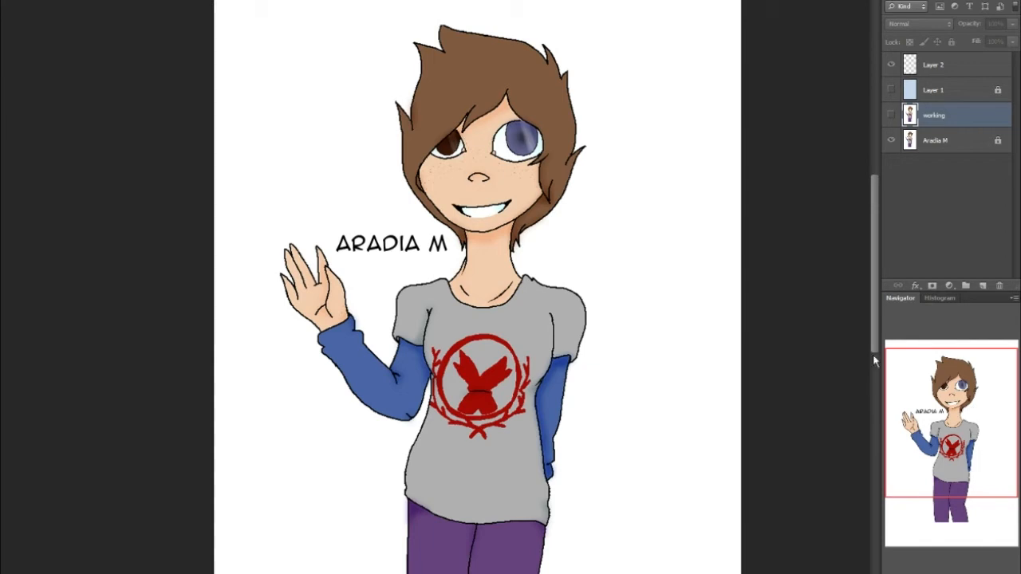
Show the working layer and the pale blue Layer 1 overlay, and mirror the drawing horizontally.
left_click_drag(998, 433, 965, 442)
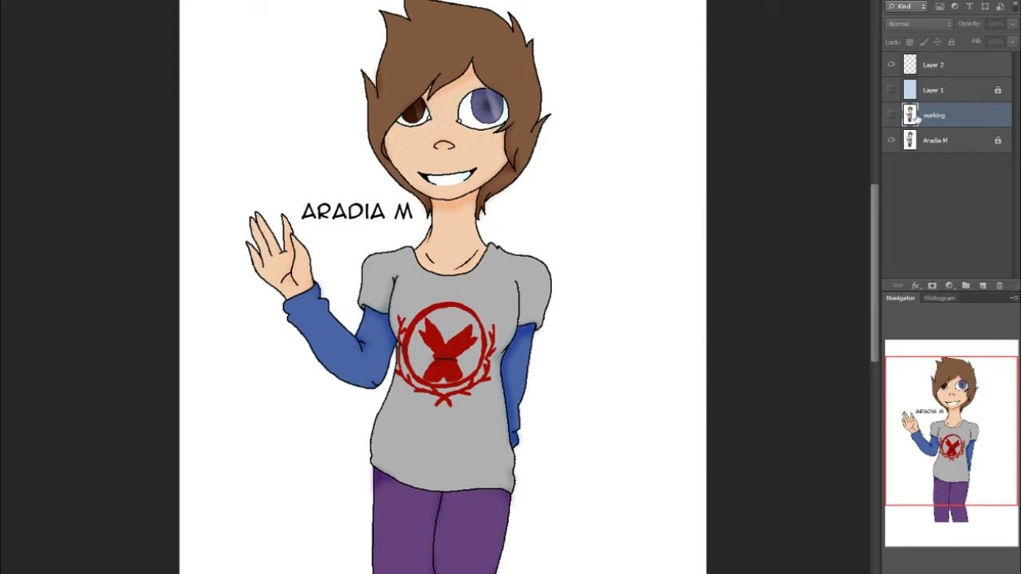
left_click_drag(955, 359, 967, 385)
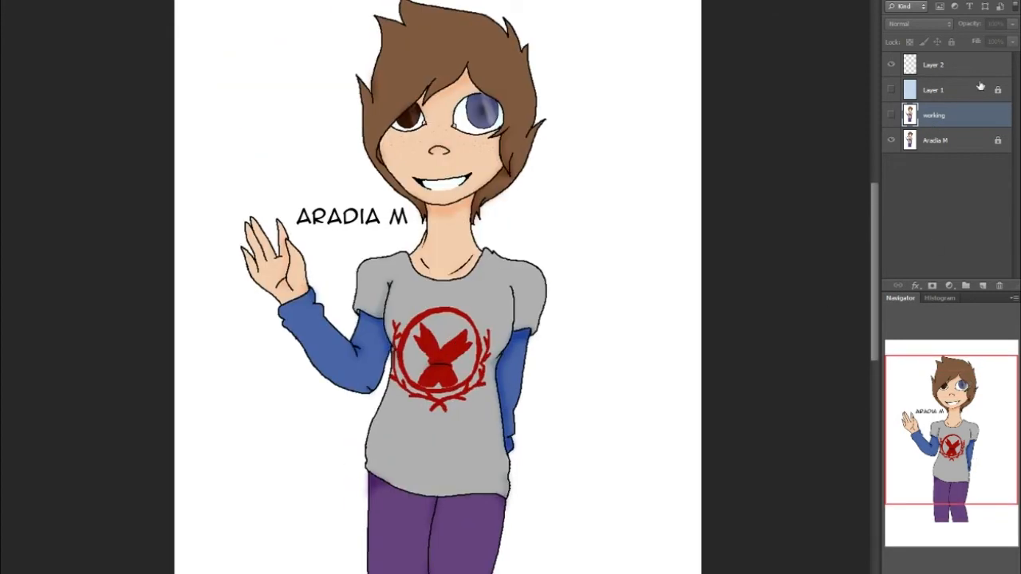
left_click(891, 115)
left_click(890, 89)
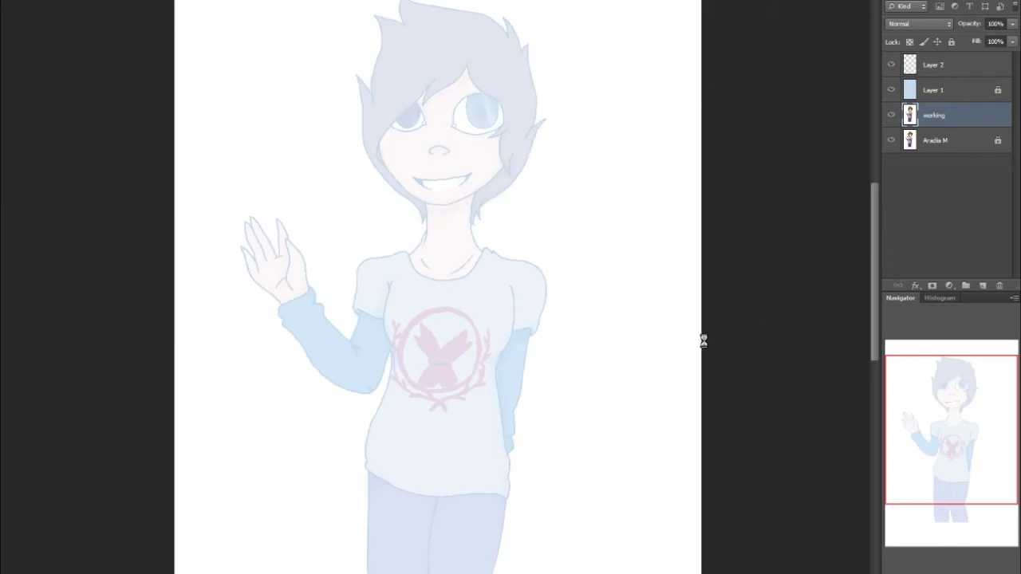
mouse_move(939, 418)
left_mouse_down()
mouse_move(934, 446)
mouse_move(936, 431)
left_mouse_up()
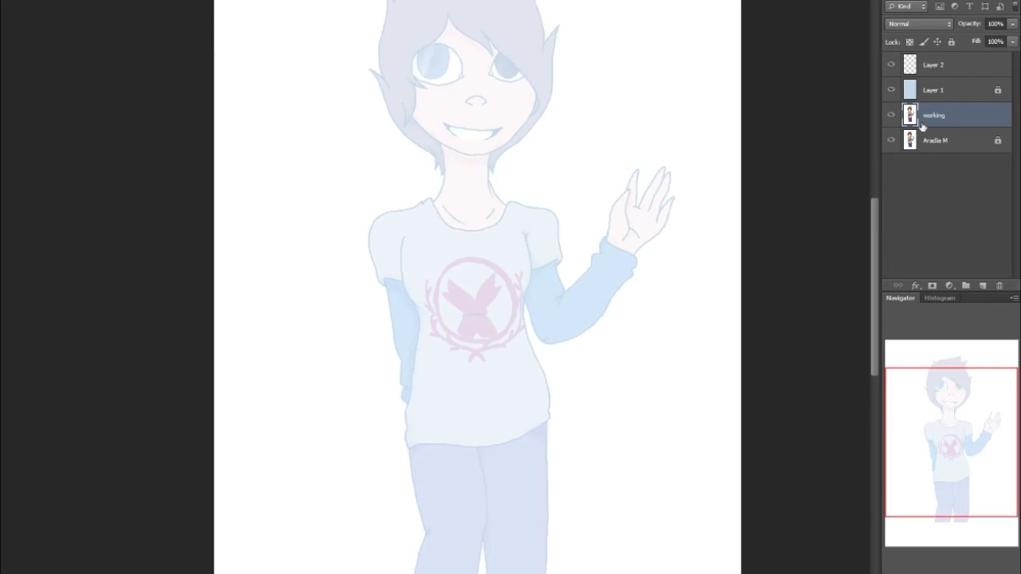
Rotate the working layer slightly clockwise about its center with Free Transform and lock the layer.
key("ctrl+t")
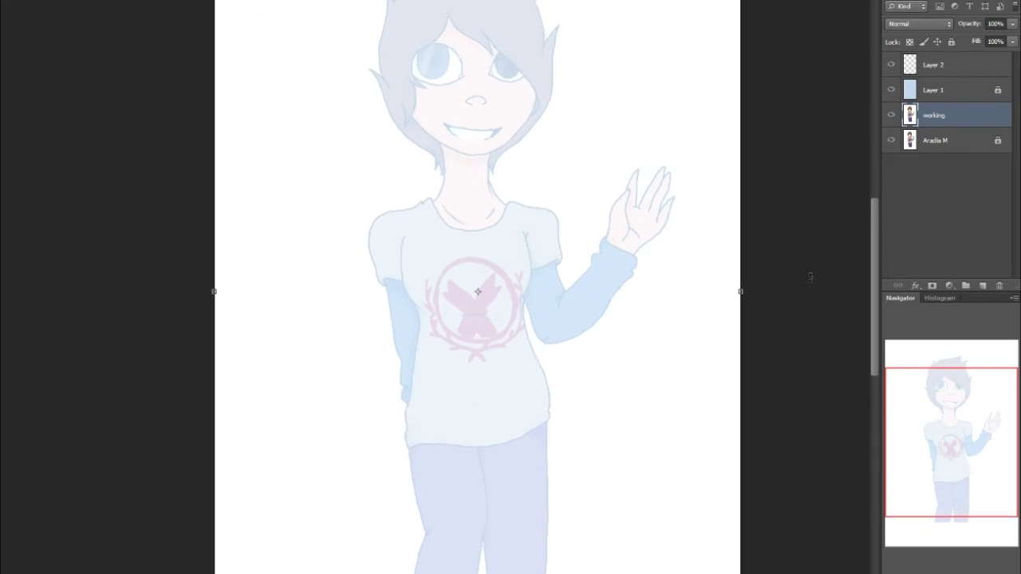
left_click_drag(825, 283, 839, 297)
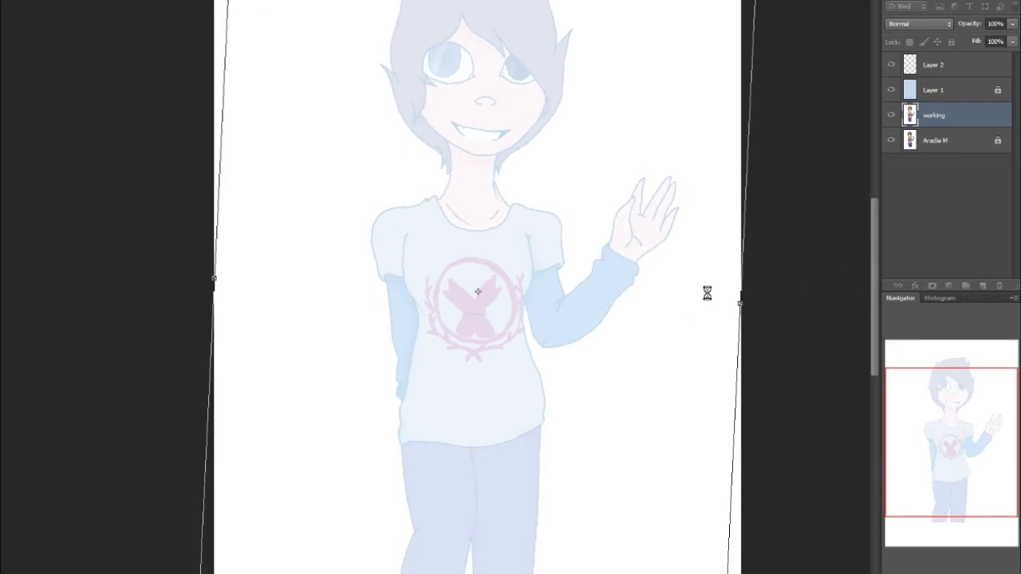
left_click(952, 42)
Unlock Layer 1, slightly lower its lightness with Hue/Saturation, and lock the layer again.
left_click(940, 96)
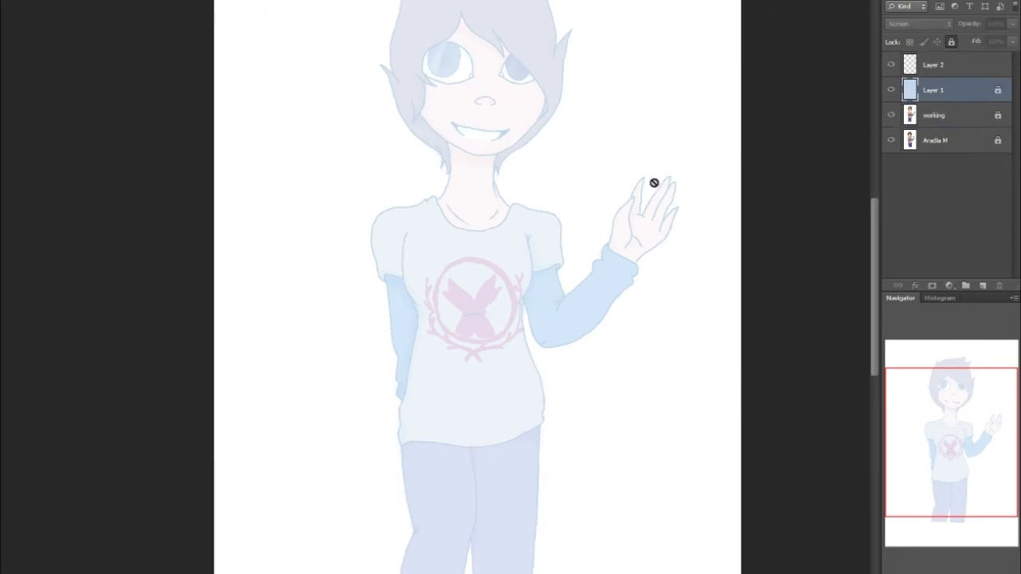
left_click(951, 43)
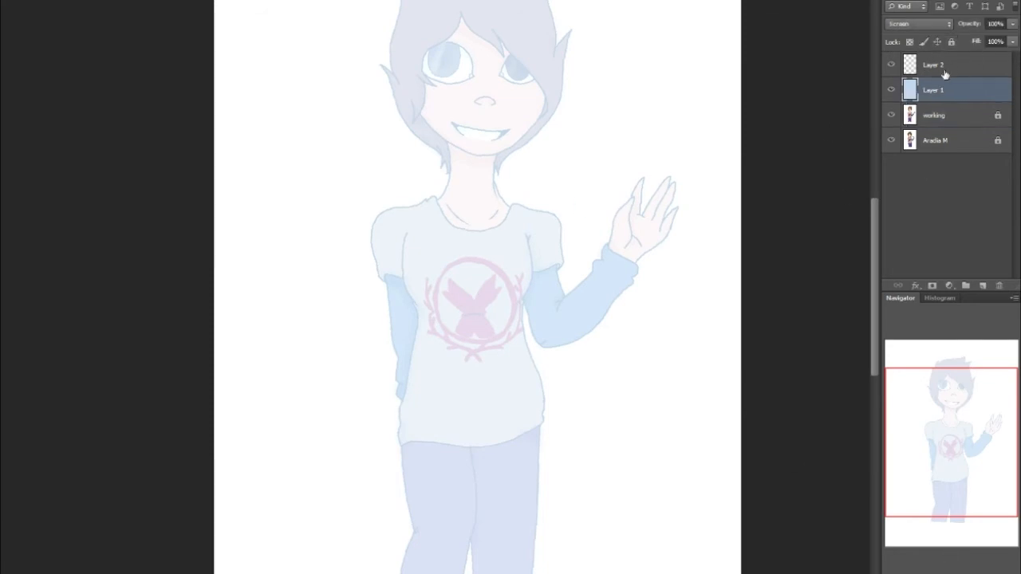
key("ctrl+u")
left_click(375, 221)
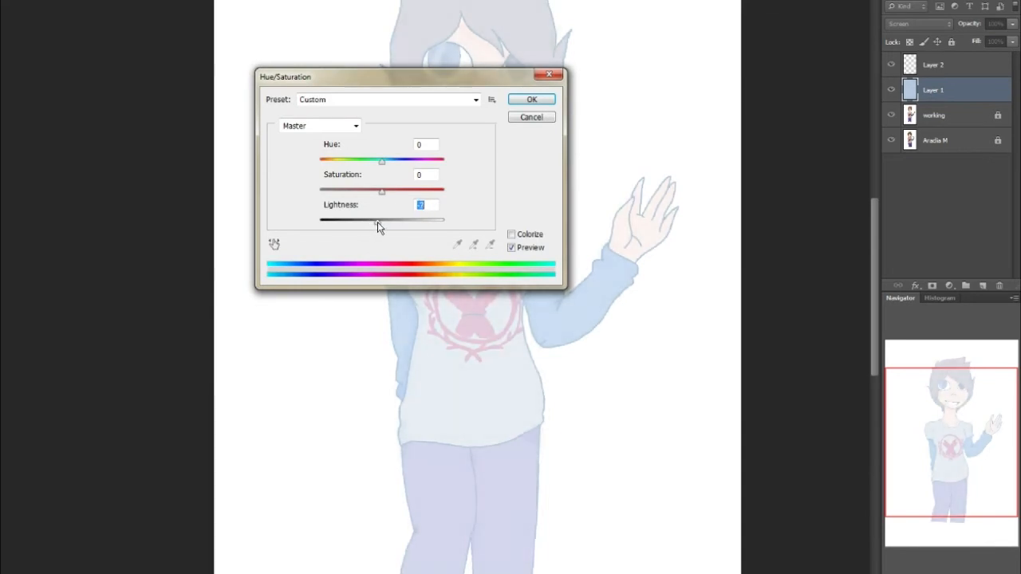
left_click(531, 99)
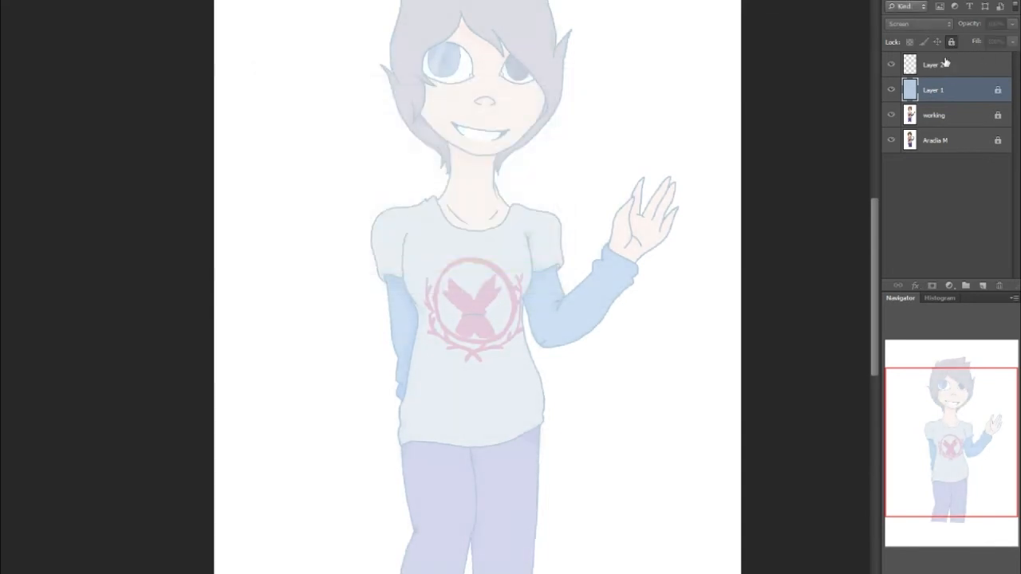
left_click(950, 41)
Set Layer 2 to the Multiply blend mode, undoing the test strokes made beside the figure.
key("alt+bracketright")
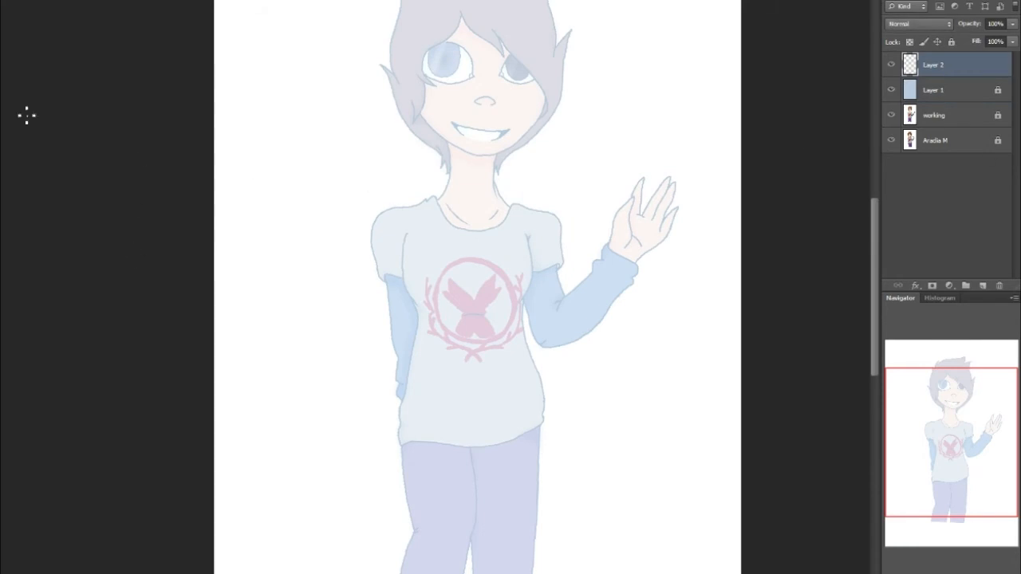
mouse_move(558, 192)
left_mouse_down()
mouse_move(615, 192)
mouse_move(624, 215)
left_mouse_up()
key("ctrl+z")
left_click(918, 24)
left_click(896, 77)
mouse_move(620, 146)
left_mouse_down()
mouse_move(655, 168)
mouse_move(636, 210)
mouse_move(680, 198)
left_mouse_up()
key("ctrl+z")
Sketch a vertical centerline from the neck past the crotch, plus the neck sides and sloping shoulder lines, in red on Layer 2.
left_click_drag(996, 413, 995, 435)
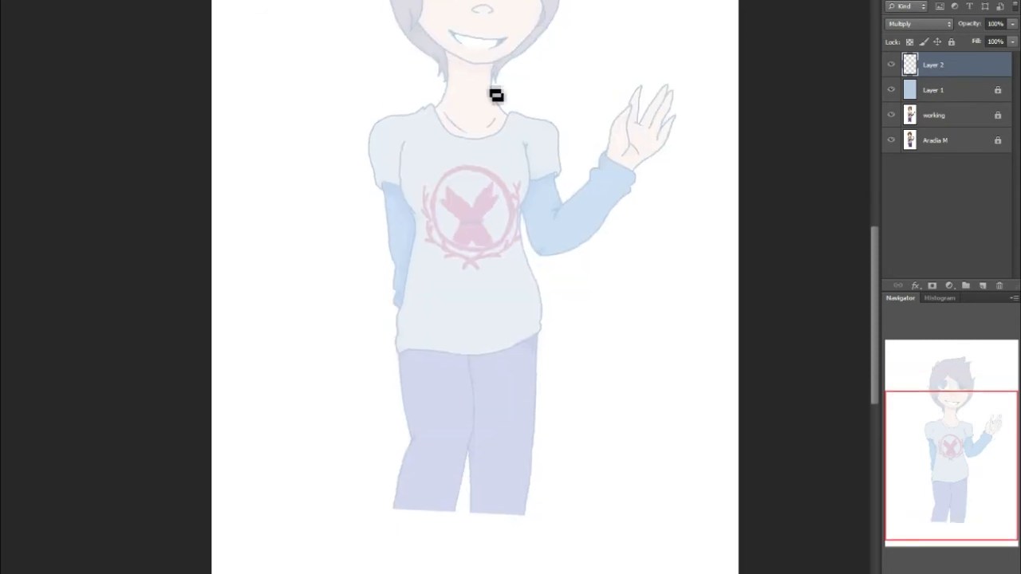
left_click_drag(473, 67, 488, 383)
left_click_drag(445, 53, 450, 96)
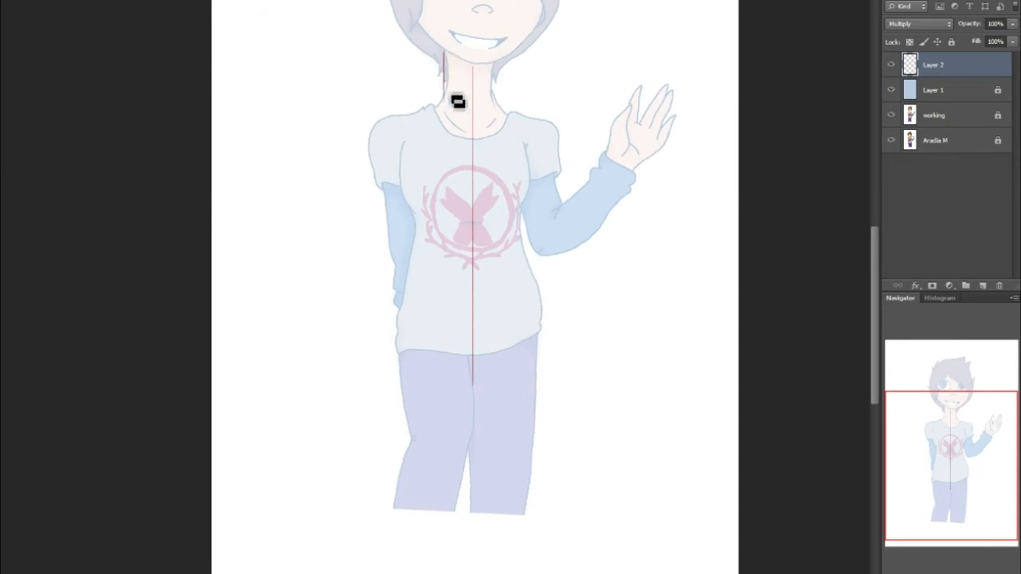
key("ctrl+z")
left_click_drag(445, 53, 449, 119)
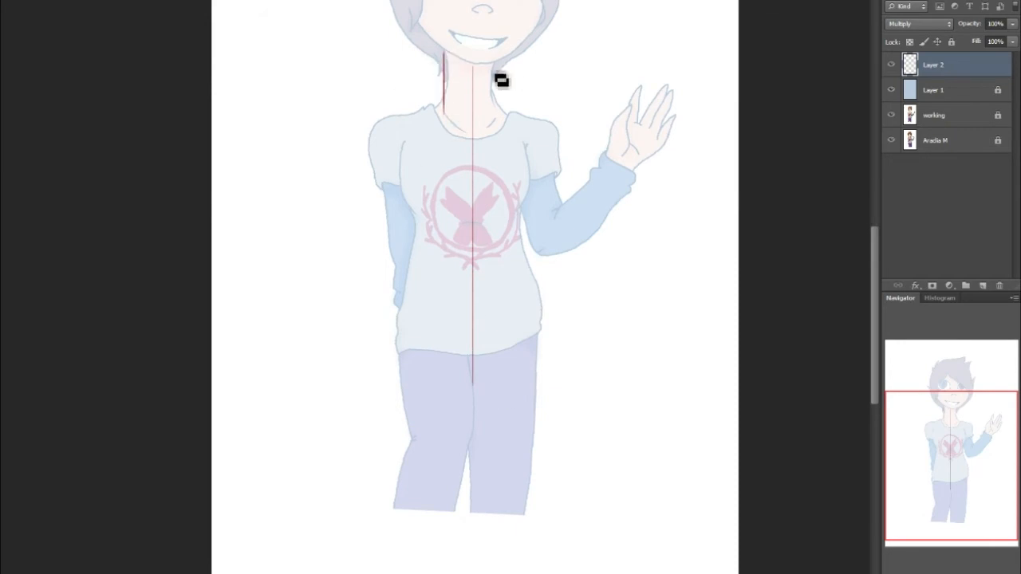
key("ctrl+z")
mouse_move(446, 77)
left_mouse_down()
mouse_move(449, 104)
mouse_move(382, 120)
left_mouse_up()
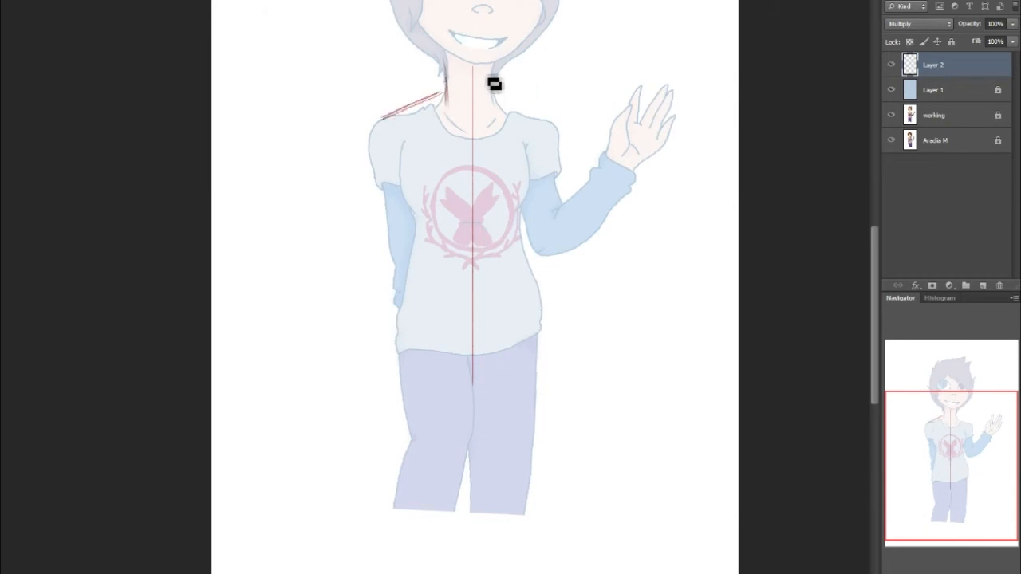
mouse_move(491, 67)
left_mouse_down()
mouse_move(508, 114)
mouse_move(501, 94)
mouse_move(569, 134)
mouse_move(538, 119)
mouse_move(556, 148)
left_mouse_up()
Sketch the shoulder cap, both side contours of the chest, and the slanted line under the bust across the torso.
mouse_move(385, 125)
left_mouse_down()
mouse_move(383, 159)
mouse_move(418, 178)
mouse_move(427, 156)
mouse_move(395, 130)
mouse_move(417, 172)
mouse_move(418, 155)
mouse_move(413, 203)
mouse_move(451, 258)
mouse_move(440, 229)
mouse_move(511, 199)
mouse_move(478, 205)
mouse_move(507, 185)
left_mouse_up()
mouse_move(538, 148)
left_mouse_down()
mouse_move(535, 215)
mouse_move(524, 228)
left_mouse_up()
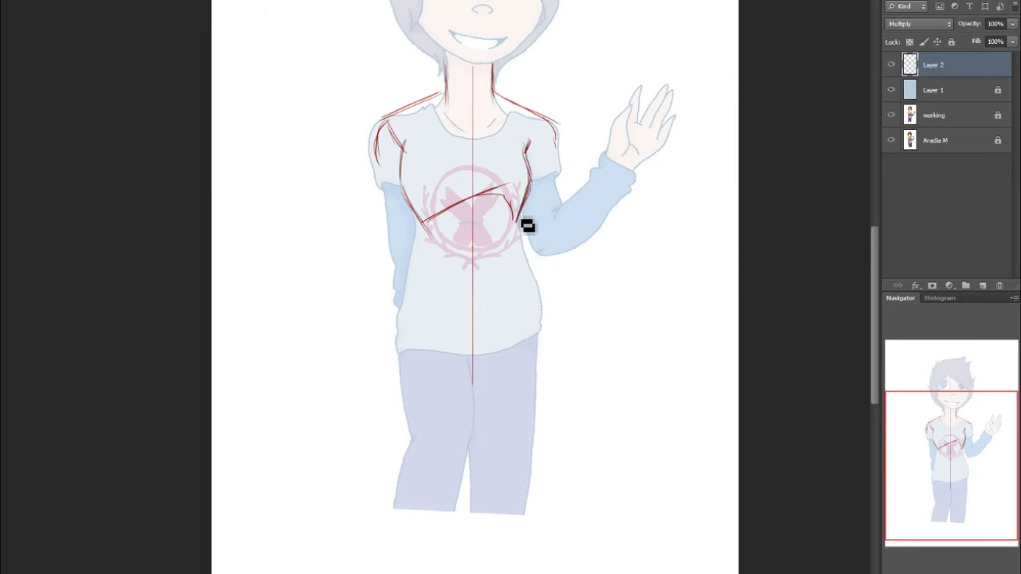
left_click_drag(423, 233, 419, 262)
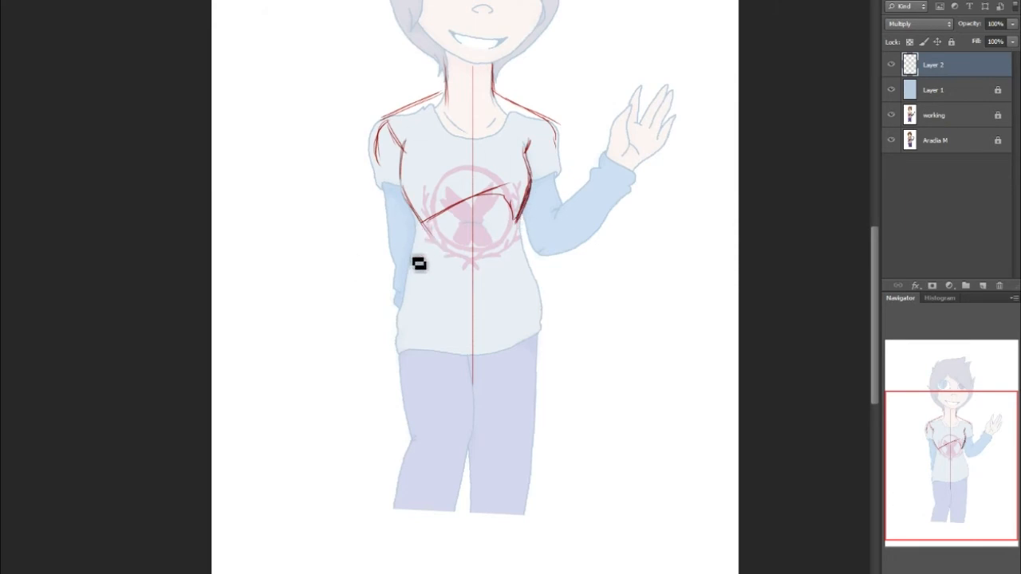
Sketch the V-shaped pelvis lines and build the abdomen with a midline, a navel mark and both waist contours.
mouse_move(415, 310)
left_mouse_down()
mouse_move(467, 349)
mouse_move(543, 301)
left_mouse_up()
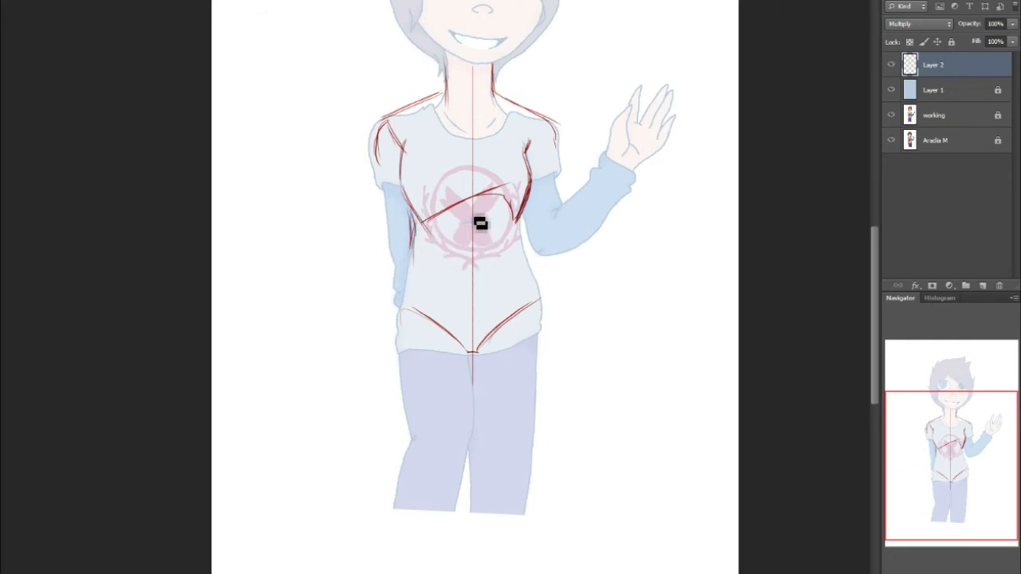
left_click_drag(479, 227, 484, 279)
mouse_move(519, 222)
left_mouse_down()
mouse_move(532, 276)
mouse_move(527, 227)
mouse_move(535, 302)
left_mouse_up()
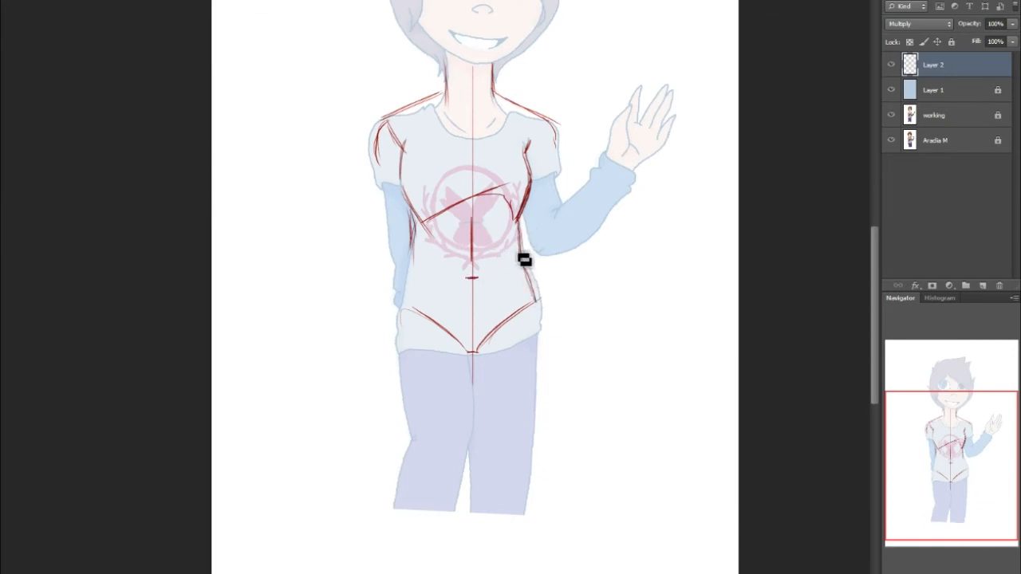
left_click_drag(411, 237, 412, 262)
left_click_drag(420, 224, 417, 272)
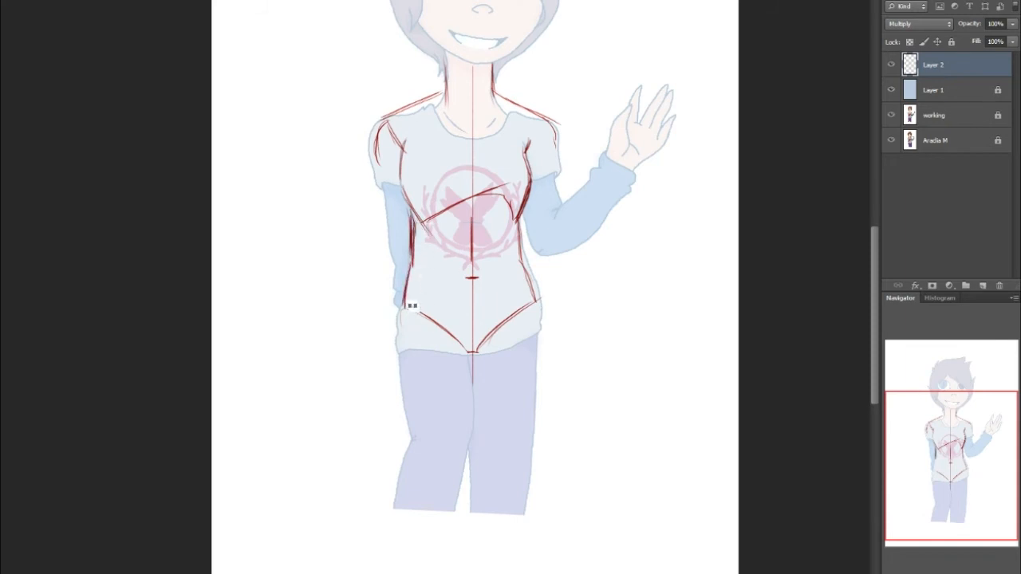
Draw a line across the hips from side to side and a horizontal guide across the shoulders.
left_click_drag(398, 313, 457, 336)
left_click_drag(412, 309, 537, 299)
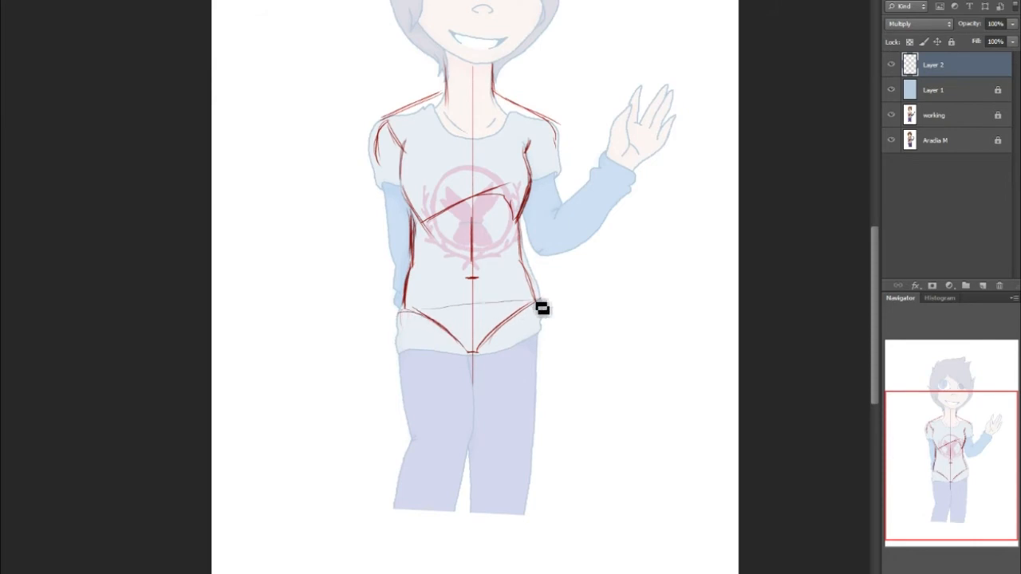
left_click_drag(405, 121, 551, 120)
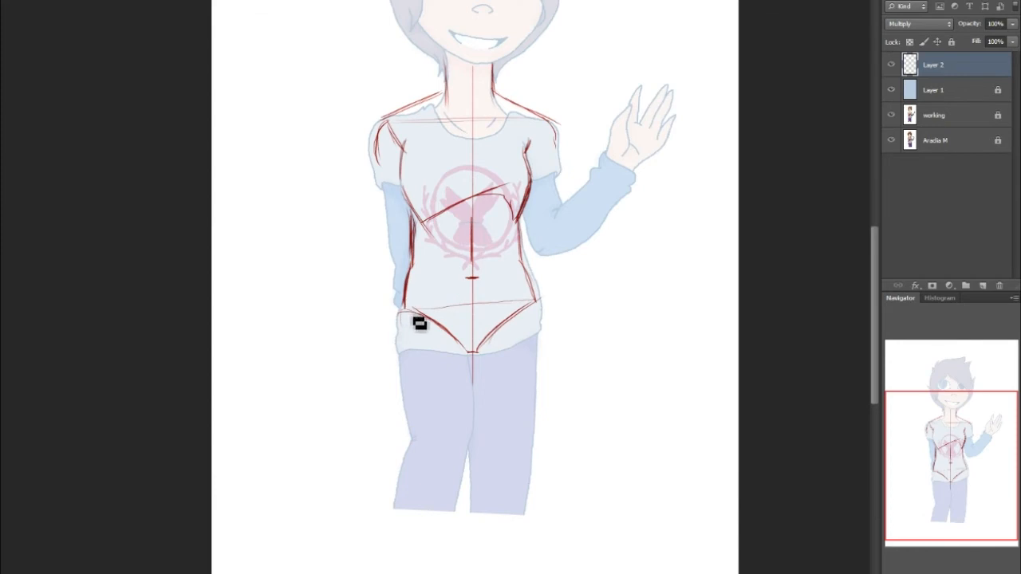
Sketch the thigh on the drawing's left side from hip to knee, including the inner contour and a rounded knee.
mouse_move(414, 308)
left_mouse_down()
mouse_move(404, 378)
mouse_move(424, 439)
mouse_move(463, 470)
left_mouse_up()
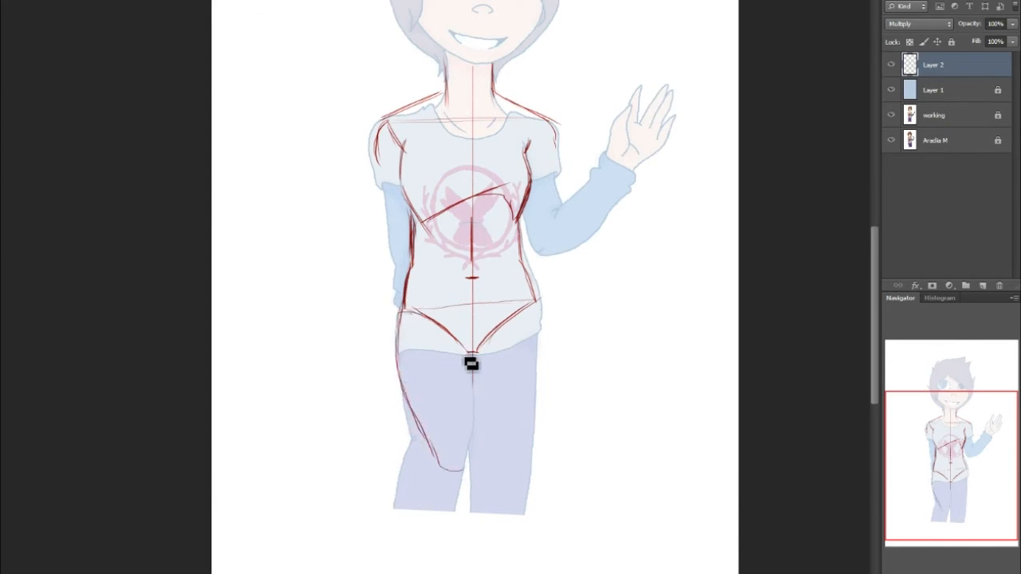
mouse_move(467, 356)
left_mouse_down()
mouse_move(483, 429)
mouse_move(483, 410)
mouse_move(471, 468)
mouse_move(483, 434)
mouse_move(463, 470)
left_mouse_up()
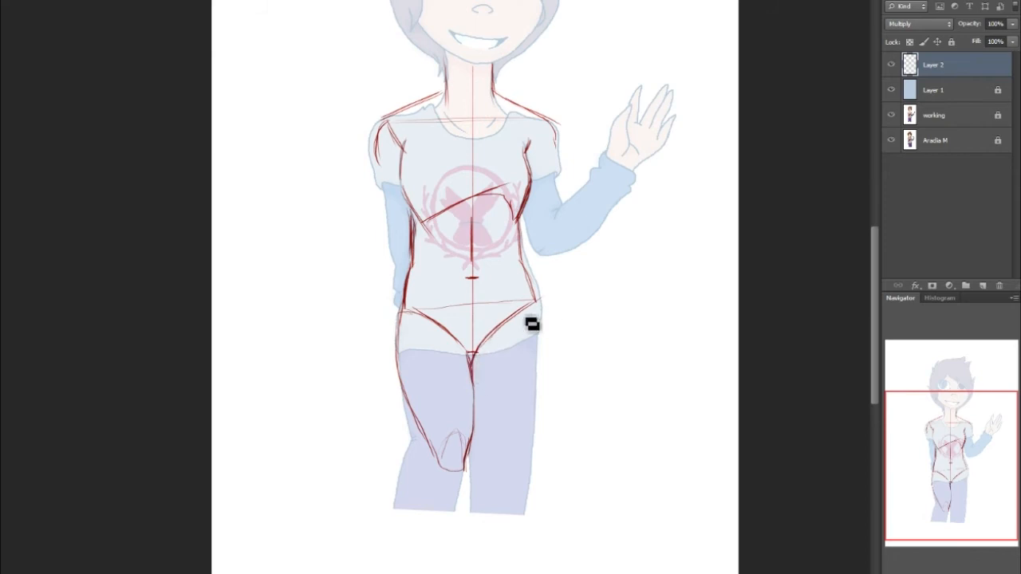
left_click_drag(469, 355, 472, 367)
Sketch the thigh on the drawing's right side from hip to knee, retrying the outer contour and rounding the knee.
left_click_drag(539, 303, 545, 381)
key("ctrl+z")
mouse_move(542, 317)
left_mouse_down()
mouse_move(542, 375)
mouse_move(515, 479)
left_mouse_up()
mouse_move(540, 313)
left_mouse_down()
mouse_move(536, 419)
mouse_move(544, 349)
mouse_move(523, 437)
left_mouse_up()
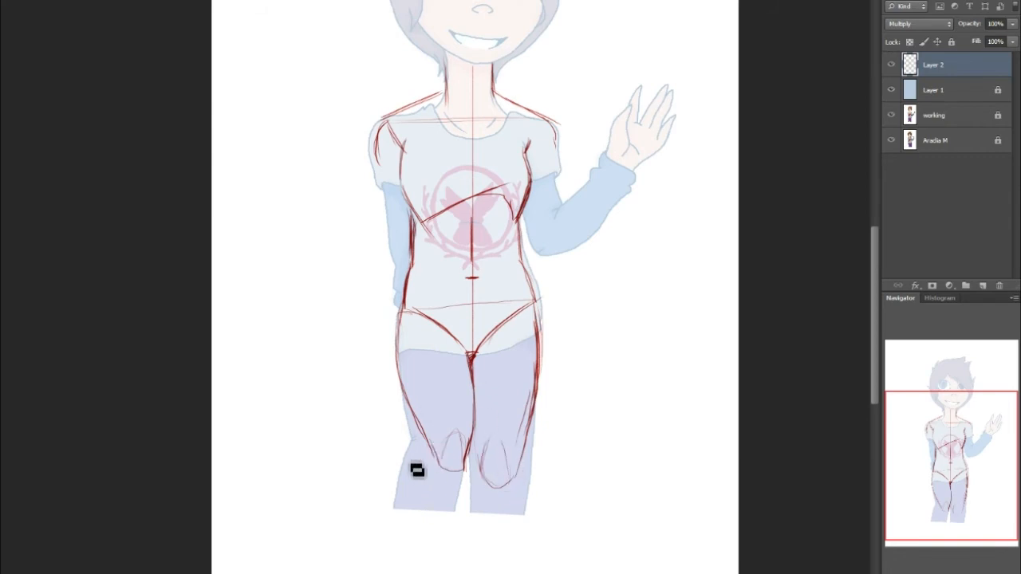
Sketch the inner and outer contours of both lower legs from the knees to the bottom edge of the pants.
left_click_drag(428, 449, 401, 507)
left_click_drag(471, 474, 453, 514)
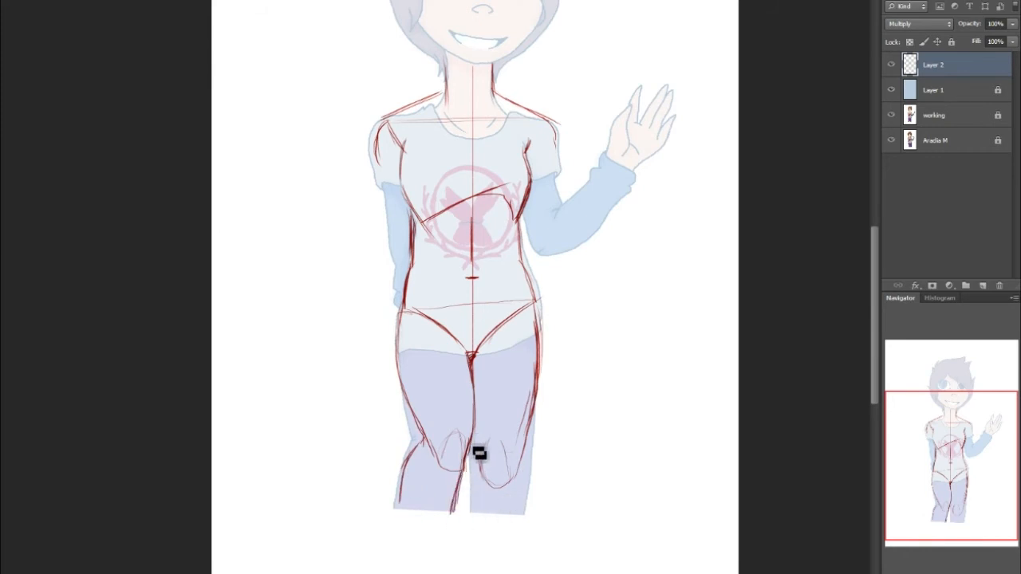
left_click_drag(481, 473, 477, 519)
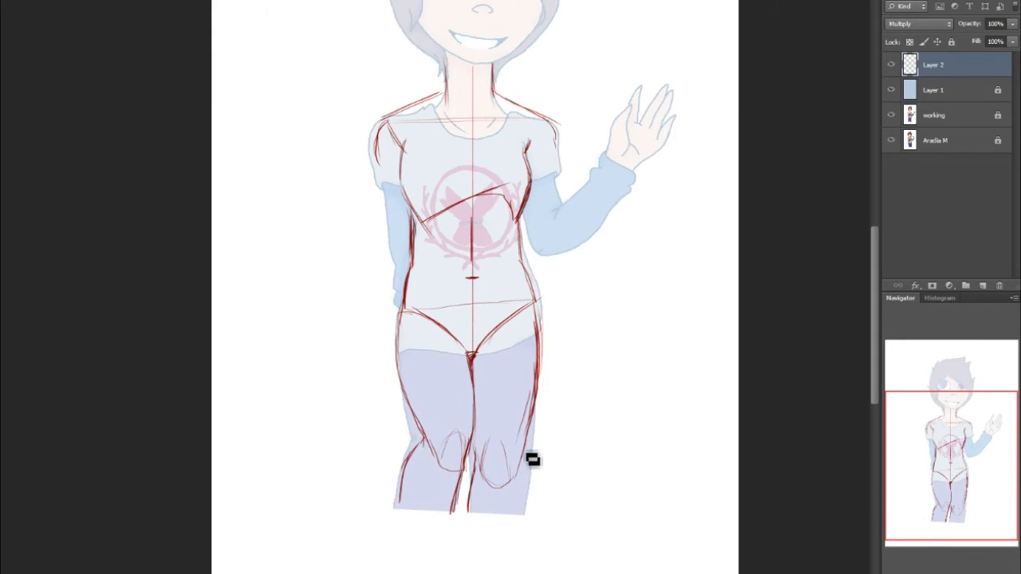
left_click_drag(528, 469, 534, 507)
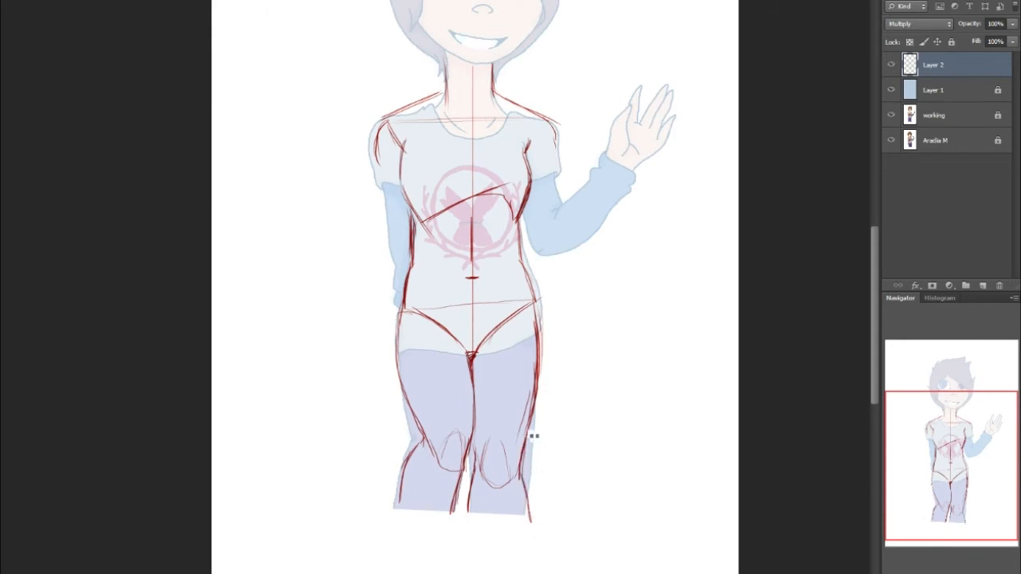
left_click_drag(479, 476, 477, 512)
left_click_drag(476, 472, 477, 510)
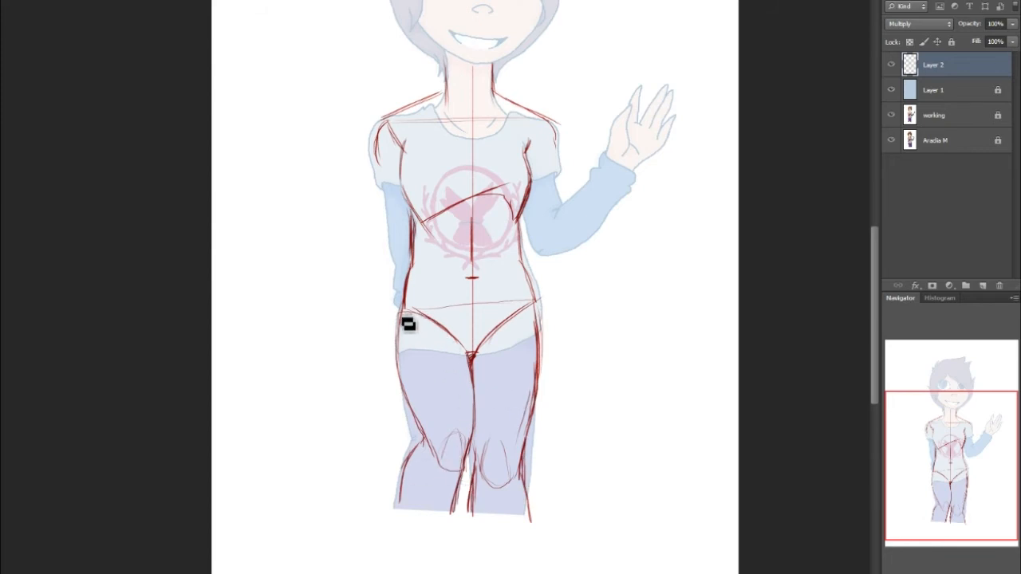
Round the left pelvis line and refine the lower legs by adding shin lines and erasing the stray outer line on the right.
left_click_drag(435, 323, 471, 359)
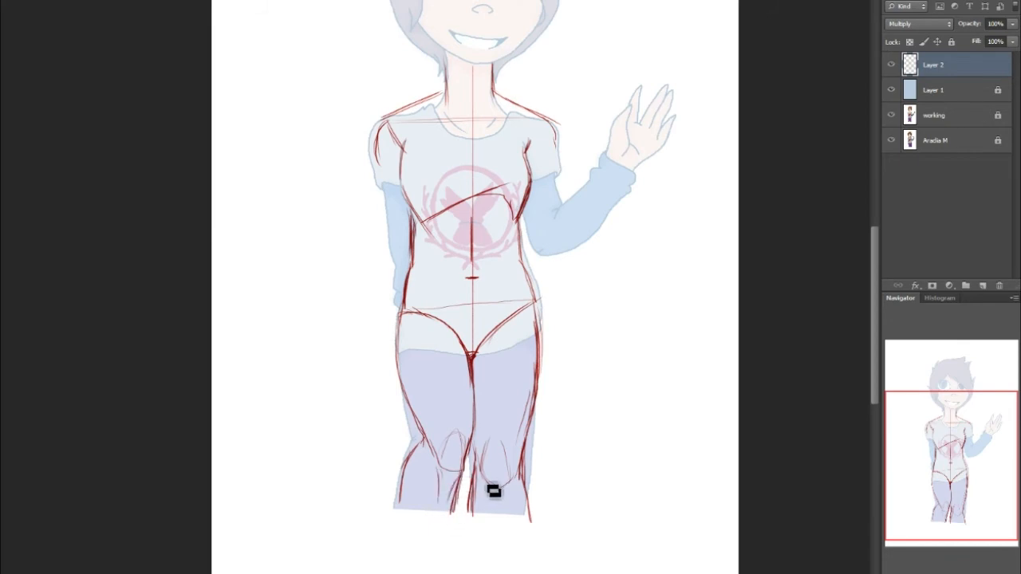
left_click_drag(505, 488, 501, 511)
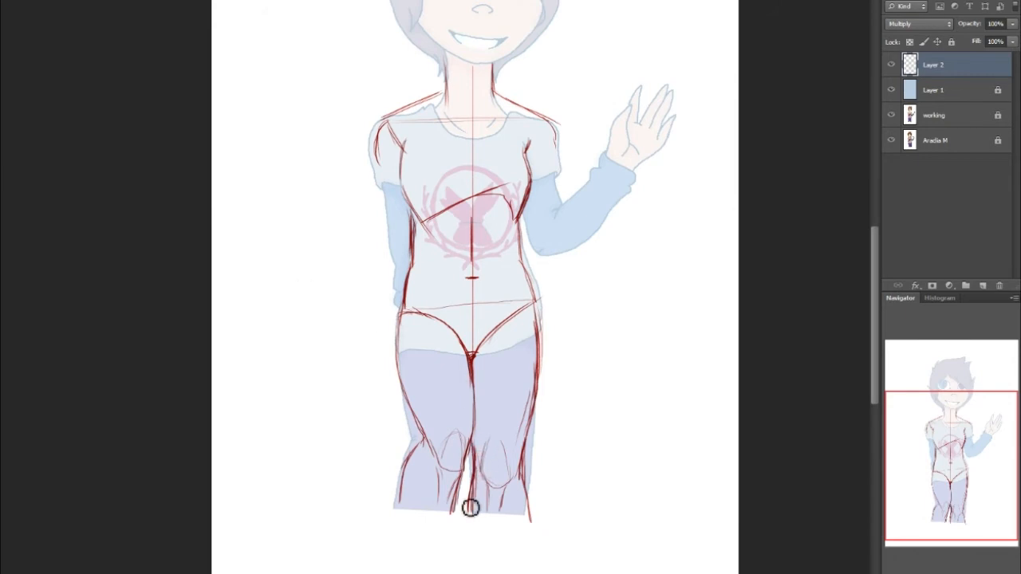
mouse_move(537, 497)
left_mouse_down()
mouse_move(533, 528)
mouse_move(533, 494)
left_mouse_up()
mouse_move(538, 455)
left_mouse_down()
mouse_move(532, 473)
mouse_move(532, 456)
left_mouse_up()
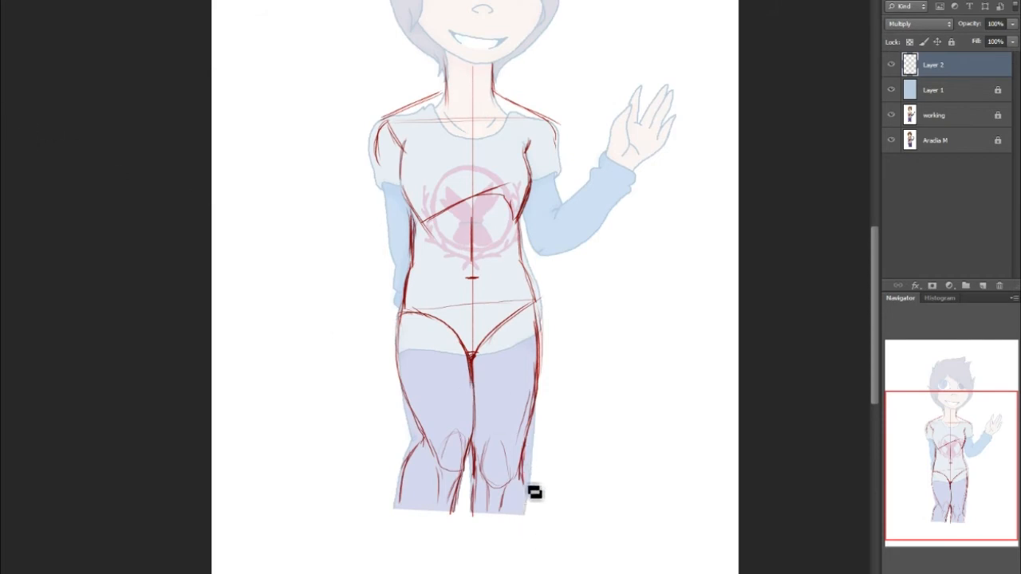
Sketch the raised arm from shoulder through elbow to wrist, and the contours of the other arm hanging behind the body.
left_click_drag(958, 472, 957, 446)
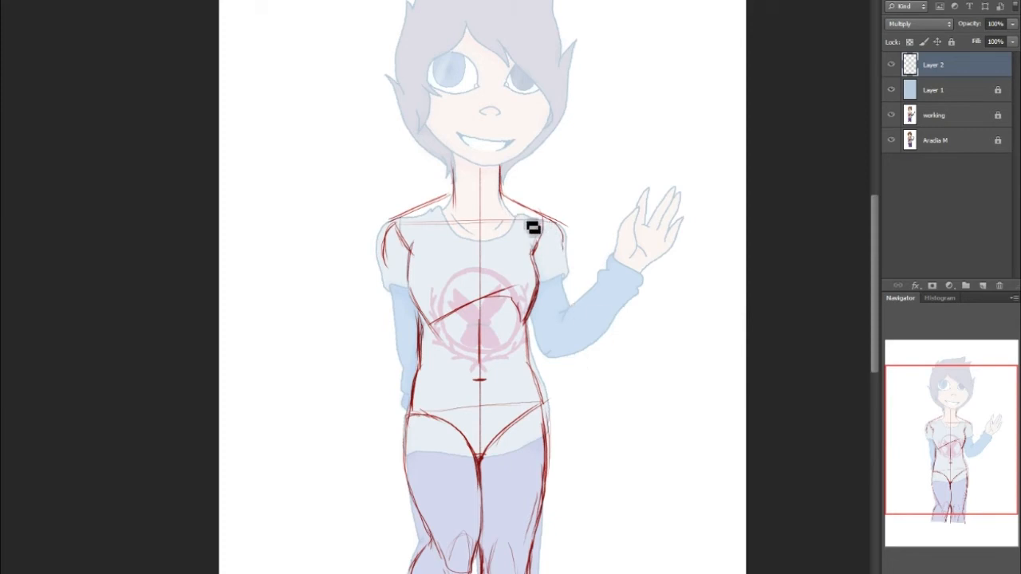
mouse_move(550, 231)
left_mouse_down()
mouse_move(578, 315)
mouse_move(570, 344)
mouse_move(548, 344)
mouse_move(537, 323)
mouse_move(555, 356)
left_mouse_up()
mouse_move(571, 309)
left_mouse_down()
mouse_move(558, 358)
mouse_move(573, 354)
left_mouse_up()
mouse_move(613, 274)
left_mouse_down()
mouse_move(567, 314)
mouse_move(618, 270)
mouse_move(638, 281)
mouse_move(627, 312)
mouse_move(581, 361)
left_mouse_up()
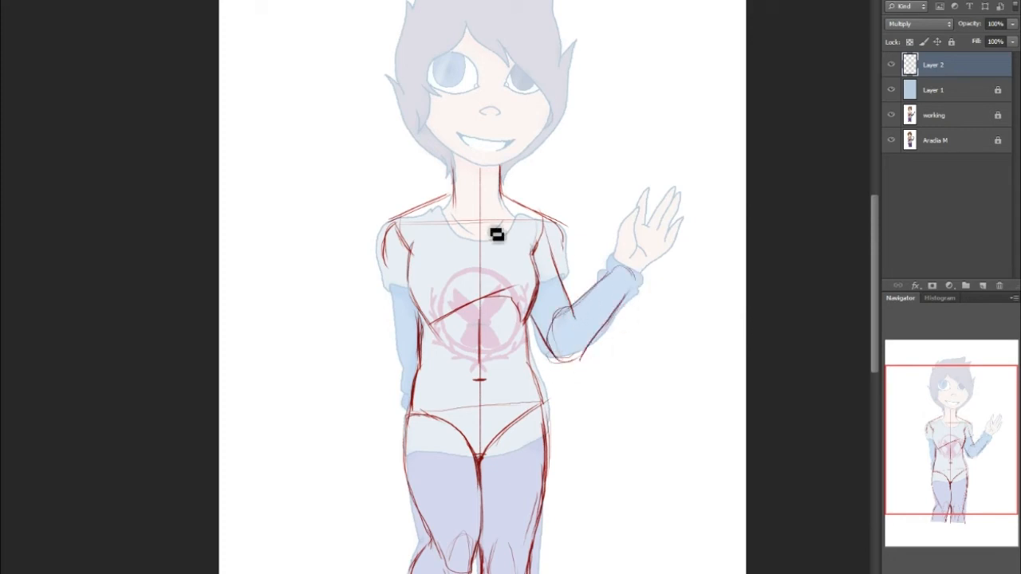
mouse_move(387, 263)
left_mouse_down()
mouse_move(412, 399)
mouse_move(419, 361)
mouse_move(400, 431)
left_mouse_up()
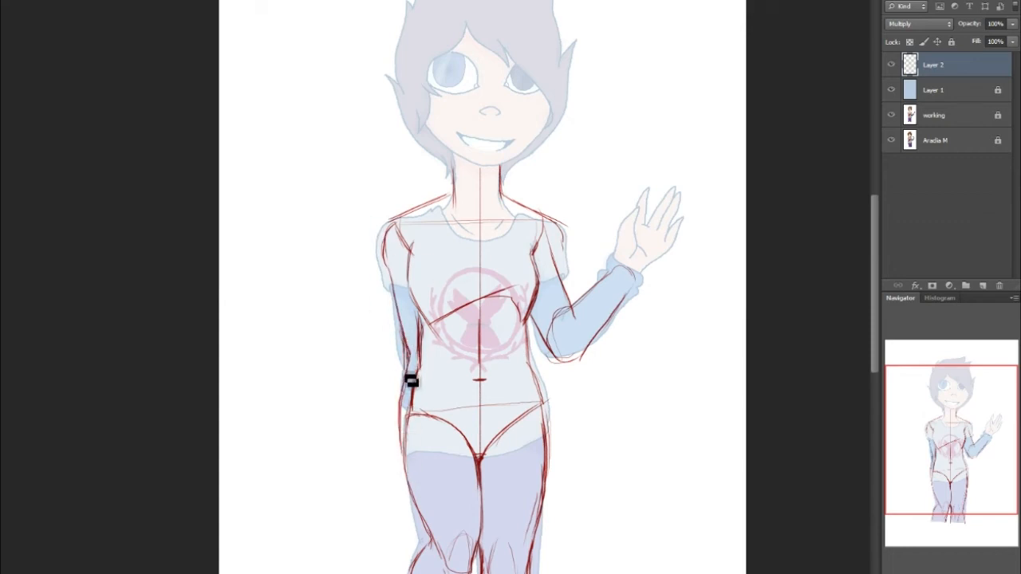
Tidy the hanging forearm's inner contour and sketch short T-shirt sleeves with hems and fold lines on the upper arms.
mouse_move(412, 354)
left_mouse_down()
mouse_move(407, 426)
mouse_move(407, 413)
left_mouse_up()
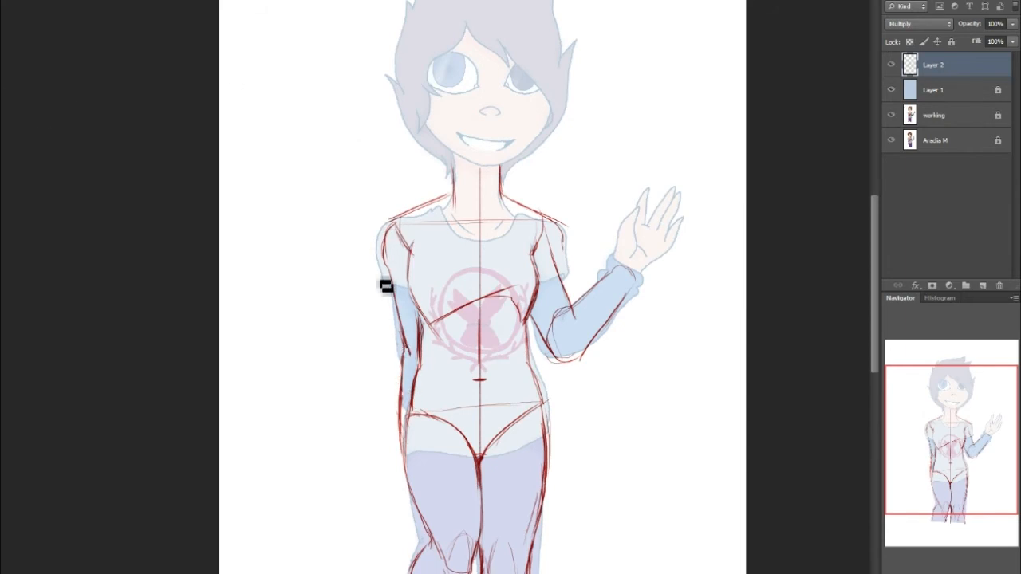
left_click_drag(387, 251, 378, 293)
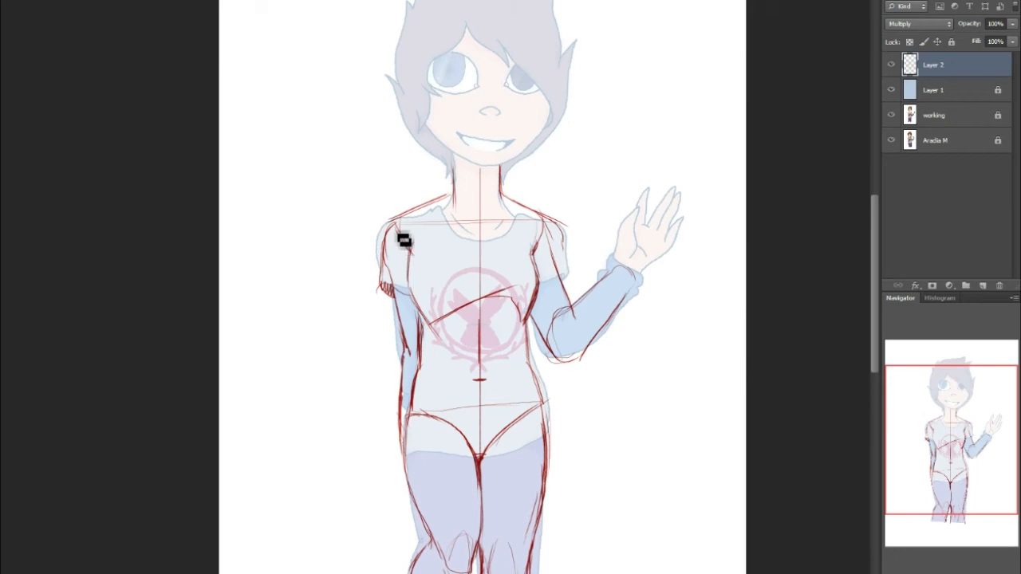
left_click_drag(395, 224, 387, 281)
key("ctrl+z")
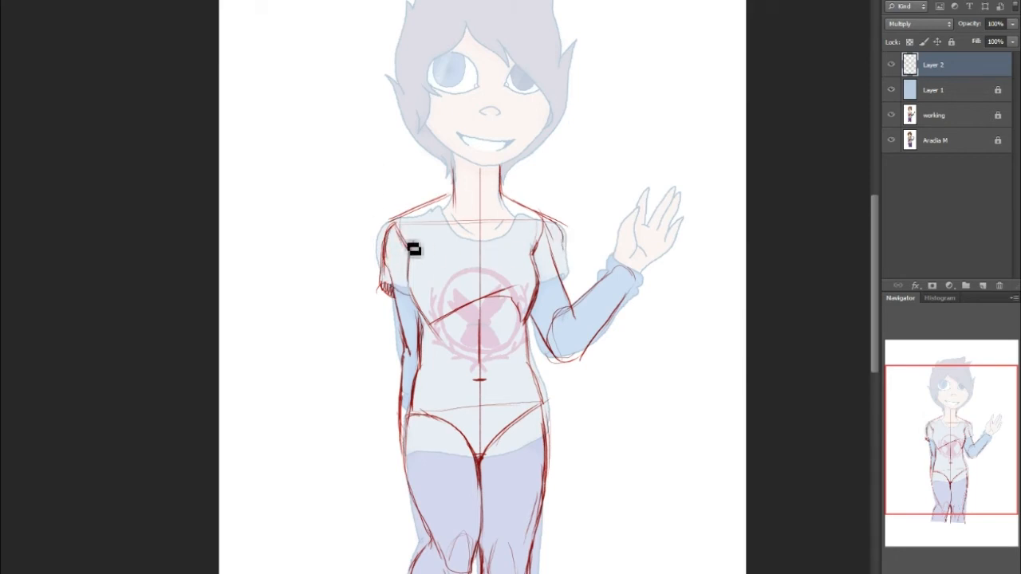
left_click_drag(347, 218, 347, 377)
key("ctrl+z")
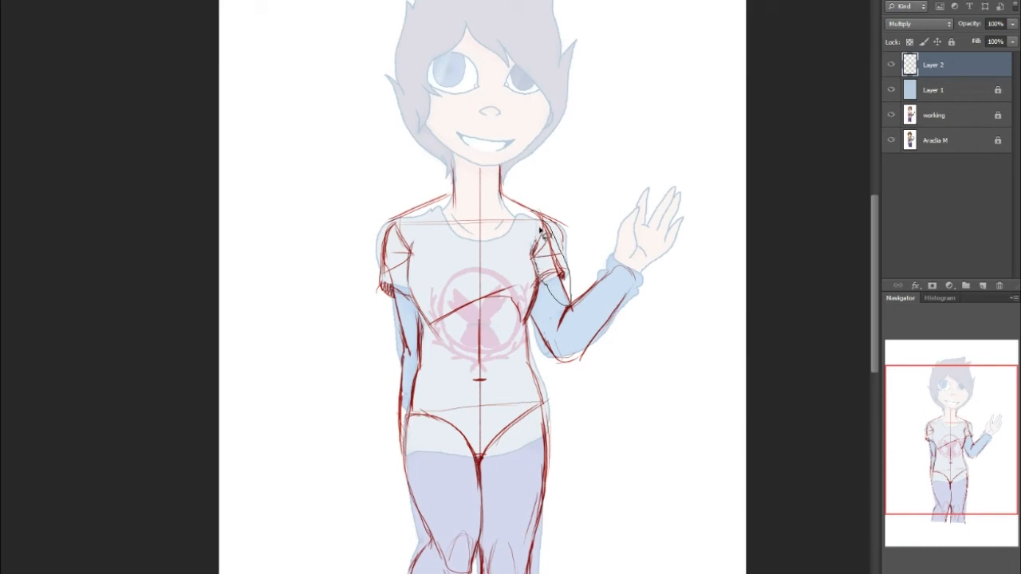
Select the sketched shoulder and sleeve of the raised arm and transform them to narrow the shoulder.
left_click_drag(534, 214, 535, 215)
key("ctrl+t")
left_click_drag(552, 258, 571, 306)
left_click_drag(543, 186, 583, 204)
key("Return")
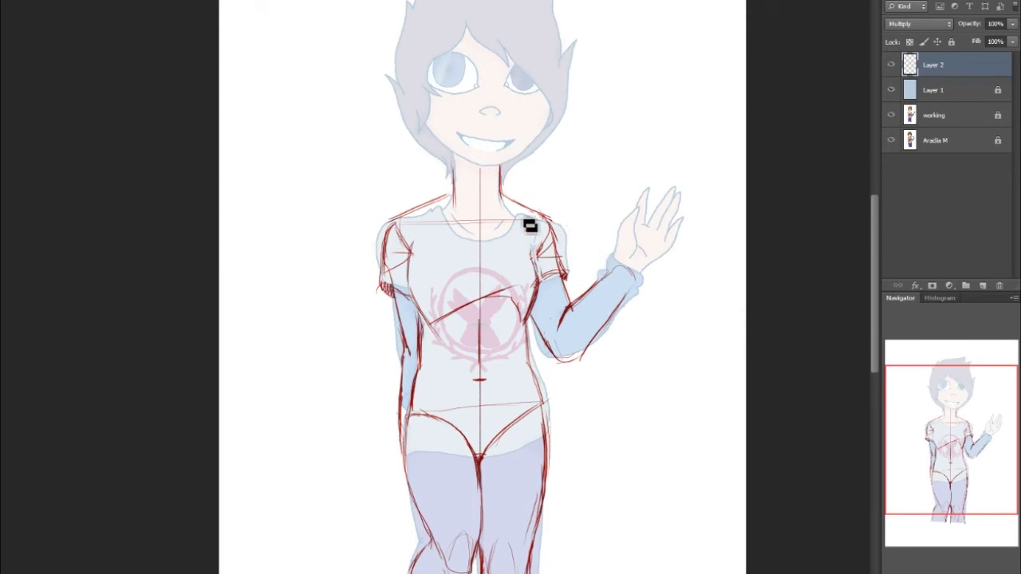
Sketch neck muscle lines and collarbones converging at the throat, and a rounded curve for the lower belly.
left_click_drag(453, 169, 484, 248)
left_click_drag(504, 179, 493, 236)
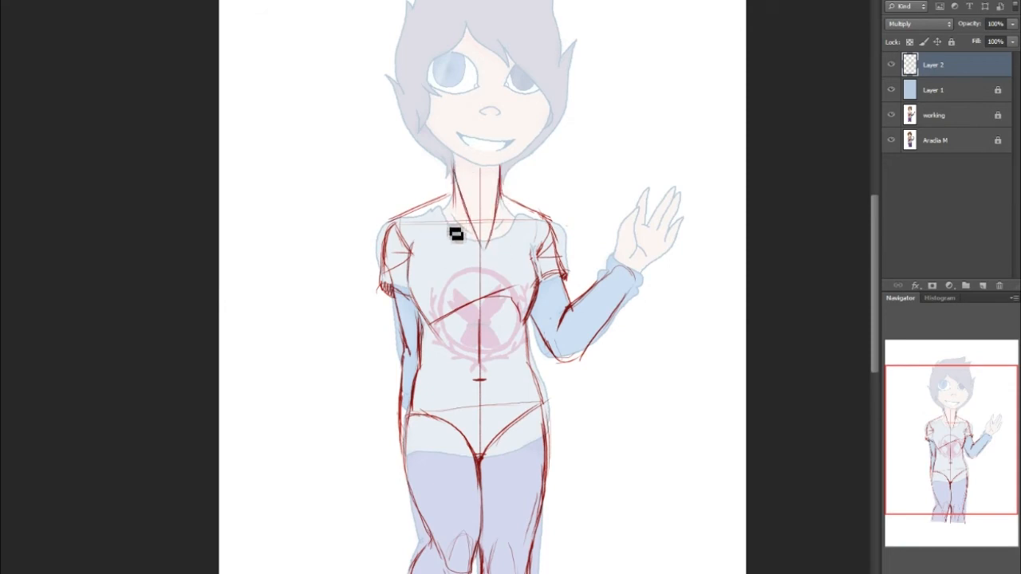
left_click_drag(446, 234, 483, 245)
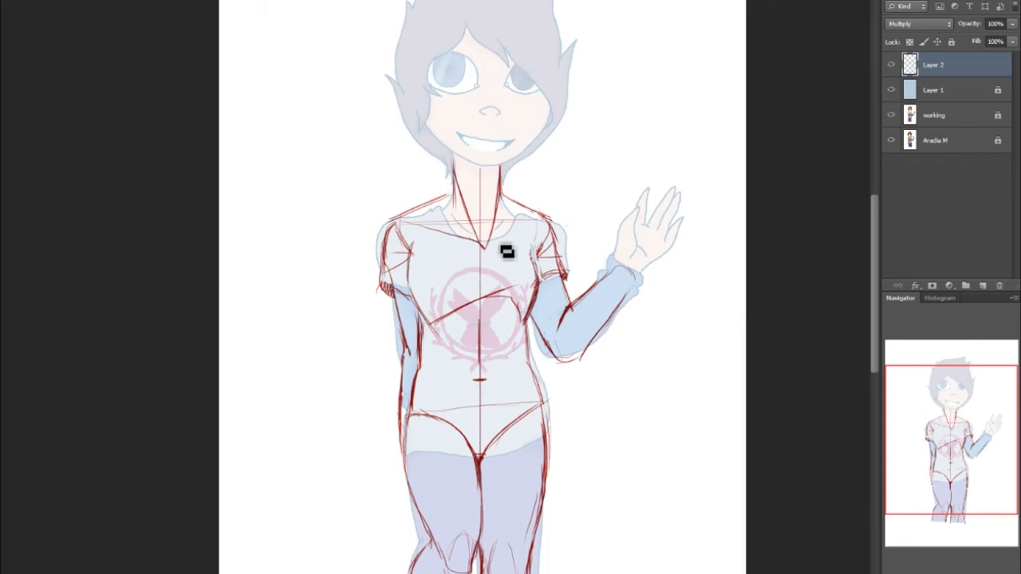
left_click_drag(544, 219, 484, 247)
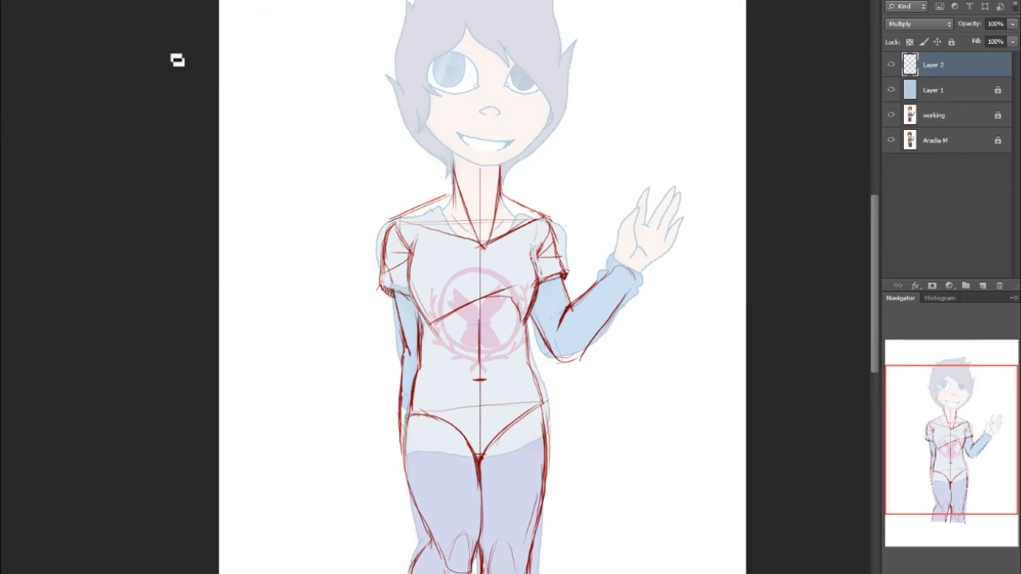
mouse_move(986, 428)
left_mouse_down()
mouse_move(989, 465)
mouse_move(987, 437)
left_mouse_up()
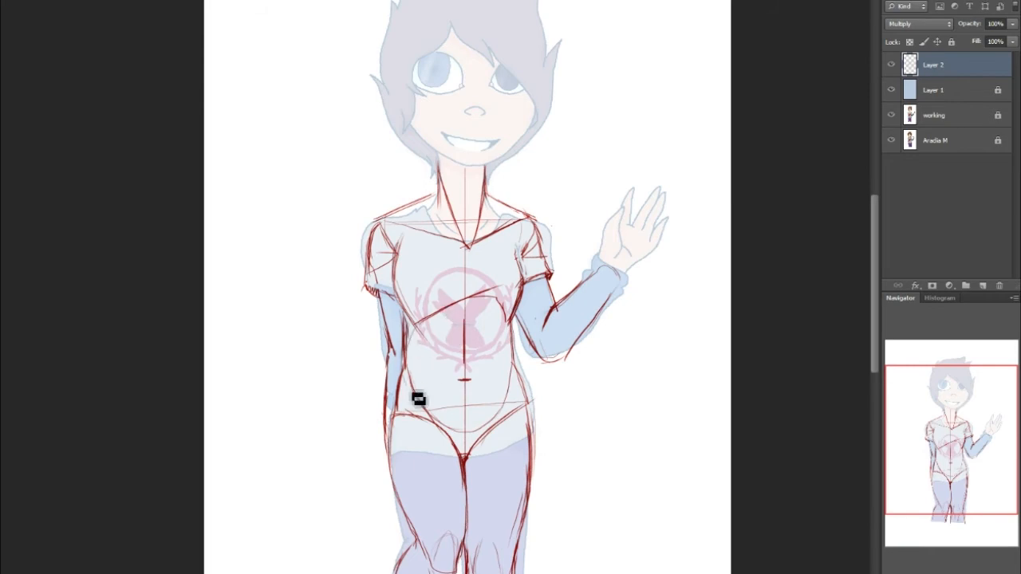
scroll(615, 290, "up", 2)
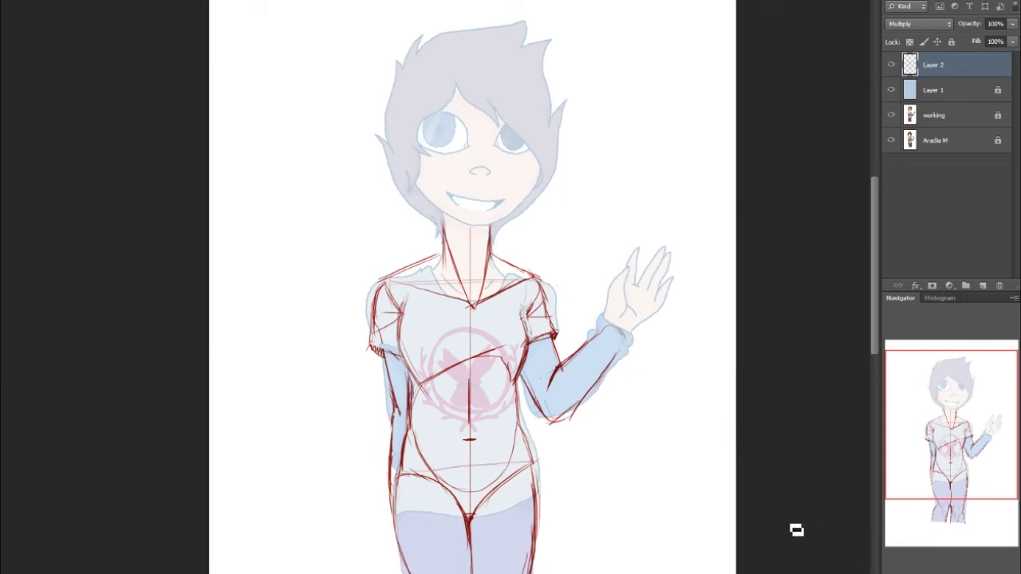
Sketch the raised hand's wrist sides, arched knuckle line, thumb-mound curve and outer palm edge.
key("ctrl+plus")
key("ctrl+plus")
key("ctrl+plus")
mouse_move(941, 426)
left_mouse_down()
mouse_move(989, 424)
mouse_move(967, 426)
left_mouse_up()
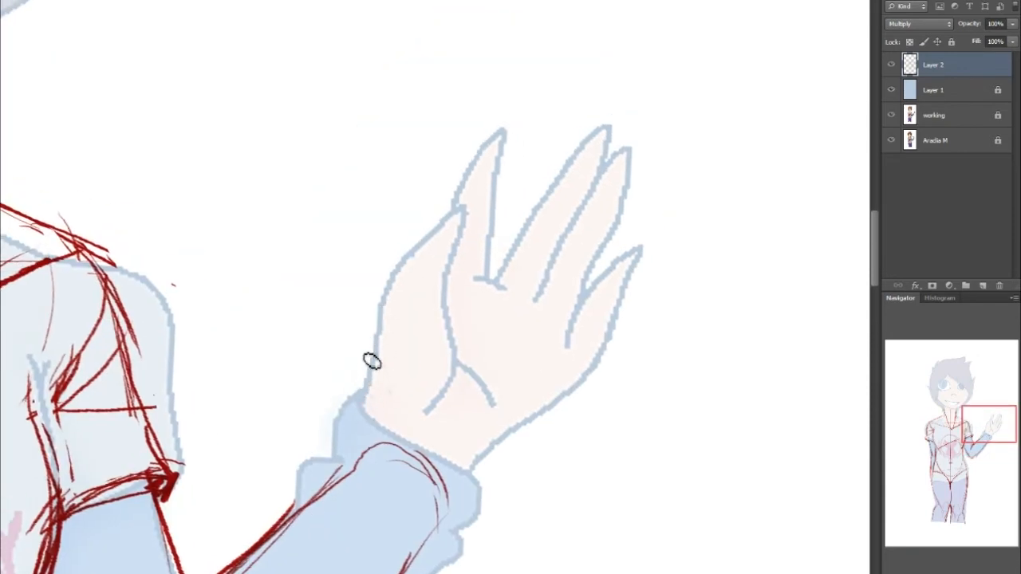
left_click_drag(345, 469, 370, 357)
left_click_drag(364, 295, 361, 377)
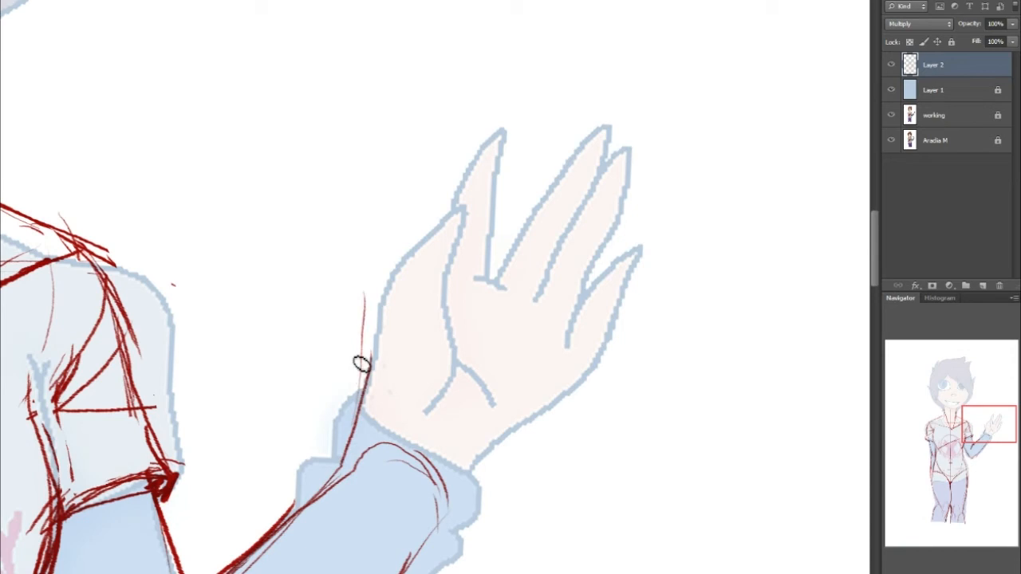
mouse_move(388, 292)
left_mouse_down()
mouse_move(484, 357)
mouse_move(488, 374)
left_mouse_up()
left_click_drag(460, 488, 490, 428)
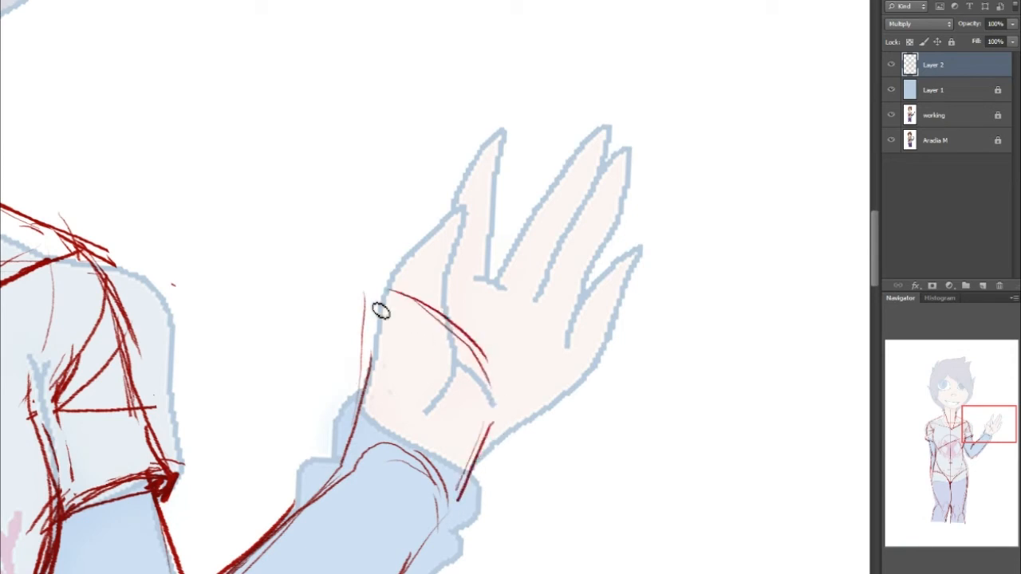
mouse_move(421, 337)
left_mouse_down()
mouse_move(429, 422)
mouse_move(408, 504)
left_mouse_up()
left_click_drag(486, 358, 503, 438)
left_click_drag(465, 526, 495, 443)
mouse_move(353, 467)
left_mouse_down()
mouse_move(388, 390)
mouse_move(361, 374)
mouse_move(349, 438)
left_mouse_up()
mouse_move(330, 384)
left_mouse_down()
mouse_move(343, 372)
mouse_move(371, 386)
left_mouse_up()
mouse_move(310, 343)
left_mouse_down()
mouse_move(354, 364)
mouse_move(318, 339)
mouse_move(321, 381)
mouse_move(347, 355)
left_mouse_up()
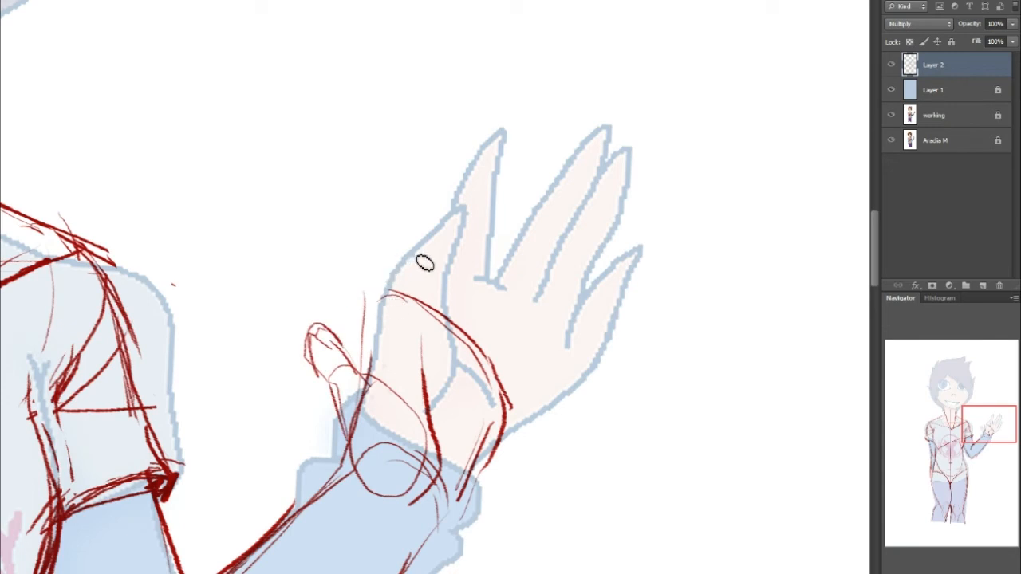
key("ctrl+z")
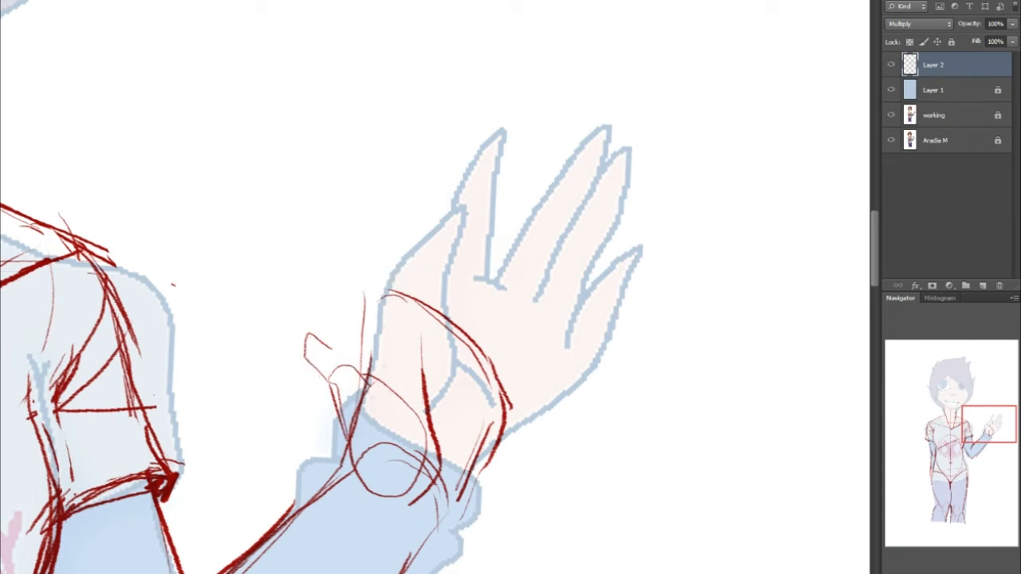
key("ctrl+alt+z")
key("ctrl+alt+z")
key("ctrl+alt+z")
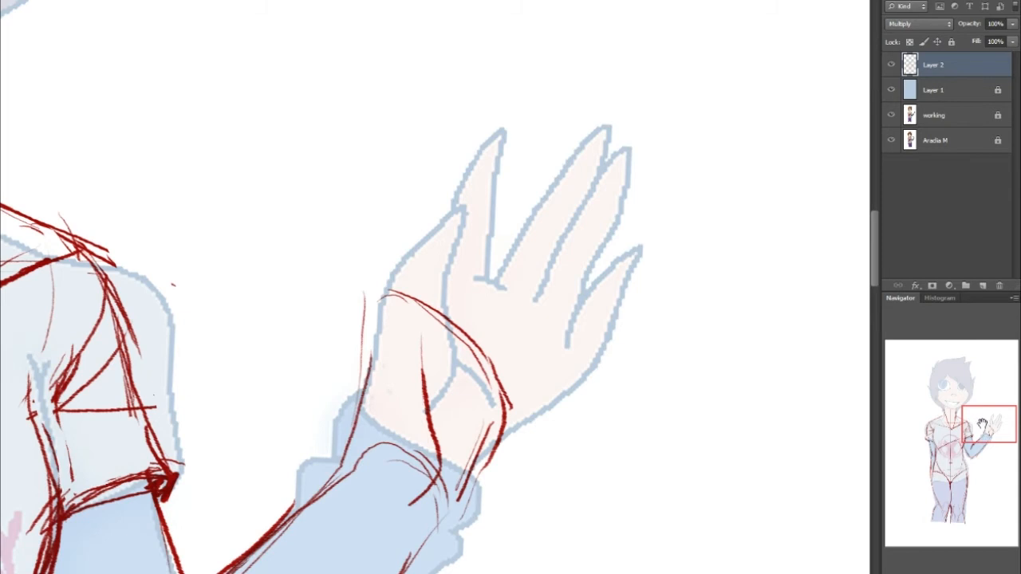
left_click_drag(980, 421, 980, 424)
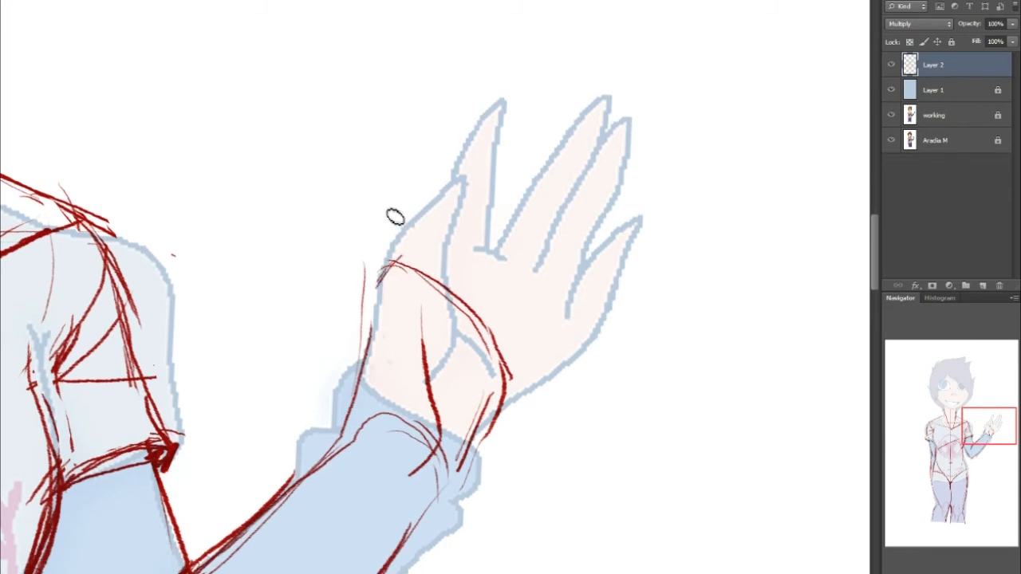
mouse_move(381, 275)
left_mouse_down()
mouse_move(366, 122)
mouse_move(379, 265)
left_mouse_up()
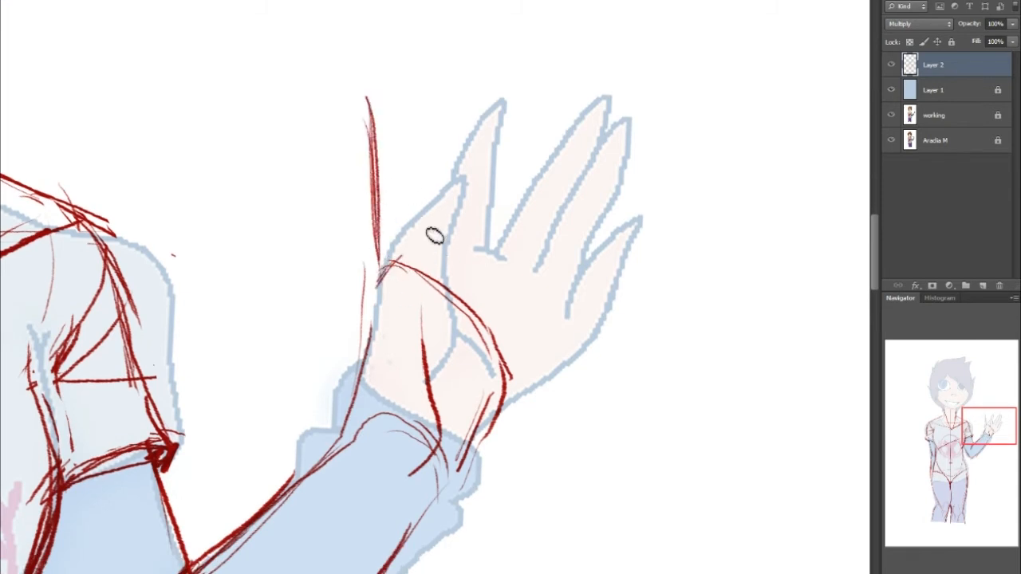
key("ctrl+z")
key("ctrl+z")
Darken the outer palm edge, join it to the forearm at the wrist, and add a line along the forearm's middle.
left_click_drag(995, 420, 992, 432)
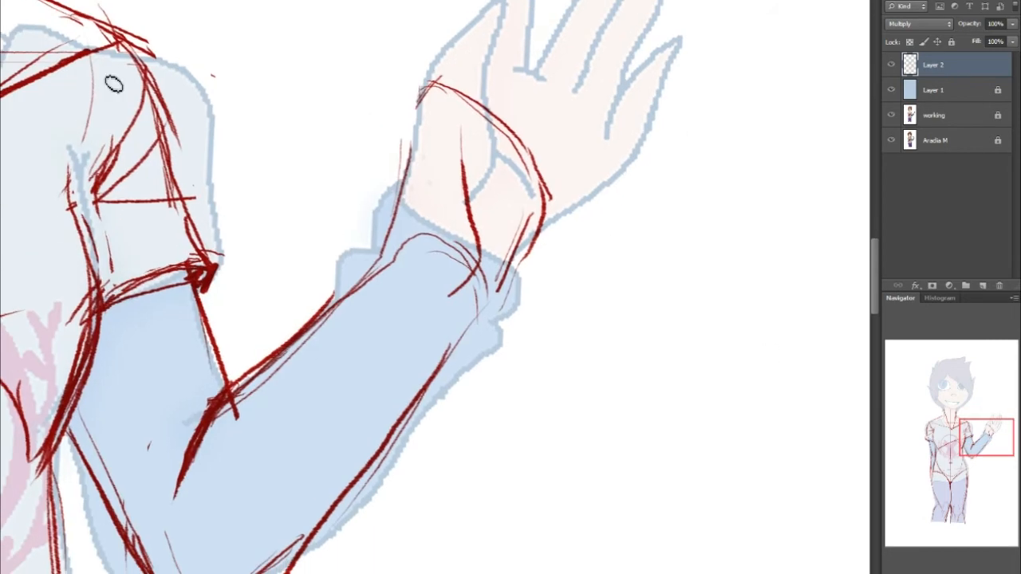
left_click_drag(548, 188, 519, 259)
mouse_move(528, 225)
left_mouse_down()
mouse_move(507, 297)
mouse_move(435, 392)
mouse_move(483, 316)
left_mouse_up()
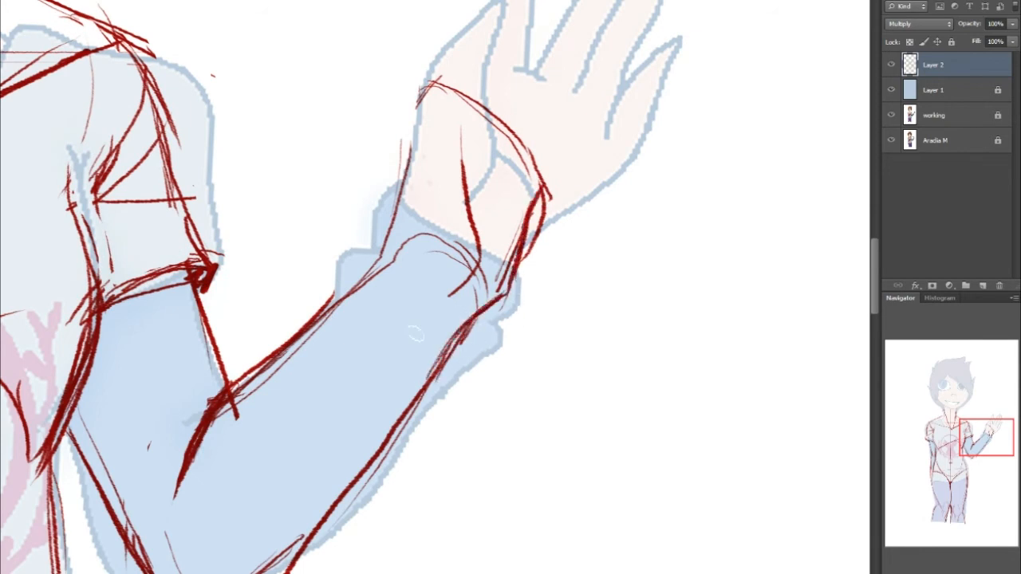
left_click_drag(354, 385, 423, 316)
Lighten Layer 1 with Hue/Saturation at Saturation +31 and Lightness +33, lock it, and return to Layer 2.
left_click(940, 90)
key("ctrl+u")
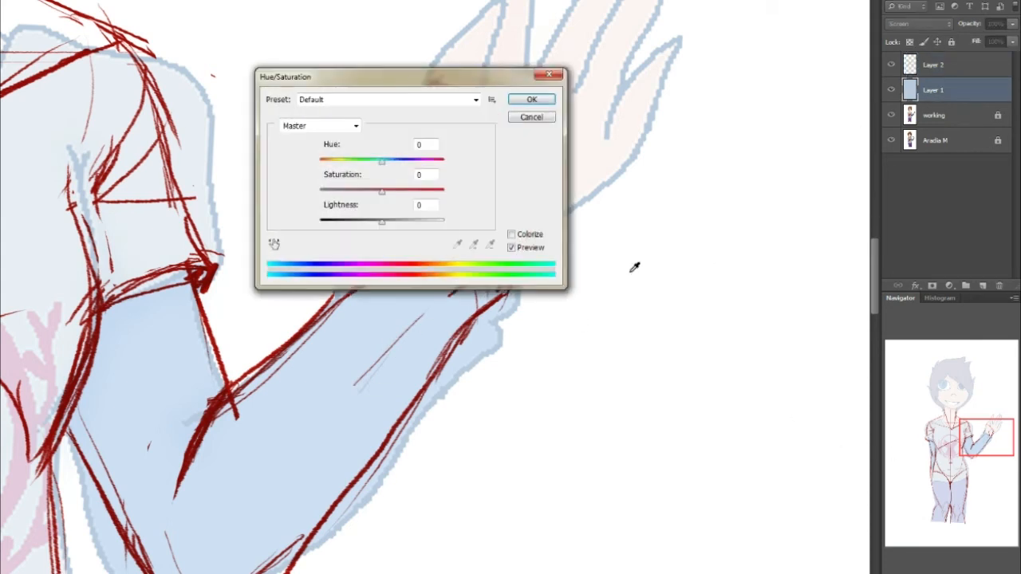
left_click_drag(391, 226, 402, 200)
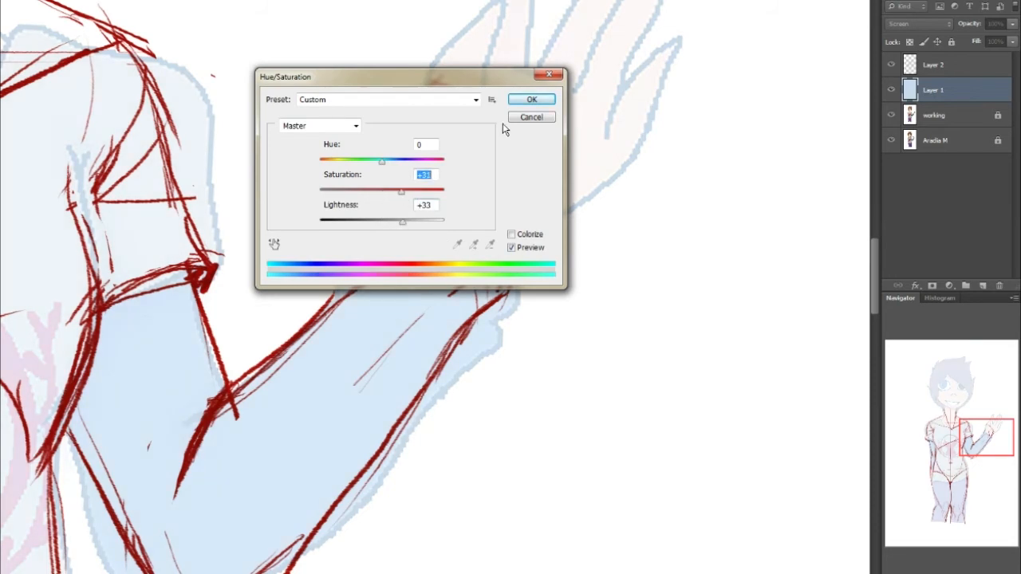
left_click(542, 102)
left_click(951, 41)
left_click(957, 66)
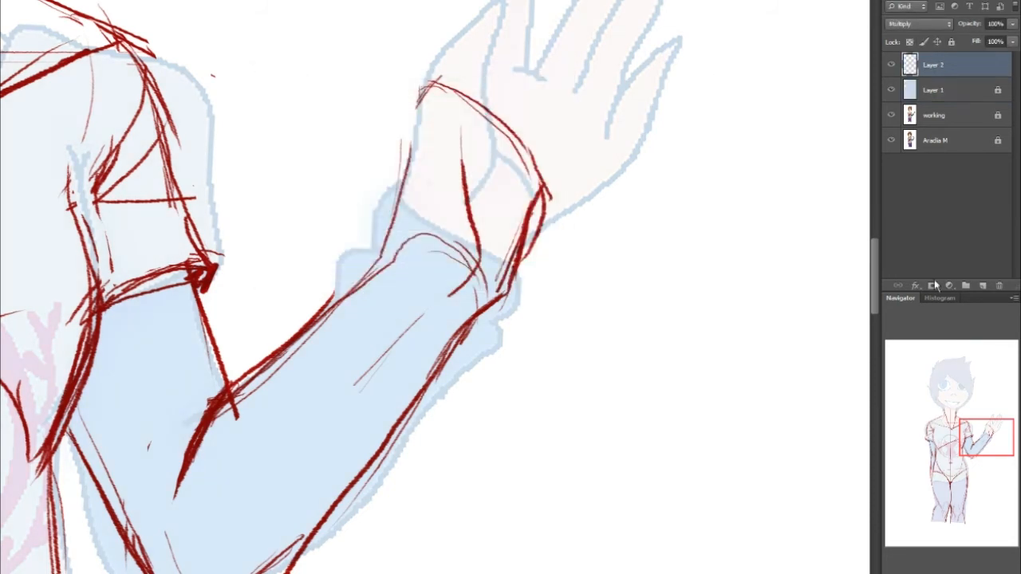
Rework the raised hand's knuckle arc and sketch straight guide lines from it for the fingers.
left_click_drag(982, 439, 971, 429)
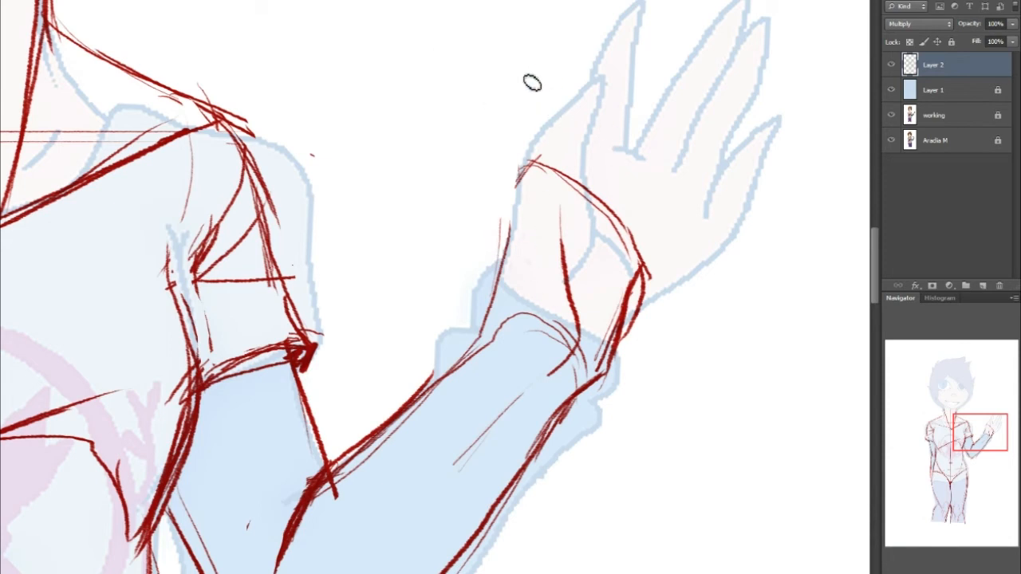
left_click_drag(525, 152, 531, 36)
mouse_move(526, 155)
left_mouse_down()
mouse_move(633, 225)
mouse_move(648, 252)
mouse_move(630, 320)
left_mouse_up()
mouse_move(519, 164)
left_mouse_down()
mouse_move(591, 186)
mouse_move(643, 278)
mouse_move(641, 231)
left_mouse_up()
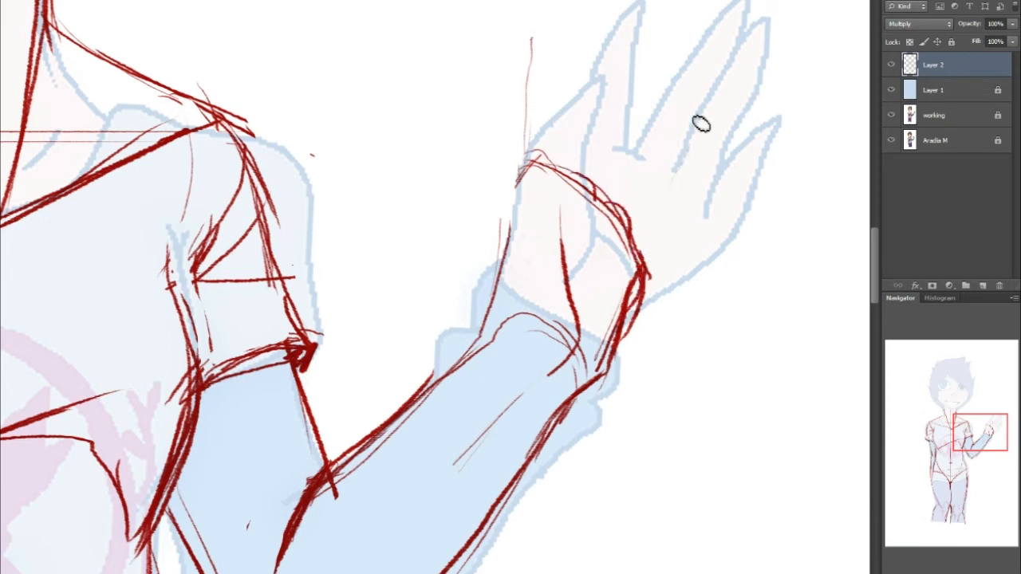
left_click_drag(624, 192, 661, 98)
left_click_drag(585, 169, 598, 31)
Sketch the arc of the fingertips, close the outer side of the finger area, and add a lower knuckle arc.
left_click_drag(531, 78, 596, 30)
mouse_move(613, 35)
left_mouse_down()
mouse_move(636, 57)
mouse_move(699, 160)
mouse_move(654, 265)
left_mouse_up()
mouse_move(532, 59)
left_mouse_down()
mouse_move(596, 31)
mouse_move(693, 136)
mouse_move(674, 224)
left_mouse_up()
mouse_move(523, 185)
left_mouse_down()
mouse_move(575, 197)
mouse_move(637, 266)
left_mouse_up()
left_click_drag(611, 235, 631, 276)
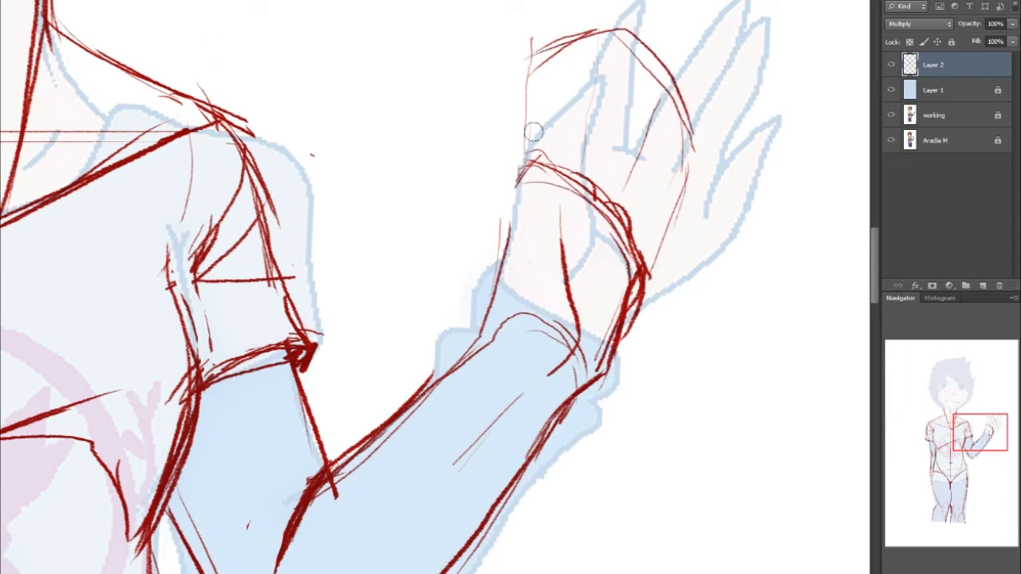
Erase the heavy old knuckle arc and the leftover construction lines inside the palm and wrist.
mouse_move(524, 156)
left_mouse_down()
mouse_move(569, 229)
mouse_move(568, 355)
mouse_move(570, 264)
left_mouse_up()
mouse_move(628, 249)
left_mouse_down()
mouse_move(595, 373)
mouse_move(613, 349)
mouse_move(638, 262)
left_mouse_up()
mouse_move(1001, 441)
left_mouse_down()
mouse_move(1010, 441)
mouse_move(1002, 443)
left_mouse_up()
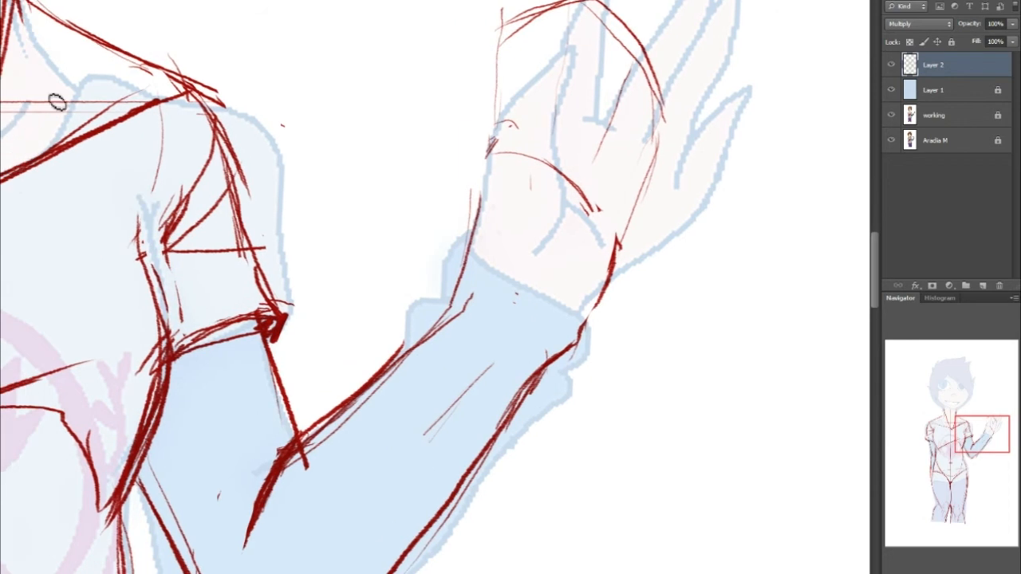
left_click_drag(1003, 429, 1008, 426)
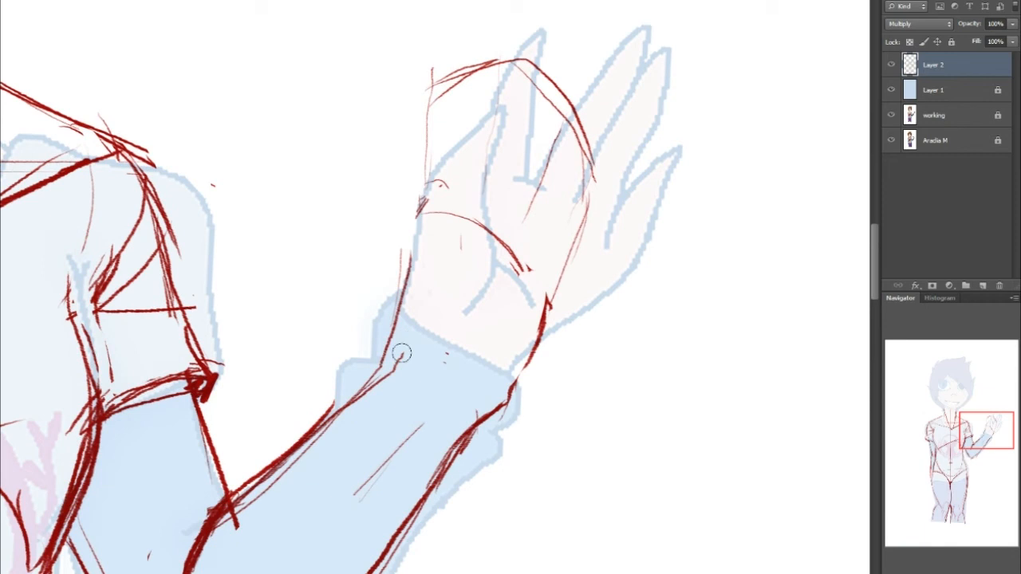
key("ctrl+z")
Outline the index finger up to the fingertip arc and draw the adjoining side of the middle finger.
left_click_drag(429, 150, 431, 90)
left_click_drag(417, 214, 429, 81)
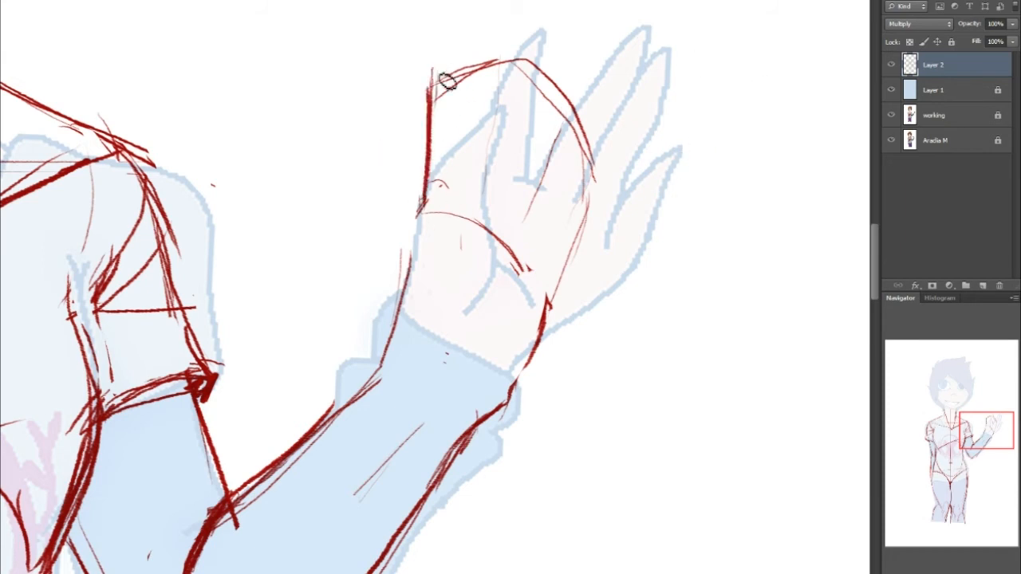
left_click_drag(436, 70, 453, 185)
left_click_drag(456, 141, 447, 214)
left_click_drag(495, 64, 466, 204)
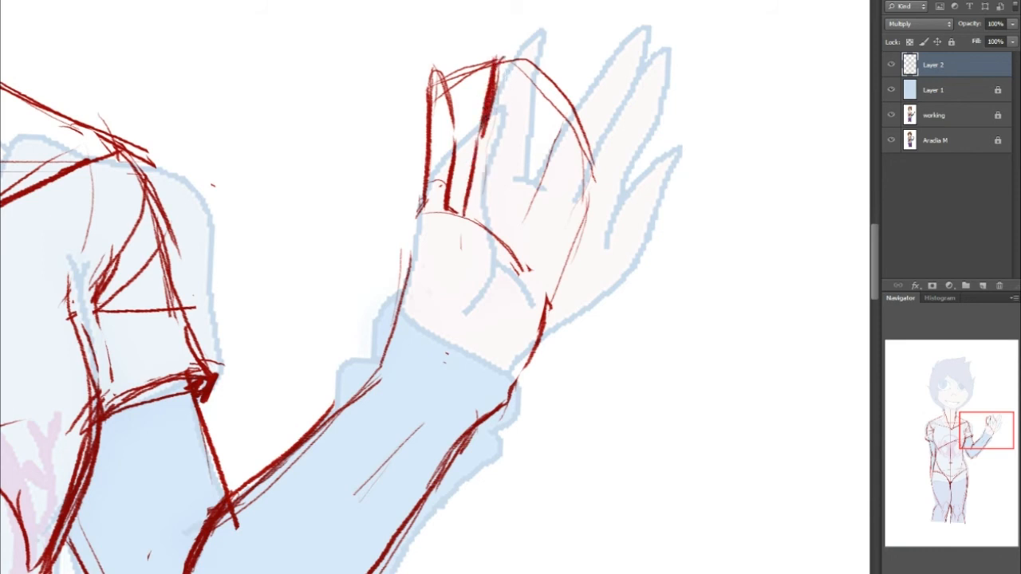
Complete the middle finger's outline and draw both sides of the ring finger down to the knuckle line.
mouse_move(510, 62)
left_mouse_down()
mouse_move(508, 141)
mouse_move(488, 225)
mouse_move(496, 229)
left_mouse_up()
mouse_move(478, 149)
left_mouse_down()
mouse_move(455, 216)
mouse_move(496, 232)
left_mouse_up()
left_click_drag(567, 116, 495, 229)
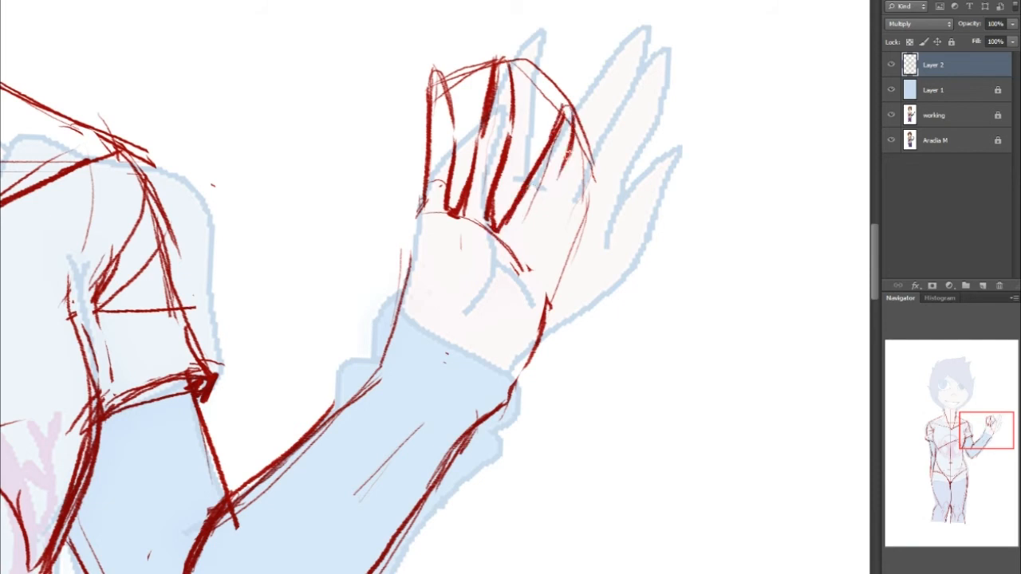
mouse_move(565, 192)
left_mouse_down()
mouse_move(564, 254)
mouse_move(533, 262)
left_mouse_up()
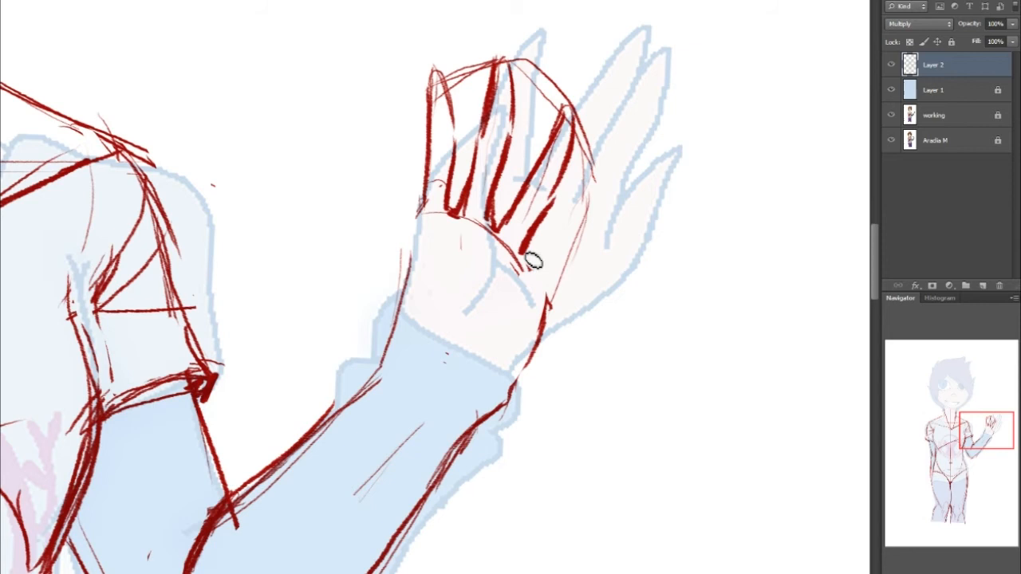
Outline the little finger and connect its outer side to the edge of the palm.
mouse_move(582, 215)
left_mouse_down()
mouse_move(537, 264)
mouse_move(592, 200)
mouse_move(579, 222)
left_mouse_up()
left_click_drag(595, 189, 598, 206)
mouse_move(563, 267)
left_mouse_down()
mouse_move(554, 287)
mouse_move(583, 253)
left_mouse_up()
left_click_drag(548, 286, 591, 238)
left_click_drag(599, 182, 590, 248)
Draw the palm's edge below the index finger, the curved thumb mound and the wrist crease.
mouse_move(421, 213)
left_mouse_down()
mouse_move(405, 303)
mouse_move(468, 303)
left_mouse_up()
left_click_drag(453, 260, 479, 360)
left_click_drag(409, 391, 482, 367)
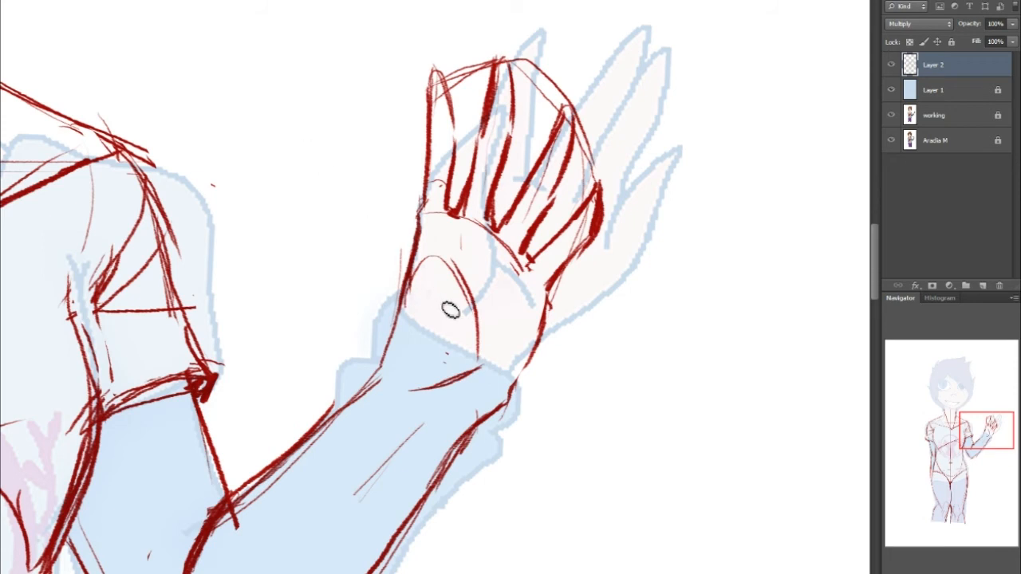
Sketch the thumb with its base at the wrist, and darken the outer palm edge down to the forearm.
mouse_move(391, 346)
left_mouse_down()
mouse_move(418, 329)
mouse_move(409, 275)
left_mouse_up()
mouse_move(375, 209)
left_mouse_down()
mouse_move(401, 217)
mouse_move(429, 252)
mouse_move(399, 208)
mouse_move(382, 204)
mouse_move(416, 315)
mouse_move(442, 277)
mouse_move(430, 268)
mouse_move(429, 289)
mouse_move(428, 274)
mouse_move(471, 344)
left_mouse_up()
mouse_move(403, 287)
left_mouse_down()
mouse_move(392, 369)
mouse_move(399, 381)
left_mouse_up()
mouse_move(547, 298)
left_mouse_down()
mouse_move(531, 369)
mouse_move(501, 409)
left_mouse_up()
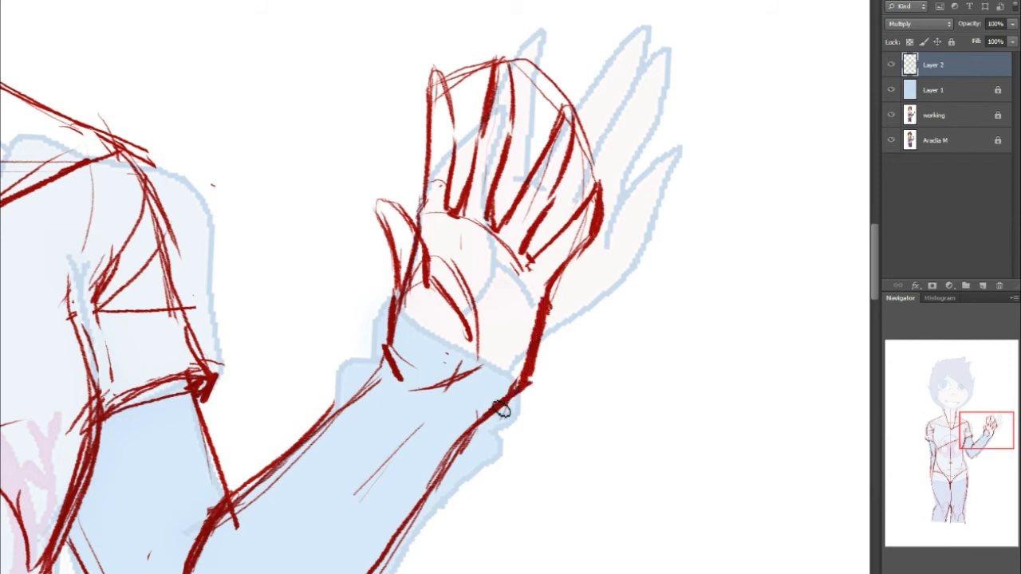
Select the whole sketched hand and shift it slightly down toward the forearm, then clear the selection.
mouse_move(413, 384)
left_mouse_down()
mouse_move(511, 465)
mouse_move(650, 7)
mouse_move(266, 189)
mouse_move(409, 386)
left_mouse_up()
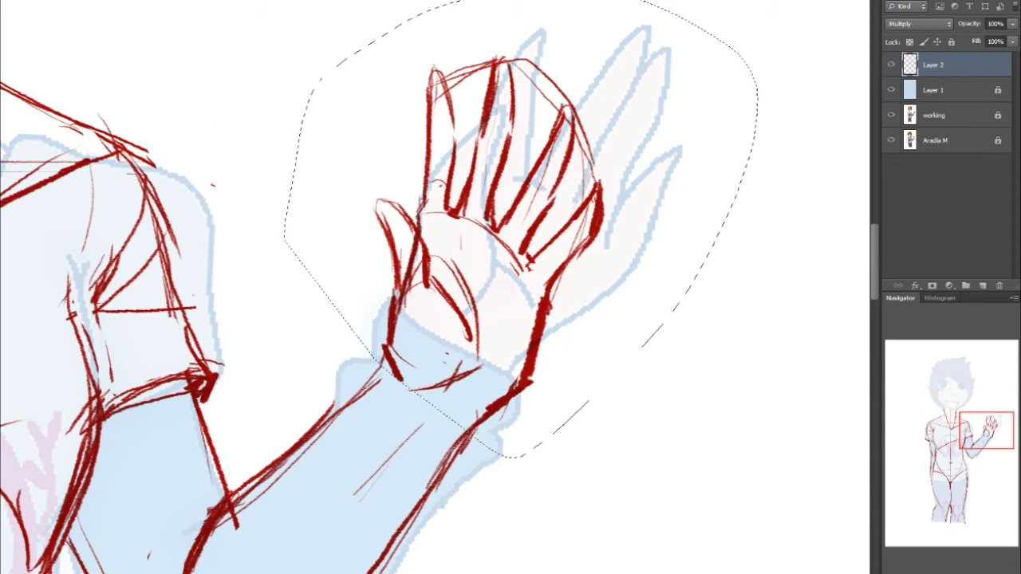
left_click_drag(517, 205, 505, 216)
key("ctrl+d")
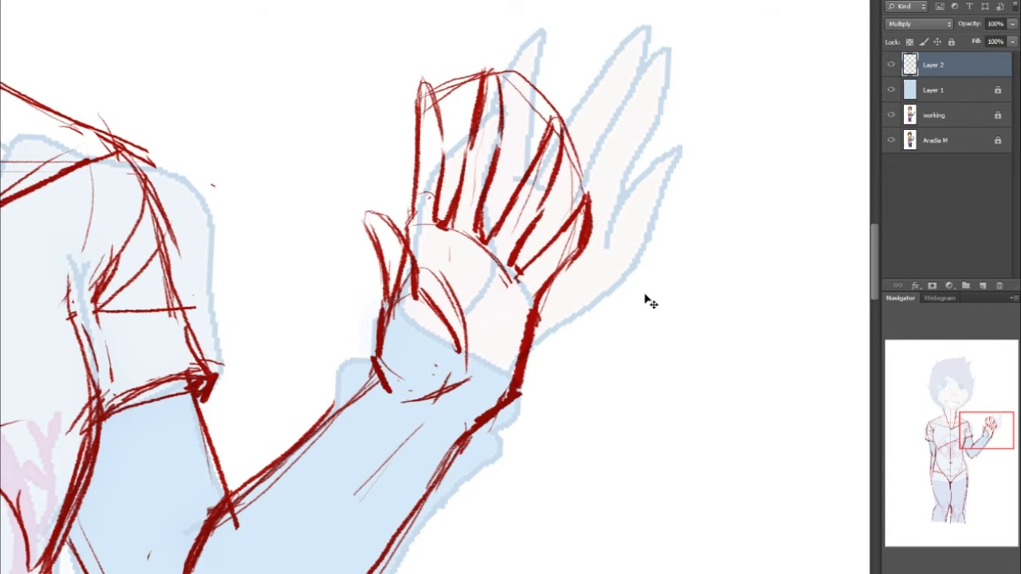
Hide Layer 1 and Layer 2 to expose the original hand and add a new layer on top.
left_click_drag(975, 423, 979, 417)
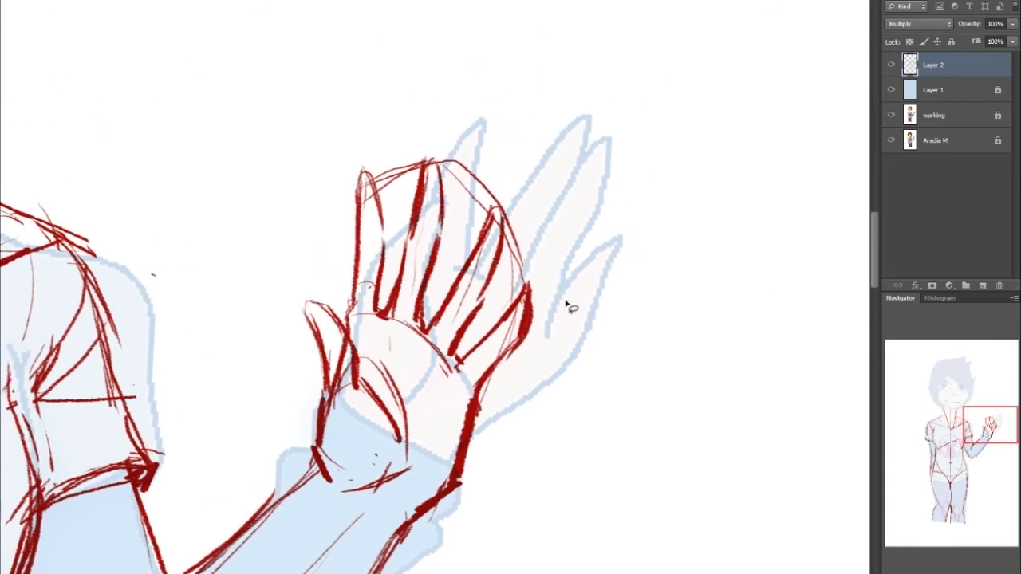
left_click(891, 90)
left_click(891, 64)
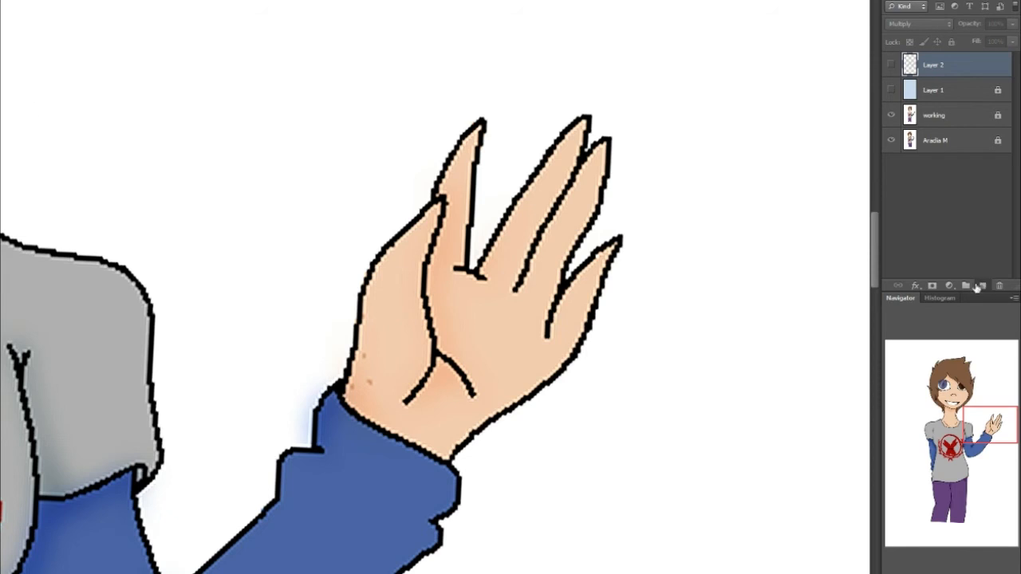
left_click(983, 286)
Sketch a small red study of the original hand's angular thumb, pointed fingers and palm in the blank area beside it.
mouse_move(678, 269)
left_mouse_down()
mouse_move(706, 216)
mouse_move(695, 154)
mouse_move(748, 134)
mouse_move(719, 169)
mouse_move(725, 216)
left_mouse_up()
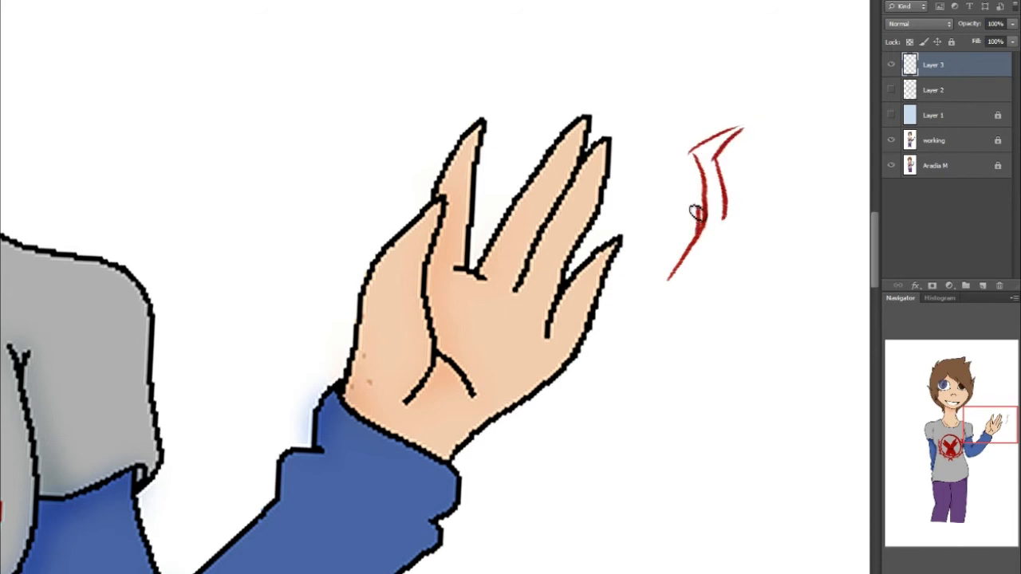
left_click_drag(729, 172, 734, 236)
mouse_move(678, 300)
left_mouse_down()
mouse_move(749, 273)
mouse_move(716, 252)
mouse_move(746, 255)
left_mouse_up()
left_click_drag(775, 216, 750, 271)
left_click_drag(675, 299, 665, 280)
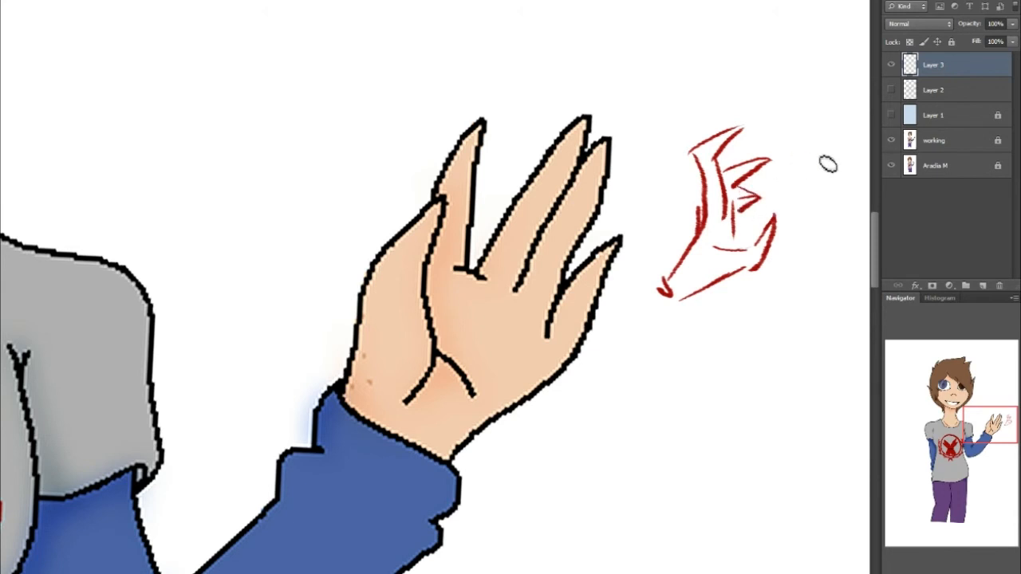
left_click_drag(722, 164, 768, 156)
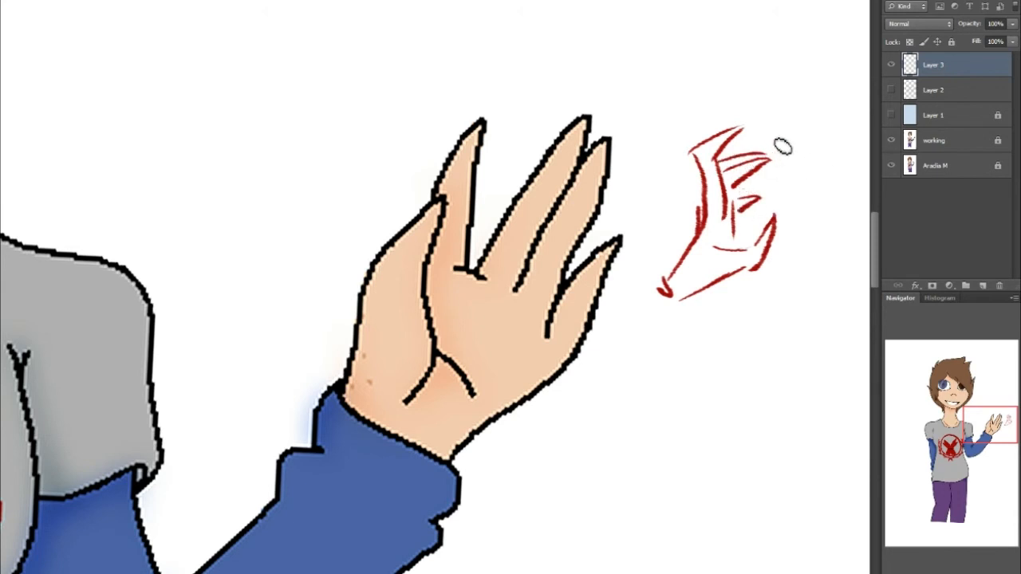
key("ctrl+z")
Delete the layer holding the small hand study and show Layer 2 and Layer 1 again.
mouse_move(918, 71)
left_mouse_down()
mouse_move(968, 71)
mouse_move(1000, 285)
left_mouse_up()
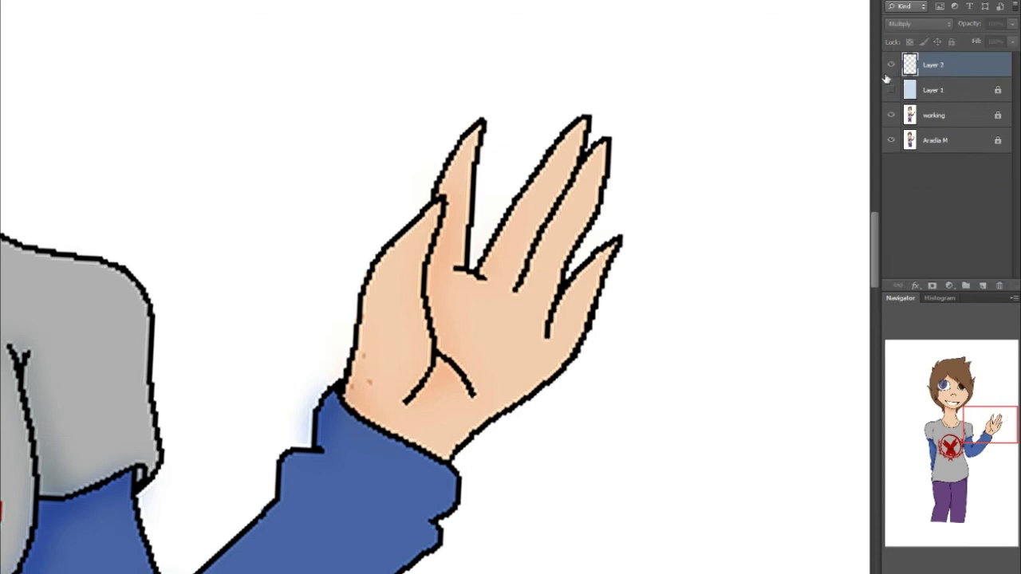
left_click(891, 89)
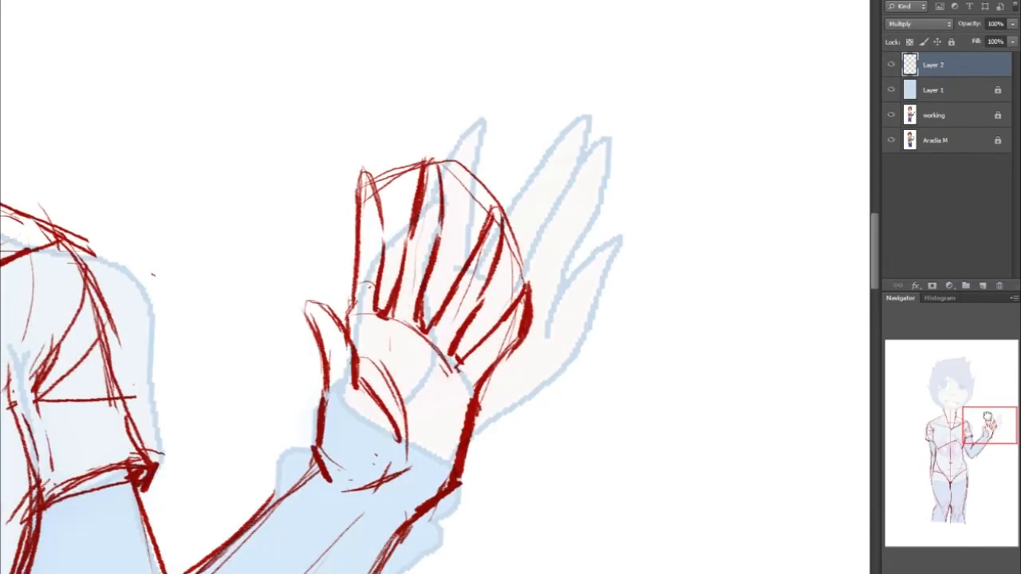
Outline the red hand with a lasso selection, copy it to its own layer, and hide Layer 2.
left_click_drag(988, 416, 977, 421)
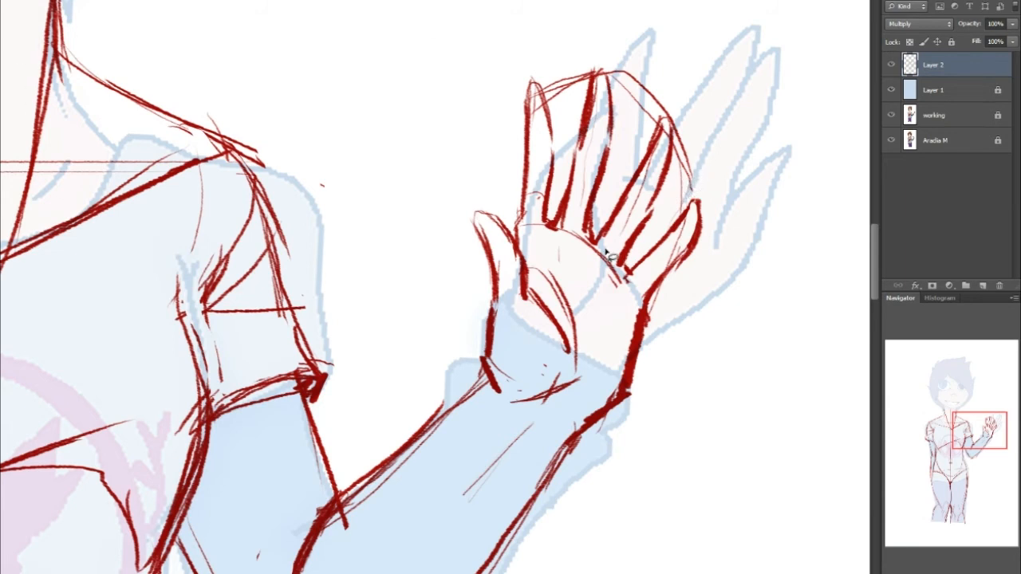
key("ctrl+z")
left_click_drag(479, 337, 349, 363)
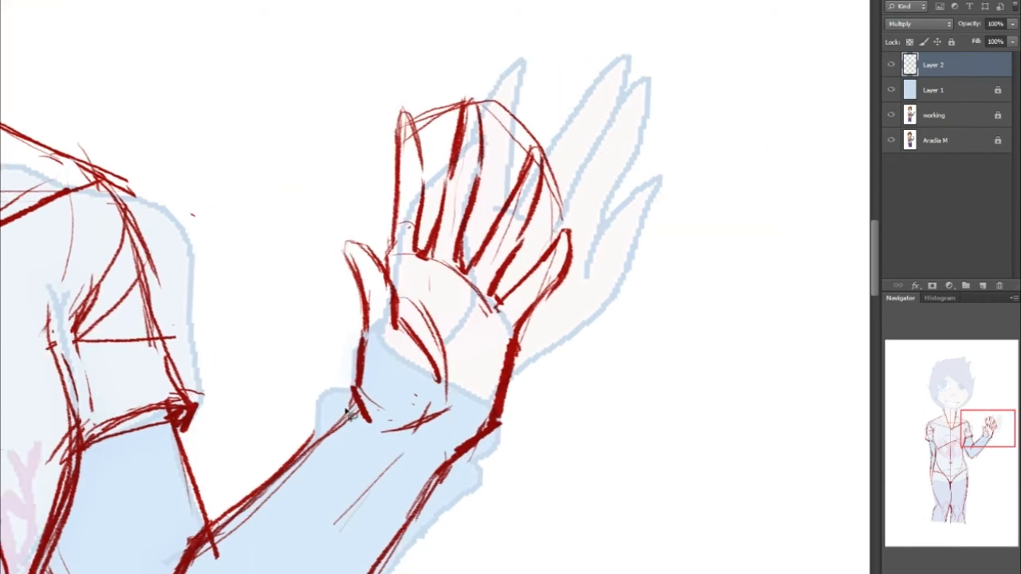
mouse_move(484, 476)
left_mouse_down()
mouse_move(304, 127)
mouse_move(352, 327)
left_mouse_up()
right_click(352, 326)
left_click(434, 428)
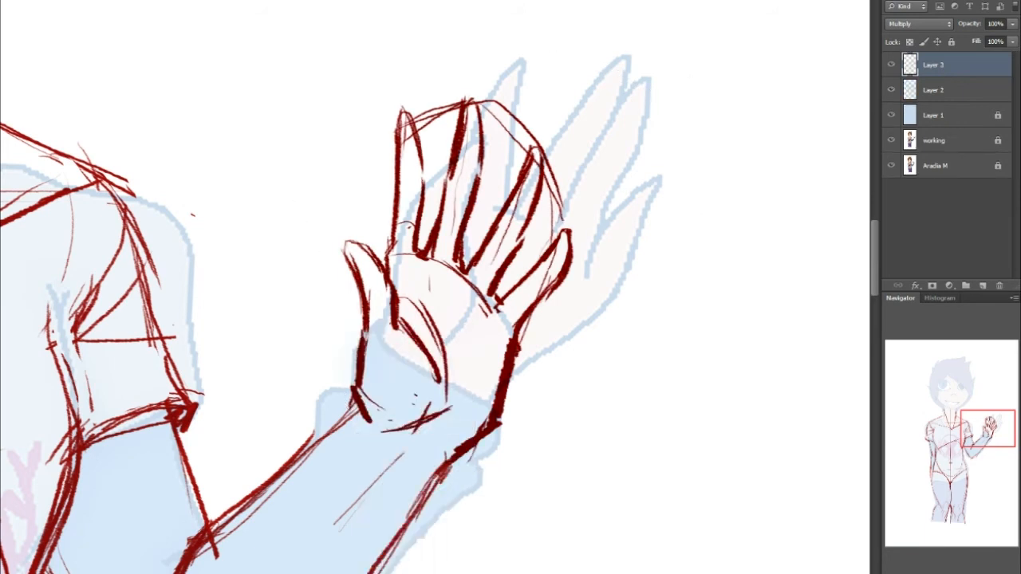
left_click(890, 90)
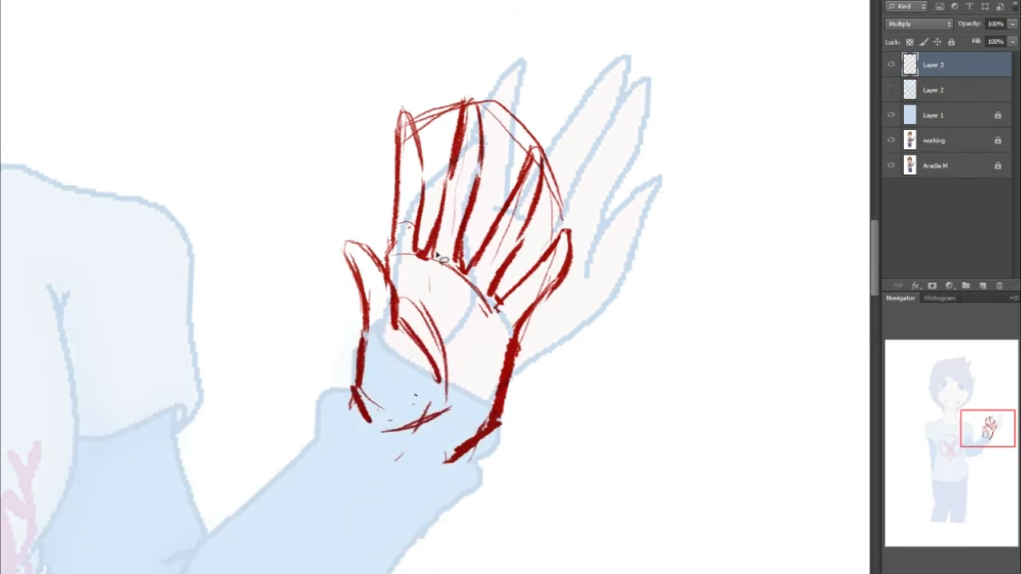
Clear the selection and mark a new middle fingertip position with a short red stroke between the middle and ring fingers.
left_click_drag(501, 168, 499, 163)
key("ctrl+d")
key("e")
left_click_drag(518, 120, 508, 145)
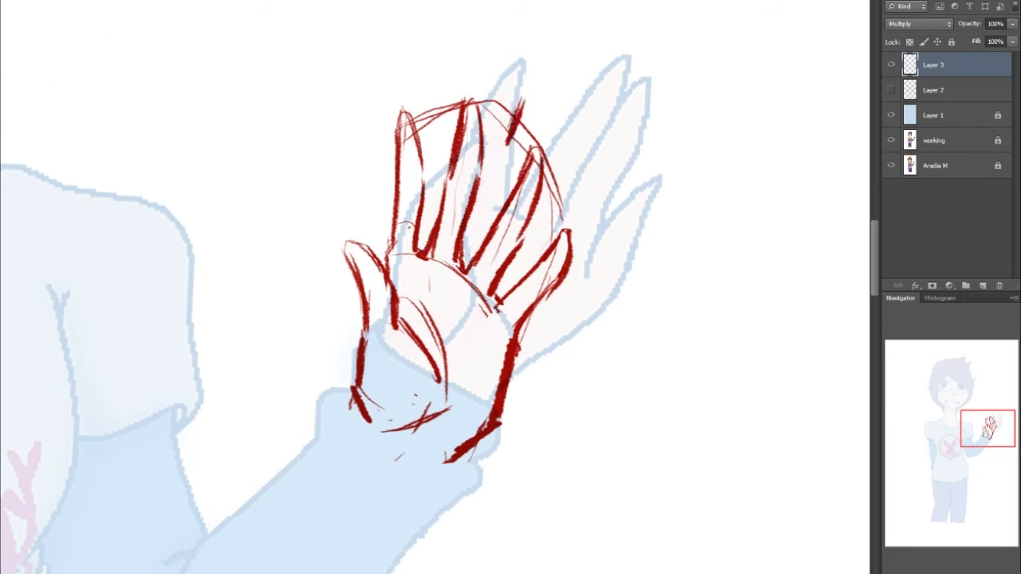
Select the middle finger, set the transform pivot at its base, and rotate it toward the ring finger.
left_click_drag(469, 263, 495, 121)
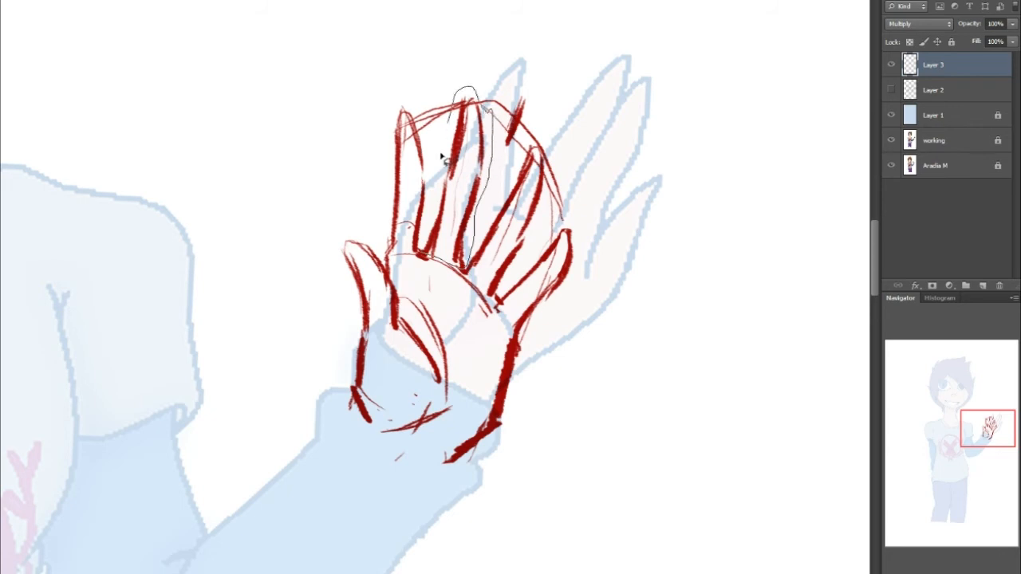
left_click_drag(495, 141, 493, 134)
key("ctrl+t")
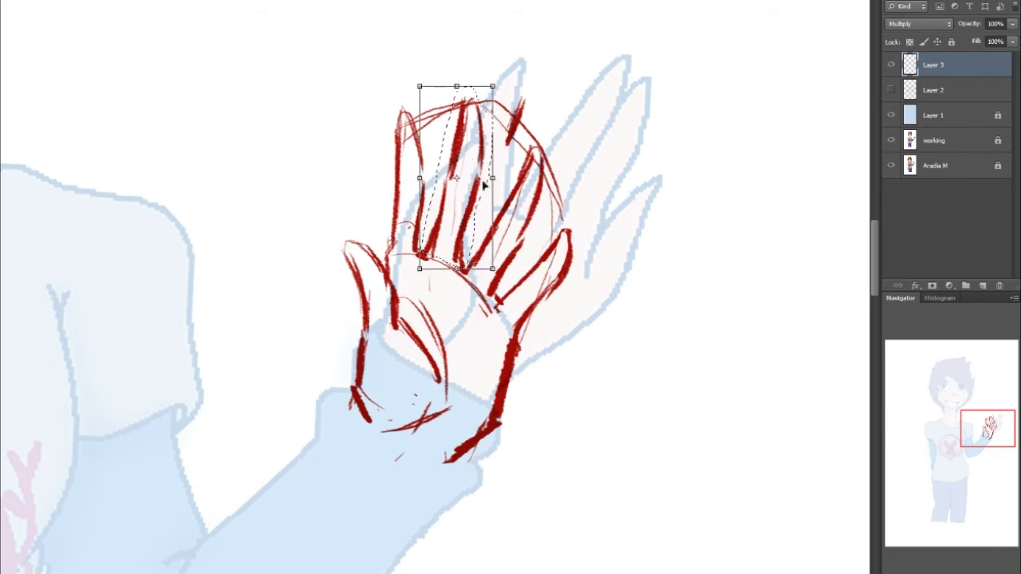
left_click_drag(442, 262, 442, 260)
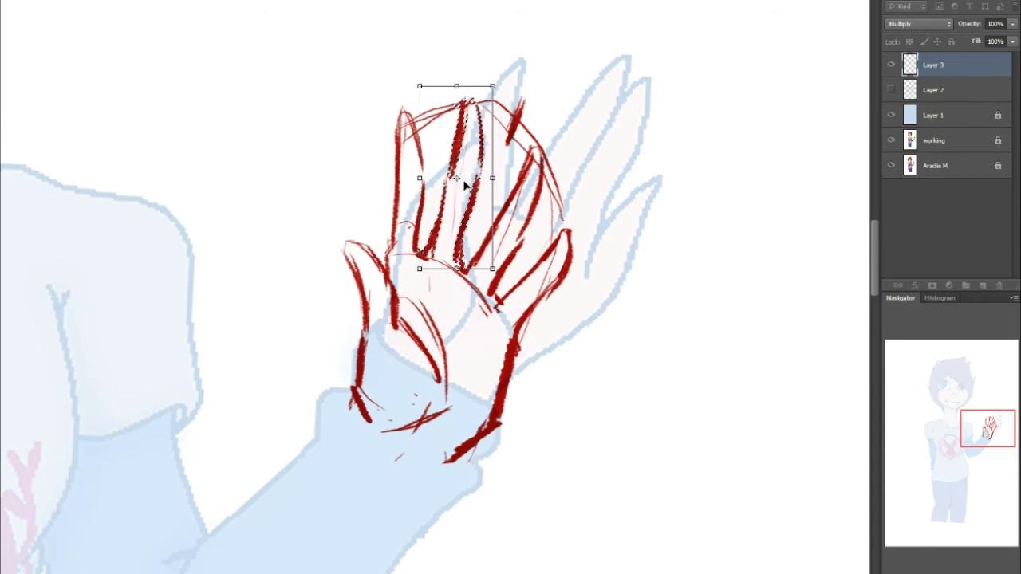
left_click_drag(451, 161, 446, 172)
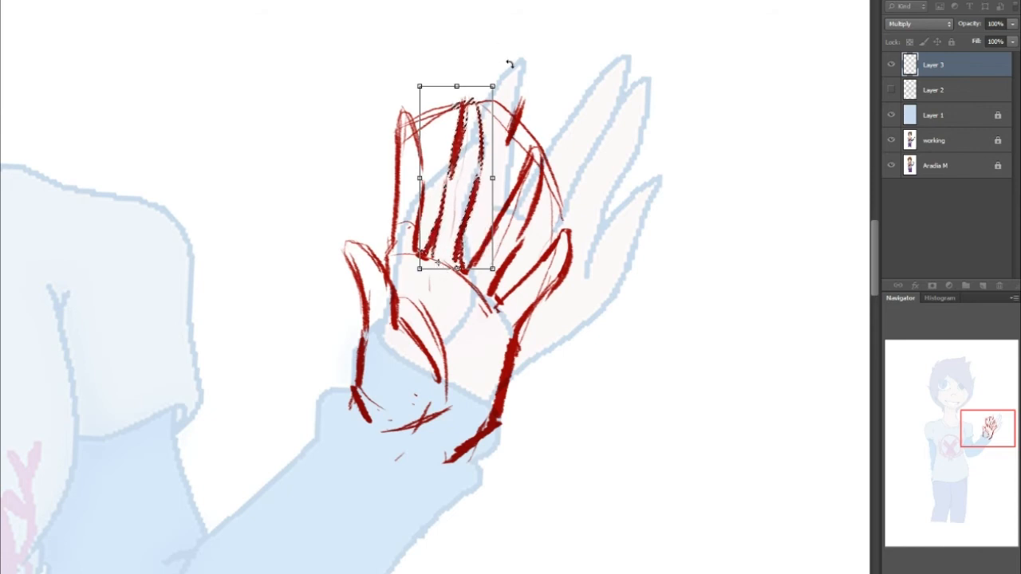
left_click_drag(485, 69, 532, 79)
key("Return")
key("ctrl+d")
Select the ring finger and rotate it about its base until it sits beside the middle finger.
mouse_move(500, 305)
left_mouse_down()
mouse_move(560, 165)
mouse_move(539, 128)
left_mouse_up()
left_click_drag(472, 278, 474, 280)
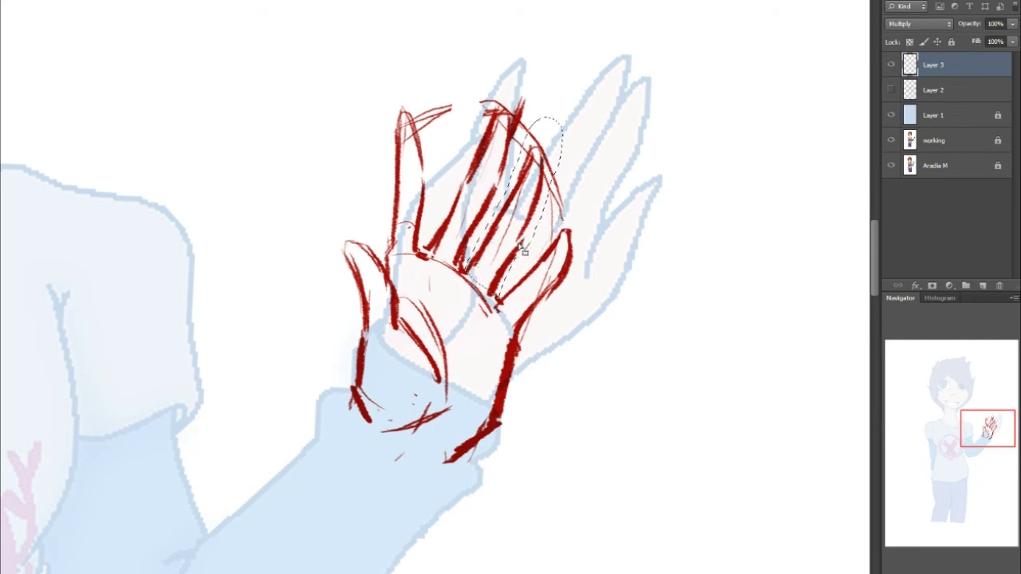
key("ctrl+t")
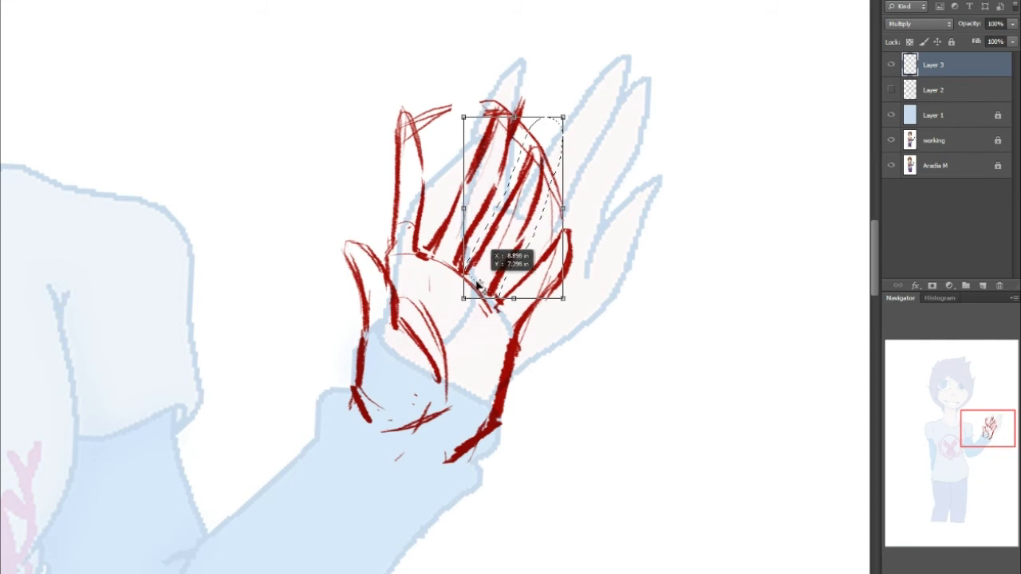
left_click_drag(612, 150, 589, 127)
left_click_drag(487, 262, 486, 262)
key("Return")
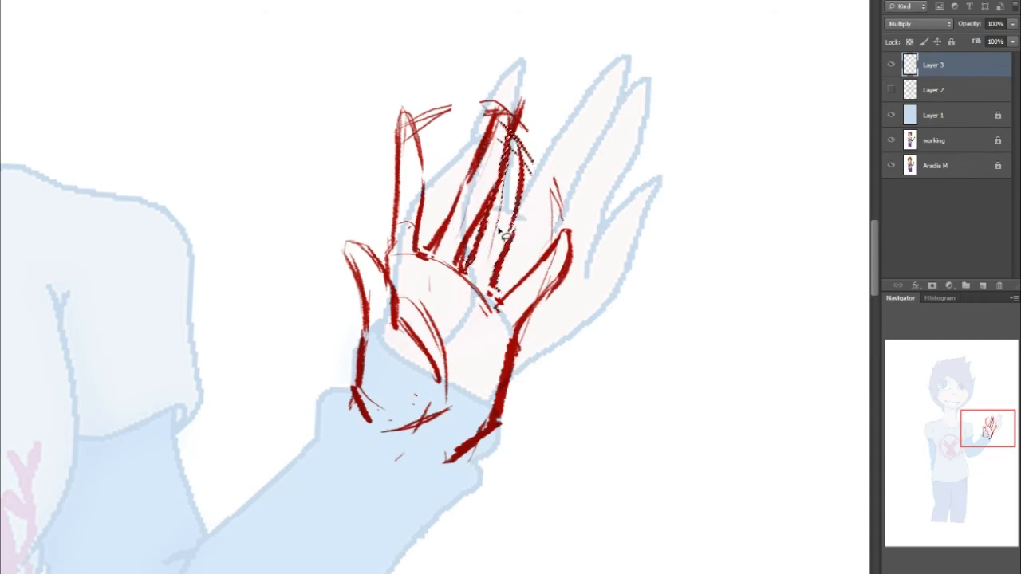
key("ctrl+d")
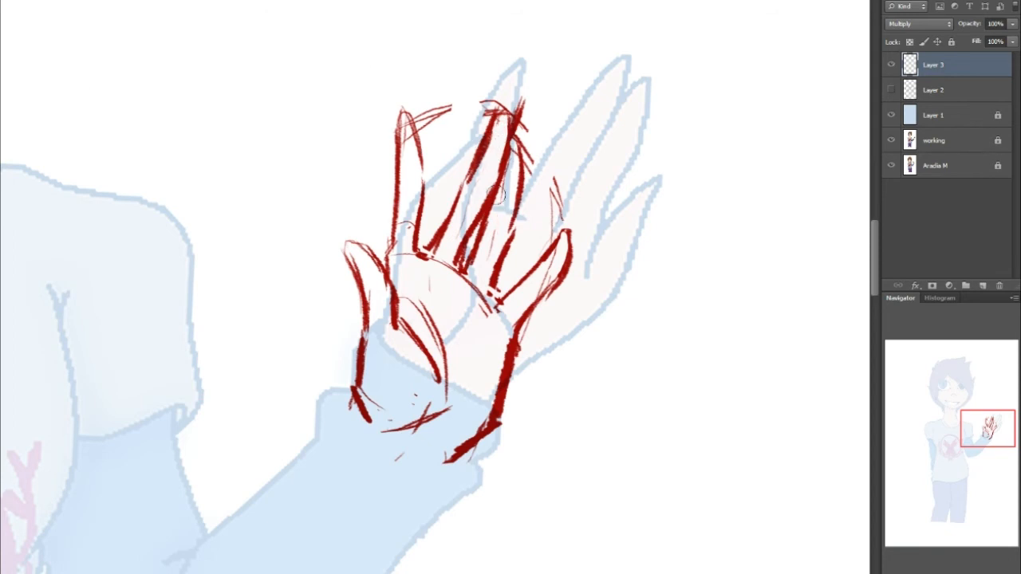
Erase the fingertip mark, the leftover guide arc and the stray lines around the fingertips and knuckles.
mouse_move(490, 117)
left_mouse_down()
mouse_move(464, 200)
mouse_move(492, 117)
left_mouse_up()
left_click_drag(522, 87, 511, 108)
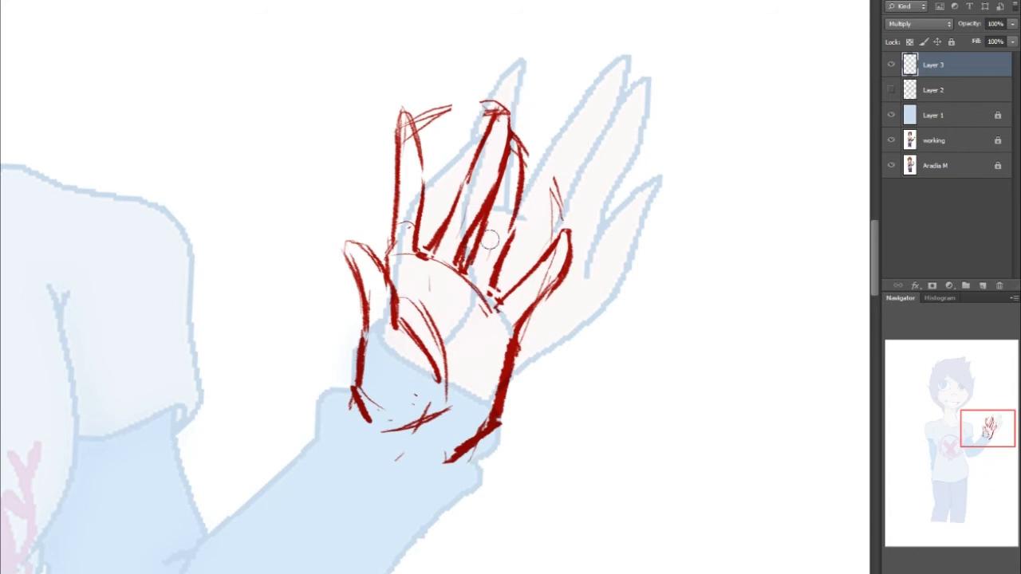
mouse_move(462, 213)
left_mouse_down()
mouse_move(449, 252)
mouse_move(458, 275)
left_mouse_up()
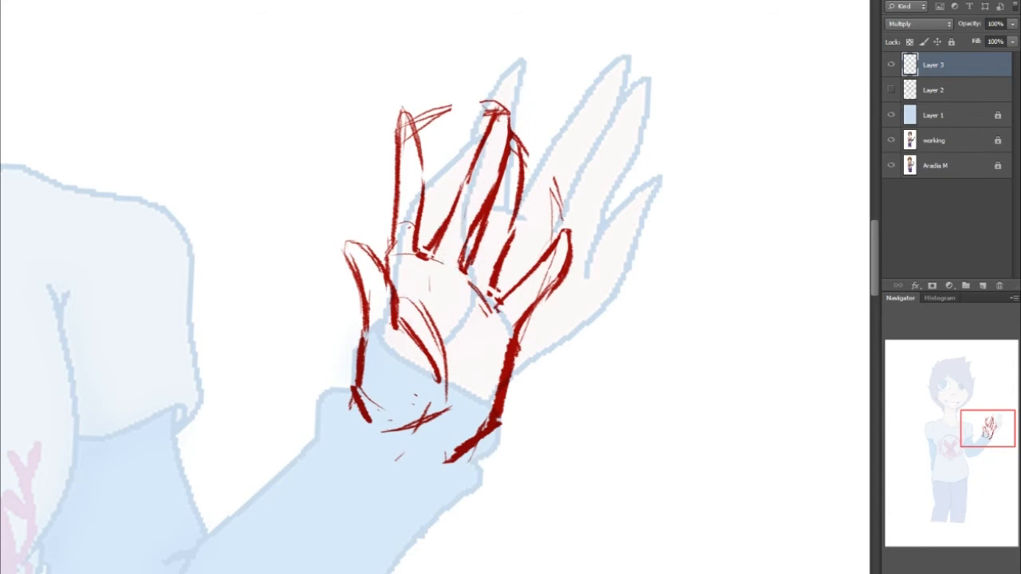
left_click_drag(542, 169, 558, 217)
mouse_move(423, 104)
left_mouse_down()
mouse_move(486, 89)
mouse_move(467, 108)
mouse_move(500, 91)
mouse_move(469, 109)
mouse_move(492, 91)
left_mouse_up()
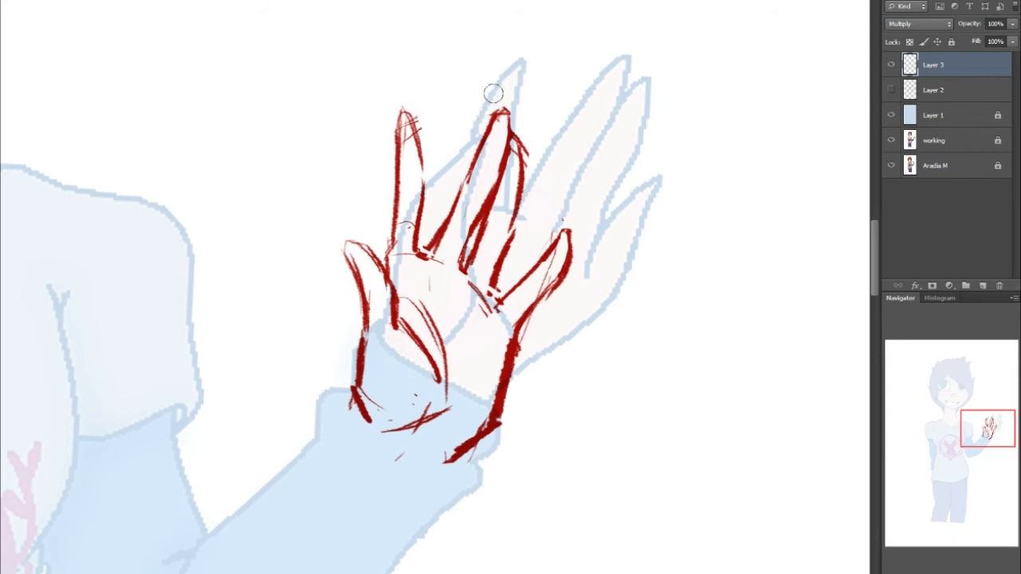
mouse_move(405, 128)
left_mouse_down()
mouse_move(399, 110)
mouse_move(401, 148)
left_mouse_up()
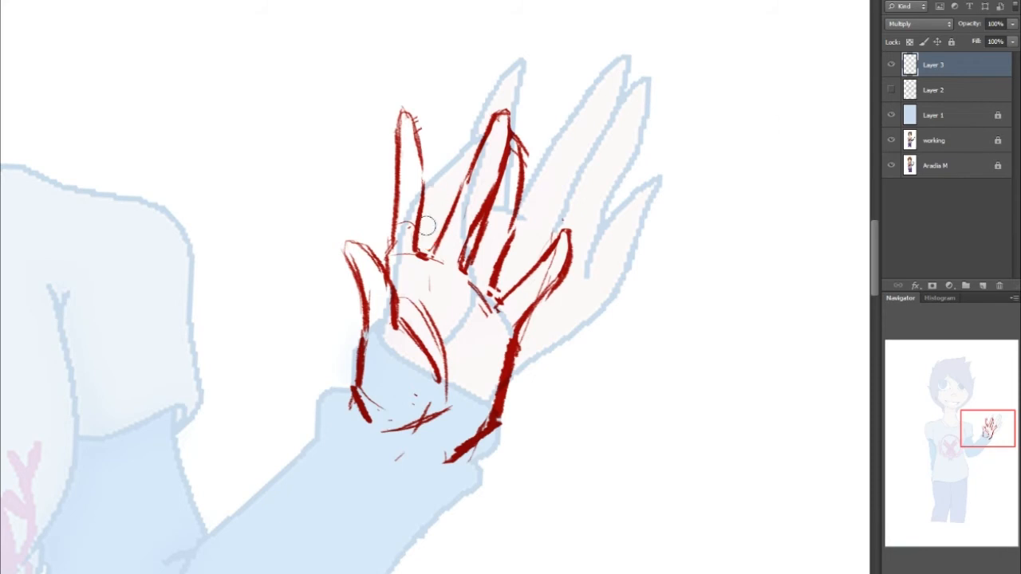
left_click_drag(528, 159, 510, 149)
Show Layer 2 again and delete the old version of the hand from it.
left_click(891, 90)
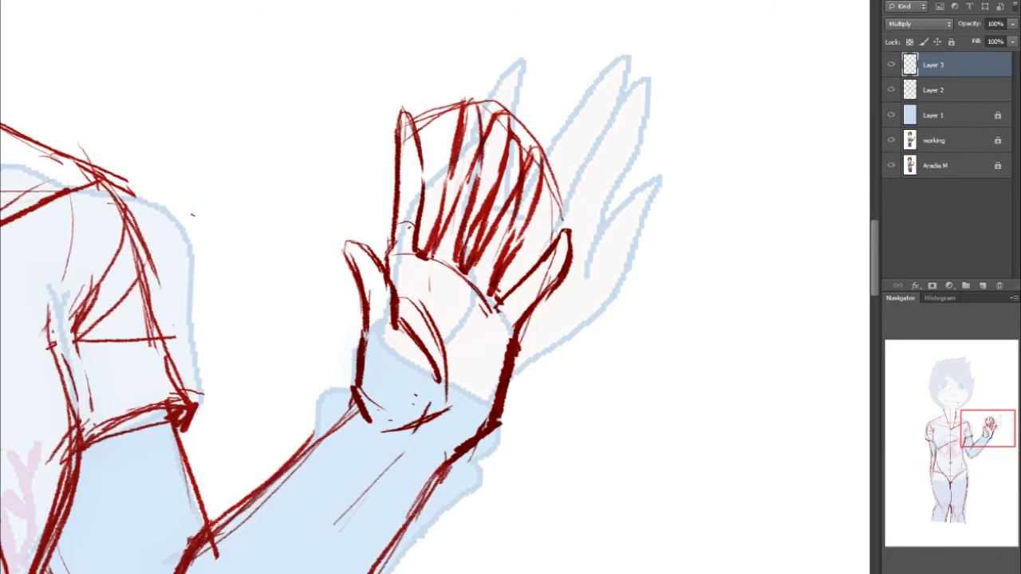
left_click(934, 92)
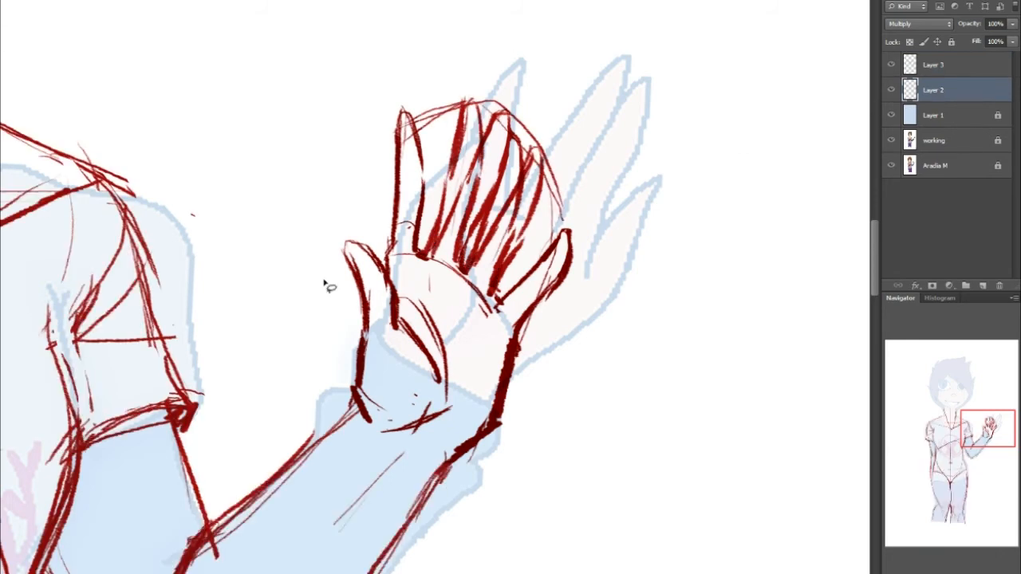
mouse_move(401, 444)
left_mouse_down()
mouse_move(532, 468)
mouse_move(429, 50)
mouse_move(375, 427)
left_mouse_up()
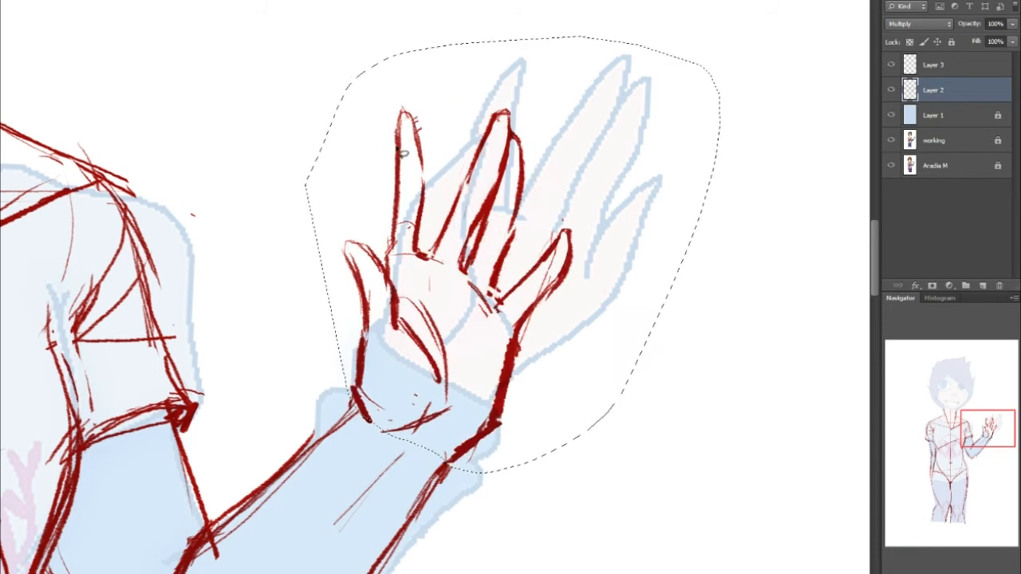
key("ctrl+d")
Merge the corrected hand on Layer 3 down into Layer 2.
left_click_drag(1003, 438, 993, 454)
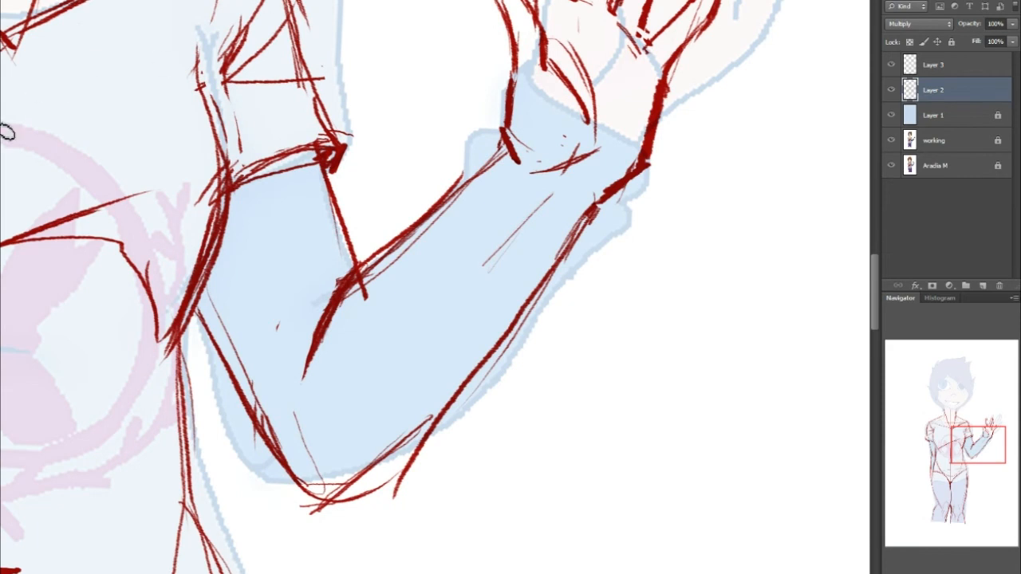
left_click(953, 63)
left_click_drag(976, 421, 970, 446)
key("ctrl+e")
Redraw the forearm's inner contour with a heavier red line from the wrist to the elbow crease.
left_click_drag(654, 148, 566, 197)
key("ctrl+z")
left_click_drag(651, 148, 526, 238)
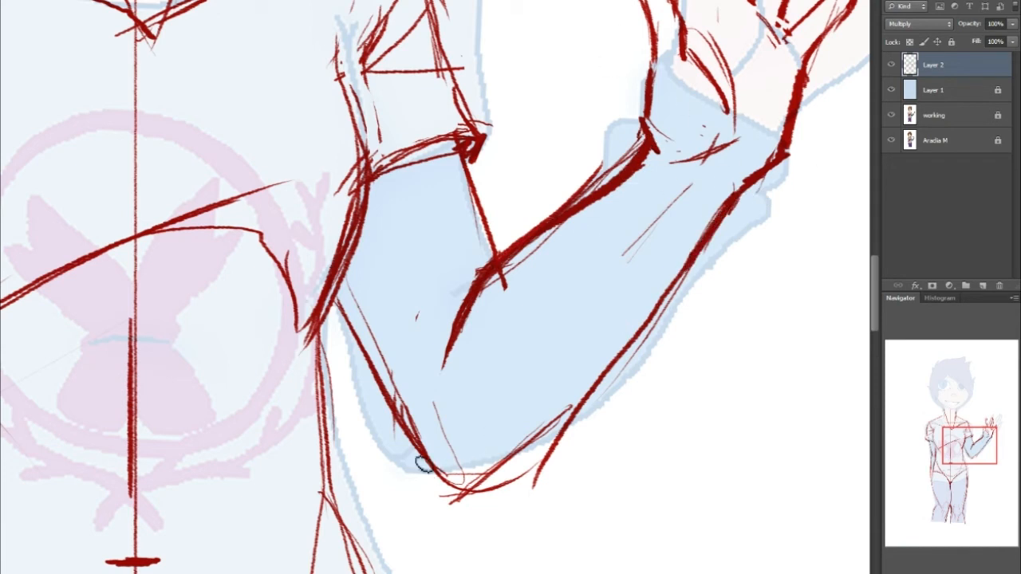
Strengthen the elbow's underside and the forearm's outer contour with thicker red strokes.
mouse_move(394, 409)
left_mouse_down()
mouse_move(442, 475)
mouse_move(479, 483)
mouse_move(549, 428)
left_mouse_up()
left_click_drag(492, 457, 591, 409)
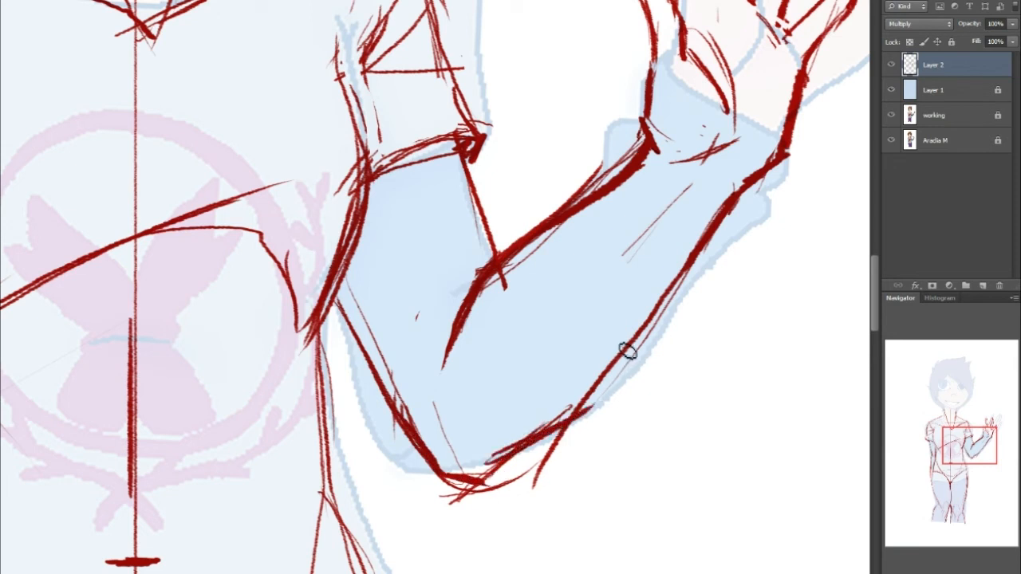
key("ctrl+z")
mouse_move(681, 277)
left_mouse_down()
mouse_move(560, 444)
mouse_move(490, 476)
mouse_move(580, 429)
mouse_move(504, 465)
left_mouse_up()
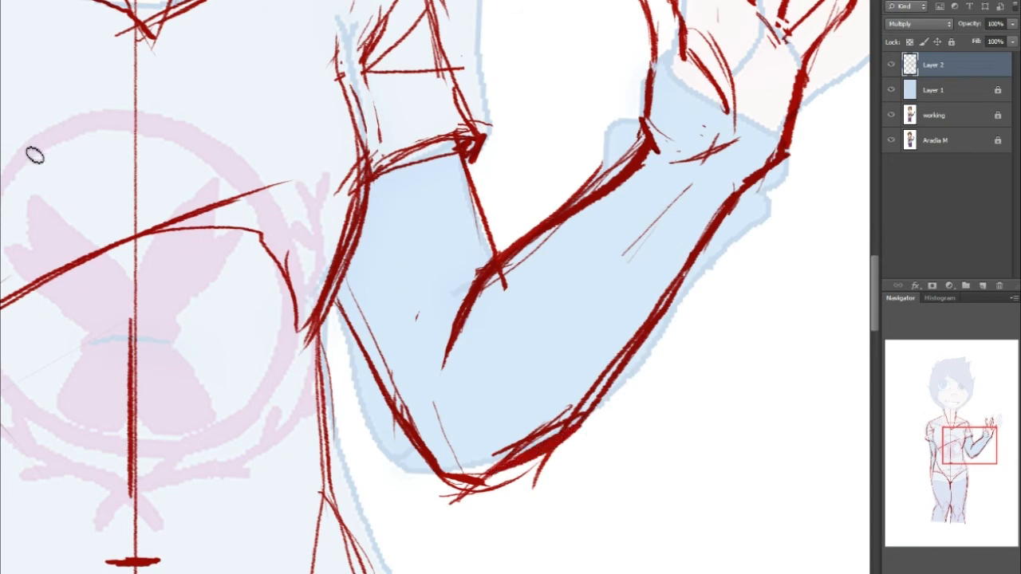
Clear the stray sketch strokes around the elbow's underside and upper arm, and restroke the elbow crease in red.
key("ctrl+alt+z")
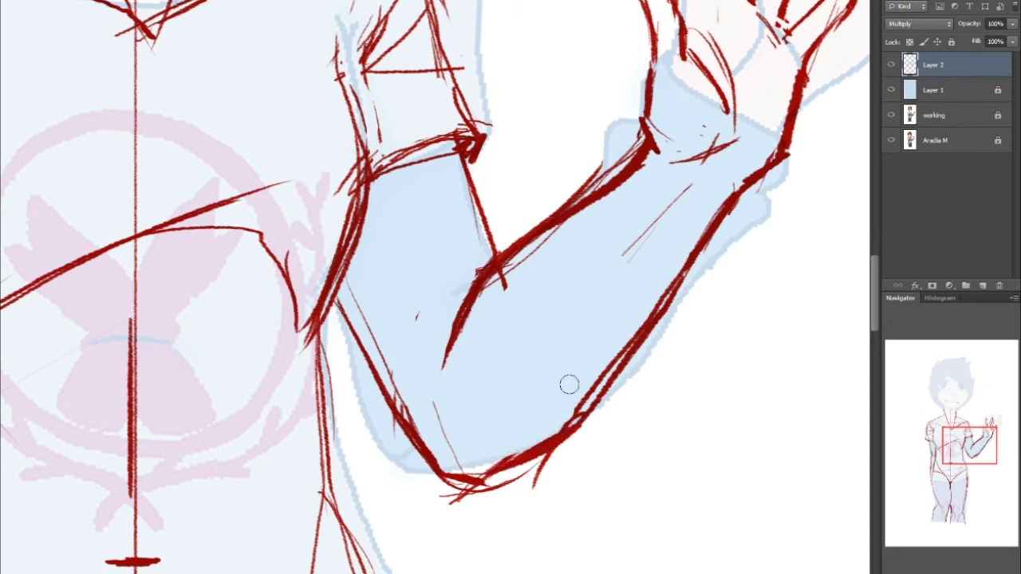
key("ctrl+alt+z")
key("ctrl+alt+z")
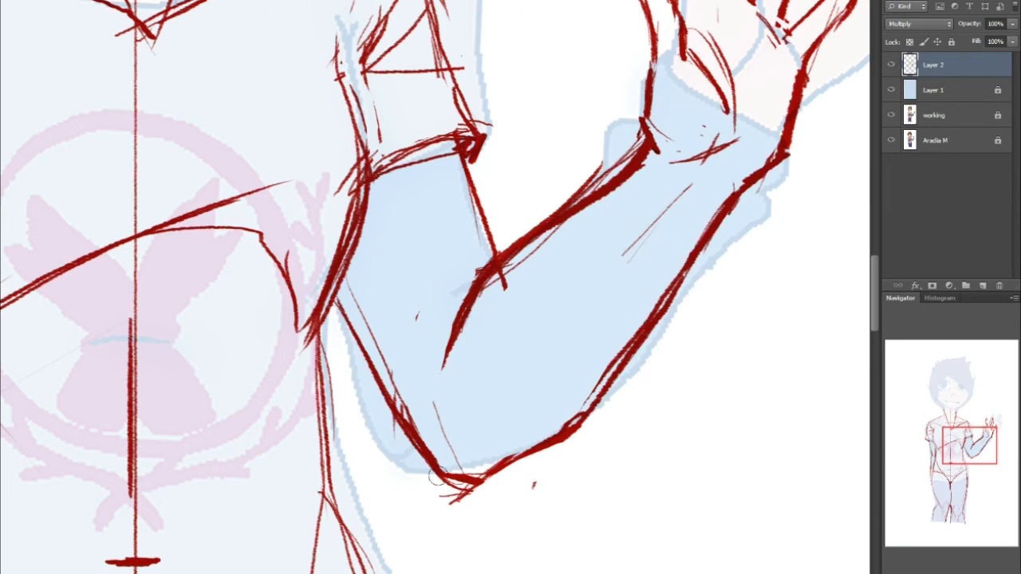
key("ctrl+alt+z")
key("ctrl+alt+z")
left_click_drag(388, 400, 443, 477)
key("ctrl+alt+z")
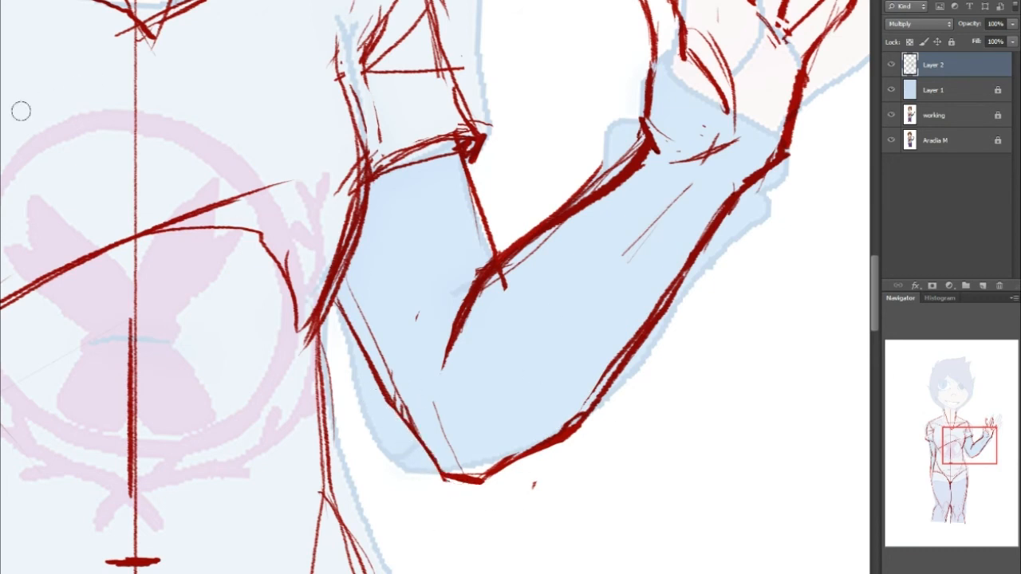
left_click_drag(440, 371, 481, 261)
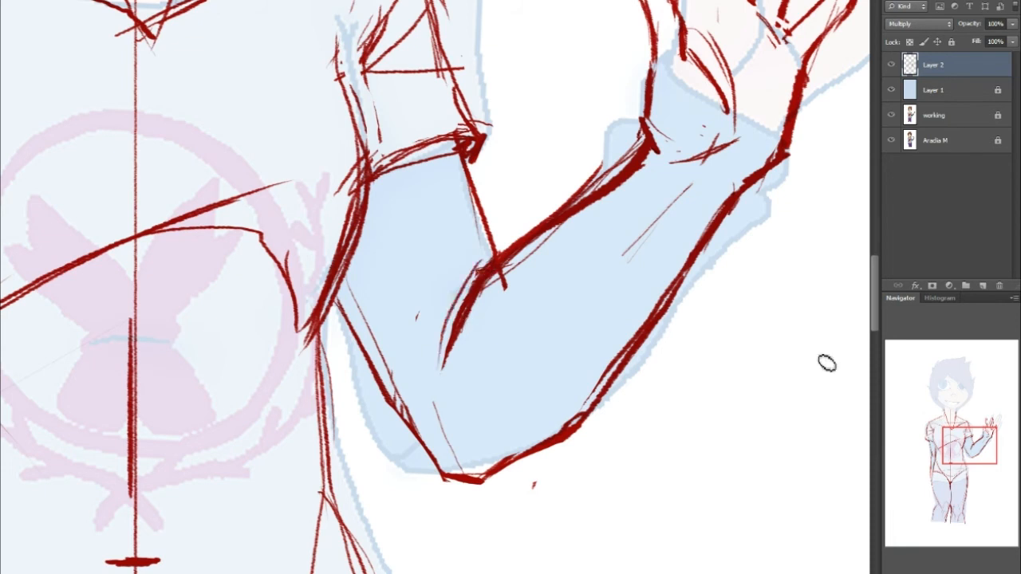
Erase the loose sketch lines along the forearm's inner contour just below the wrist.
left_click_drag(972, 438, 978, 436)
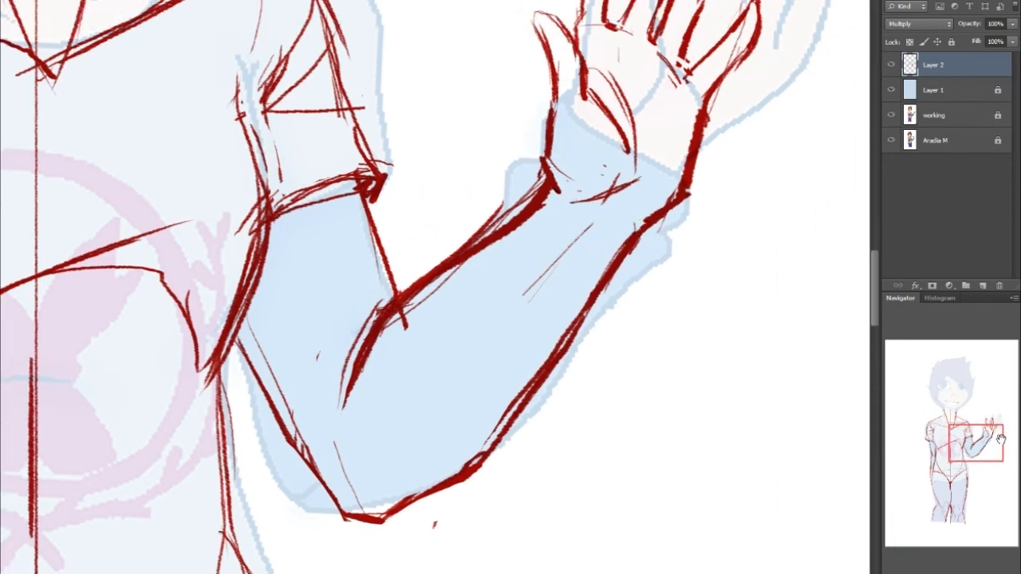
left_click_drag(998, 441, 1004, 435)
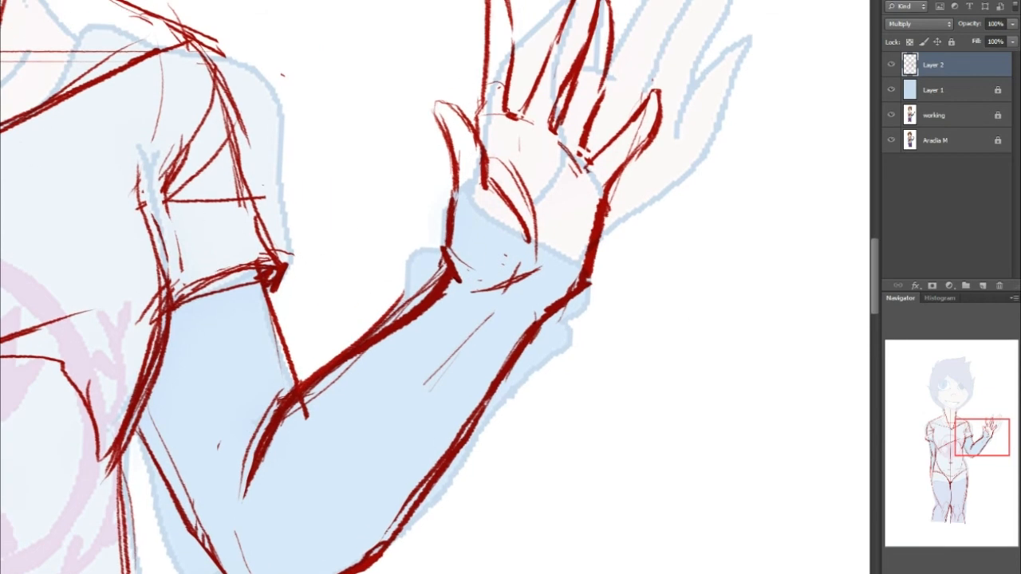
mouse_move(421, 257)
left_mouse_down()
mouse_move(368, 309)
mouse_move(410, 273)
left_mouse_up()
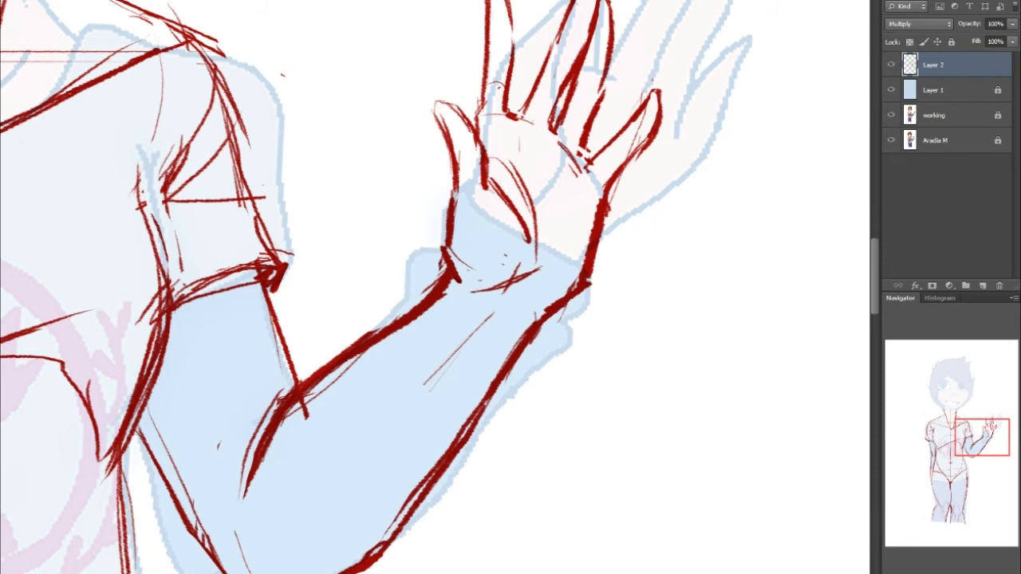
mouse_move(358, 342)
left_mouse_down()
mouse_move(467, 252)
mouse_move(556, 325)
left_mouse_up()
key("ctrl+z")
Redraw the curves from the neck into both shoulders with heavier red strokes running down onto the upper arms.
mouse_move(981, 429)
left_mouse_down()
mouse_move(980, 411)
mouse_move(948, 400)
mouse_move(939, 360)
mouse_move(940, 403)
left_mouse_up()
mouse_move(436, 73)
left_mouse_down()
mouse_move(435, 224)
mouse_move(357, 265)
left_mouse_up()
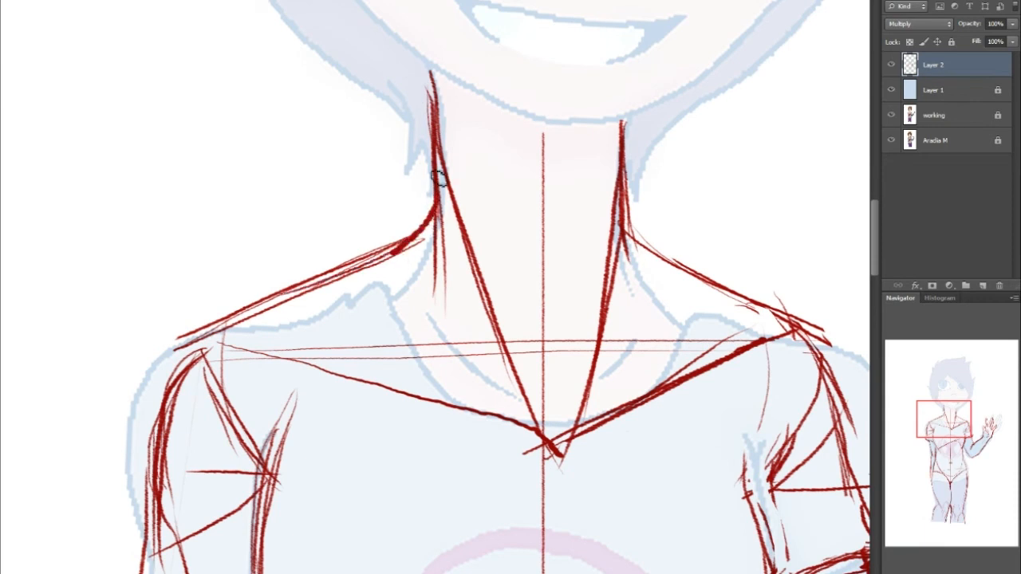
key("ctrl+z")
left_click_drag(438, 179, 380, 265)
key("ctrl+z")
mouse_move(436, 183)
left_mouse_down()
mouse_move(403, 233)
mouse_move(195, 323)
mouse_move(158, 420)
left_mouse_up()
left_click_drag(231, 317, 159, 420)
mouse_move(624, 189)
left_mouse_down()
mouse_move(677, 266)
mouse_move(830, 355)
left_mouse_up()
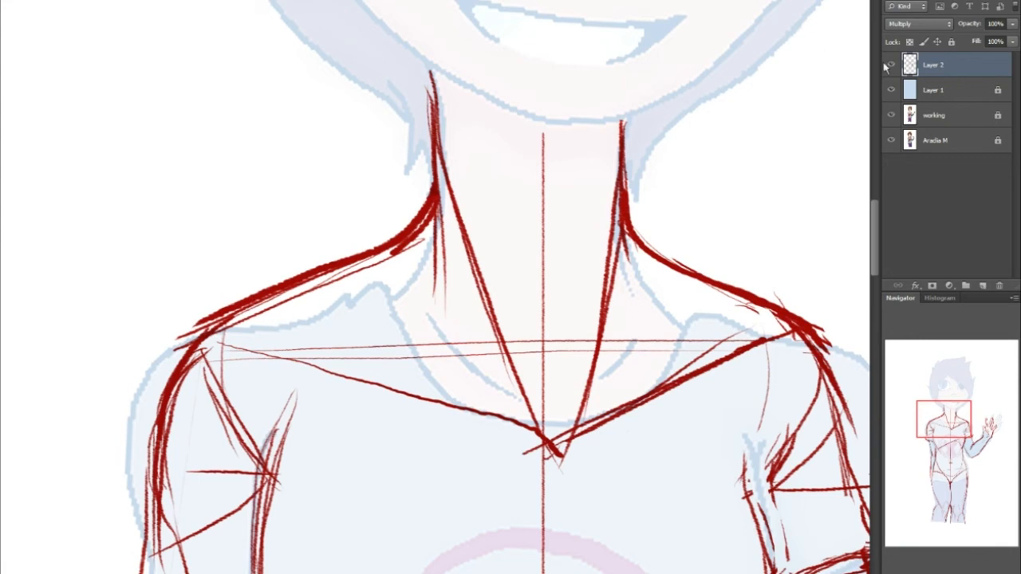
Hide Layer 1 and Layer 2 to compare with the original art, show them again and add a new layer on top.
left_click(892, 90)
left_click(891, 65)
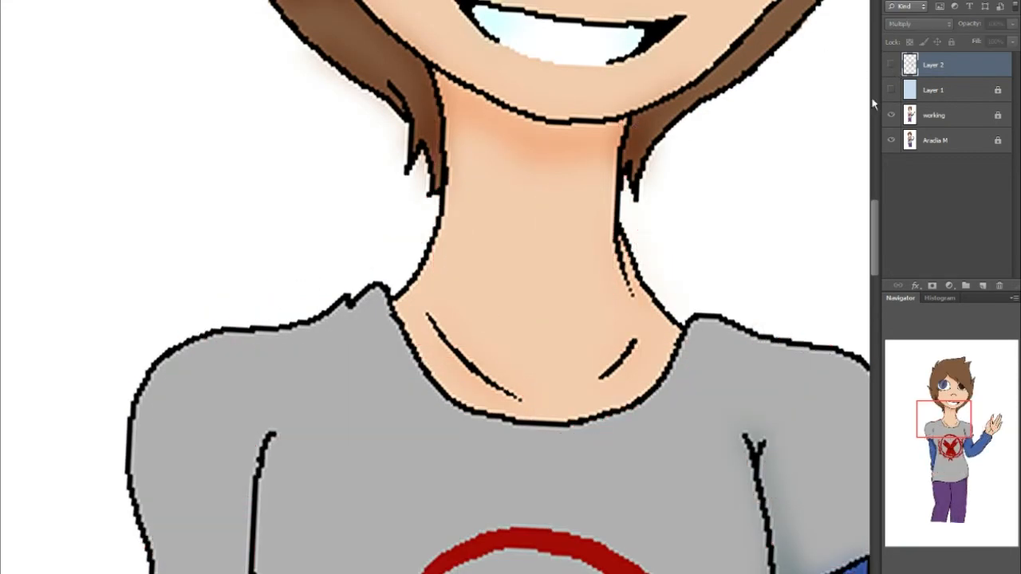
left_click(891, 90)
left_click(892, 66)
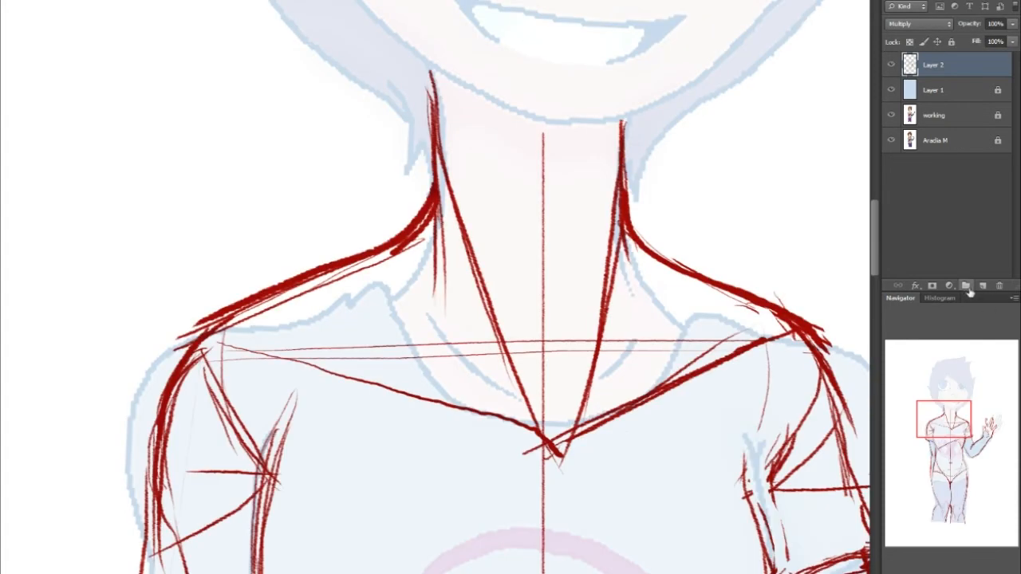
left_click(982, 285)
Sketch a small explanatory diagram of a neck and sloping shoulders in the empty area beside the character's neck.
left_click_drag(955, 414, 972, 404)
left_click_drag(597, 171, 596, 244)
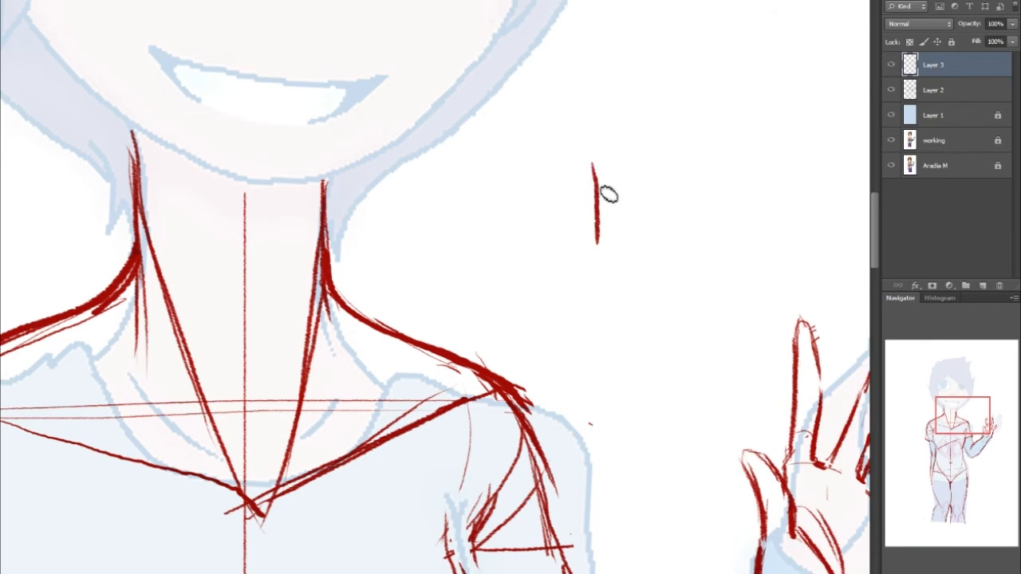
mouse_move(597, 166)
left_mouse_down()
mouse_move(631, 226)
mouse_move(630, 249)
mouse_move(550, 265)
mouse_move(523, 307)
left_mouse_up()
left_click_drag(630, 244, 674, 269)
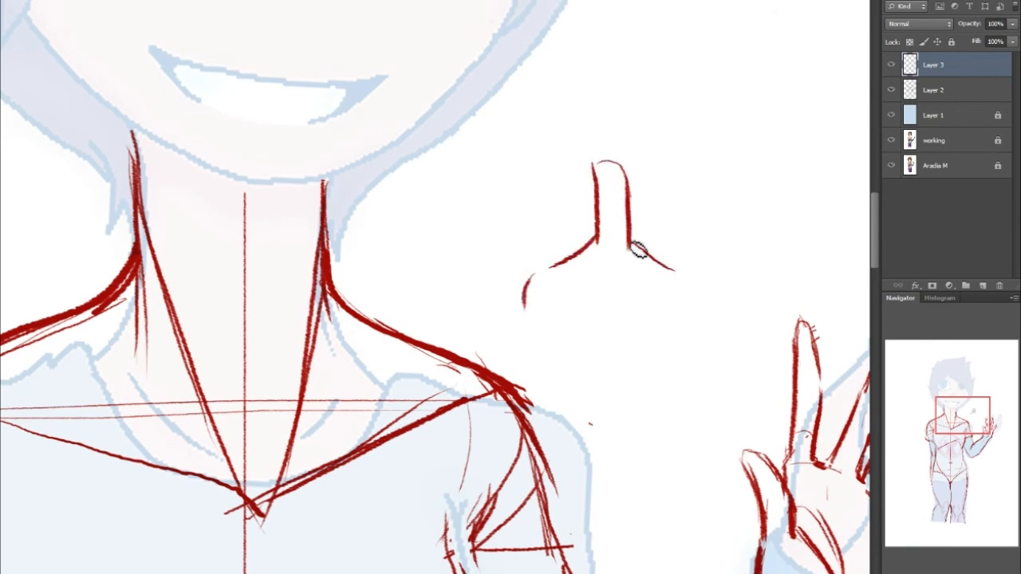
left_click_drag(535, 269, 688, 258)
key("ctrl+z")
left_click_drag(592, 244, 532, 276)
mouse_move(634, 247)
left_mouse_down()
mouse_move(692, 274)
mouse_move(698, 330)
left_mouse_up()
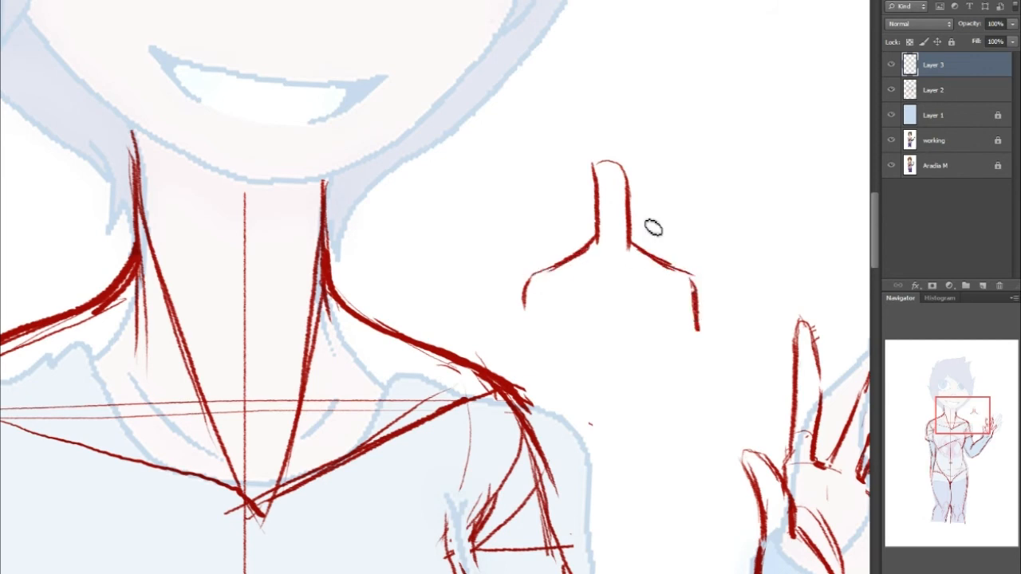
Add a slanted jaw line, thick arm lines, a collarbone line and converging neck muscles to the small diagram.
left_click_drag(578, 152, 654, 196)
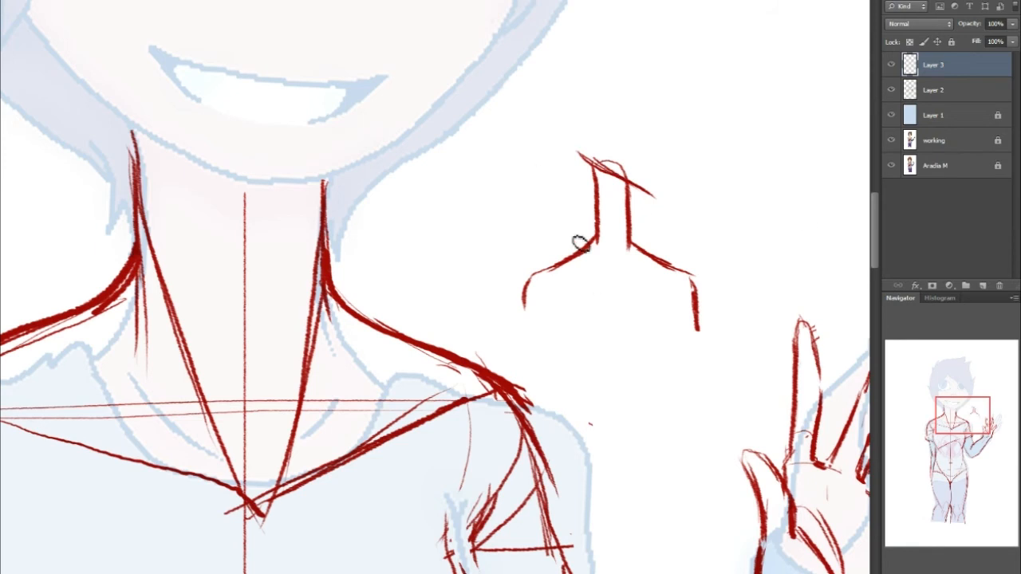
left_click_drag(587, 166, 606, 175)
left_click_drag(525, 297, 531, 358)
left_click_drag(695, 284, 698, 368)
mouse_move(518, 292)
left_mouse_down()
mouse_move(526, 355)
mouse_move(521, 296)
mouse_move(682, 281)
mouse_move(523, 284)
left_mouse_up()
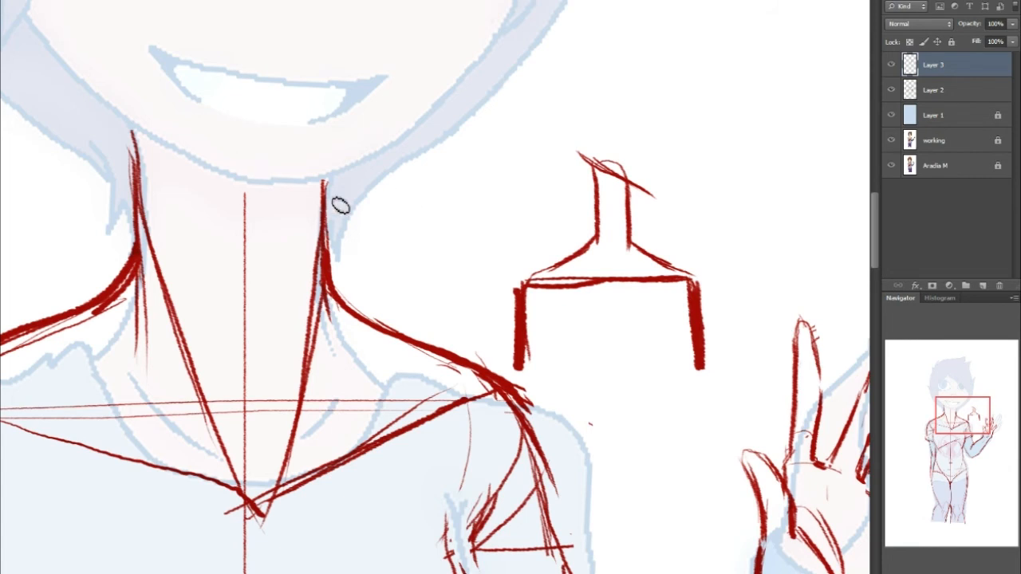
left_click_drag(596, 174, 610, 277)
left_click_drag(627, 191, 621, 279)
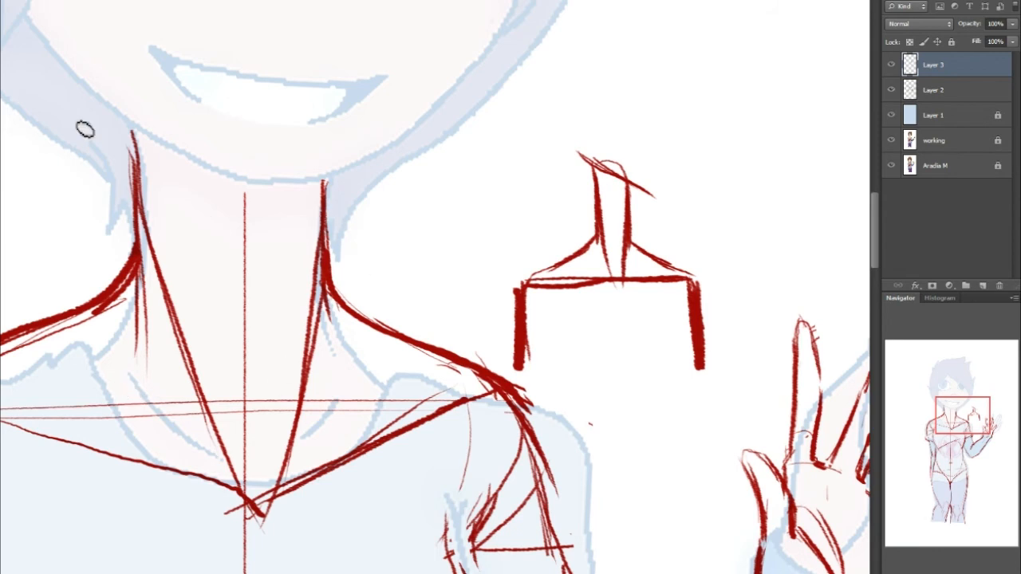
Thicken the upper part of the character's neck line below the jaw, on the side away from the raised hand.
left_click_drag(133, 129, 144, 225)
left_click_drag(127, 154, 135, 239)
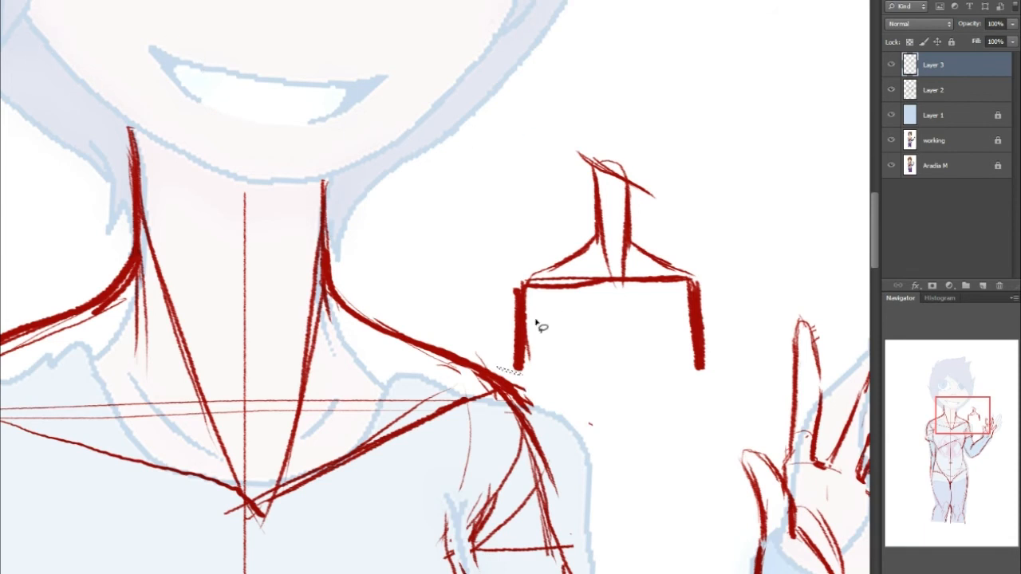
Lasso the small neck and shoulder diagram, delete it and clear the selection.
mouse_move(513, 373)
left_mouse_down()
mouse_move(477, 343)
mouse_move(483, 328)
left_mouse_up()
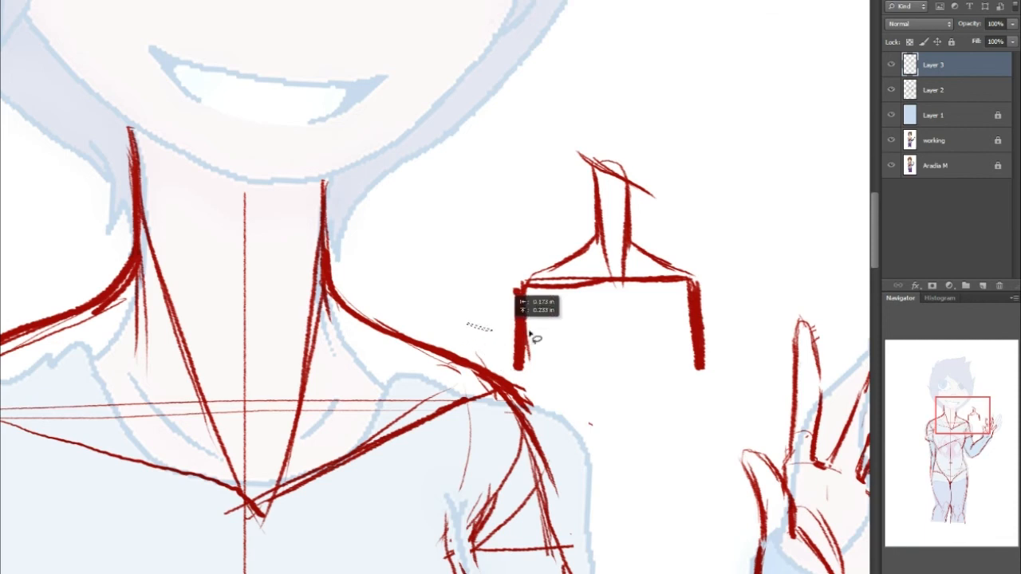
mouse_move(534, 383)
left_mouse_down()
mouse_move(474, 319)
mouse_move(527, 144)
left_mouse_up()
mouse_move(734, 387)
left_mouse_down()
mouse_move(655, 397)
mouse_move(574, 383)
left_mouse_up()
key("Delete")
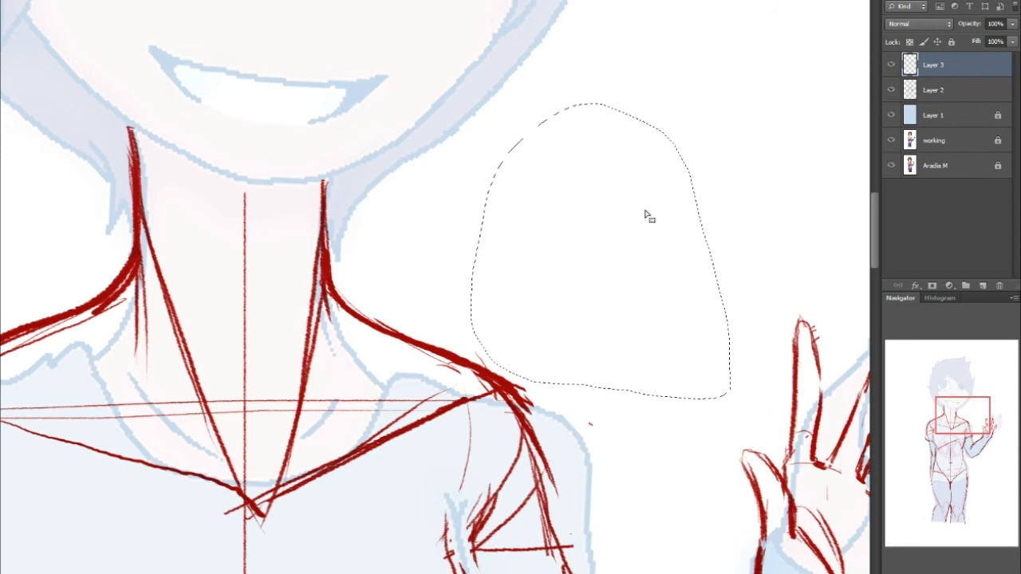
key("ctrl+d")
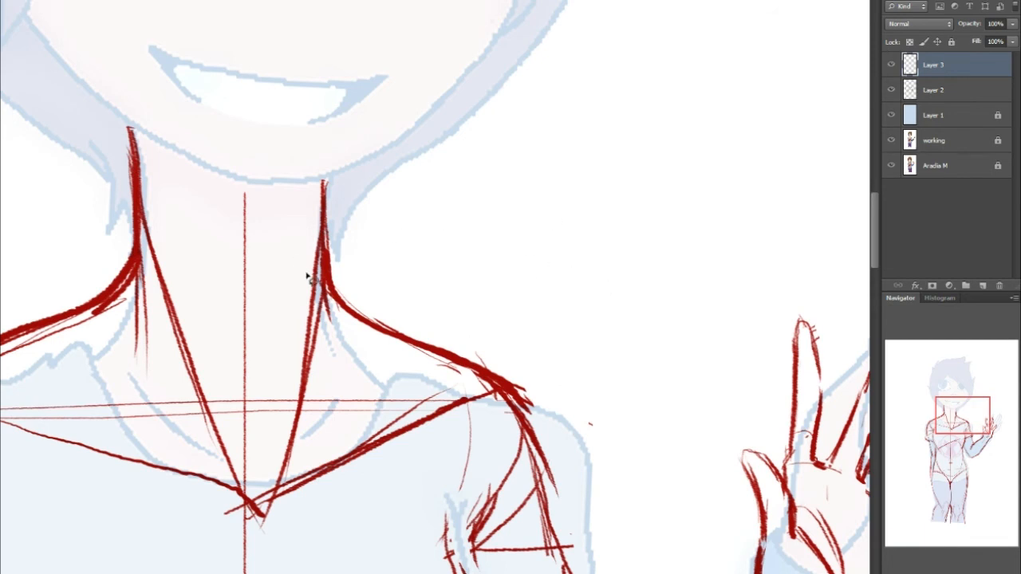
Mark the gap between the original shirt shoulder and the new shoulder slope with a curve and double-headed arrow, and erase the marks.
left_click_drag(983, 420, 957, 423)
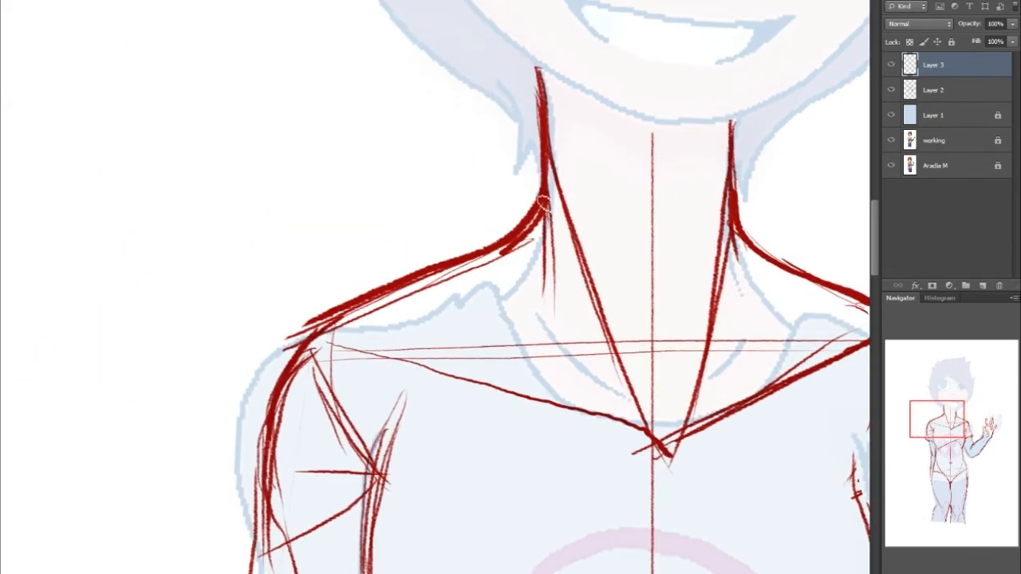
left_click_drag(331, 335, 410, 315)
left_click_drag(480, 281, 536, 238)
key("ctrl+z")
left_click_drag(354, 331, 495, 284)
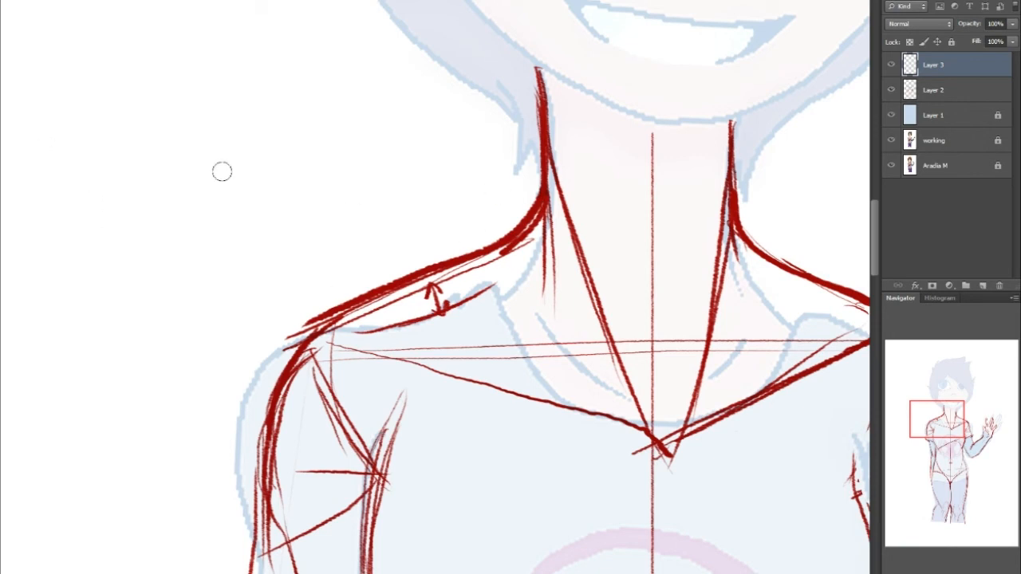
left_click_drag(424, 292, 498, 277)
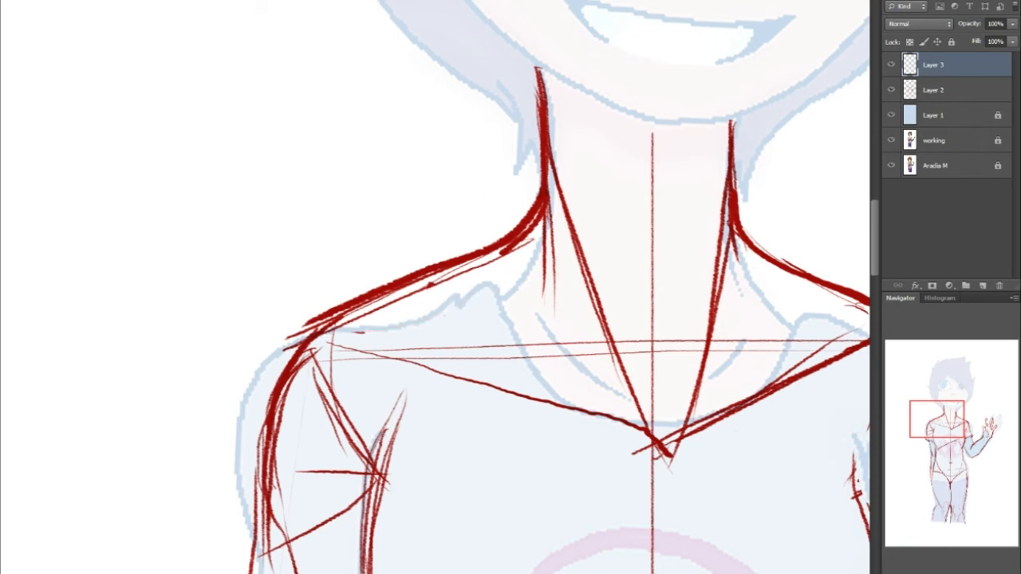
Draw the face contour in layered red strokes from the temple by the larger eye down along the jaw to the chin.
left_click_drag(954, 407, 964, 401)
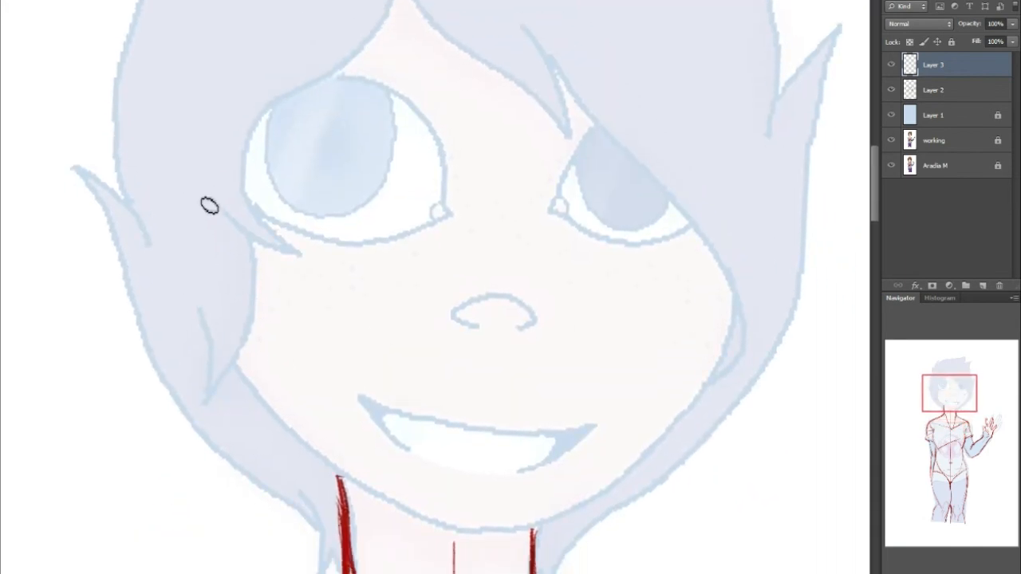
left_click_drag(194, 156, 208, 323)
left_click_drag(196, 147, 210, 335)
mouse_move(194, 180)
left_mouse_down()
mouse_move(207, 315)
mouse_move(333, 469)
left_mouse_up()
mouse_move(211, 346)
left_mouse_down()
mouse_move(324, 456)
mouse_move(448, 526)
left_mouse_up()
left_click_drag(321, 458, 445, 524)
left_click_drag(202, 293, 238, 377)
mouse_move(214, 328)
left_mouse_down()
mouse_move(261, 415)
mouse_move(292, 438)
left_mouse_up()
mouse_move(233, 366)
left_mouse_down()
mouse_move(338, 467)
mouse_move(410, 511)
left_mouse_up()
left_click_drag(252, 398, 351, 476)
left_click_drag(284, 425, 448, 522)
left_click_drag(329, 469, 479, 532)
Sketch the outer skull curve beside the larger eye, joining it to the jaw and sweeping it up toward the crown.
left_click_drag(959, 383, 956, 370)
left_click_drag(181, 225, 198, 173)
mouse_move(204, 174)
left_mouse_down()
mouse_move(243, 357)
mouse_move(189, 258)
mouse_move(192, 372)
left_mouse_up()
mouse_move(186, 205)
left_mouse_down()
mouse_move(204, 397)
mouse_move(217, 433)
left_mouse_up()
left_click_drag(181, 251, 202, 397)
left_click_drag(249, 487, 201, 398)
left_click_drag(193, 382, 248, 487)
mouse_move(203, 204)
left_mouse_down()
mouse_move(241, 112)
mouse_move(320, 63)
left_mouse_up()
left_click_drag(196, 247, 346, 61)
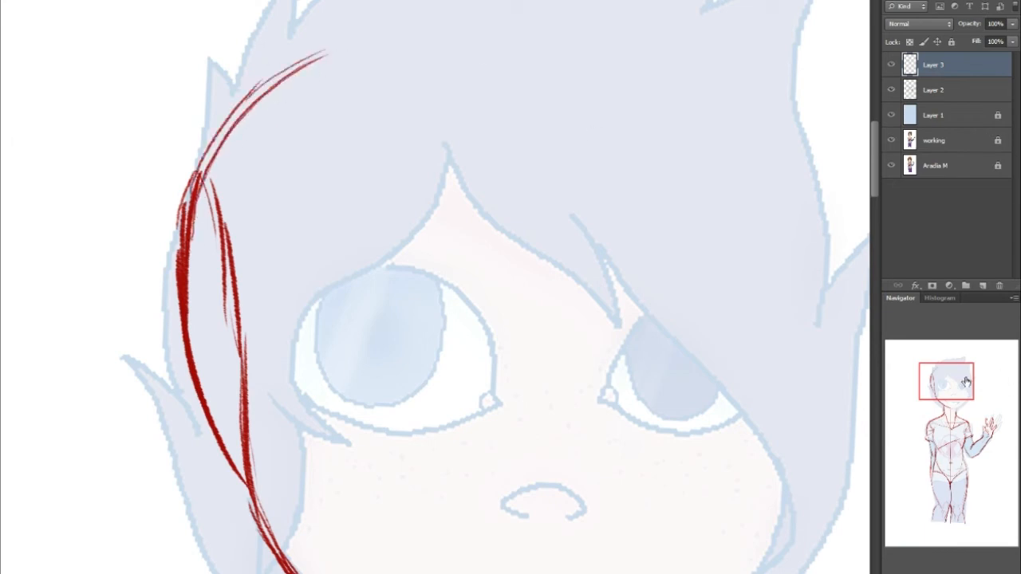
Draw the opposite cheek and jaw contour in layered strokes from beside the smaller eye down to the chin.
left_click_drag(979, 381, 981, 392)
mouse_move(749, 281)
left_mouse_down()
mouse_move(750, 215)
mouse_move(744, 319)
left_mouse_up()
left_click_drag(748, 251, 732, 343)
left_click_drag(747, 288, 724, 387)
left_click_drag(744, 315, 709, 415)
left_click_drag(737, 341, 691, 434)
left_click_drag(713, 391, 621, 492)
left_click_drag(693, 424, 584, 517)
left_click_drag(662, 463, 501, 547)
Draw the upper side of the skull through the hair above the smaller eye.
left_click_drag(963, 410, 966, 401)
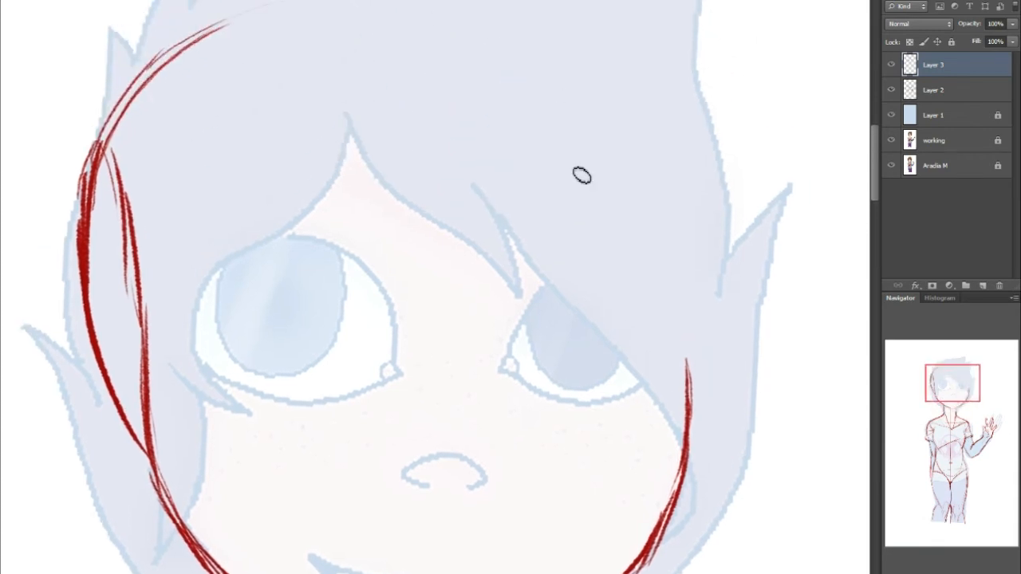
left_click_drag(633, 56, 680, 151)
key("ctrl+z")
left_click_drag(630, 56, 686, 223)
left_click_drag(670, 136, 694, 299)
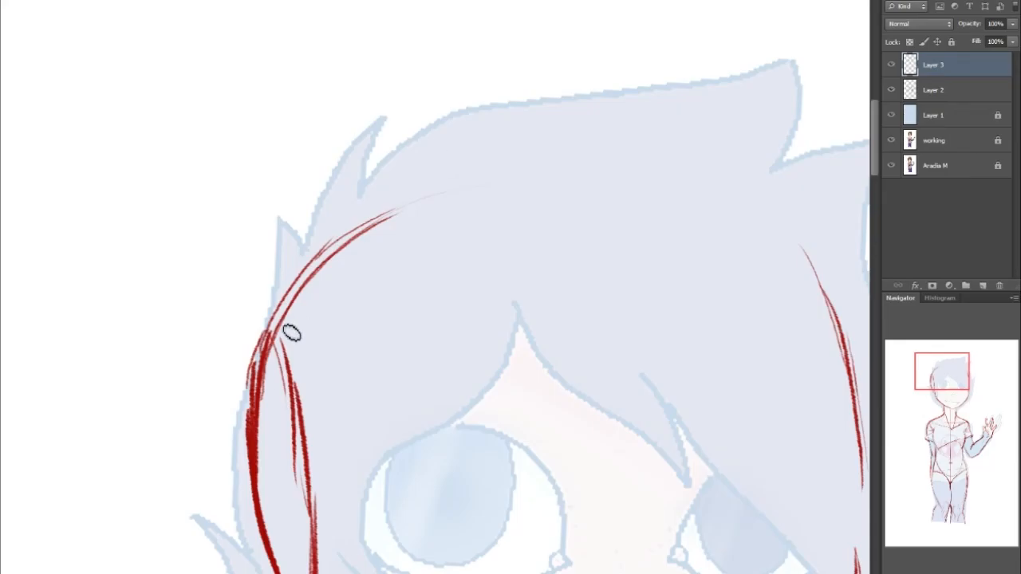
Arc the top of the skull across the hair to connect both sides of the head.
mouse_move(290, 338)
left_mouse_down()
mouse_move(297, 308)
mouse_move(455, 201)
mouse_move(562, 183)
mouse_move(622, 194)
left_mouse_up()
left_click_drag(526, 178, 767, 210)
key("ctrl+z")
mouse_move(576, 184)
left_mouse_down()
mouse_move(768, 237)
mouse_move(755, 236)
mouse_move(828, 313)
left_mouse_up()
left_click_drag(768, 234, 820, 313)
Close the gap in the head outline beside the smaller eye by joining the skull and cheek lines.
left_click_drag(961, 397, 965, 409)
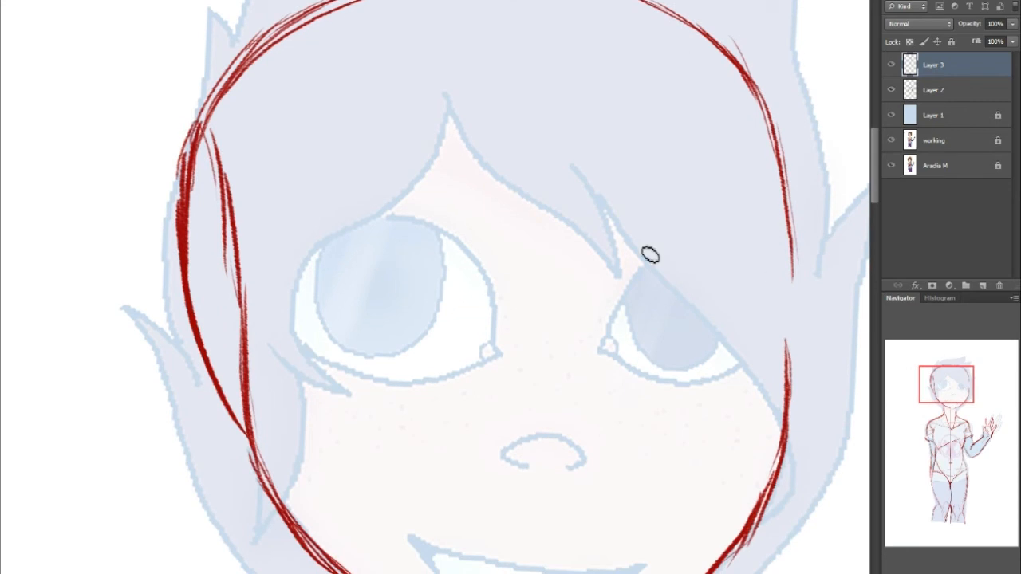
left_click_drag(794, 262, 784, 360)
left_click_drag(781, 442, 795, 288)
Mark the inner corners of both eyes with short red ticks beside the nose bridge.
left_click_drag(965, 376, 967, 385)
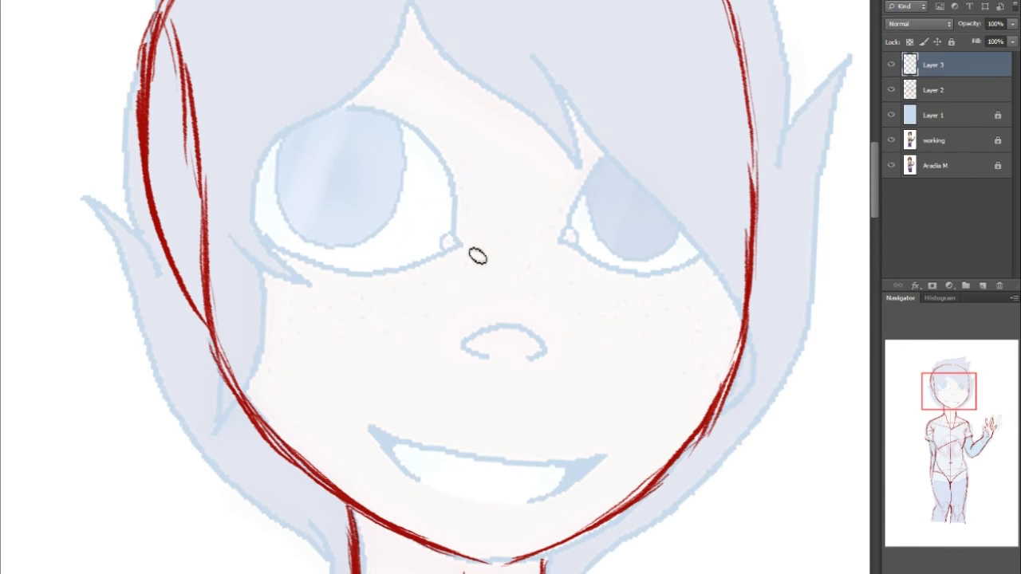
left_click_drag(559, 248, 573, 241)
left_click_drag(468, 225, 469, 252)
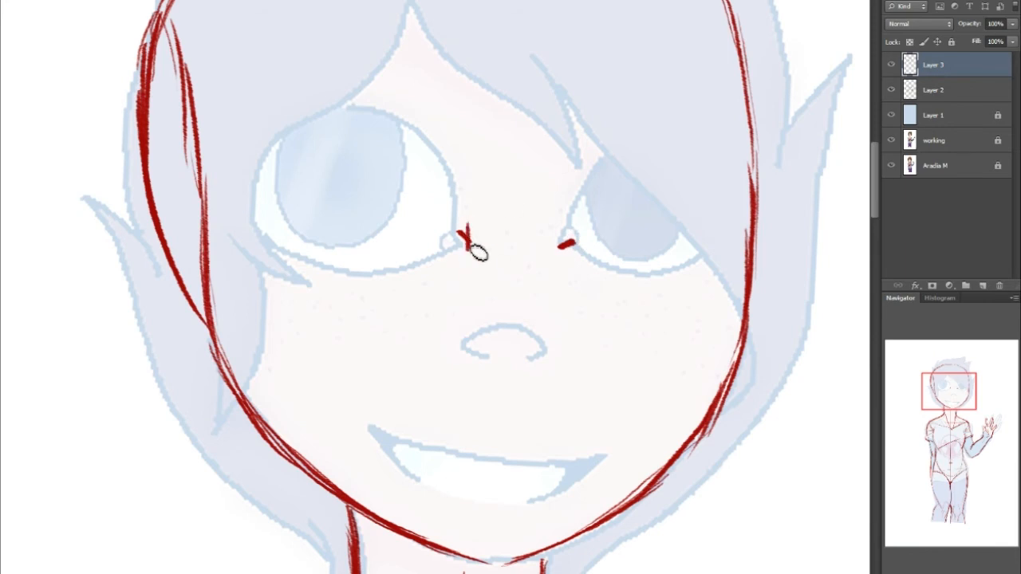
left_click_drag(558, 231, 559, 256)
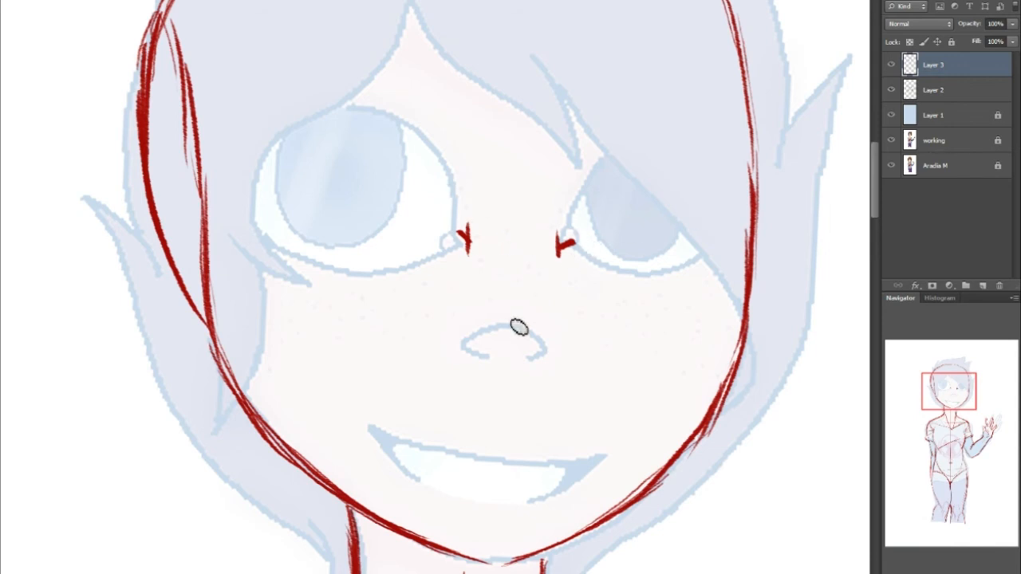
Block in the nose as a wedge with a rounded bridge, two flaring sides and an angled underside.
left_click_drag(492, 217, 512, 212)
left_click_drag(550, 275, 567, 347)
key("ctrl+z")
left_click_drag(494, 217, 549, 311)
left_click_drag(531, 224, 555, 299)
left_click_drag(489, 234, 466, 335)
mouse_move(482, 259)
left_mouse_down()
mouse_move(465, 337)
mouse_move(500, 364)
left_mouse_up()
left_click_drag(563, 343, 510, 369)
left_click_drag(527, 231, 552, 318)
mouse_move(530, 230)
left_mouse_down()
mouse_move(563, 335)
mouse_move(556, 309)
left_mouse_up()
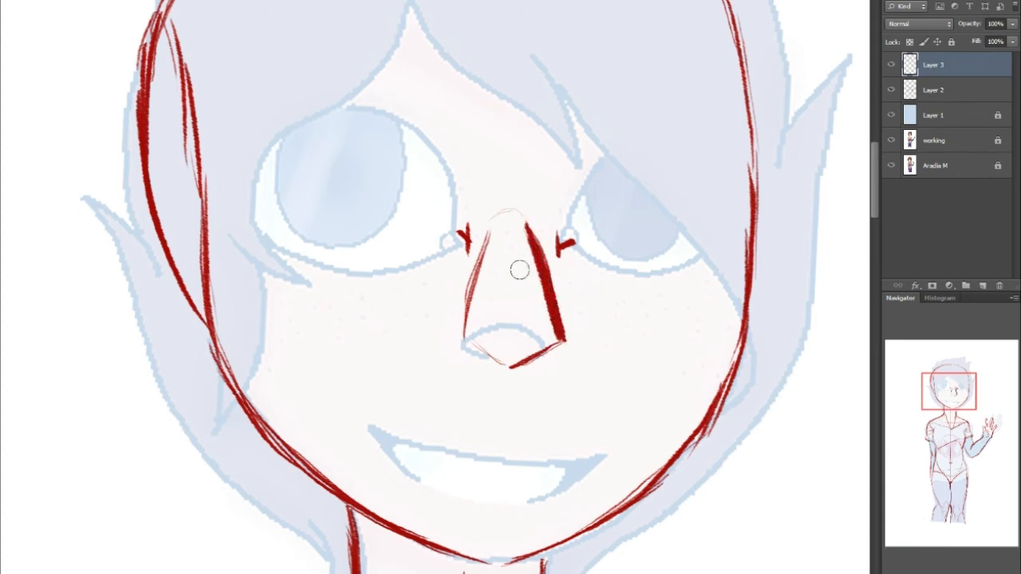
Replace the heavy strokes on the nose's side nearest the smaller eye with a single thinner line.
key("ctrl+z")
mouse_move(526, 223)
left_mouse_down()
mouse_move(558, 283)
mouse_move(555, 291)
mouse_move(542, 267)
mouse_move(563, 341)
left_mouse_up()
key("ctrl+alt+z")
key("ctrl+alt+z")
key("ctrl+z")
key("ctrl+z")
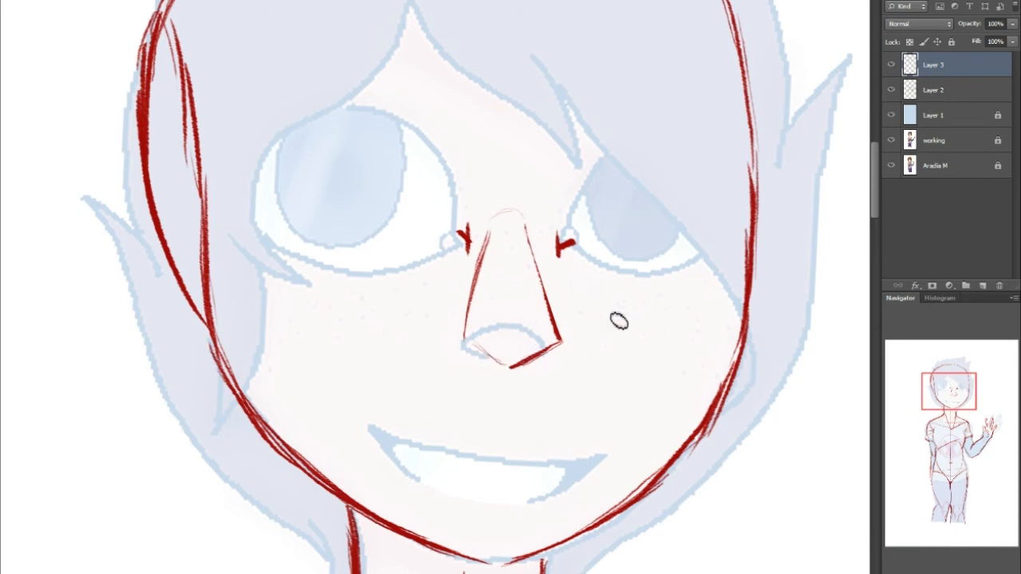
mouse_move(515, 223)
left_mouse_down()
mouse_move(479, 280)
mouse_move(553, 330)
mouse_move(546, 295)
left_mouse_up()
key("ctrl+z")
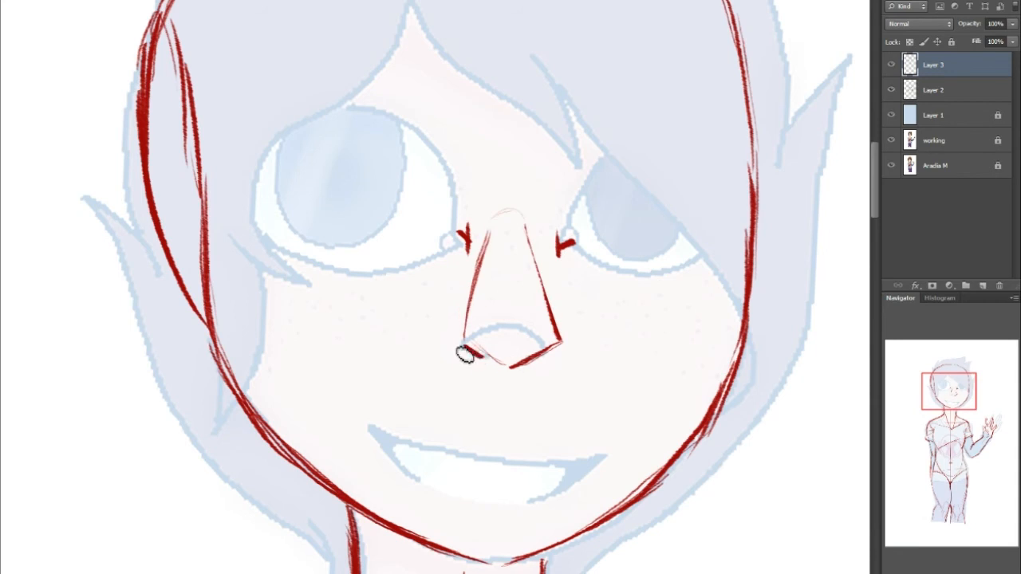
Draw the nose tip as a rounded red arch with inward-curling ends and erase the wedge construction lines.
mouse_move(473, 352)
left_mouse_down()
mouse_move(485, 338)
mouse_move(537, 339)
left_mouse_up()
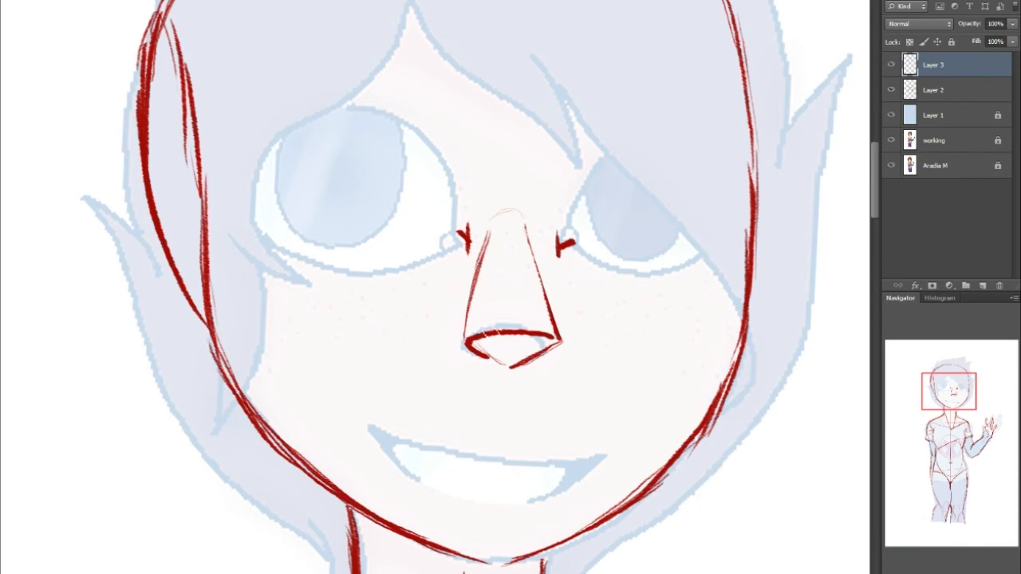
key("ctrl+z")
mouse_move(473, 353)
left_mouse_down()
mouse_move(515, 333)
mouse_move(552, 345)
left_mouse_up()
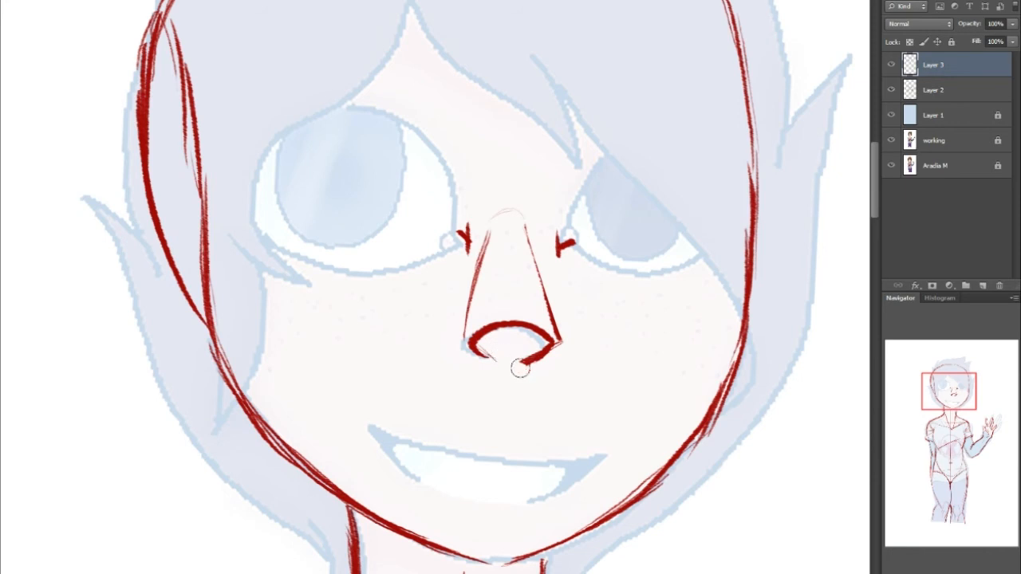
left_click_drag(483, 245, 441, 336)
left_click_drag(525, 244, 555, 330)
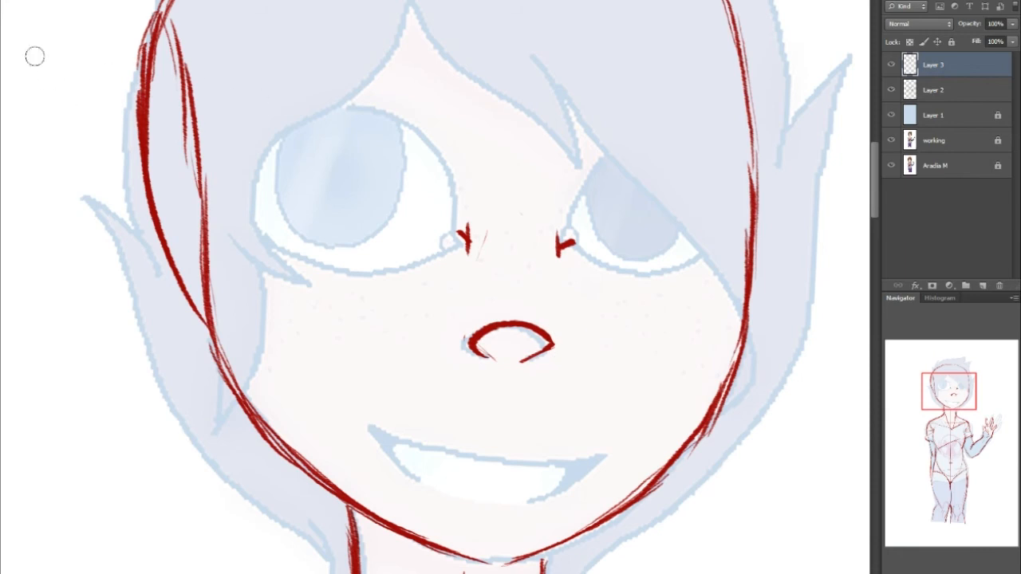
Shift the rounded nose drawing slightly toward the smaller eye's side.
key("b")
mouse_move(460, 391)
left_mouse_down()
mouse_move(485, 383)
mouse_move(488, 392)
left_mouse_up()
mouse_move(527, 339)
left_mouse_down()
mouse_move(531, 276)
mouse_move(529, 335)
left_mouse_up()
key("ctrl+d")
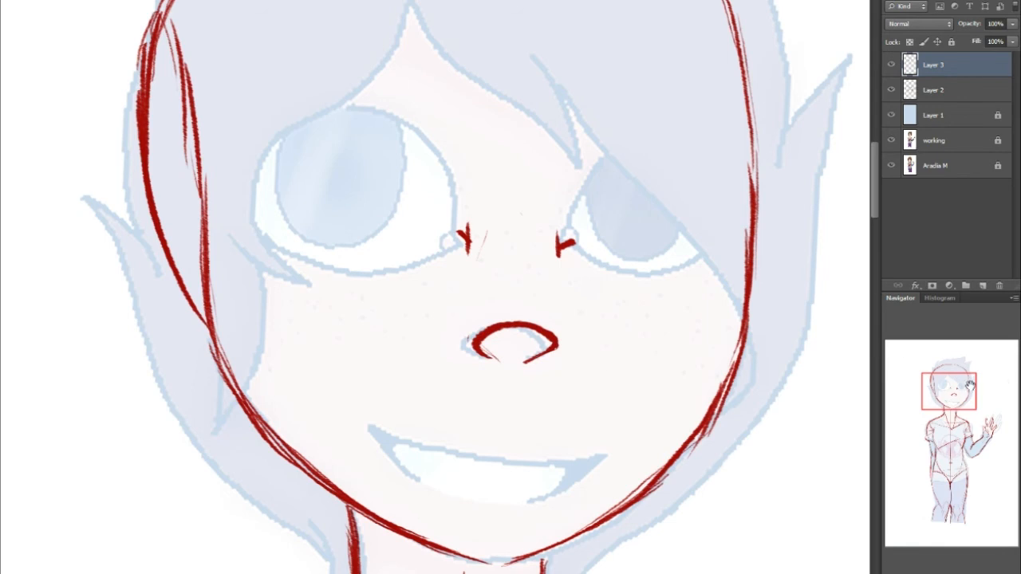
Trace the smile's upper lip line and the short curves at both mouth corners, reinforcing the upper line with extra strokes.
left_click_drag(970, 385, 968, 386)
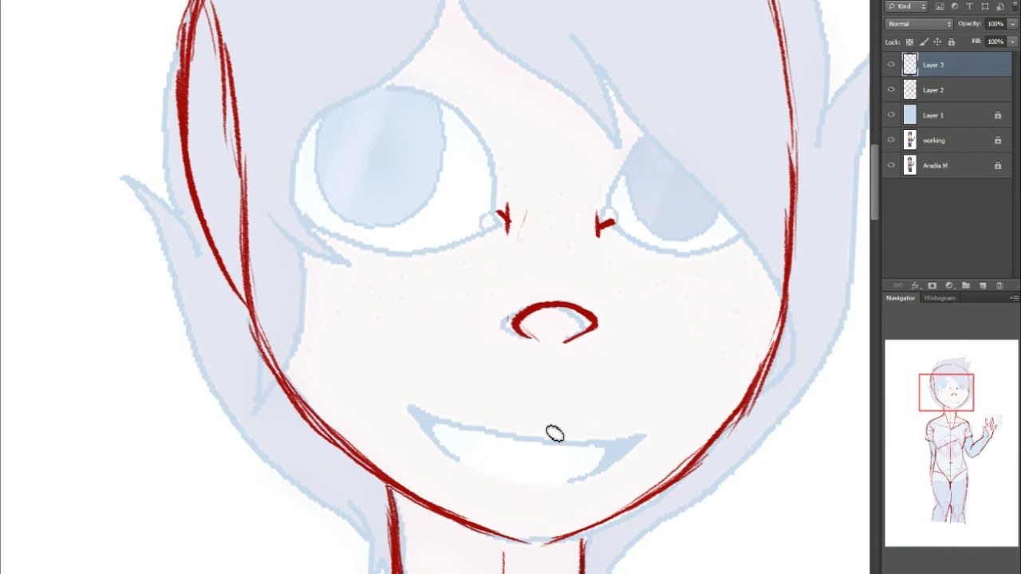
left_click_drag(556, 398, 549, 422)
key("ctrl+z")
mouse_move(409, 405)
left_mouse_down()
mouse_move(535, 447)
mouse_move(636, 447)
left_mouse_up()
left_click_drag(413, 407, 455, 456)
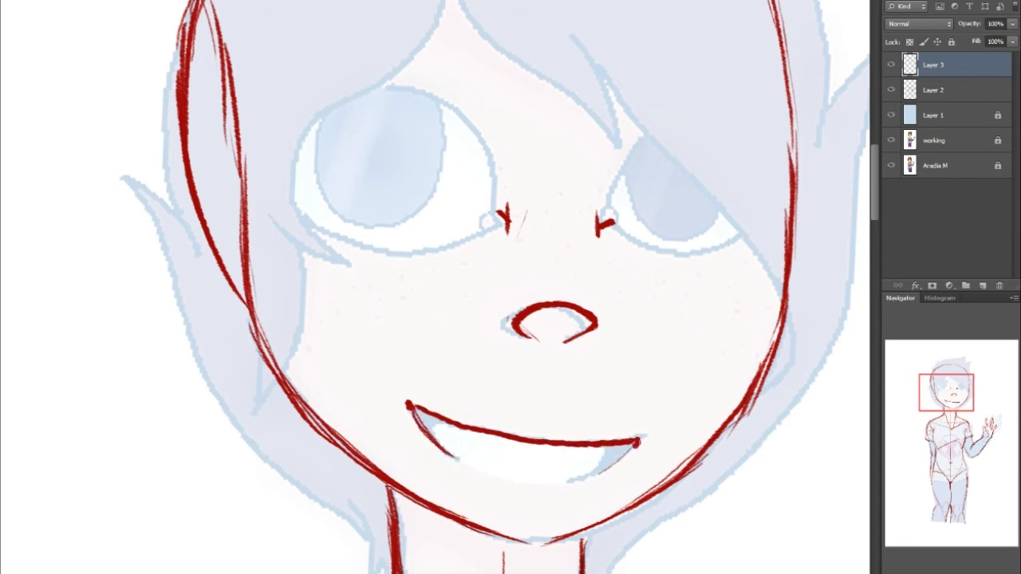
left_click_drag(411, 397, 498, 433)
left_click_drag(442, 408, 576, 437)
left_click_drag(465, 425, 568, 438)
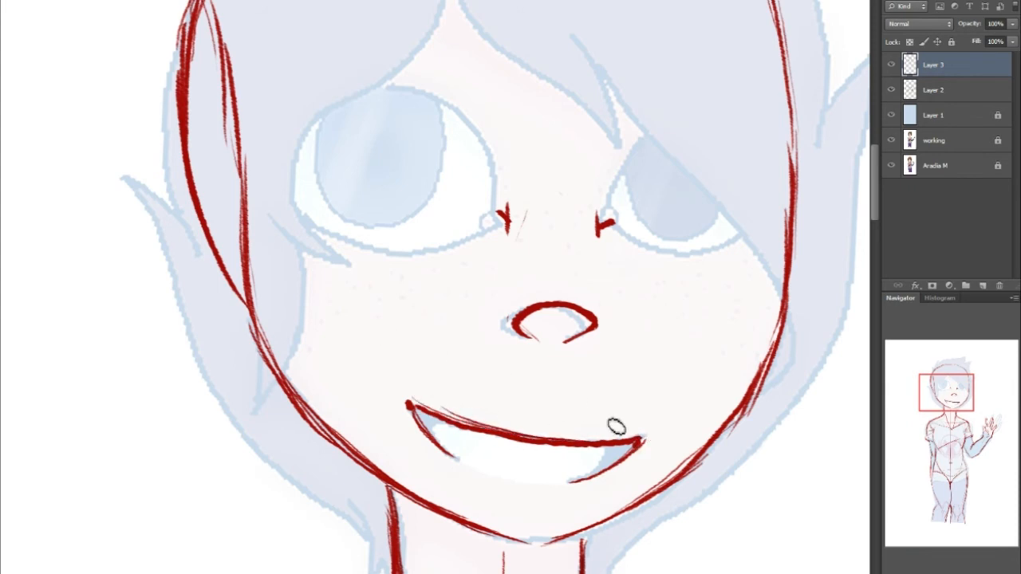
Fill the dark mouth corners beside the teeth in solid red and extend the lower lip line inward from both sides.
left_click_drag(437, 419, 432, 438)
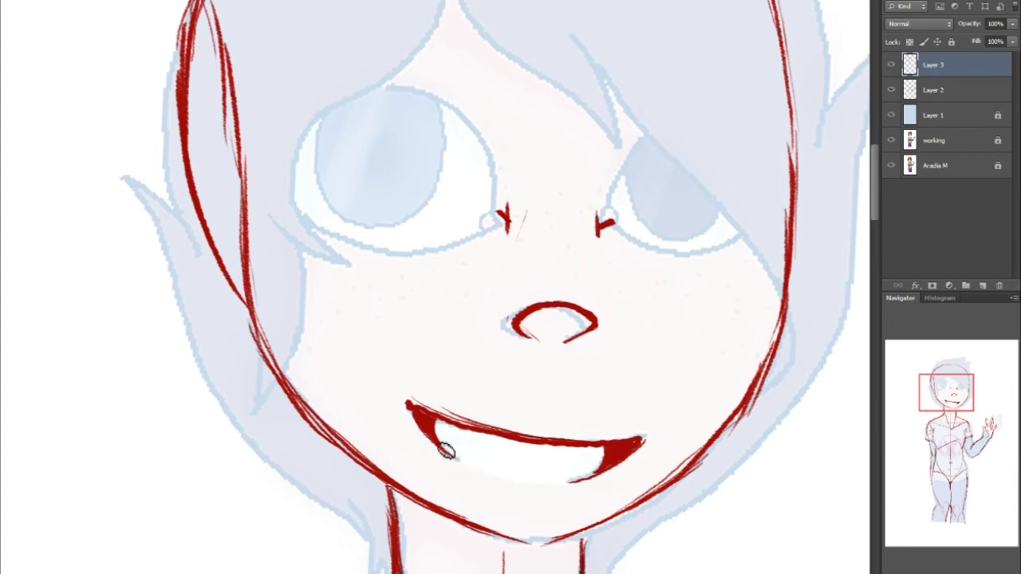
left_click_drag(446, 457, 484, 471)
mouse_move(544, 481)
left_mouse_down()
mouse_move(598, 472)
mouse_move(638, 438)
left_mouse_up()
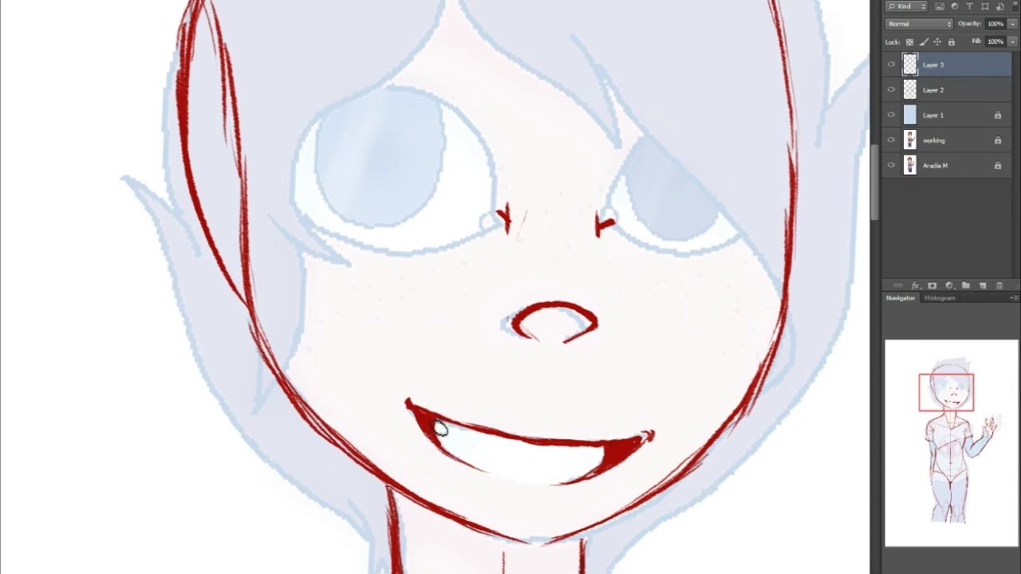
Sketch a simplified face diagram in the blank area beside the head, with centre line, straight sides, angled jaw, chin and lower mouth line.
left_click_drag(965, 389, 984, 402)
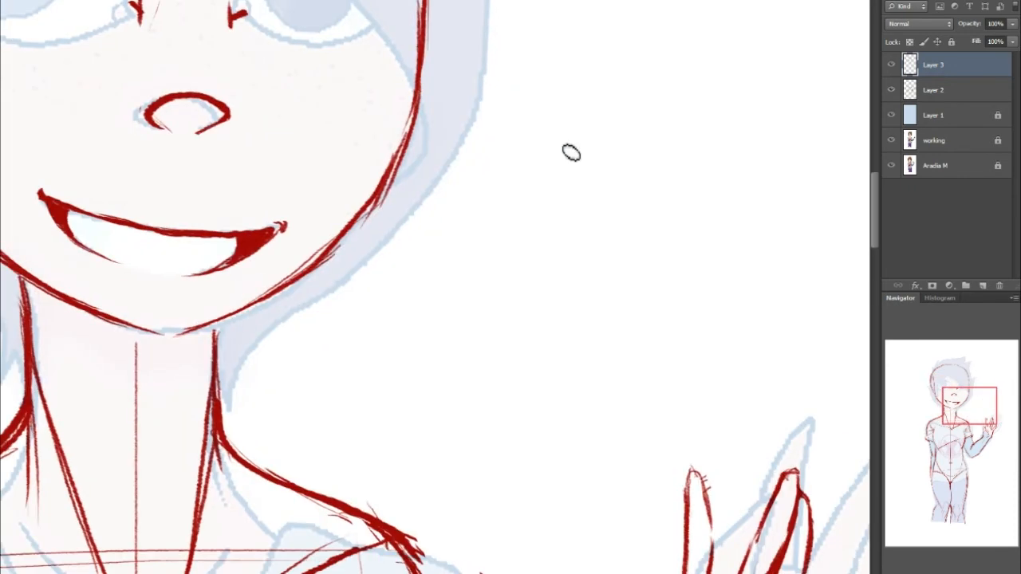
left_click_drag(619, 123, 644, 335)
left_click_drag(544, 156, 544, 170)
left_click_drag(562, 252, 562, 279)
left_click_drag(697, 162, 707, 279)
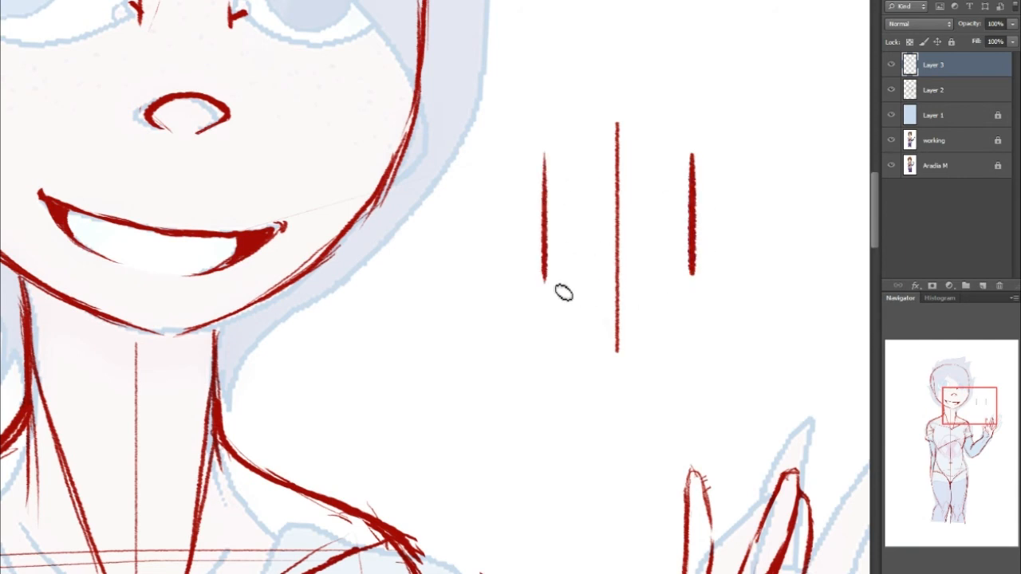
left_click_drag(544, 276, 692, 275)
left_click_drag(579, 351, 545, 289)
left_click_drag(697, 280, 678, 344)
left_click_drag(589, 359, 636, 357)
mouse_move(585, 323)
left_mouse_down()
mouse_move(606, 304)
mouse_move(654, 326)
left_mouse_up()
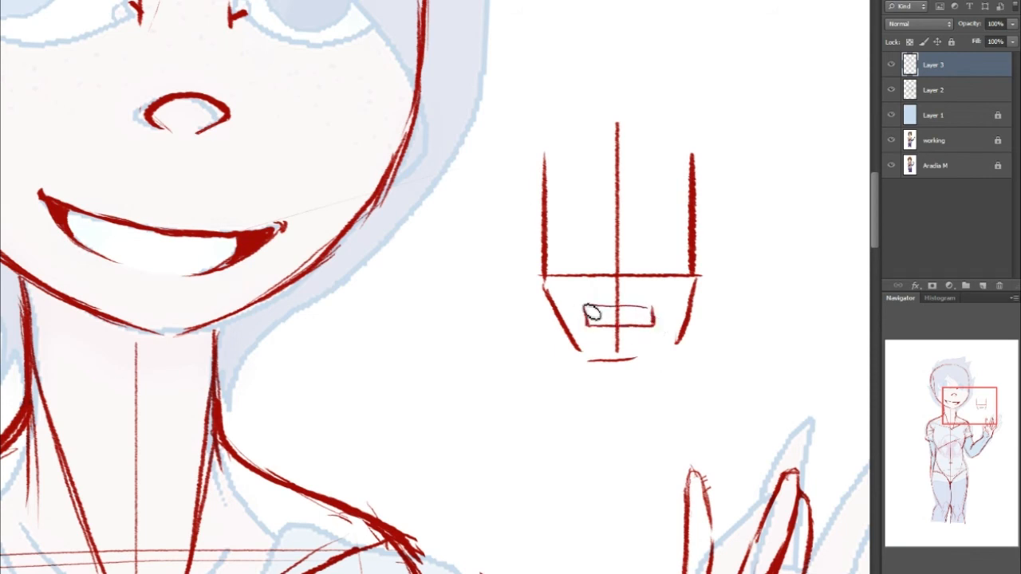
Complete the diagram's mouth with a boxy teeth block, dark corners and a curved smile line.
mouse_move(586, 306)
left_mouse_down()
mouse_move(654, 317)
mouse_move(659, 307)
left_mouse_up()
key("ctrl+z")
left_click_drag(592, 308, 591, 323)
left_click_drag(656, 309, 663, 319)
mouse_move(586, 300)
left_mouse_down()
mouse_move(626, 333)
mouse_move(583, 300)
mouse_move(616, 312)
mouse_move(659, 302)
left_mouse_up()
mouse_move(656, 302)
left_mouse_down()
mouse_move(641, 325)
mouse_move(617, 327)
left_mouse_up()
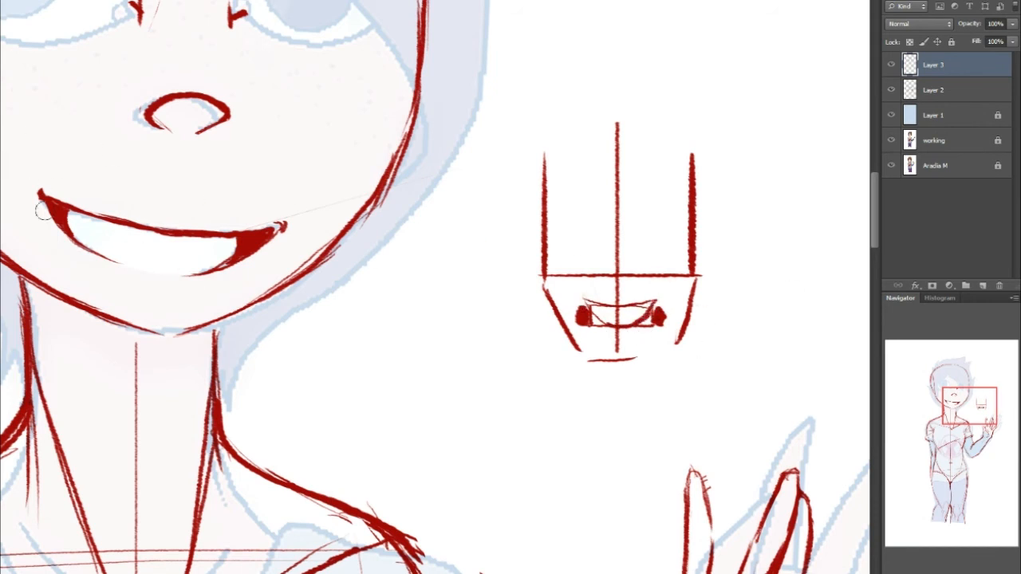
Erase the face diagram from the blank area beside the head.
mouse_move(586, 305)
left_mouse_down()
mouse_move(640, 298)
mouse_move(617, 331)
mouse_move(549, 289)
left_mouse_up()
mouse_move(555, 172)
left_mouse_down()
mouse_move(572, 196)
mouse_move(611, 167)
mouse_move(593, 239)
mouse_move(686, 235)
mouse_move(690, 302)
left_mouse_up()
left_click_drag(957, 414, 914, 404)
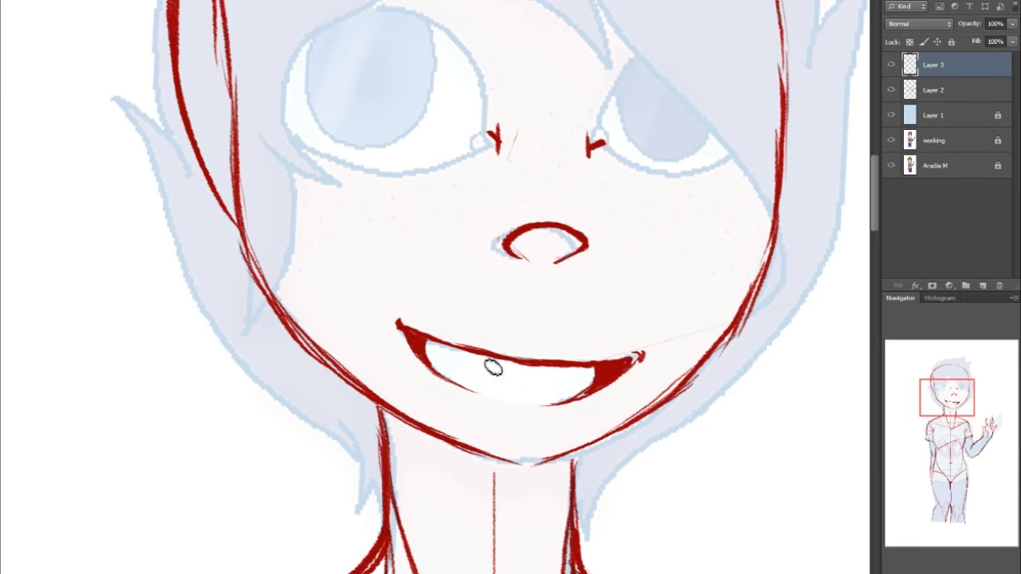
Draw the larger eye's lower lid as a shallow red curve from the outer edge to the inner corner.
mouse_move(964, 391)
left_mouse_down()
mouse_move(965, 381)
mouse_move(955, 396)
left_mouse_up()
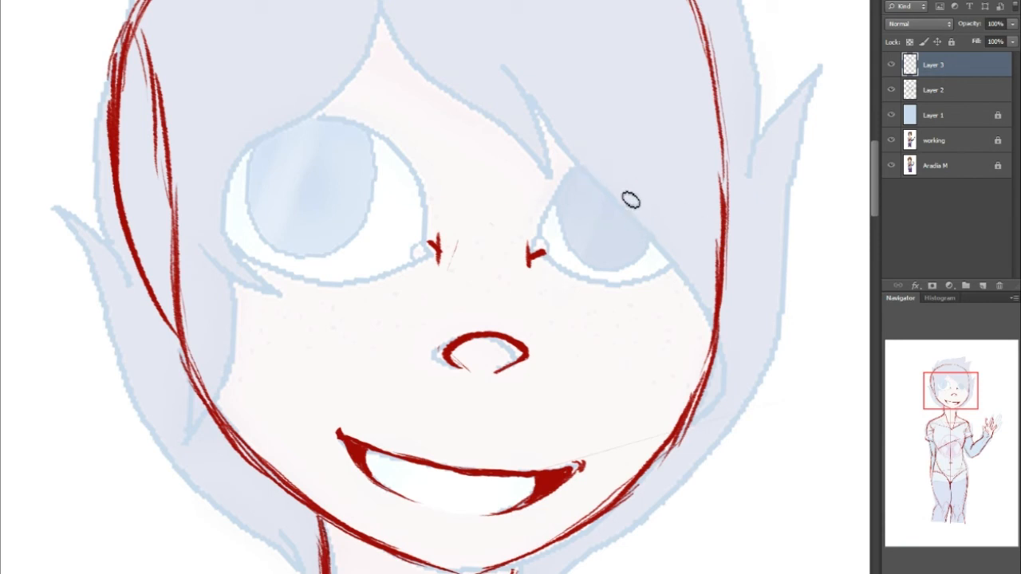
left_click_drag(959, 391, 954, 389)
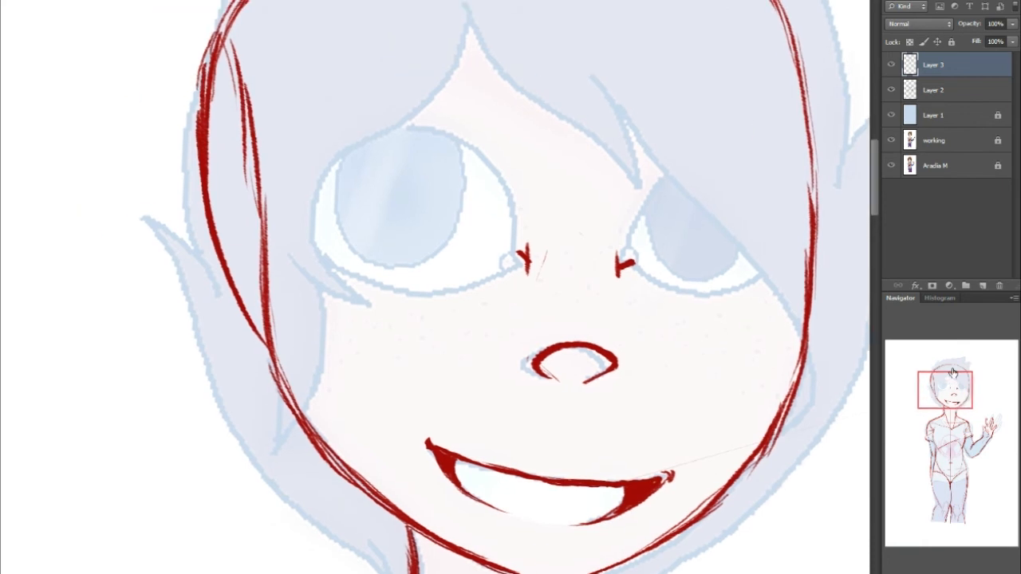
left_click_drag(963, 384, 970, 386)
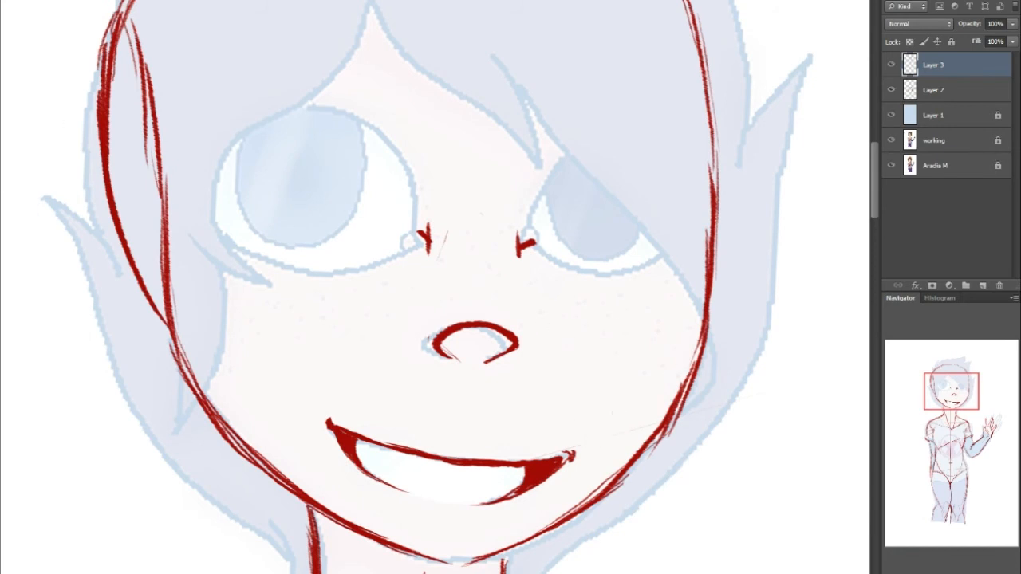
left_click_drag(953, 369, 949, 361)
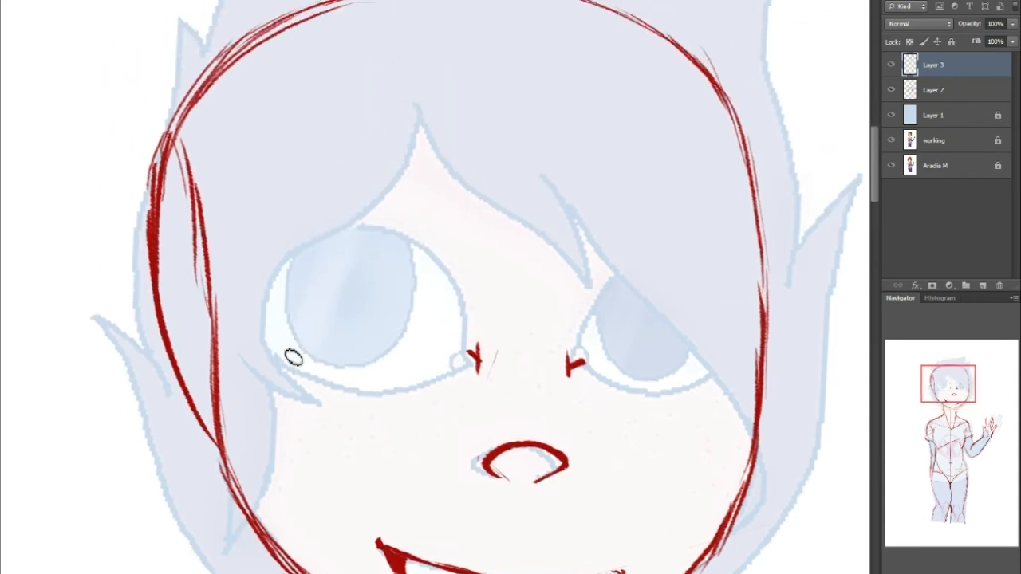
mouse_move(258, 337)
left_mouse_down()
mouse_move(361, 387)
mouse_move(444, 380)
mouse_move(461, 368)
left_mouse_up()
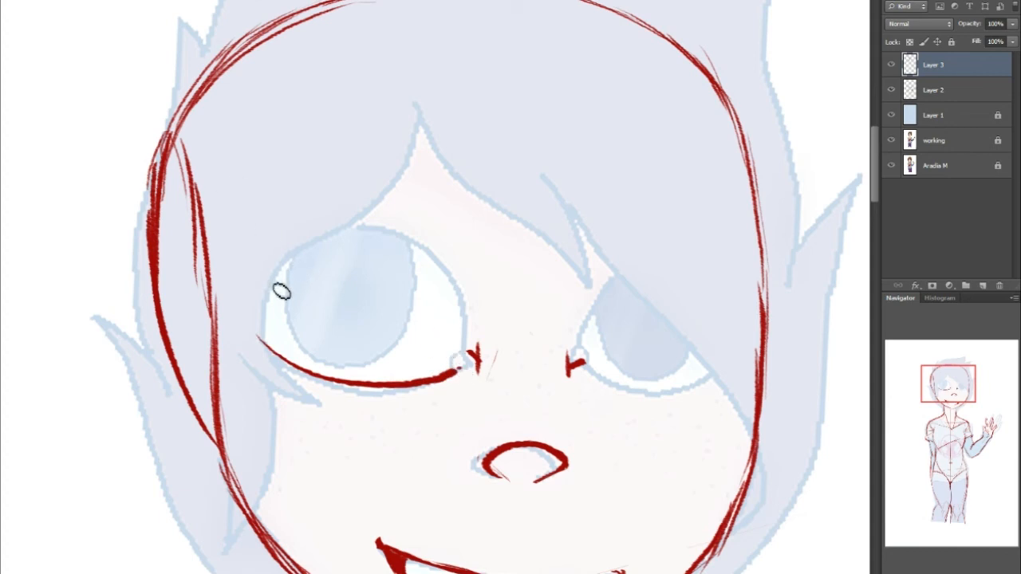
Draw the larger eye's upper lid as a high arch thickening toward the inner corner, redoing the stroke until it fits.
mouse_move(257, 319)
left_mouse_down()
mouse_move(310, 262)
mouse_move(386, 244)
mouse_move(450, 285)
mouse_move(473, 339)
left_mouse_up()
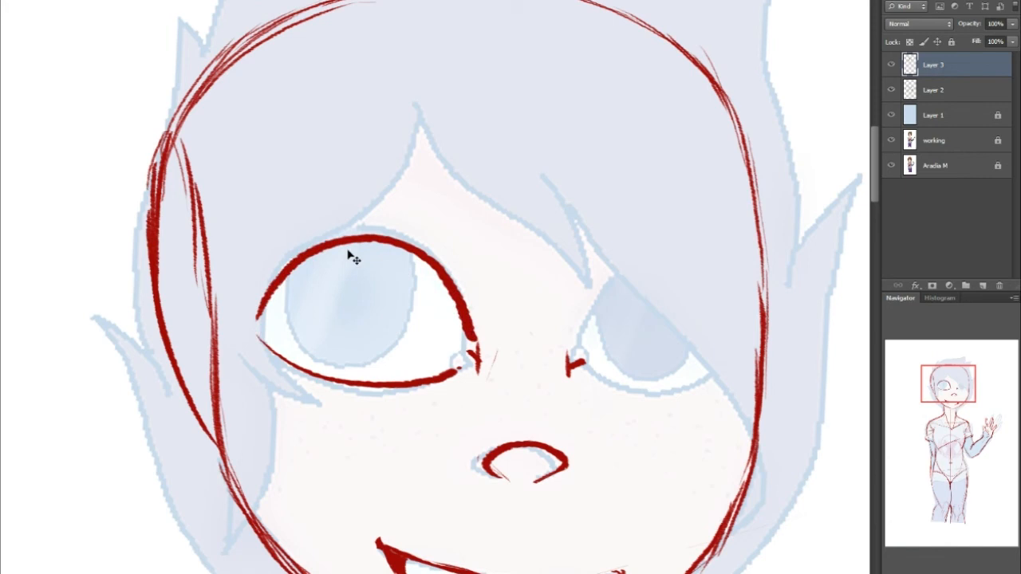
key("ctrl+z")
left_click_drag(260, 322, 284, 279)
key("ctrl+z")
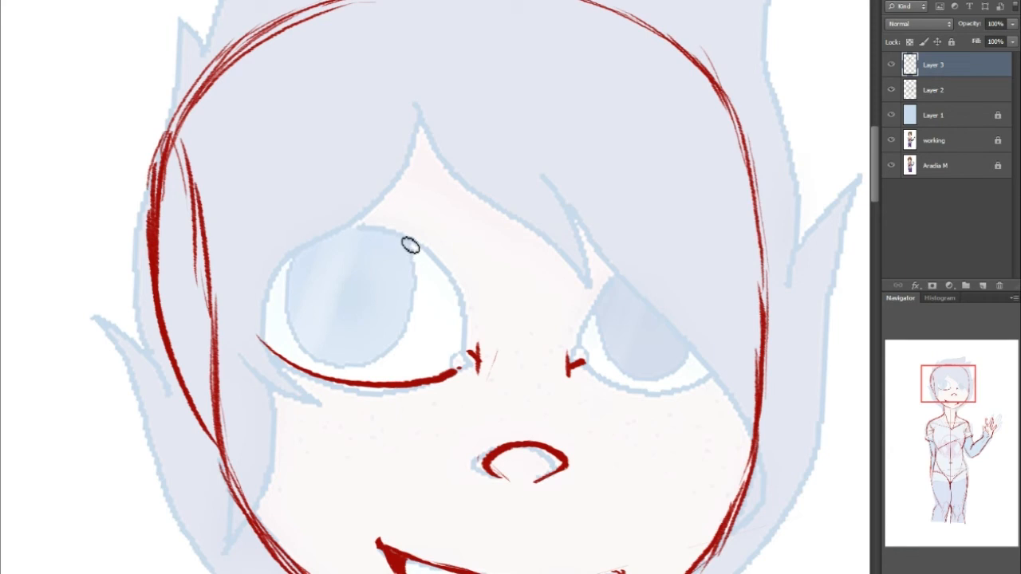
mouse_move(256, 327)
left_mouse_down()
mouse_move(276, 285)
mouse_move(308, 258)
mouse_move(367, 251)
left_mouse_up()
key("ctrl+z")
mouse_move(261, 334)
left_mouse_down()
mouse_move(306, 260)
mouse_move(353, 247)
mouse_move(410, 262)
mouse_move(436, 285)
mouse_move(456, 359)
left_mouse_up()
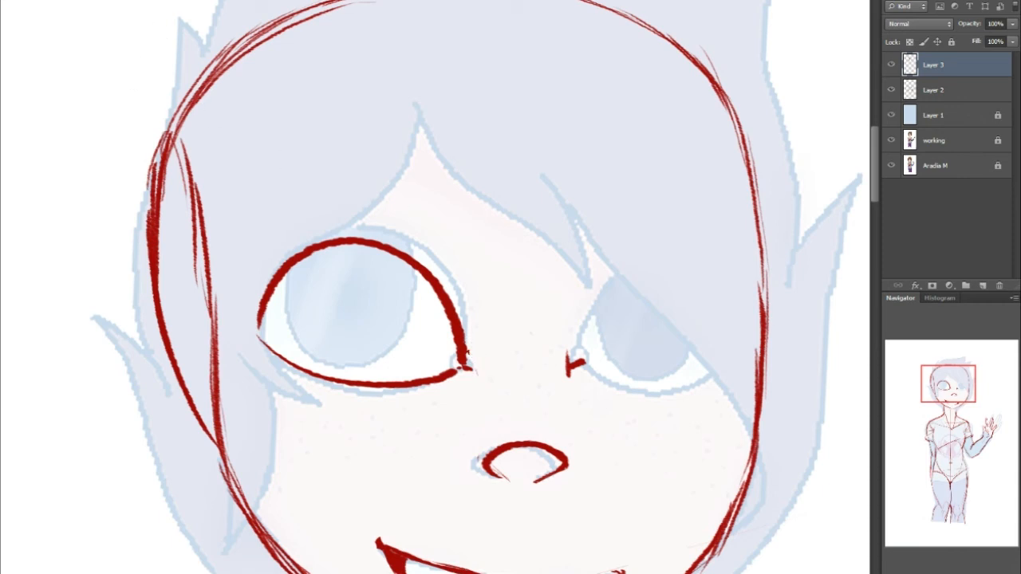
Select the red outline of the larger eye and stretch it taller, extending it upward and slightly downward.
key("ctrl+t")
key("Return")
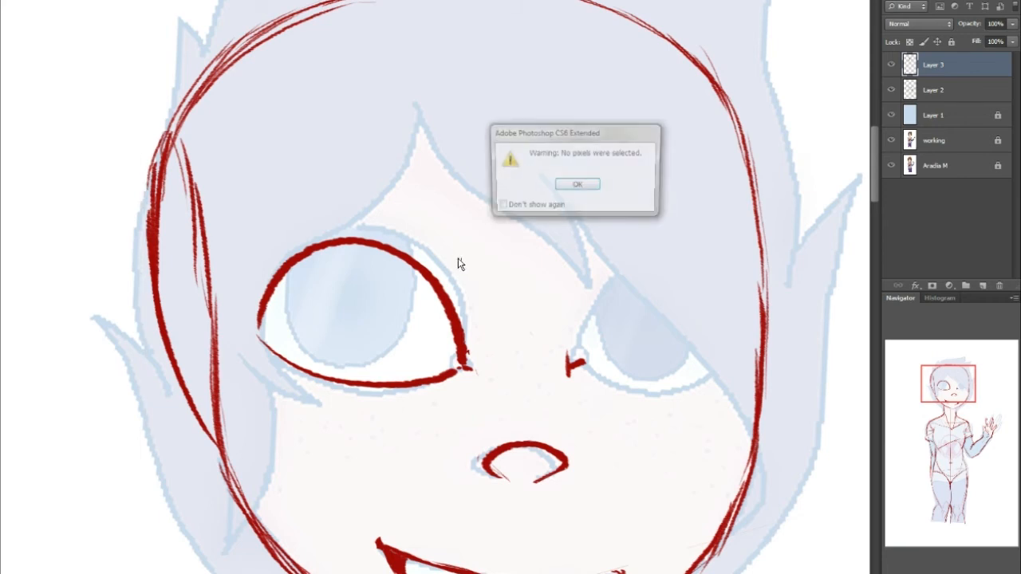
left_click(580, 184)
mouse_move(268, 363)
left_mouse_down()
mouse_move(494, 274)
mouse_move(456, 430)
mouse_move(326, 389)
mouse_move(334, 363)
left_mouse_up()
key("ctrl+t")
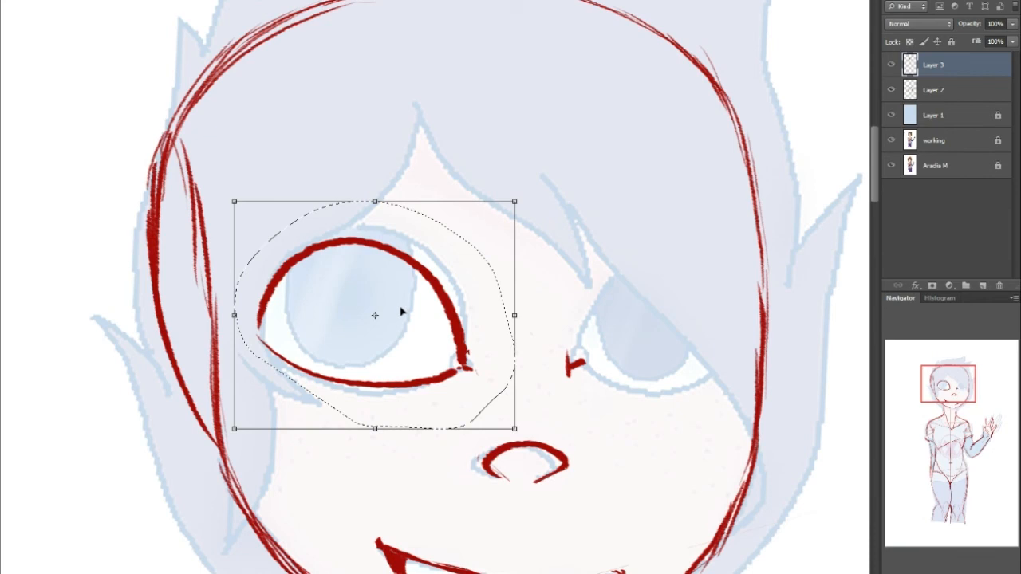
left_click_drag(375, 200, 375, 182)
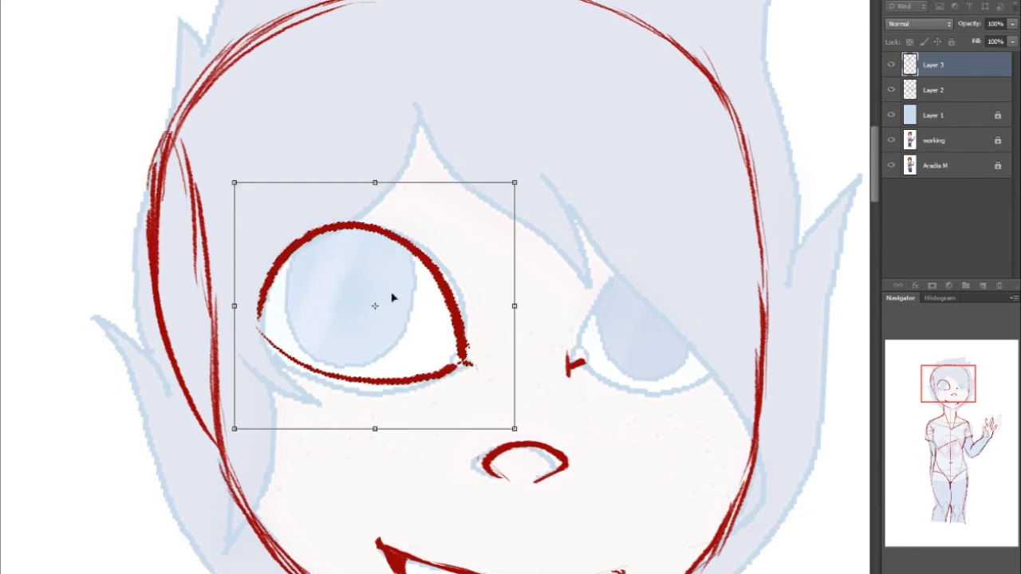
left_click_drag(374, 429, 373, 436)
key("Return")
key("ctrl+d")
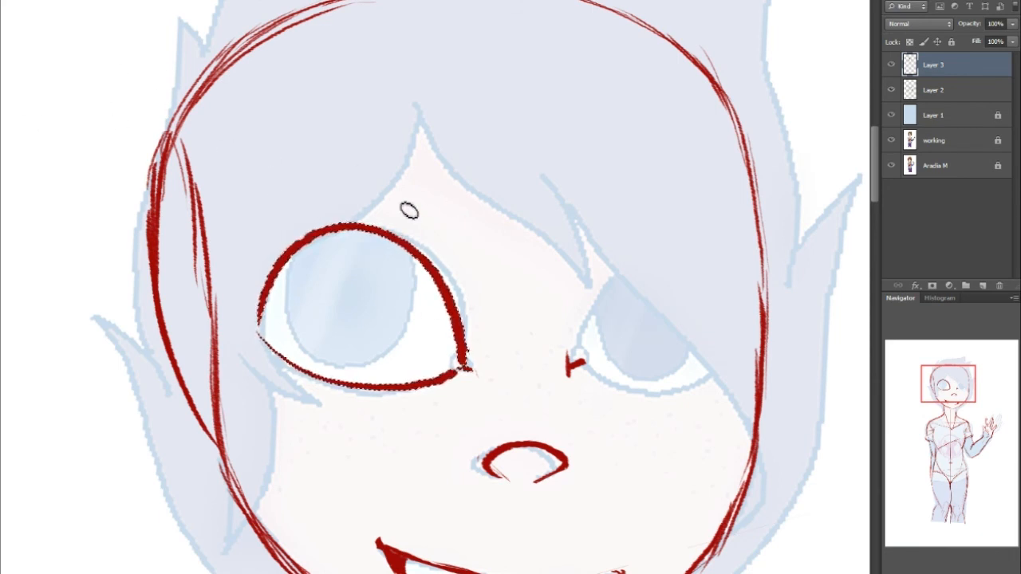
Copy the selected eye outline to a new layer, flip it horizontally and place it over the smaller eye.
key("w")
right_click(357, 230)
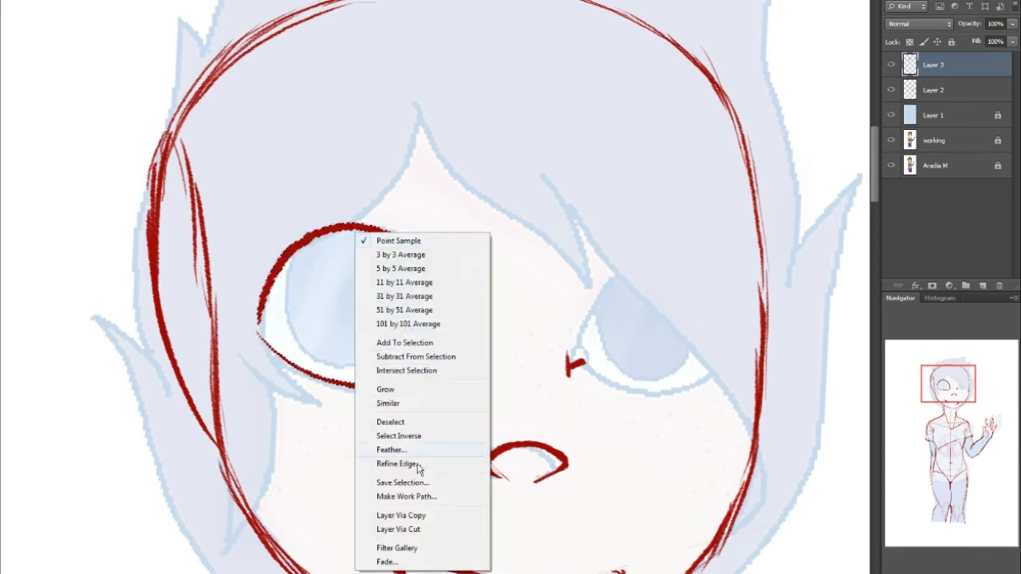
left_click(434, 518)
key("ctrl+t")
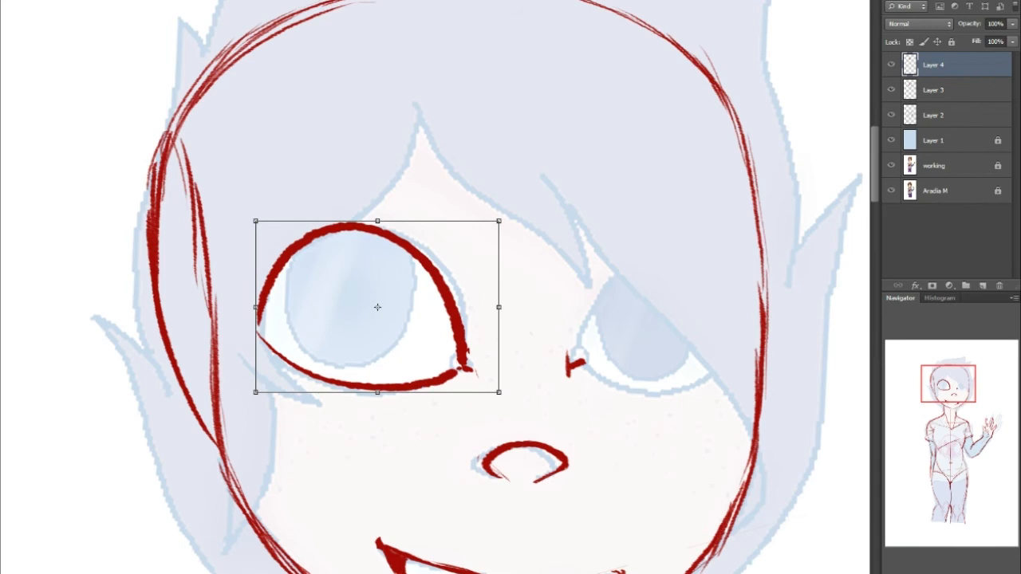
left_click(298, 172)
left_click_drag(433, 333, 720, 333)
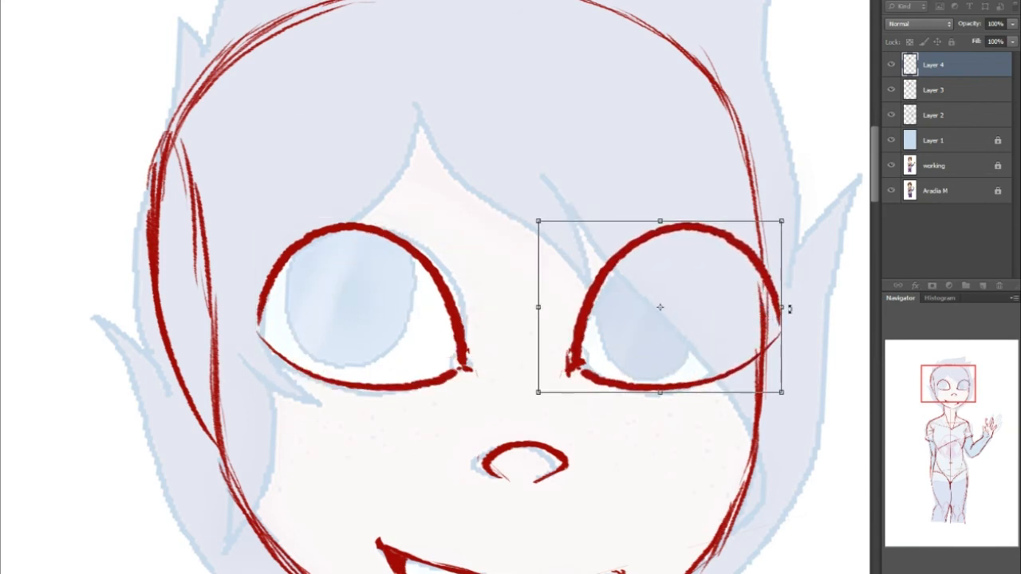
Narrow the mirrored eye outline to fit inside the head contour and merge its layer down into Layer 3.
left_click_drag(783, 307, 744, 307)
left_click_drag(539, 309, 544, 309)
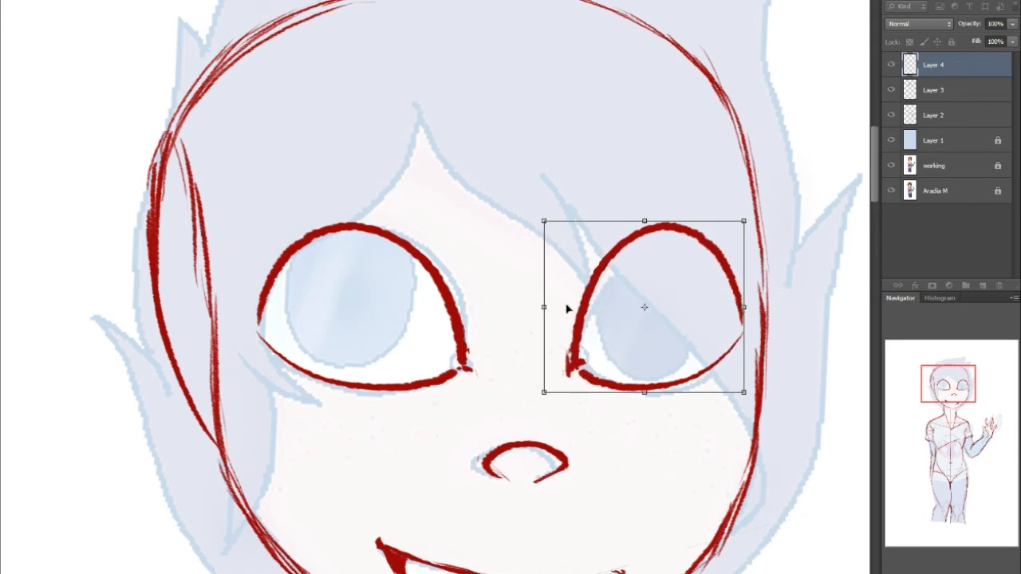
key("Return")
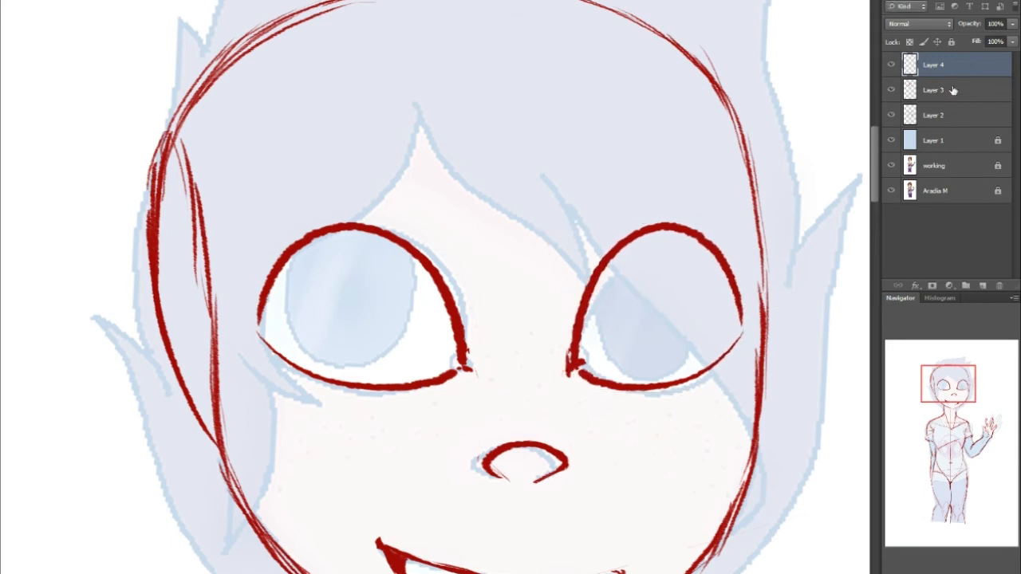
key("ctrl+e")
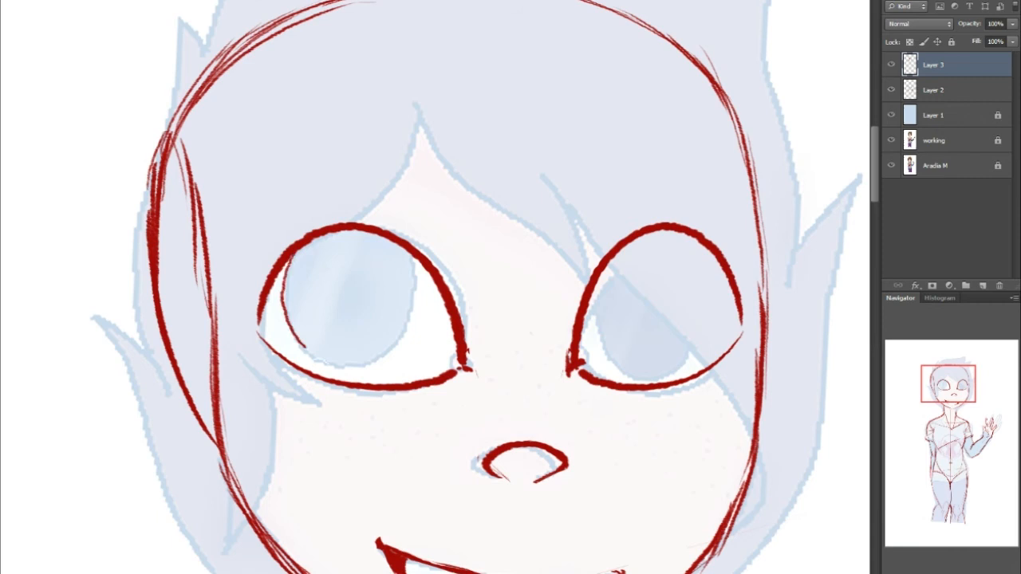
Try curved strokes for the outer edge of the larger eye's iris and undo them.
key("ctrl+z")
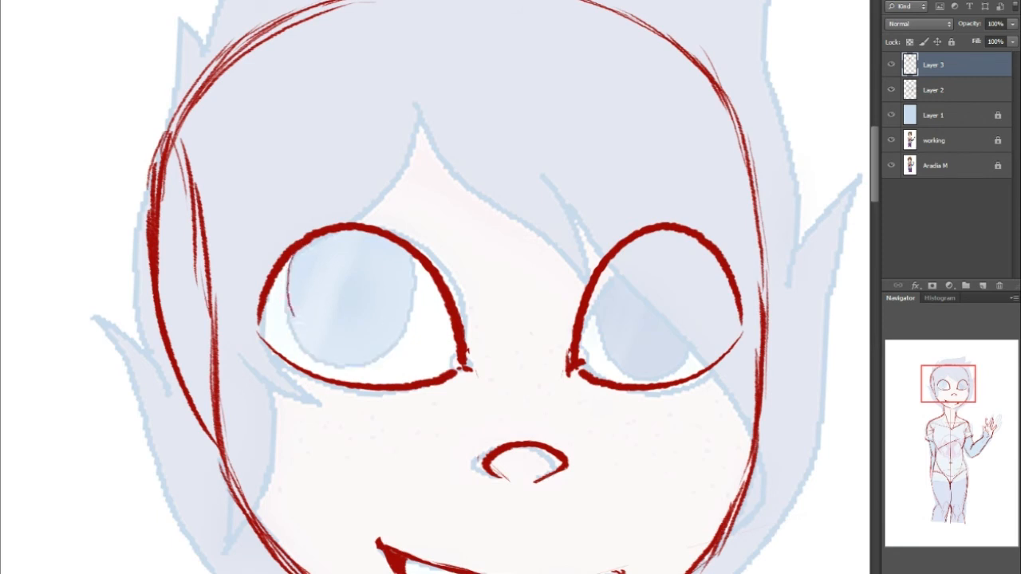
key("ctrl+z")
left_click(985, 389)
left_click_drag(985, 389, 951, 391)
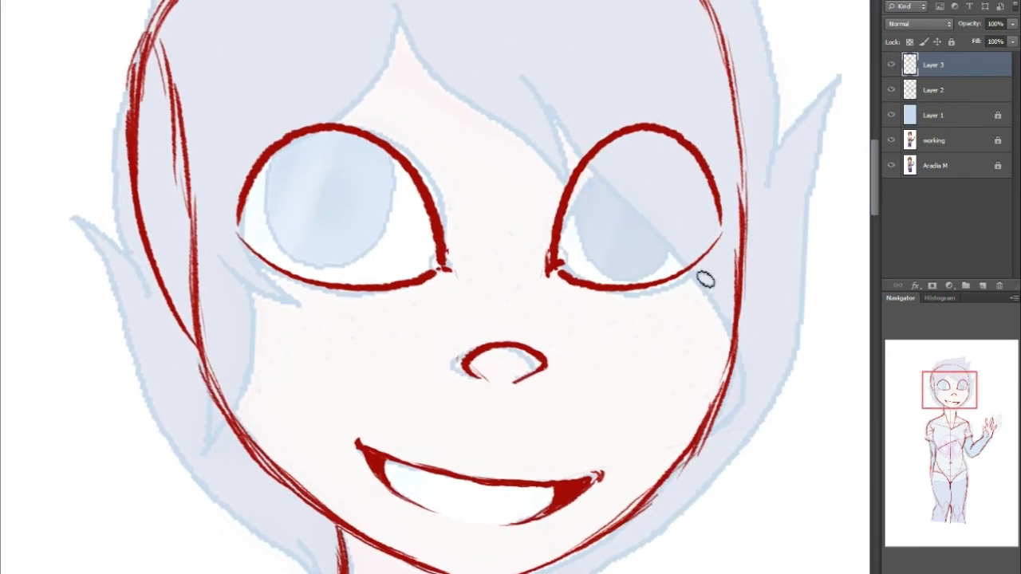
left_click_drag(961, 389, 963, 387)
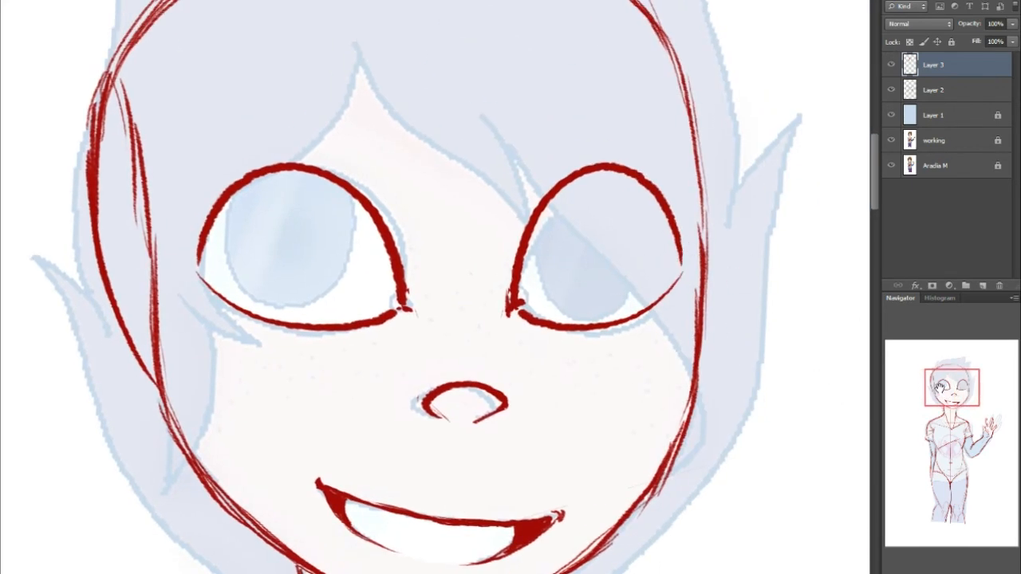
Outline the iris inside the larger eye in red and draw a matching oval iris in the smaller eye.
left_click_drag(947, 388, 948, 388)
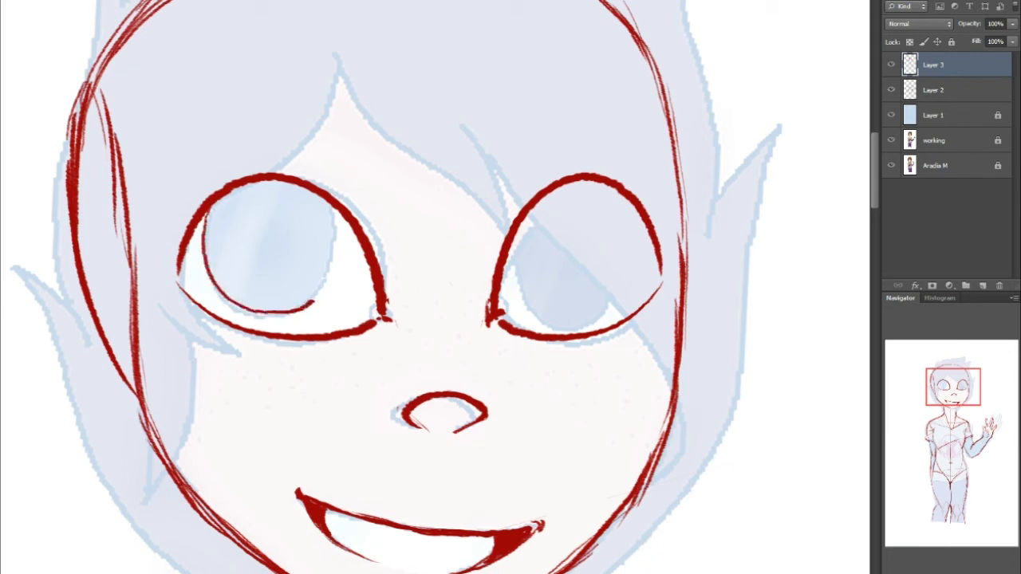
left_click_drag(335, 211, 330, 271)
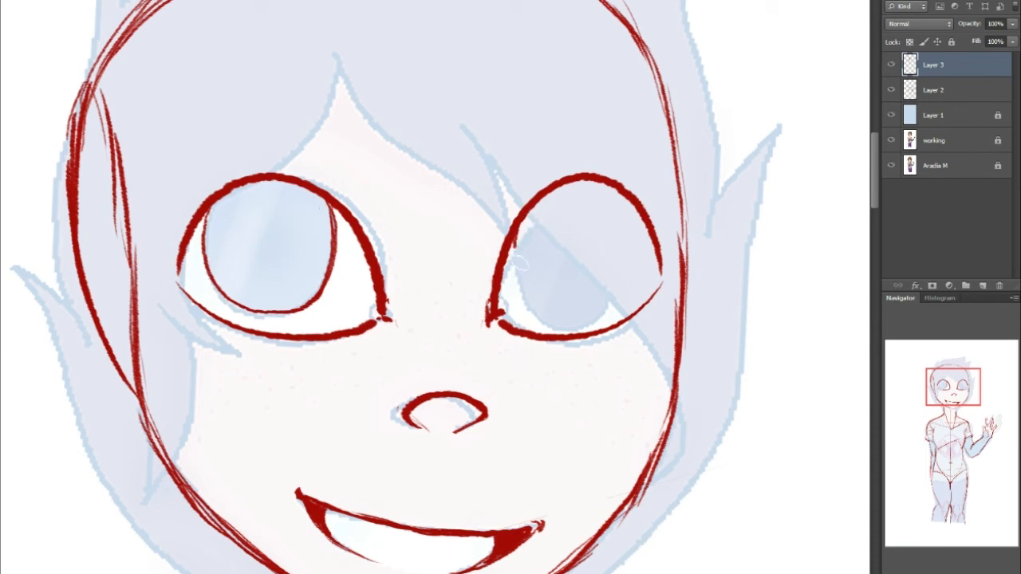
key("ctrl+z")
left_click_drag(610, 291, 603, 304)
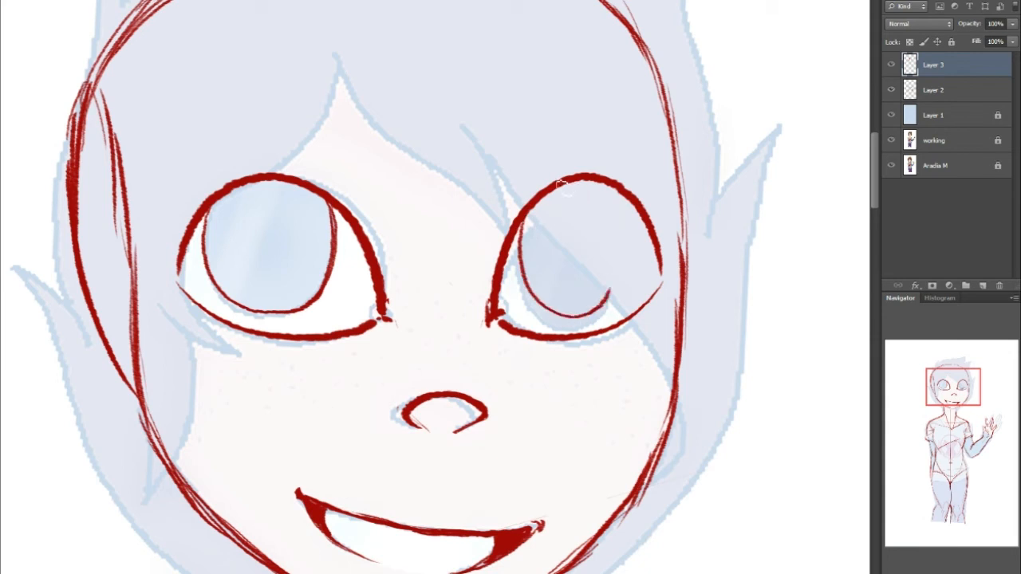
key("ctrl+z")
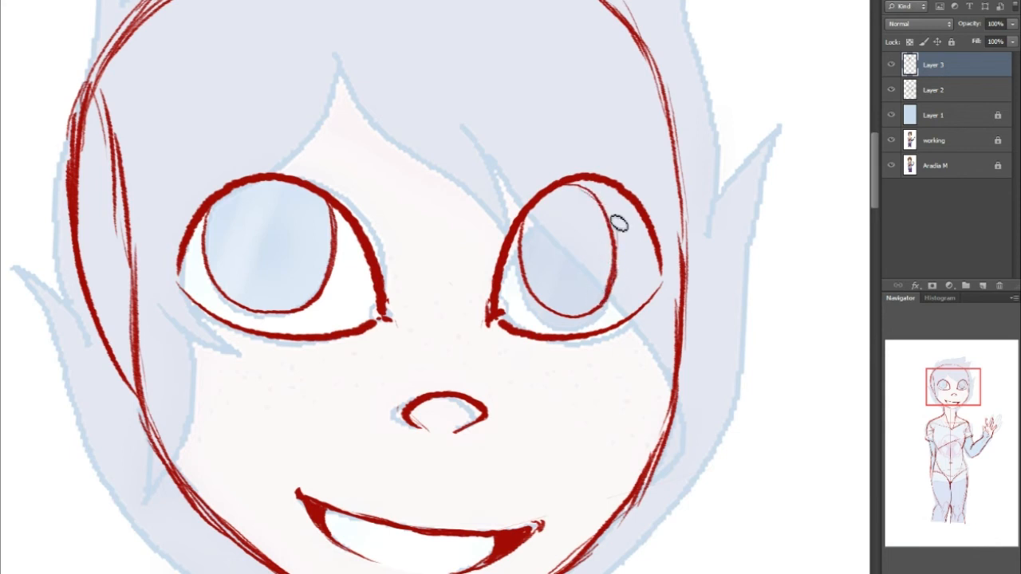
Select the smaller eye's iris outline, widen it slightly to match the larger iris, and compare it with the original art by toggling Layer 1.
mouse_move(973, 380)
left_mouse_down()
mouse_move(963, 385)
mouse_move(974, 383)
left_mouse_up()
left_click_drag(561, 159, 579, 175)
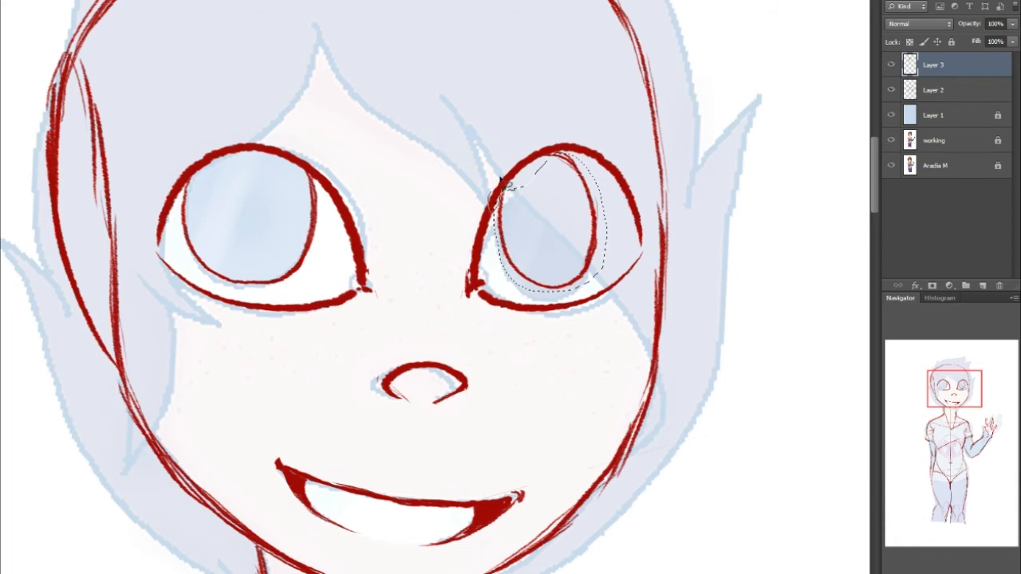
left_click_drag(606, 221, 620, 223)
left_click_drag(650, 319, 643, 327)
left_click_drag(571, 255, 567, 245)
left_click_drag(546, 283, 546, 291)
key("Return")
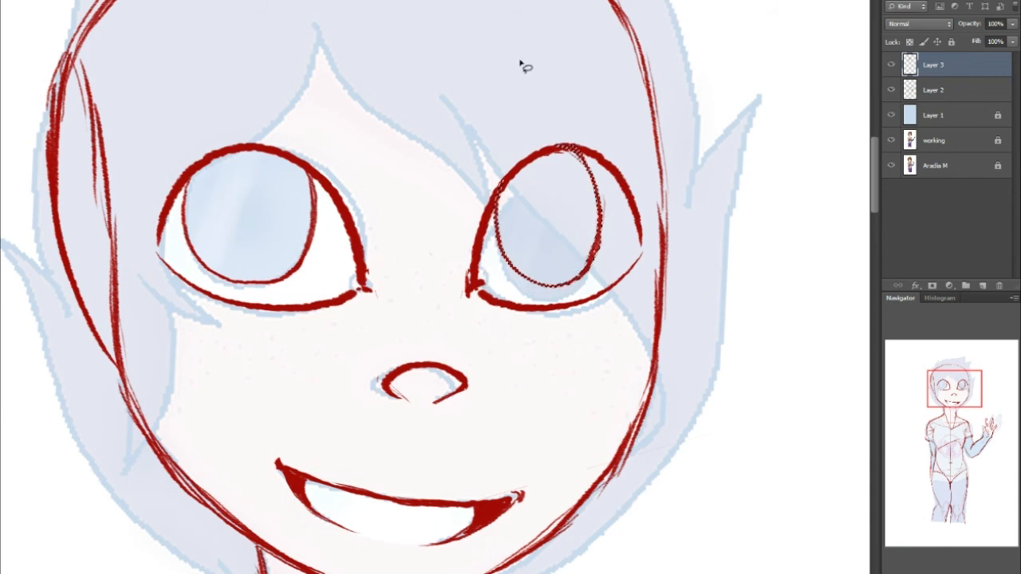
key("ctrl+d")
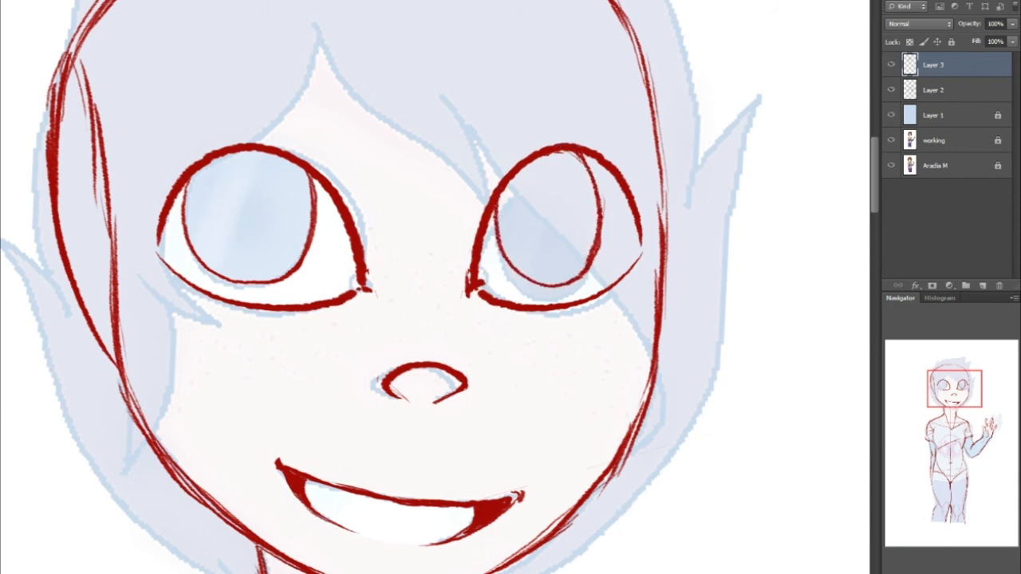
left_click(892, 116)
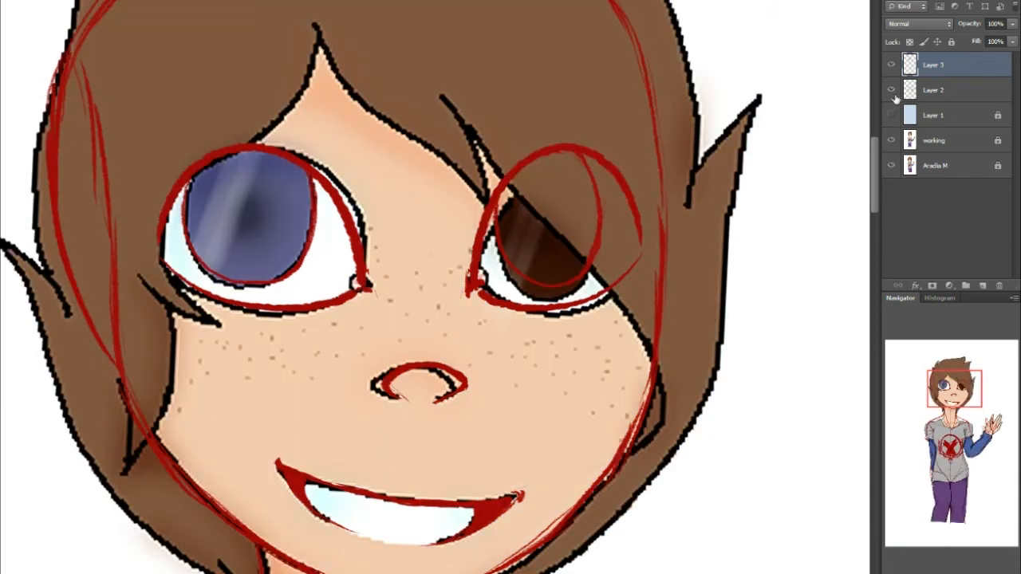
left_click(891, 115)
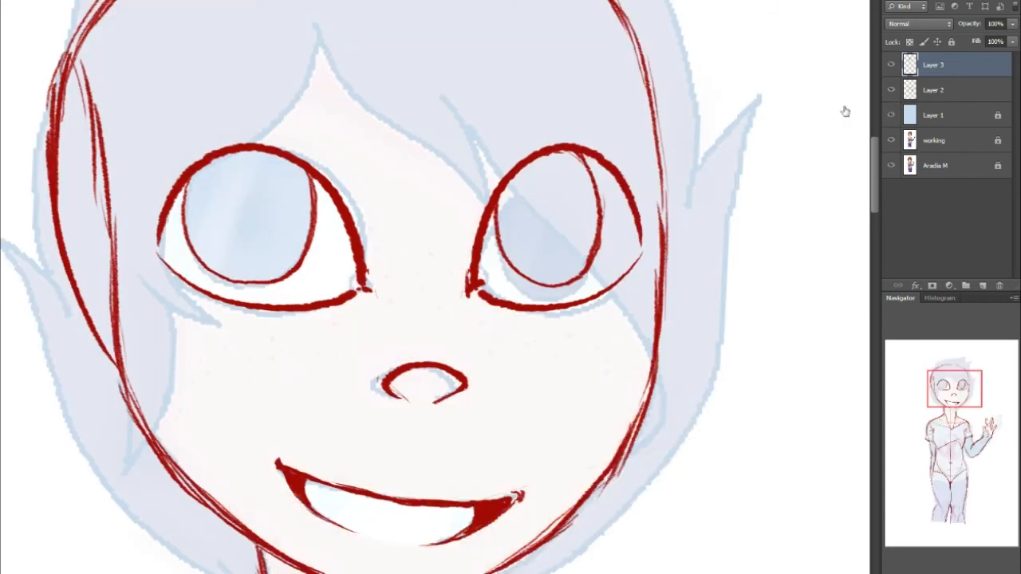
Draw a round, solid red pupil in each iris and check both against the original art without the Layer 1 overlay.
mouse_move(255, 205)
left_mouse_down()
mouse_move(233, 227)
mouse_move(269, 231)
mouse_move(249, 198)
left_mouse_up()
mouse_move(544, 209)
left_mouse_down()
mouse_move(563, 225)
mouse_move(540, 222)
mouse_move(556, 216)
left_mouse_up()
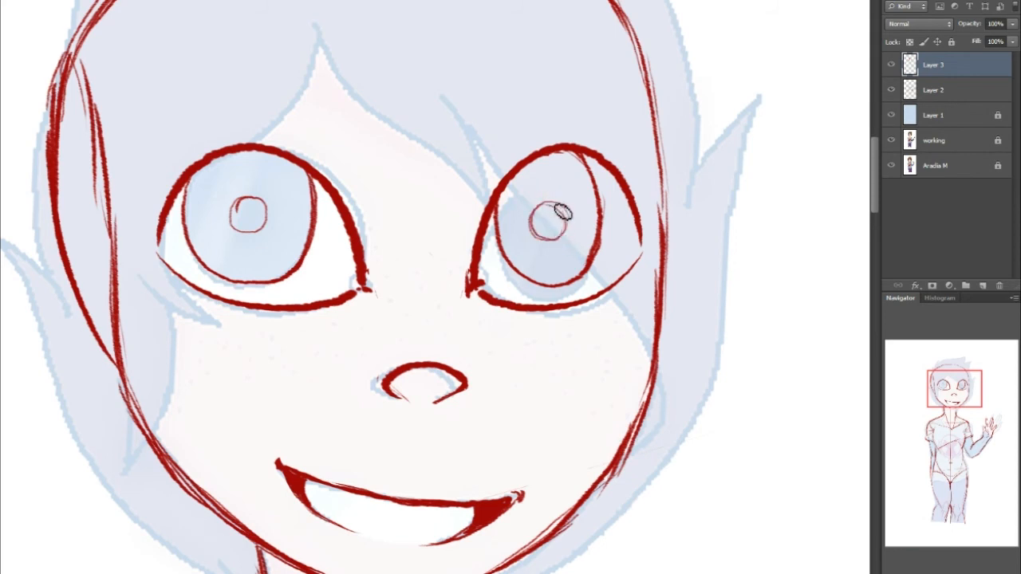
mouse_move(247, 212)
left_mouse_down()
mouse_move(266, 227)
mouse_move(267, 213)
mouse_move(252, 231)
mouse_move(258, 214)
mouse_move(245, 209)
left_mouse_up()
key("ctrl+z")
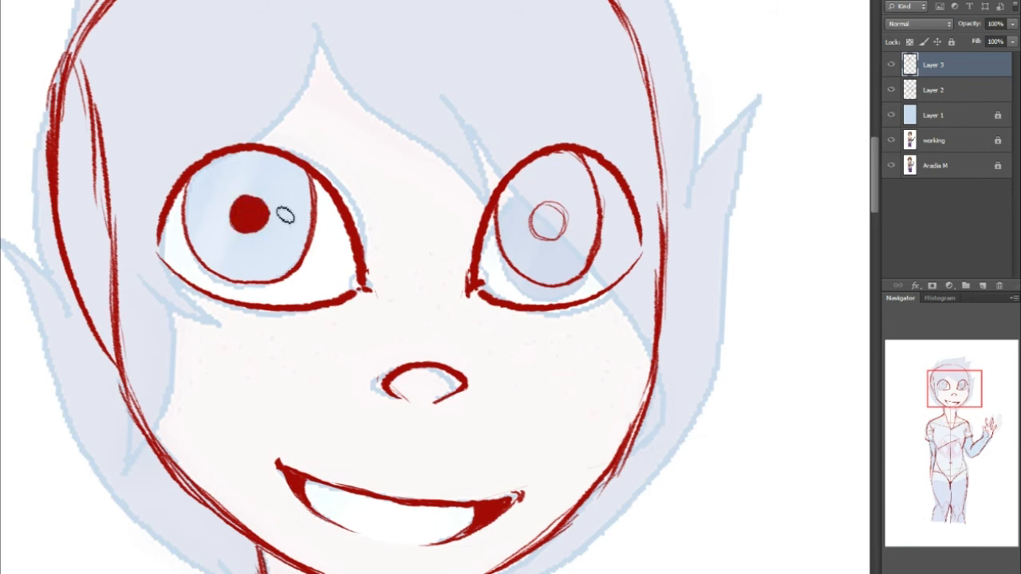
left_click_drag(550, 228, 546, 226)
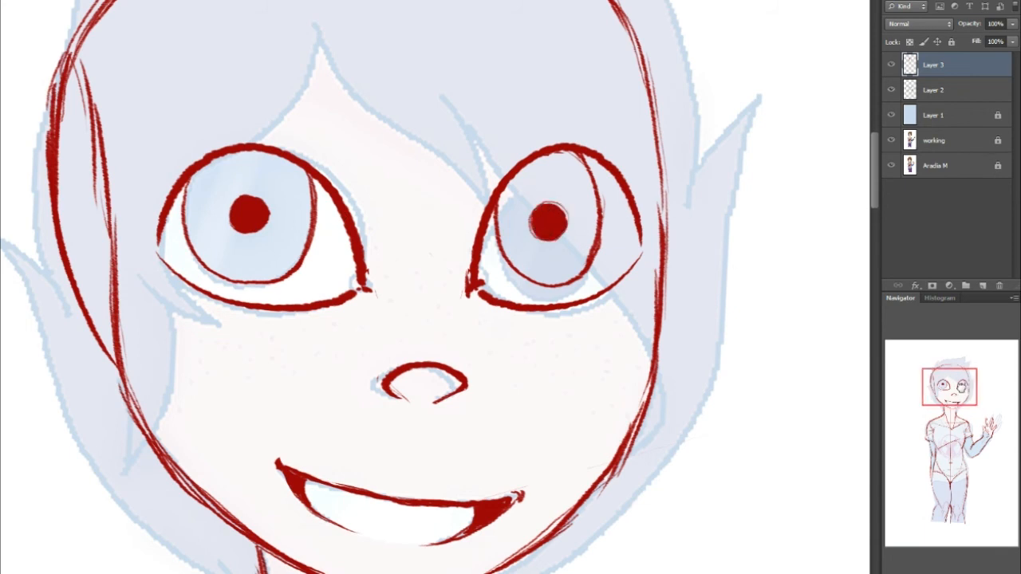
left_click_drag(965, 390, 953, 385)
left_click(892, 115)
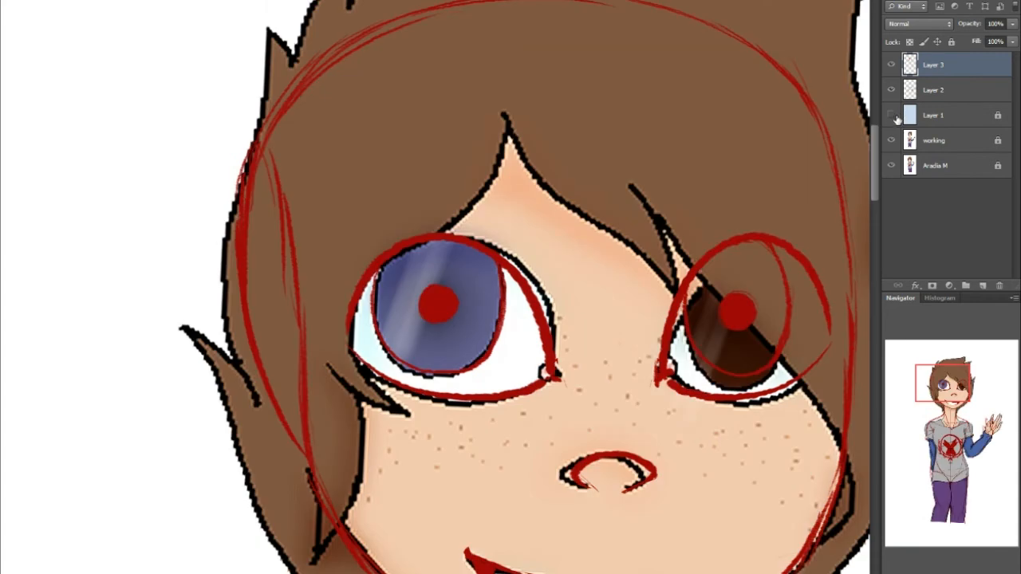
left_click(892, 117)
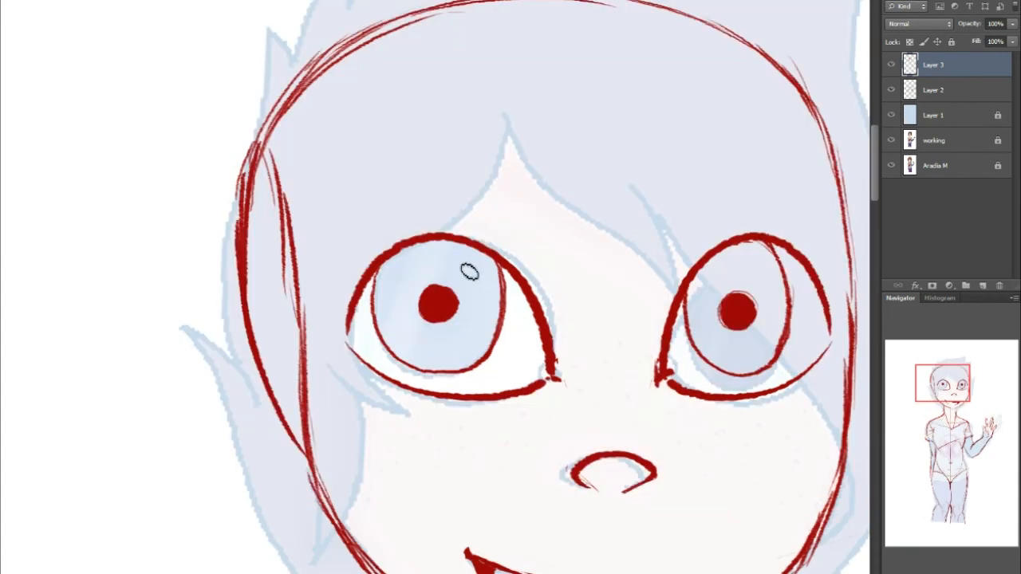
Outline a large highlight above and a small highlight below the pupil in each eye.
mouse_move(446, 264)
left_mouse_down()
mouse_move(490, 292)
mouse_move(459, 253)
left_mouse_up()
mouse_move(761, 259)
left_mouse_down()
mouse_move(748, 285)
mouse_move(772, 280)
mouse_move(749, 257)
left_mouse_up()
left_click_drag(404, 340, 421, 341)
mouse_move(729, 352)
left_mouse_down()
mouse_move(738, 357)
mouse_move(720, 343)
left_mouse_up()
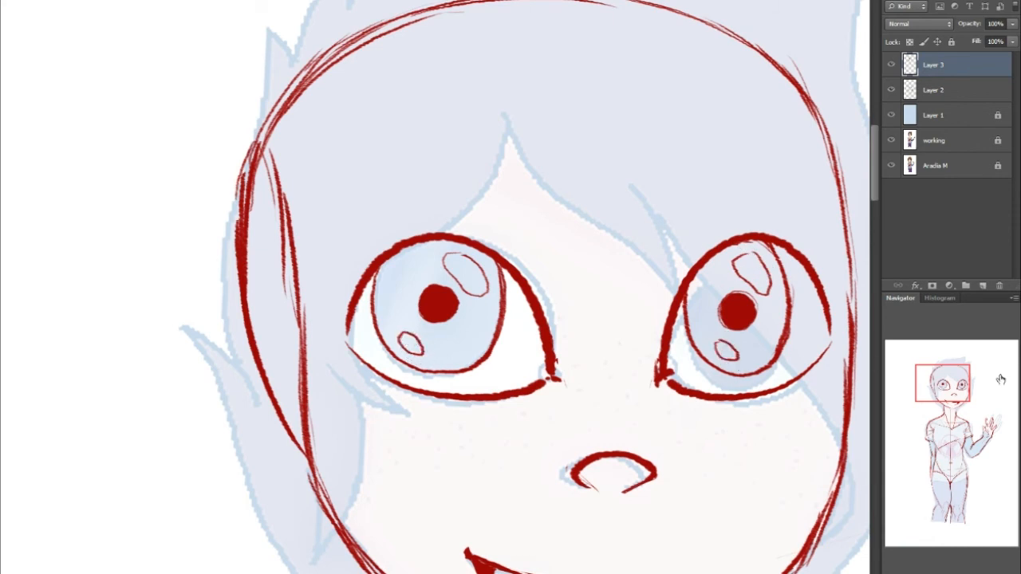
Try extra red strokes beside the larger eye and along the head contour next to the smaller eye, and undo them.
mouse_move(950, 383)
left_mouse_down()
mouse_move(964, 398)
mouse_move(945, 377)
mouse_move(968, 396)
mouse_move(959, 385)
left_mouse_up()
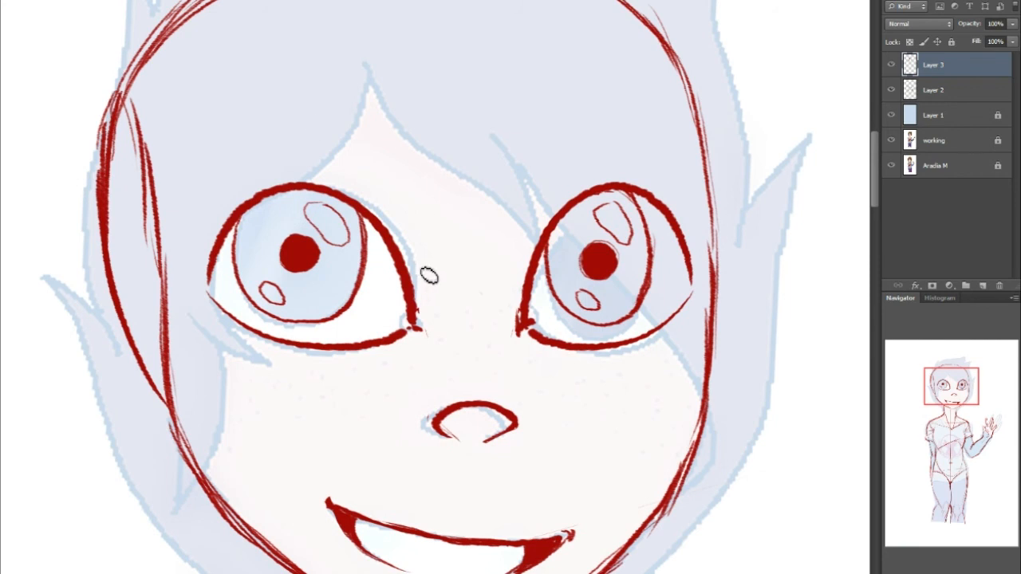
left_click_drag(378, 190, 412, 259)
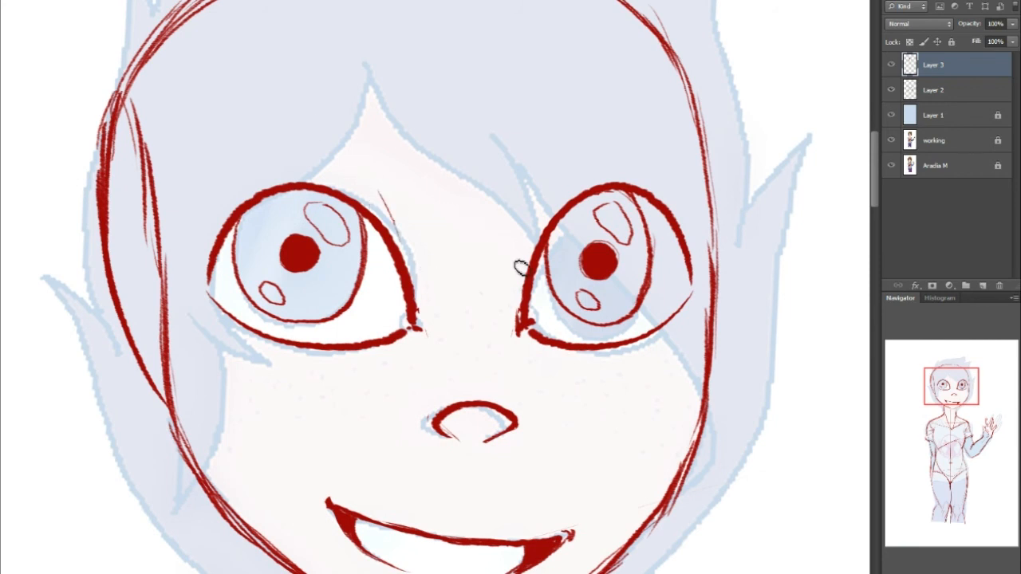
key("ctrl+z")
left_click_drag(968, 375, 971, 377)
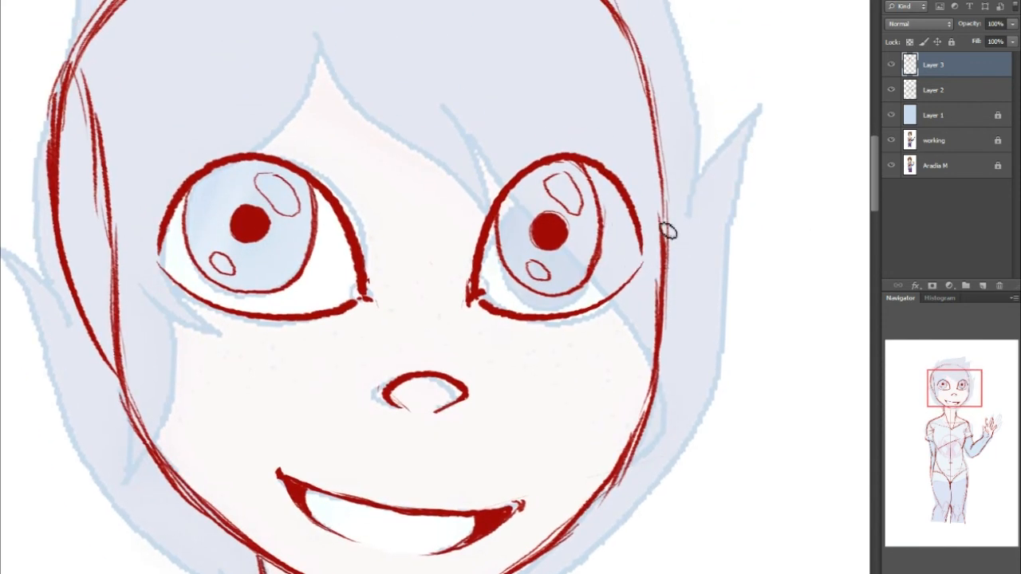
left_click_drag(665, 329, 665, 206)
left_click_drag(965, 367, 944, 381)
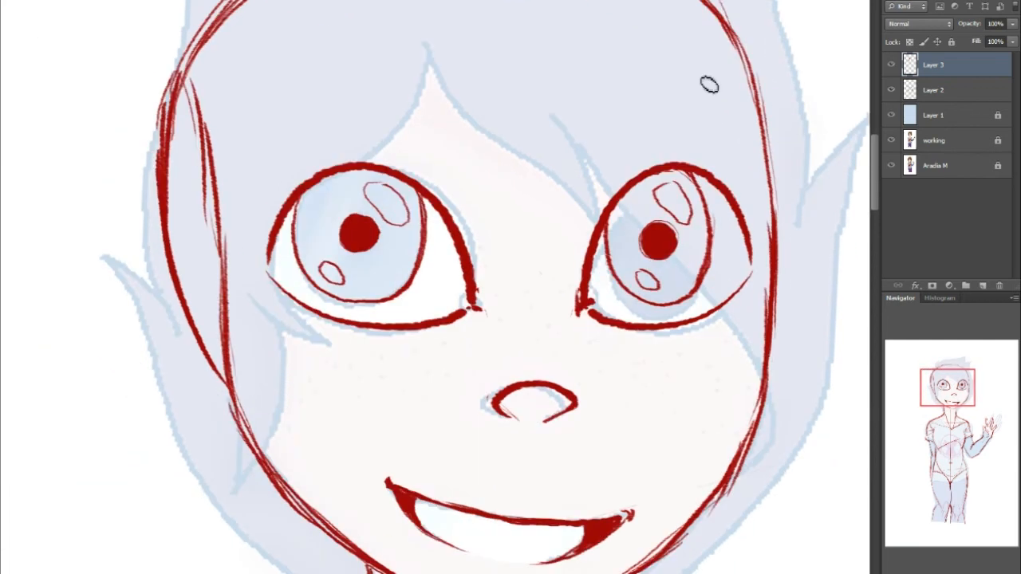
left_click_drag(763, 136, 762, 248)
key("ctrl+z")
left_click_drag(767, 131, 763, 271)
mouse_move(779, 330)
left_mouse_down()
mouse_move(765, 274)
mouse_move(771, 320)
left_mouse_up()
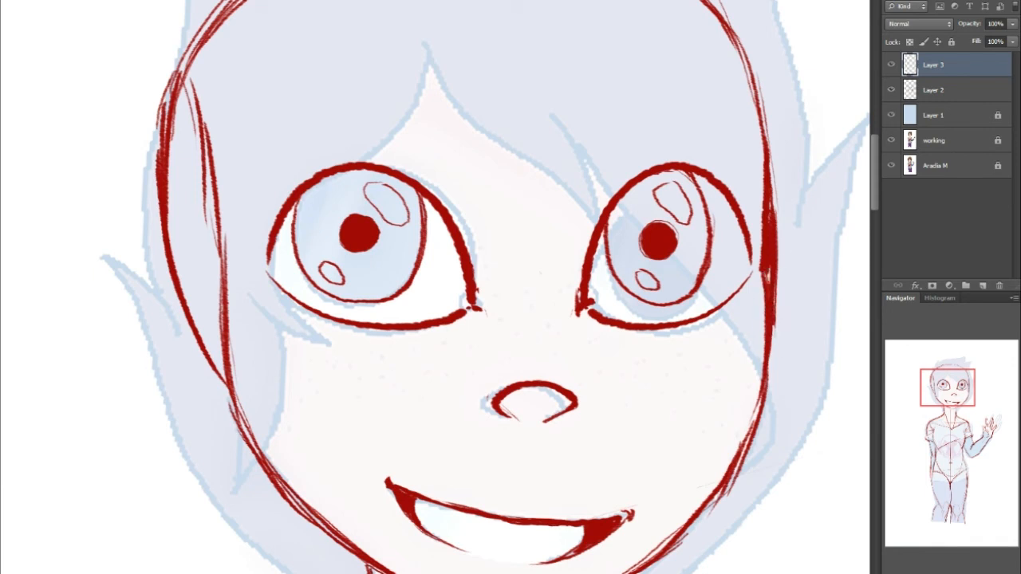
key("ctrl+z")
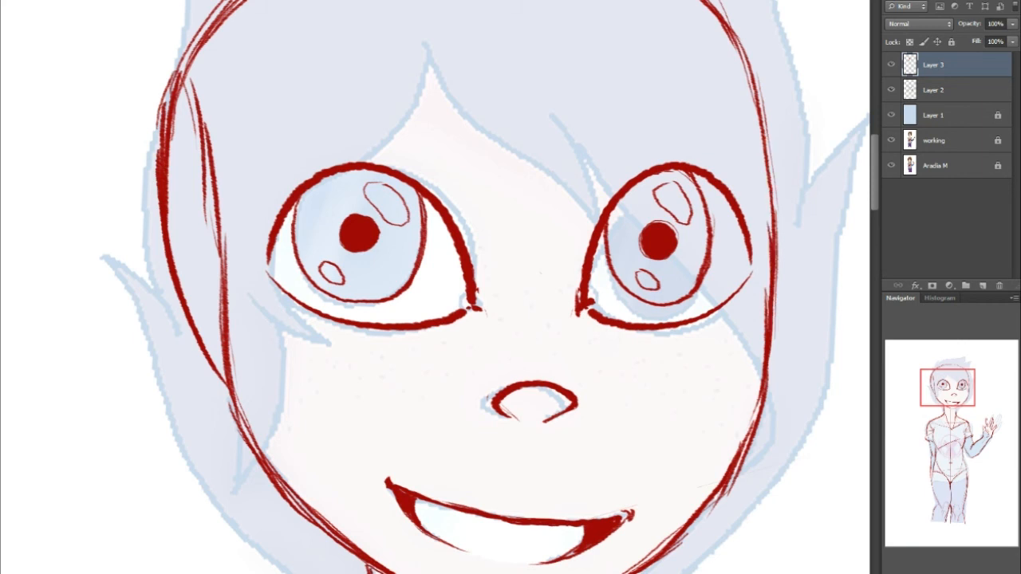
Set the blending mode of Layer 3 to Multiply.
left_click_drag(944, 388, 972, 360)
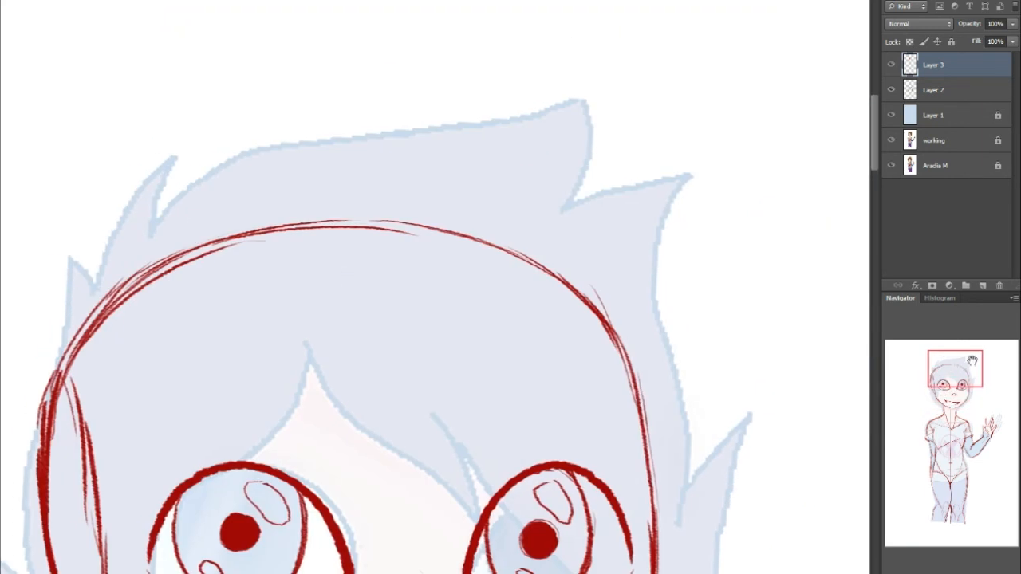
key("Delete")
left_click_drag(978, 363, 962, 389)
left_click(982, 284)
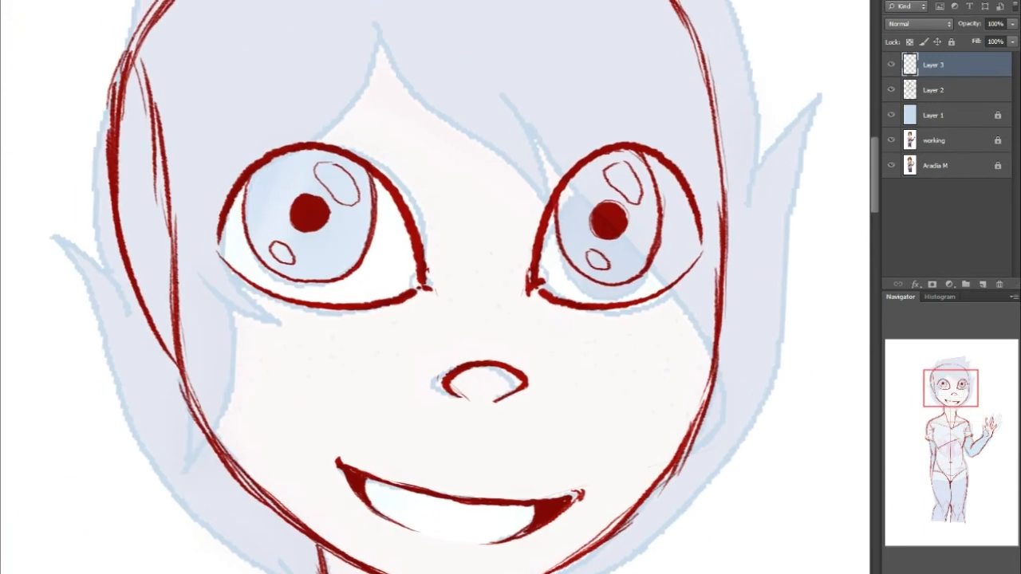
mouse_move(721, 263)
left_mouse_down()
mouse_move(793, 282)
mouse_move(790, 333)
left_mouse_up()
key("ctrl+z")
left_click(917, 24)
left_click(909, 78)
Draw teal hair lines for the first fringe curve, the sweeping top edge and the two pointed tufts above the larger eye's side of the head.
left_click_drag(957, 391, 949, 378)
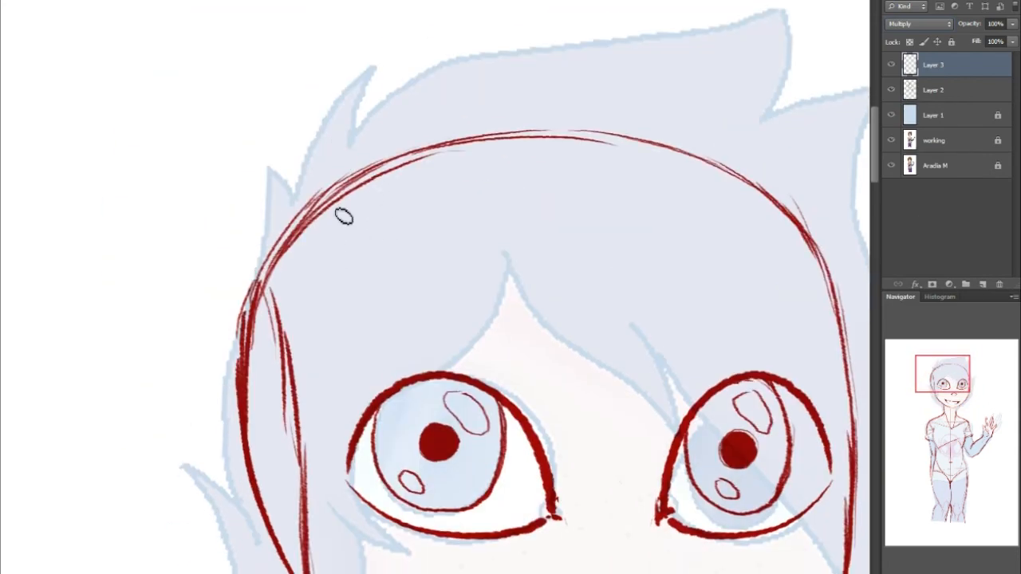
mouse_move(292, 239)
left_mouse_down()
mouse_move(392, 196)
mouse_move(460, 213)
mouse_move(506, 260)
left_mouse_up()
mouse_move(327, 203)
left_mouse_down()
mouse_move(346, 162)
mouse_move(428, 92)
mouse_move(495, 69)
mouse_move(737, 35)
mouse_move(790, 2)
mouse_move(791, 57)
mouse_move(763, 106)
left_mouse_up()
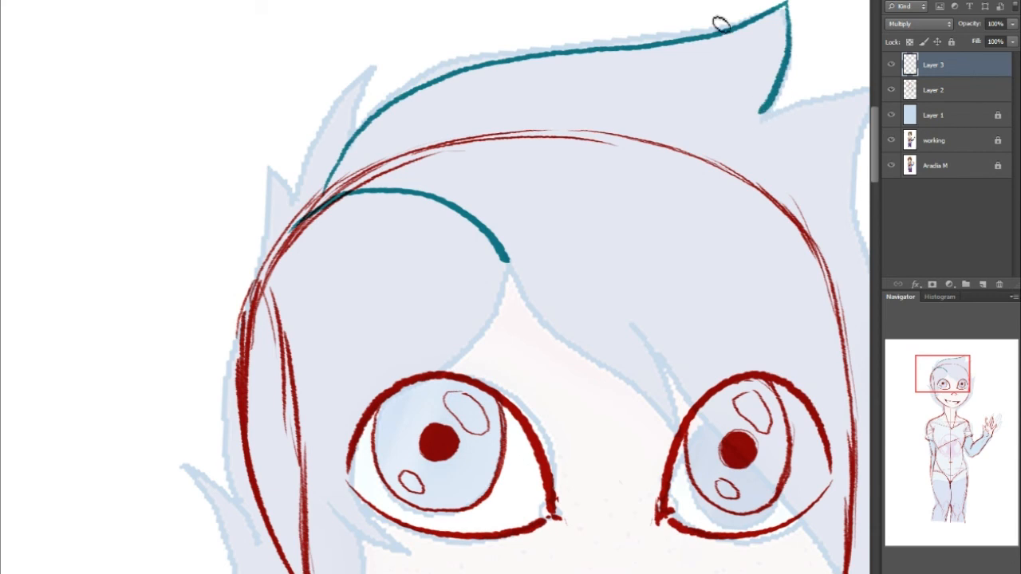
mouse_move(300, 212)
left_mouse_down()
mouse_move(312, 159)
mouse_move(400, 43)
mouse_move(361, 123)
left_mouse_up()
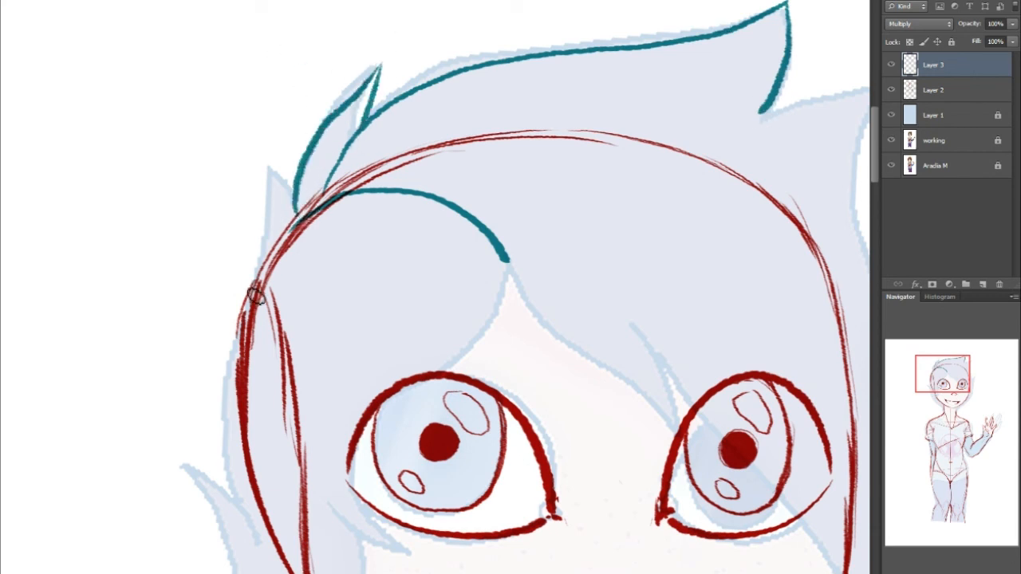
mouse_move(250, 279)
left_mouse_down()
mouse_move(265, 157)
mouse_move(296, 196)
left_mouse_up()
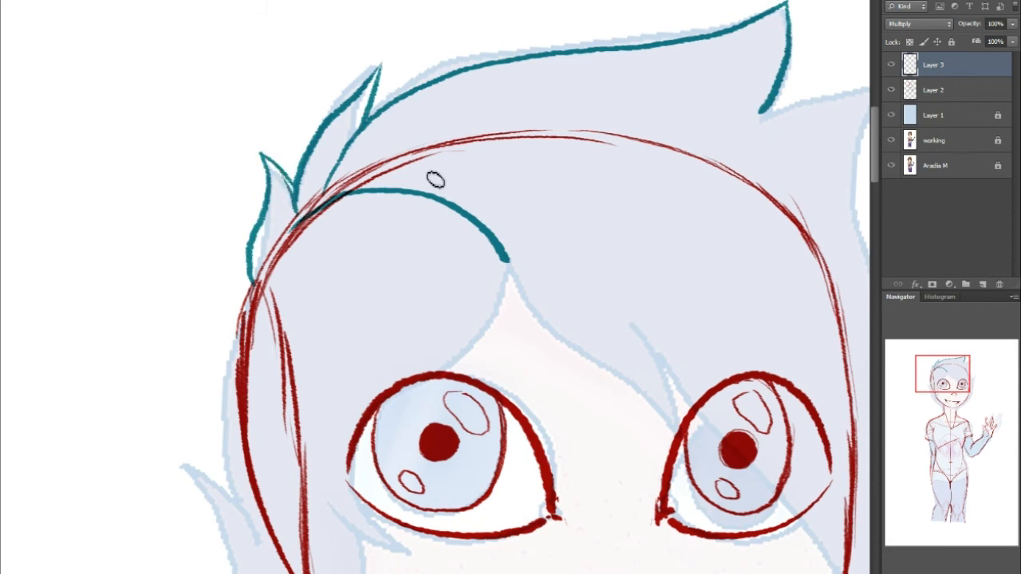
Draw the central fringe lock in teal, with both edges meeting in a point at the smaller eye's inner edge.
left_click_drag(954, 367, 964, 366)
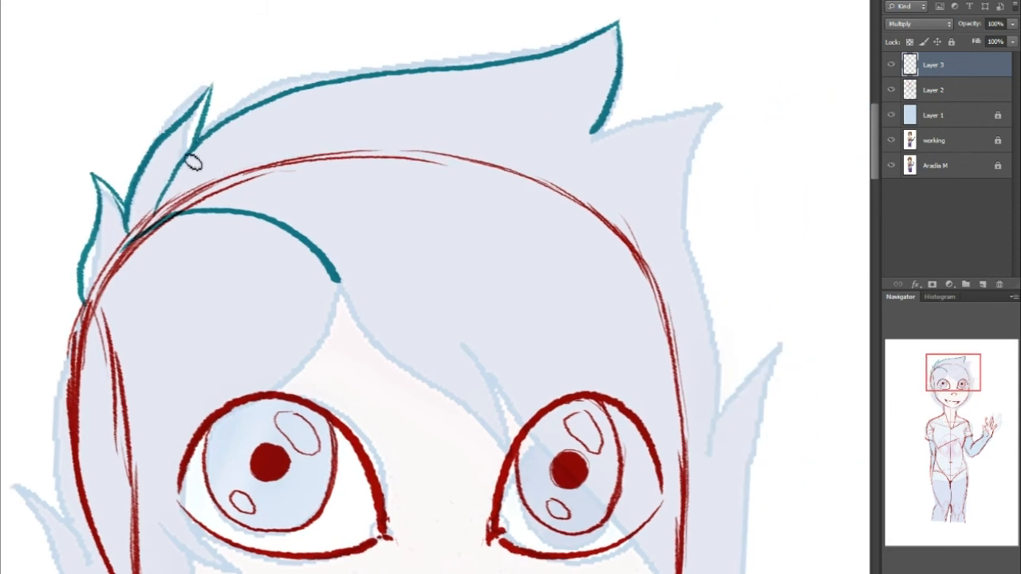
left_click_drag(150, 187, 176, 197)
key("ctrl+z")
mouse_move(287, 218)
left_mouse_down()
mouse_move(451, 311)
mouse_move(508, 446)
left_mouse_up()
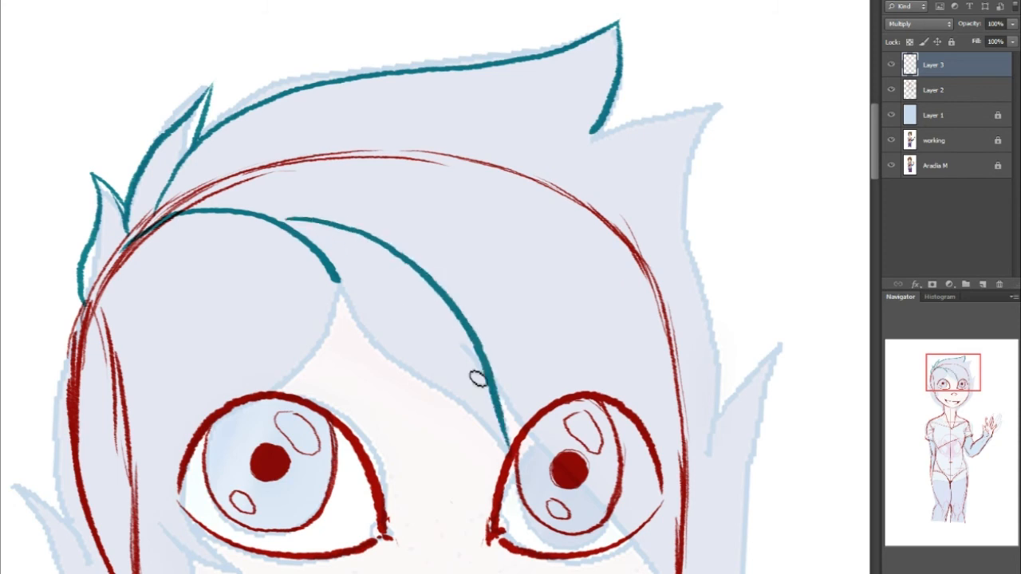
mouse_move(343, 293)
left_mouse_down()
mouse_move(384, 357)
mouse_move(457, 402)
mouse_move(514, 449)
left_mouse_up()
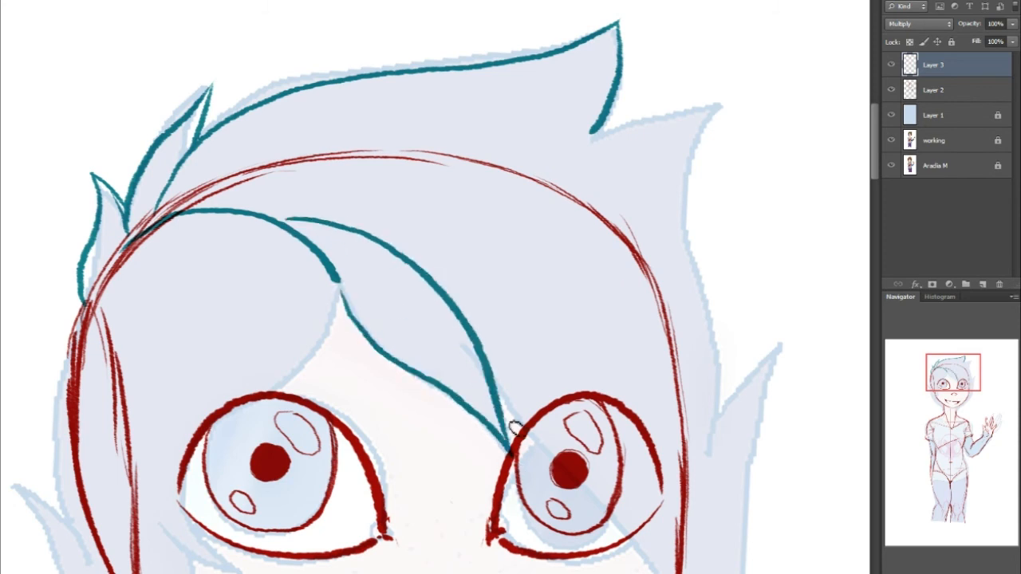
Draw a teal fringe line from the central lock diagonally across the smaller eye, ending just past the face contour.
left_click_drag(983, 384, 991, 394)
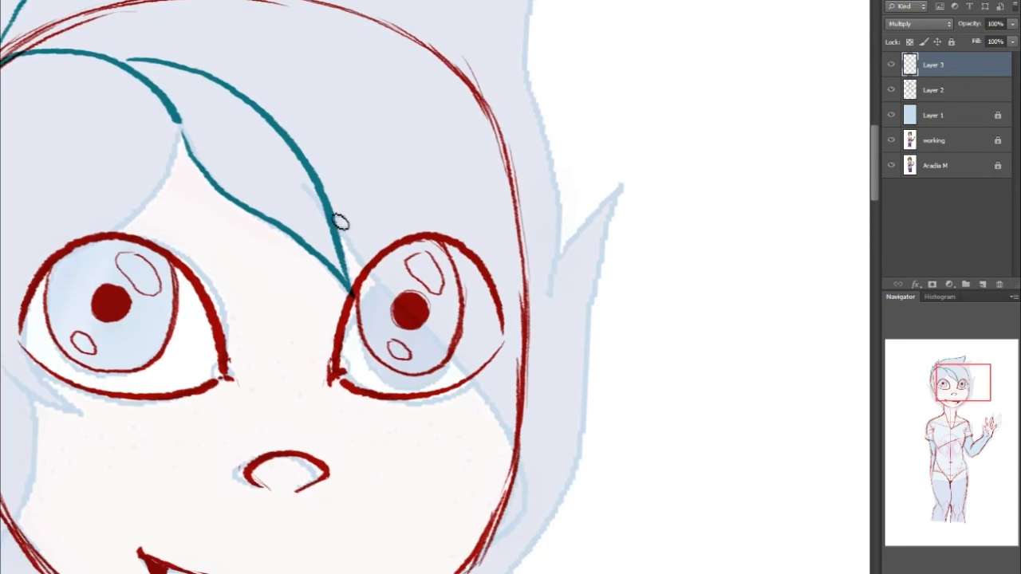
mouse_move(339, 238)
left_mouse_down()
mouse_move(491, 399)
mouse_move(538, 501)
left_mouse_up()
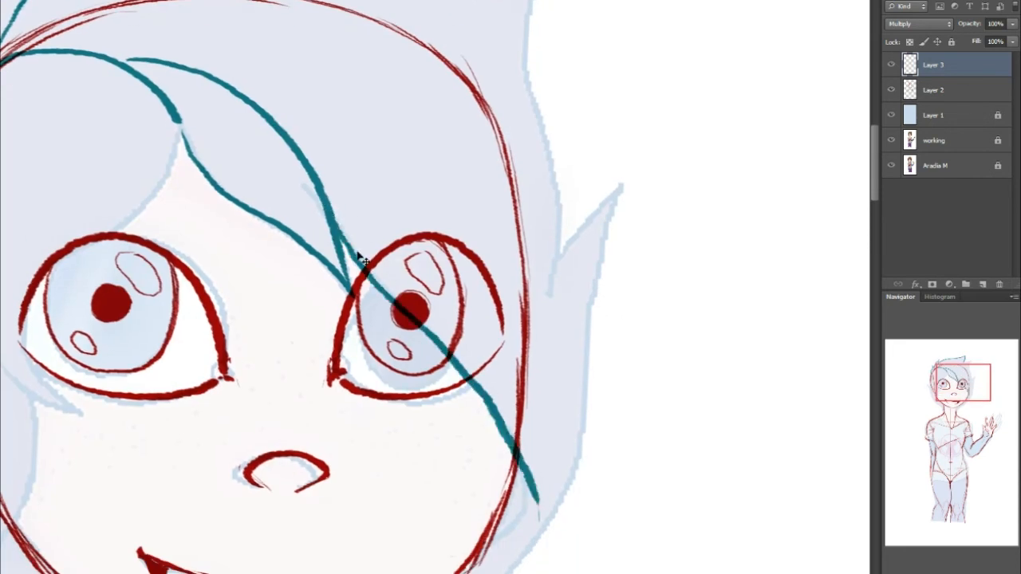
key("ctrl+z")
left_click_drag(335, 227, 509, 448)
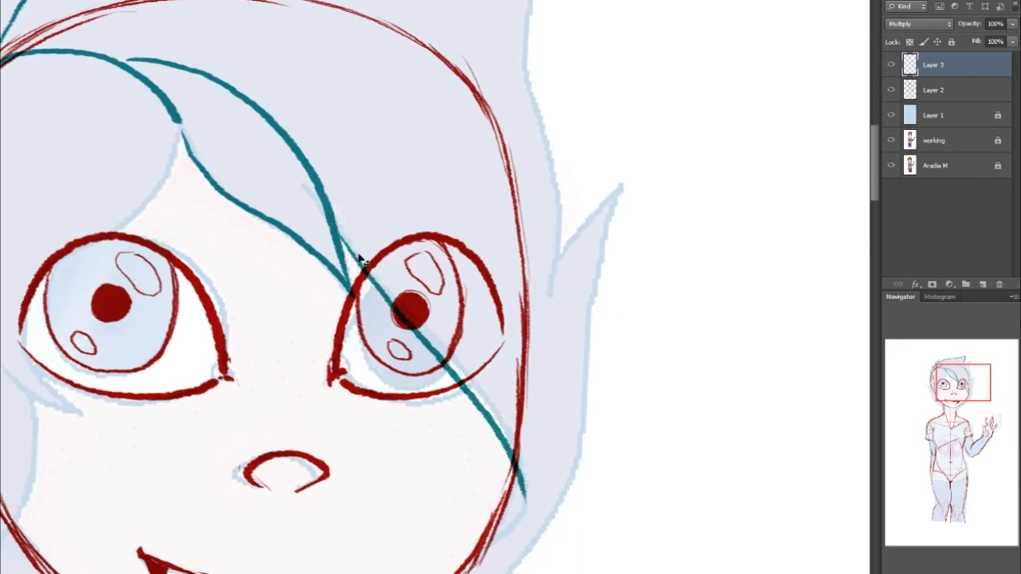
key("ctrl+z")
mouse_move(335, 227)
left_mouse_down()
mouse_move(512, 432)
mouse_move(541, 485)
left_mouse_up()
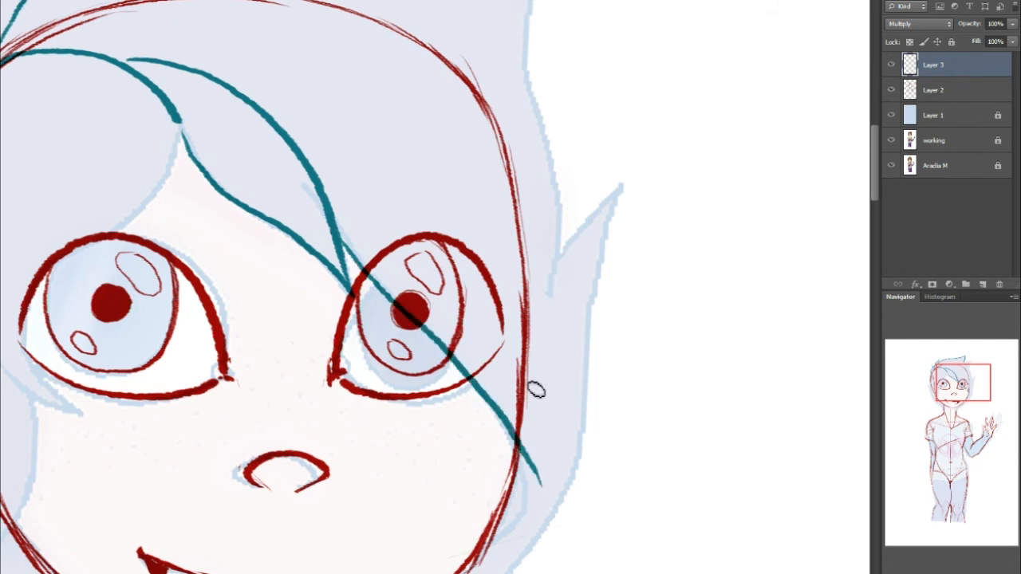
Outline the second hair spike and the outer hair edge in teal down to the pointed tuft beside the smaller eye.
left_click_drag(990, 365, 990, 349)
mouse_move(444, 243)
left_mouse_down()
mouse_move(569, 221)
mouse_move(548, 246)
mouse_move(537, 291)
mouse_move(581, 449)
mouse_move(571, 519)
left_mouse_up()
left_click_drag(984, 368, 985, 378)
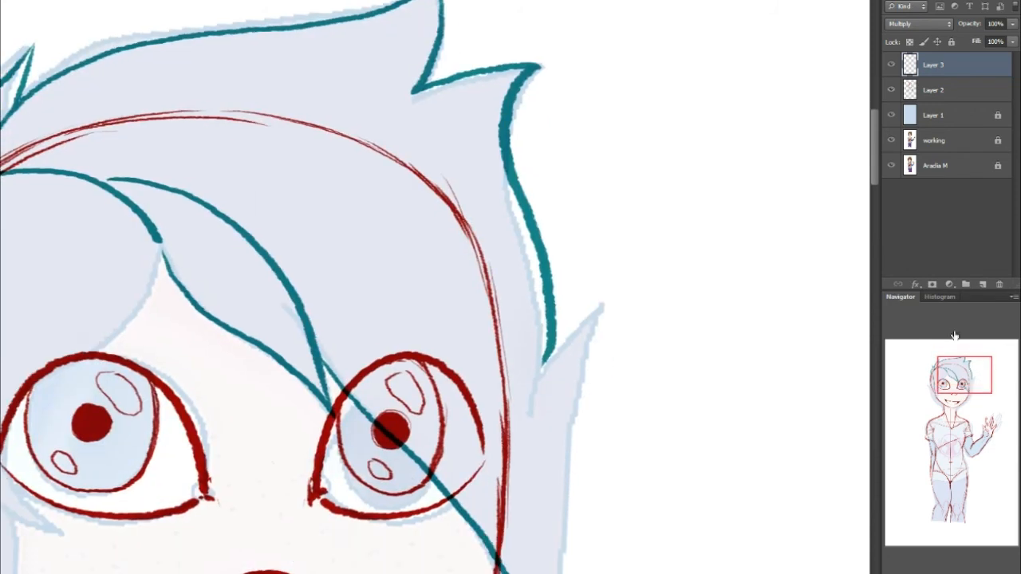
Outline the pointed tuft beside the smaller eye in teal and continue the outer hair edge around the jaw to its curled tip at the neck.
left_click_drag(545, 368, 603, 305)
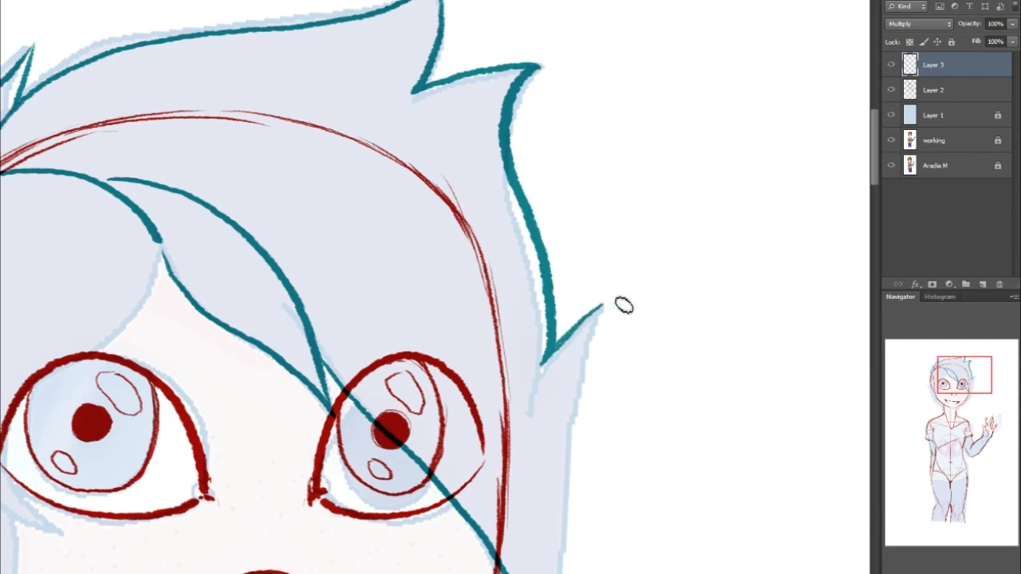
mouse_move(978, 378)
left_mouse_down()
mouse_move(979, 394)
mouse_move(968, 393)
left_mouse_up()
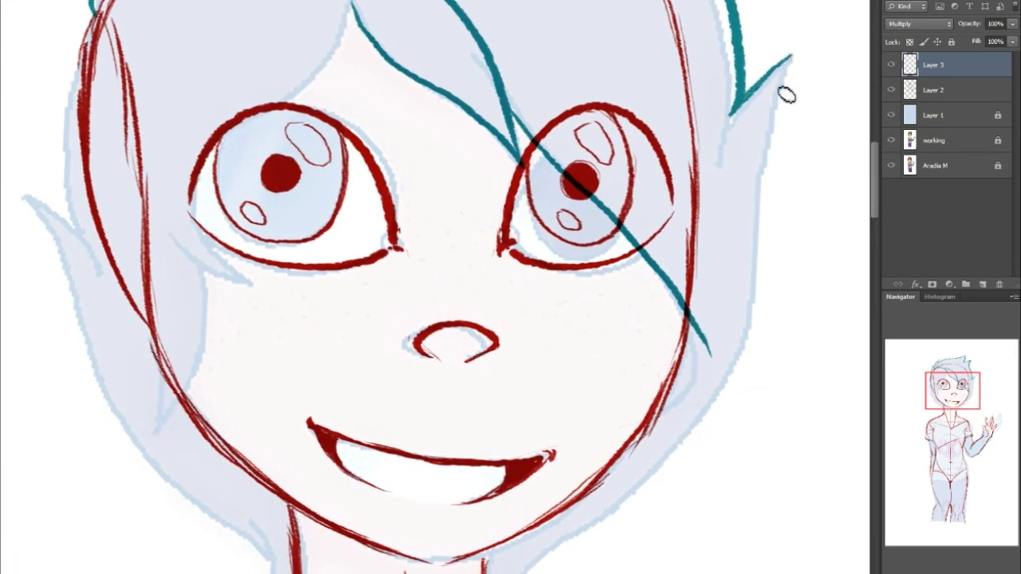
left_click_drag(792, 58, 767, 225)
key("ctrl+z")
mouse_move(793, 58)
left_mouse_down()
mouse_move(763, 202)
mouse_move(763, 277)
mouse_move(749, 328)
left_mouse_up()
left_click_drag(740, 371, 706, 408)
left_click_drag(971, 397, 966, 406)
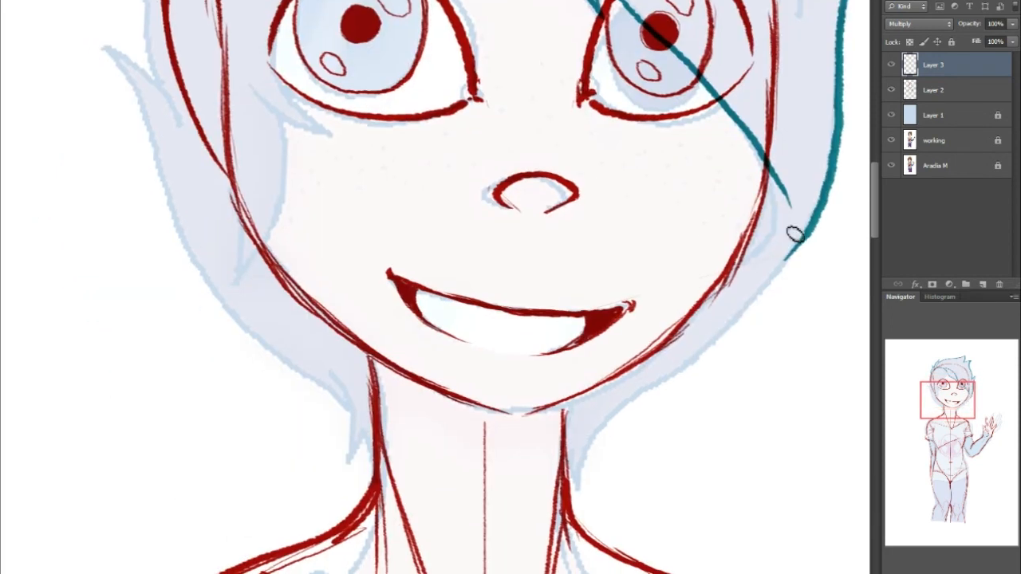
mouse_move(788, 256)
left_mouse_down()
mouse_move(709, 342)
mouse_move(604, 426)
mouse_move(603, 488)
left_mouse_up()
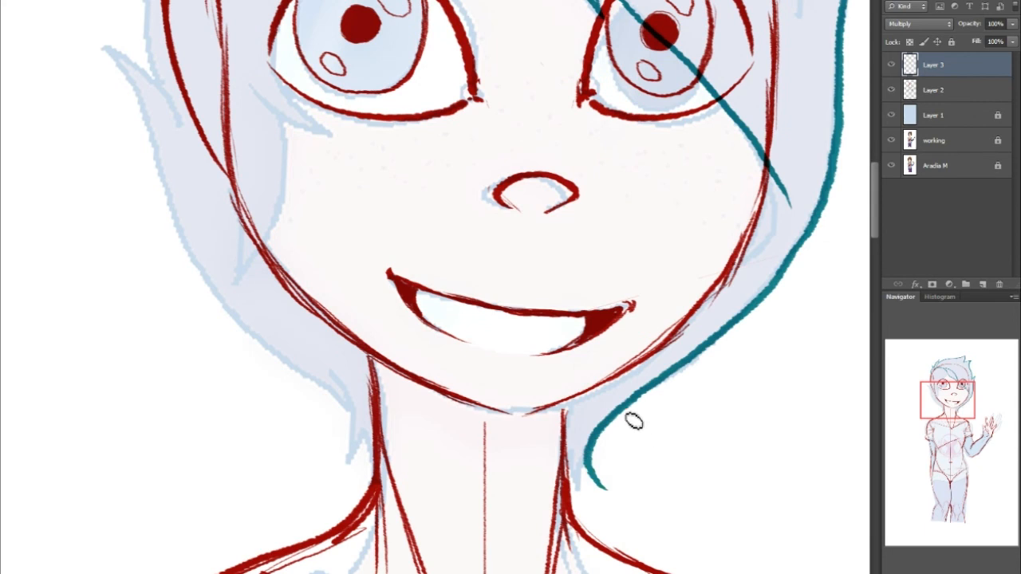
Outline the outer hair in teal on the larger eye's side, from the side tuft down to the pointed tip at the neck.
left_click_drag(948, 399, 943, 396)
left_click_drag(199, 103, 239, 177)
mouse_move(254, 231)
left_mouse_down()
mouse_move(433, 497)
mouse_move(426, 506)
left_mouse_up()
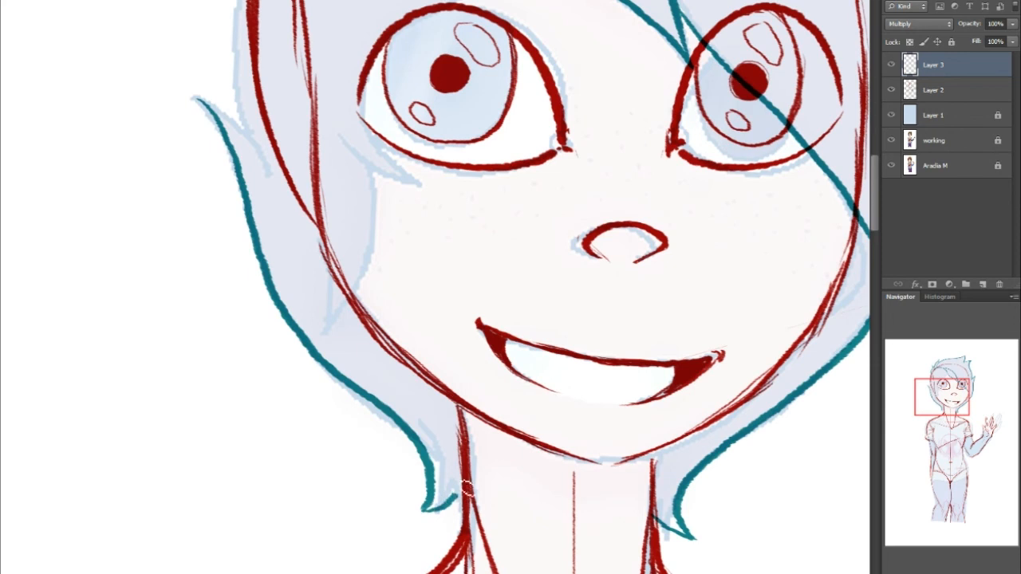
left_click_drag(201, 102, 245, 122)
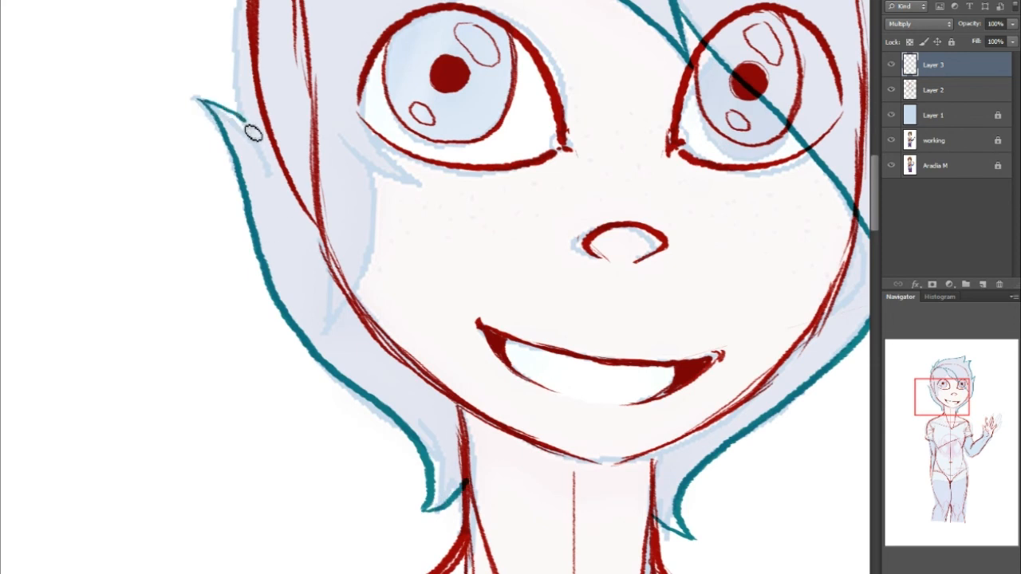
Draw the teal fringe edge curving across the larger eye to a point, plus the pointed side lock below it along the cheek.
left_click_drag(953, 392, 954, 381)
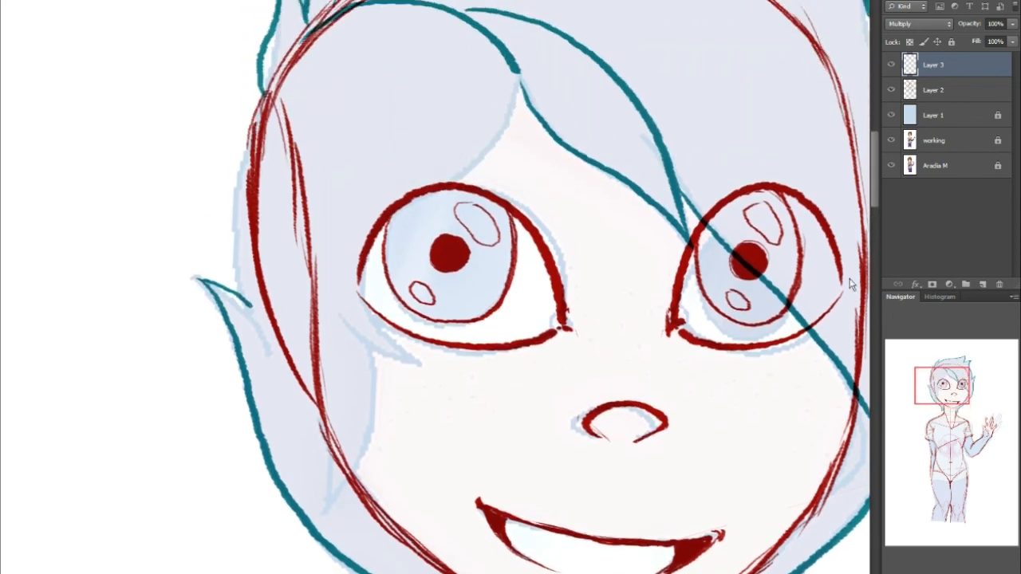
mouse_move(519, 76)
left_mouse_down()
mouse_move(471, 150)
mouse_move(389, 228)
mouse_move(361, 318)
mouse_move(425, 372)
left_mouse_up()
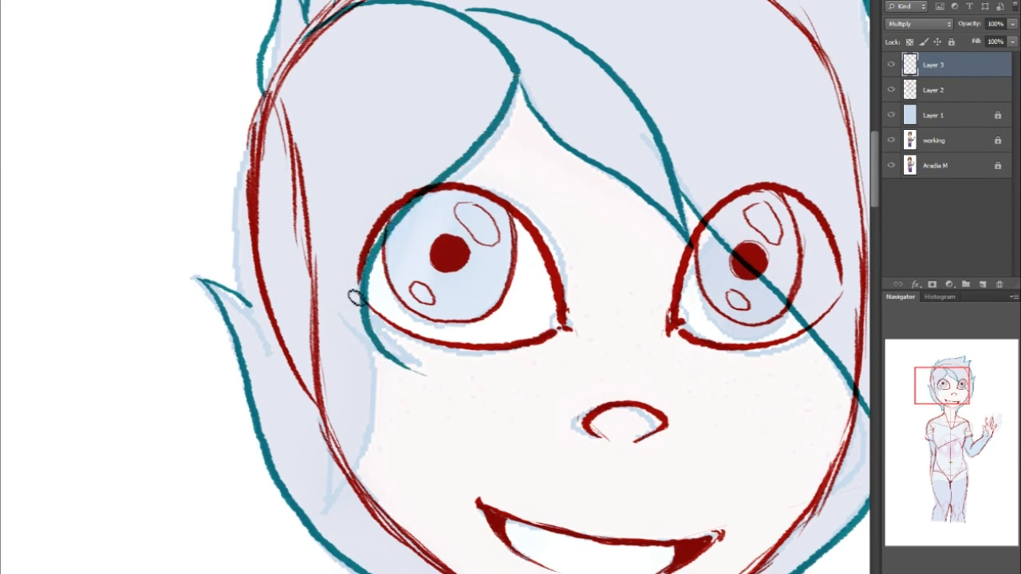
key("ctrl+z")
mouse_move(516, 76)
left_mouse_down()
mouse_move(374, 253)
mouse_move(403, 367)
mouse_move(441, 373)
left_mouse_up()
mouse_move(354, 340)
left_mouse_down()
mouse_move(375, 404)
mouse_move(323, 501)
left_mouse_up()
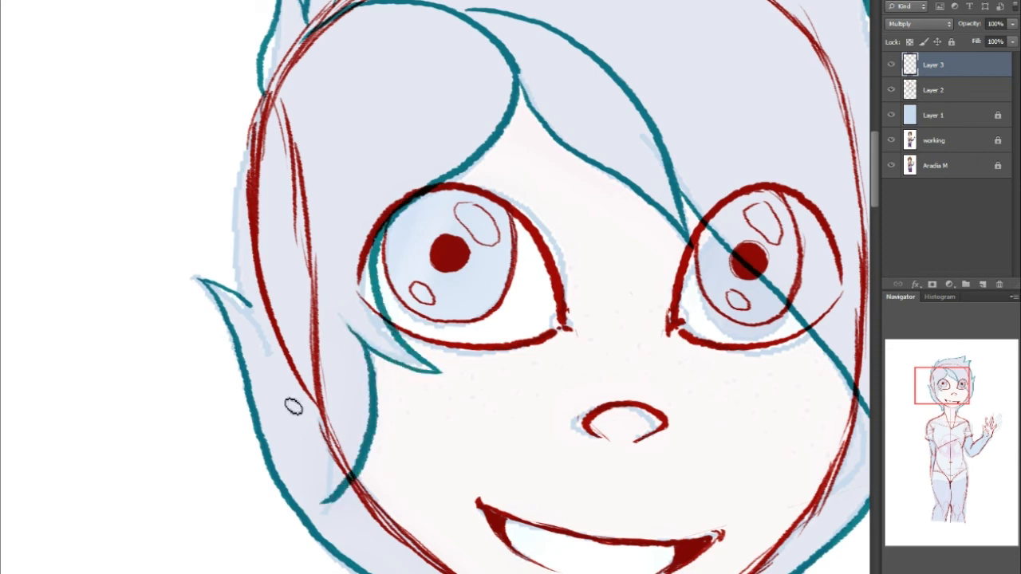
left_click_drag(319, 391, 321, 502)
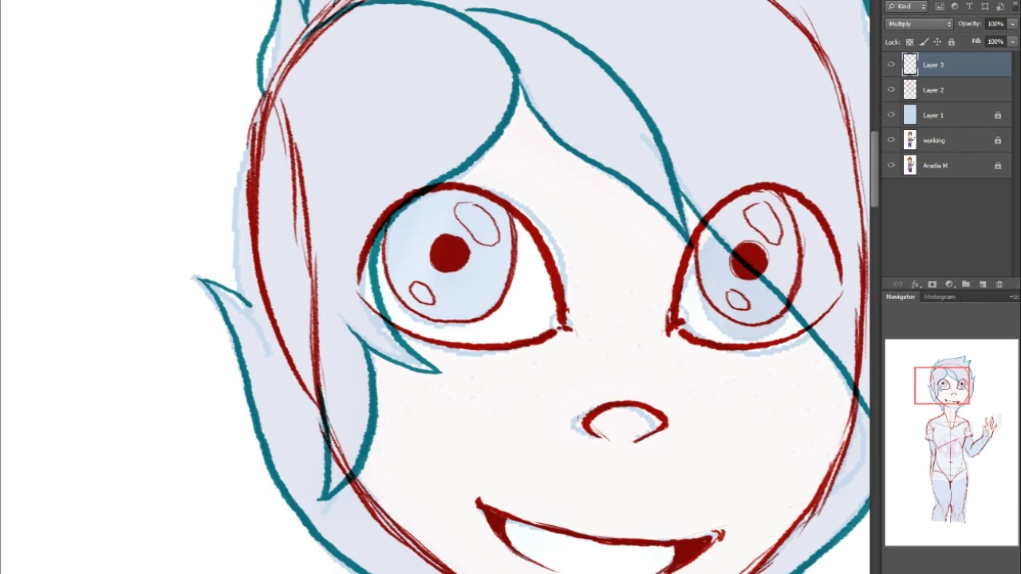
Draw the bulging teal outer hair edge between the side tuft beside the larger eye and the small spikes above it.
left_click_drag(942, 387, 932, 378)
mouse_move(381, 440)
left_mouse_down()
mouse_move(362, 329)
mouse_move(393, 263)
mouse_move(415, 243)
left_mouse_up()
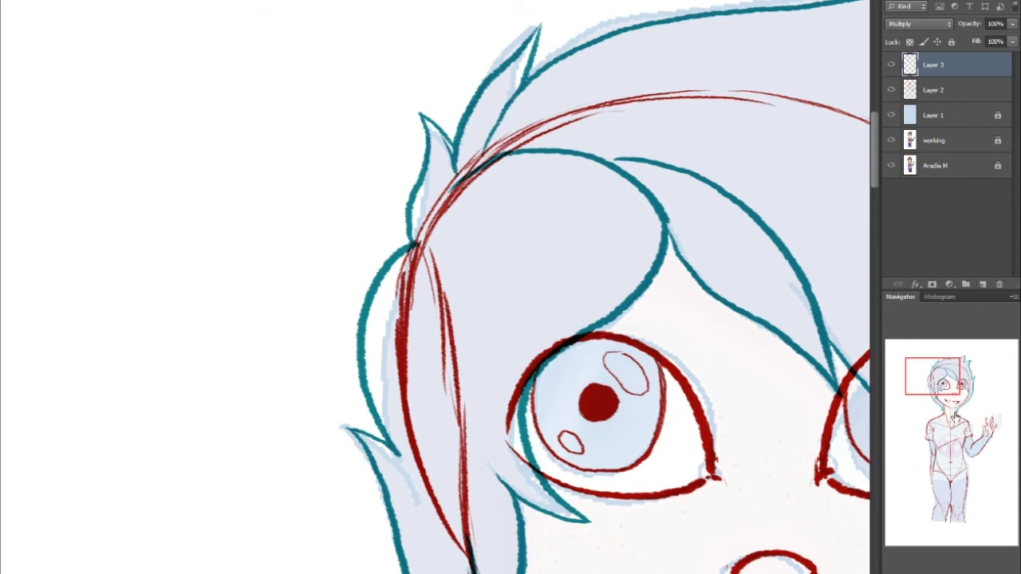
left_click_drag(951, 366, 955, 367)
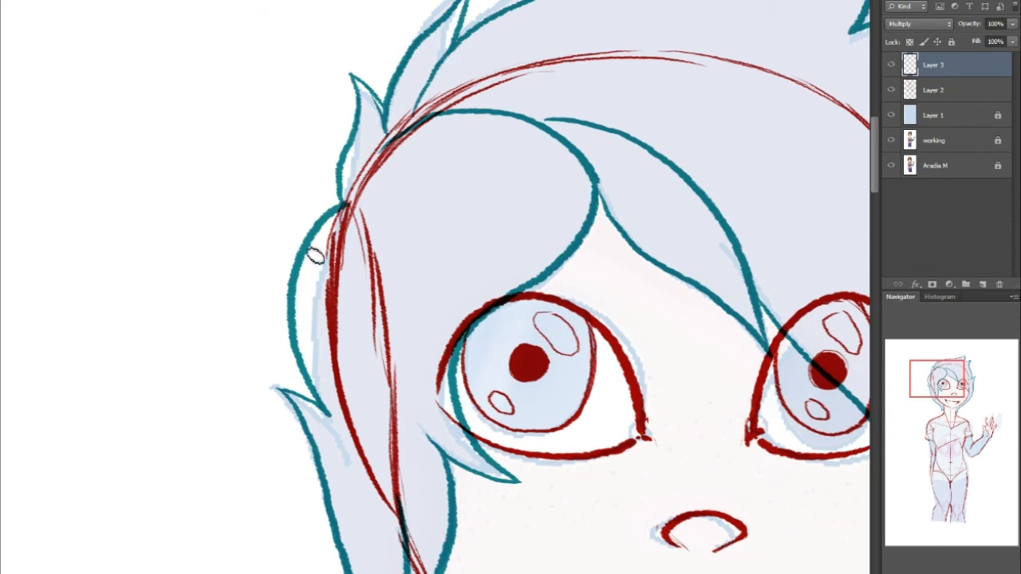
mouse_move(963, 382)
left_mouse_down()
mouse_move(978, 393)
mouse_move(969, 378)
left_mouse_up()
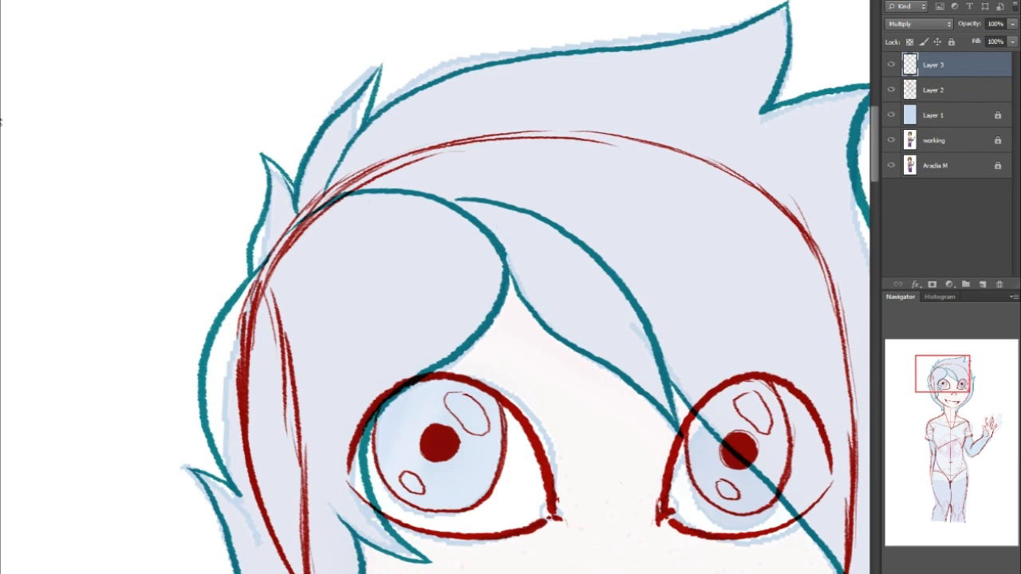
Sketch a small tilted head in teal on the blank area beside the character, with an eye line, a rounded side section and a neck.
left_click_drag(961, 380, 969, 401)
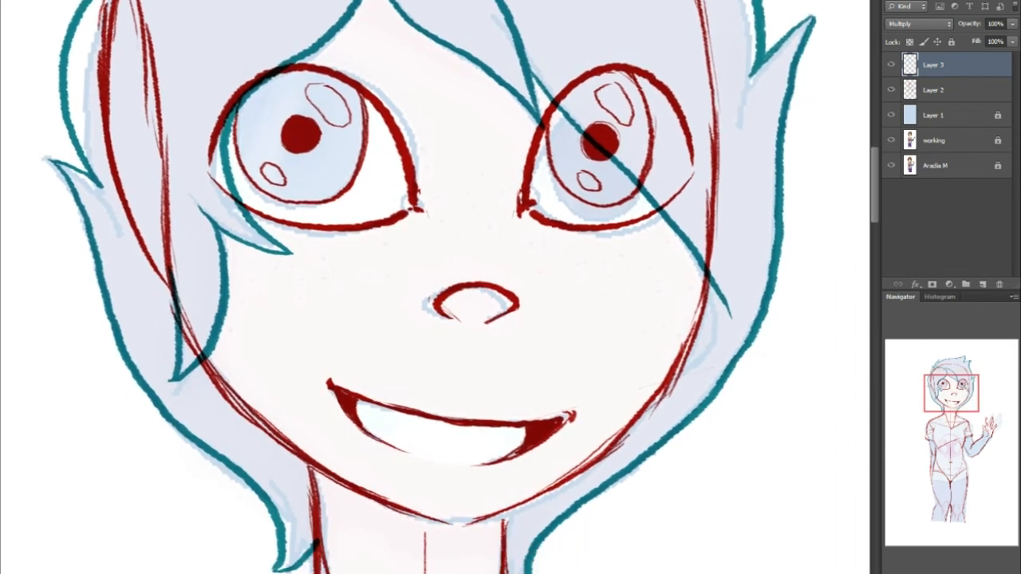
left_click(911, 527)
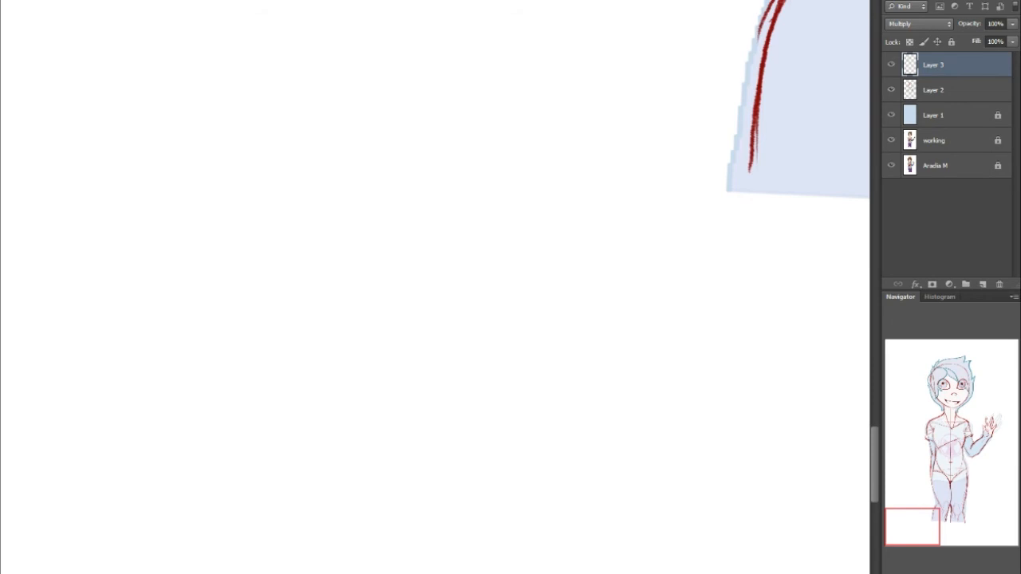
key("ctrl+minus")
left_click_drag(971, 515, 963, 407)
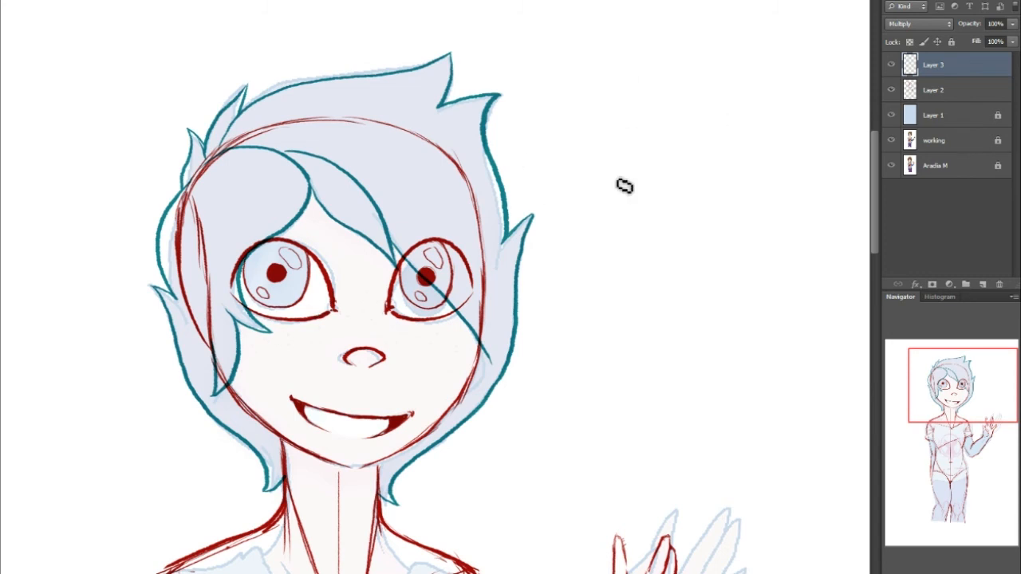
left_click_drag(986, 381, 986, 346)
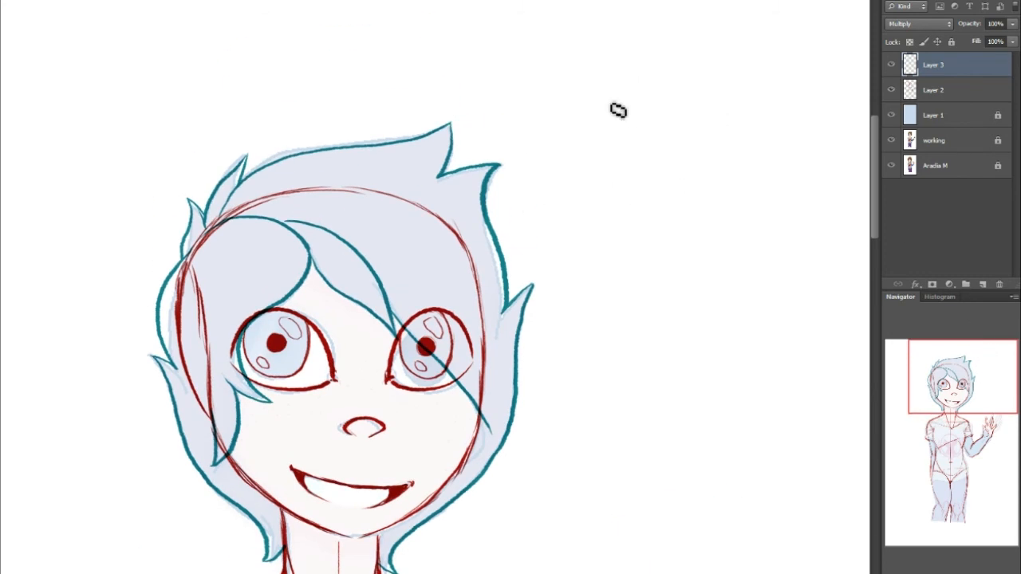
mouse_move(636, 113)
left_mouse_down()
mouse_move(653, 202)
mouse_move(680, 276)
mouse_move(684, 257)
mouse_move(717, 220)
left_mouse_up()
left_click_drag(636, 112, 681, 95)
mouse_move(662, 99)
left_mouse_down()
mouse_move(759, 133)
mouse_move(725, 168)
mouse_move(718, 224)
left_mouse_up()
left_click_drag(708, 142, 679, 266)
left_click_drag(630, 175, 710, 164)
mouse_move(730, 102)
left_mouse_down()
mouse_move(755, 147)
mouse_move(728, 195)
left_mouse_up()
mouse_move(718, 134)
left_mouse_down()
mouse_move(759, 263)
mouse_move(732, 305)
mouse_move(772, 271)
left_mouse_up()
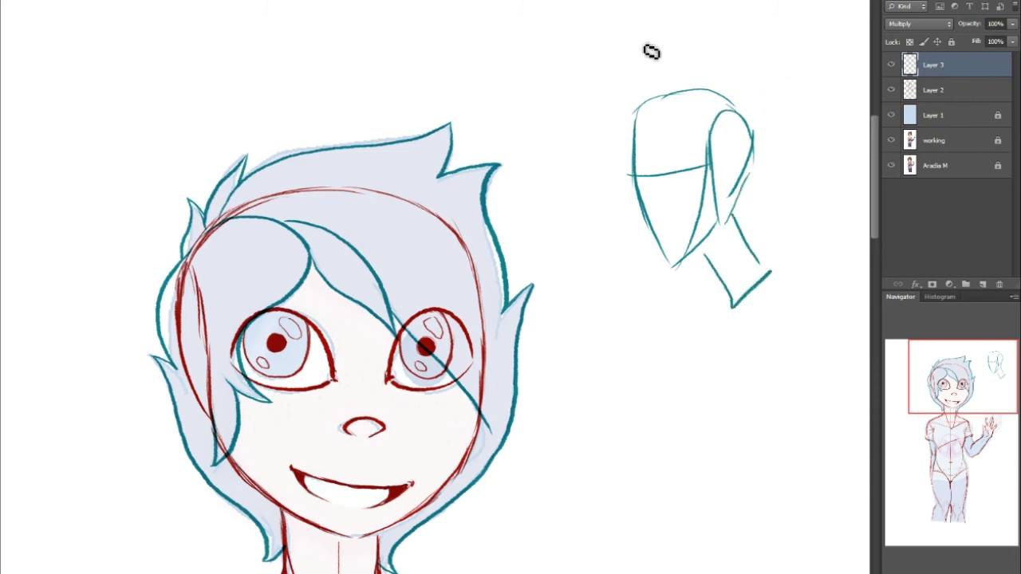
Frame the small head sketch with a boxy hair outline and add simple eyes, brows and a smile.
left_click_drag(635, 137, 650, 100)
left_click_drag(624, 114, 696, 95)
mouse_move(600, 137)
left_mouse_down()
mouse_move(621, 238)
mouse_move(645, 235)
left_mouse_up()
mouse_move(602, 138)
left_mouse_down()
mouse_move(656, 92)
mouse_move(754, 75)
mouse_move(767, 81)
mouse_move(801, 218)
mouse_move(762, 222)
mouse_move(792, 202)
left_mouse_up()
left_click_drag(632, 177, 708, 166)
mouse_move(664, 144)
left_mouse_down()
mouse_move(706, 149)
mouse_move(632, 167)
left_mouse_up()
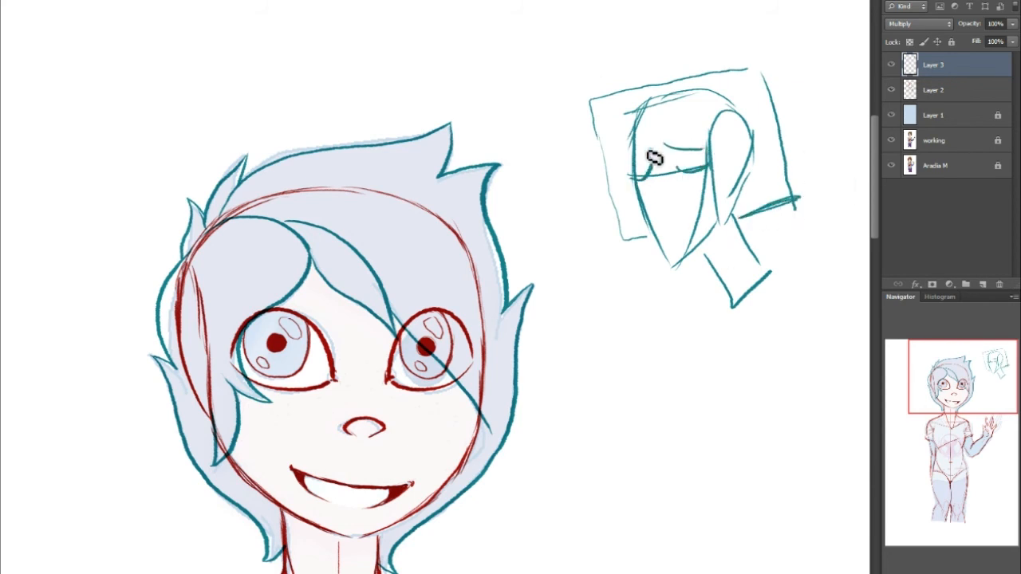
mouse_move(661, 228)
left_mouse_down()
mouse_move(683, 234)
mouse_move(692, 224)
left_mouse_up()
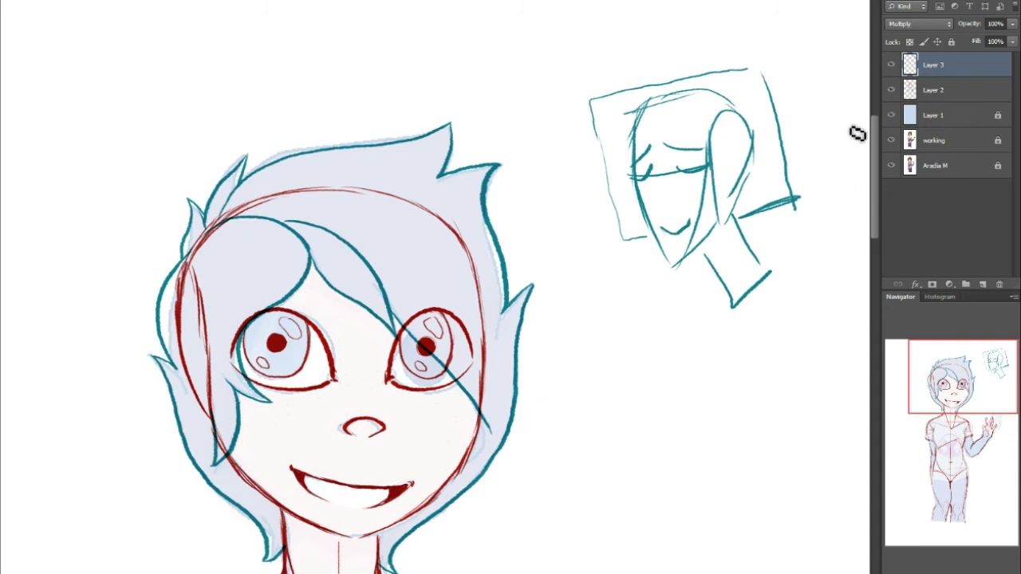
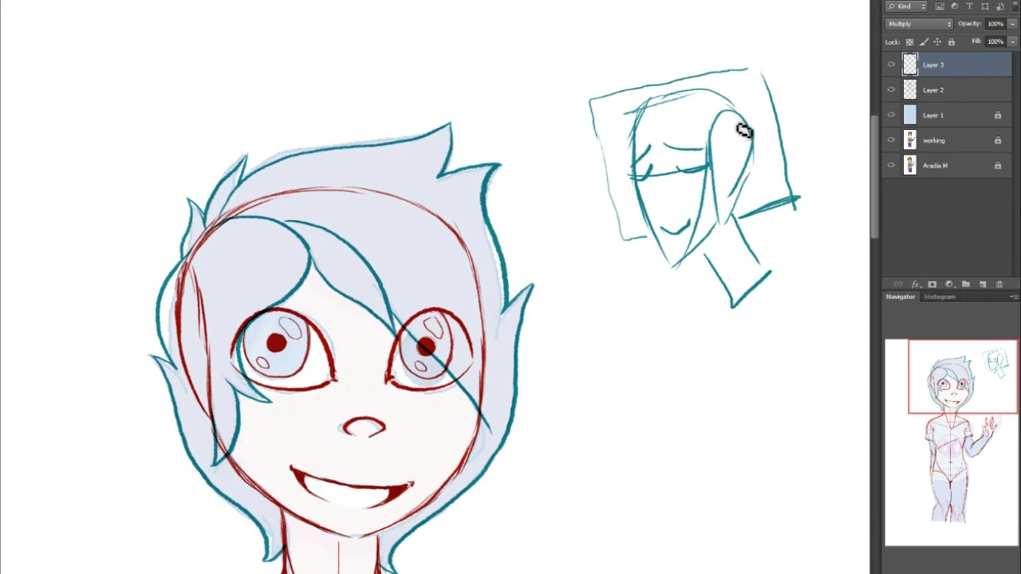
Add long pointed hair spikes in front of the small sketch's face and try jagged lines along the back of the head.
mouse_move(531, 70)
left_mouse_down()
mouse_move(645, 94)
mouse_move(606, 134)
left_mouse_up()
mouse_move(532, 83)
left_mouse_down()
mouse_move(625, 171)
mouse_move(571, 177)
left_mouse_up()
mouse_move(571, 176)
left_mouse_down()
mouse_move(624, 212)
mouse_move(642, 240)
left_mouse_up()
left_click_drag(724, 96, 742, 214)
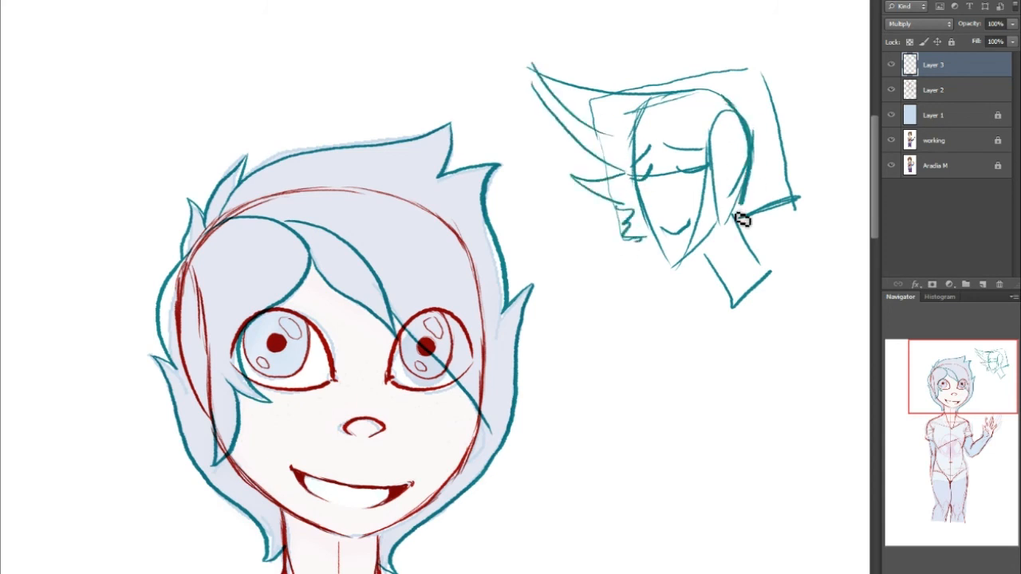
key("ctrl+z")
mouse_move(775, 114)
left_mouse_down()
mouse_move(782, 155)
mouse_move(753, 221)
left_mouse_up()
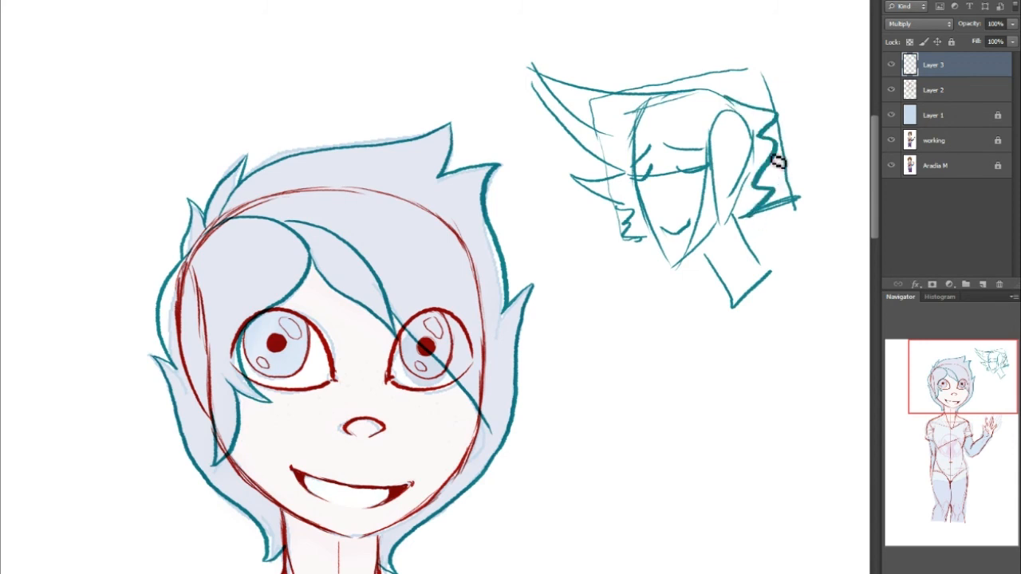
key("ctrl+z")
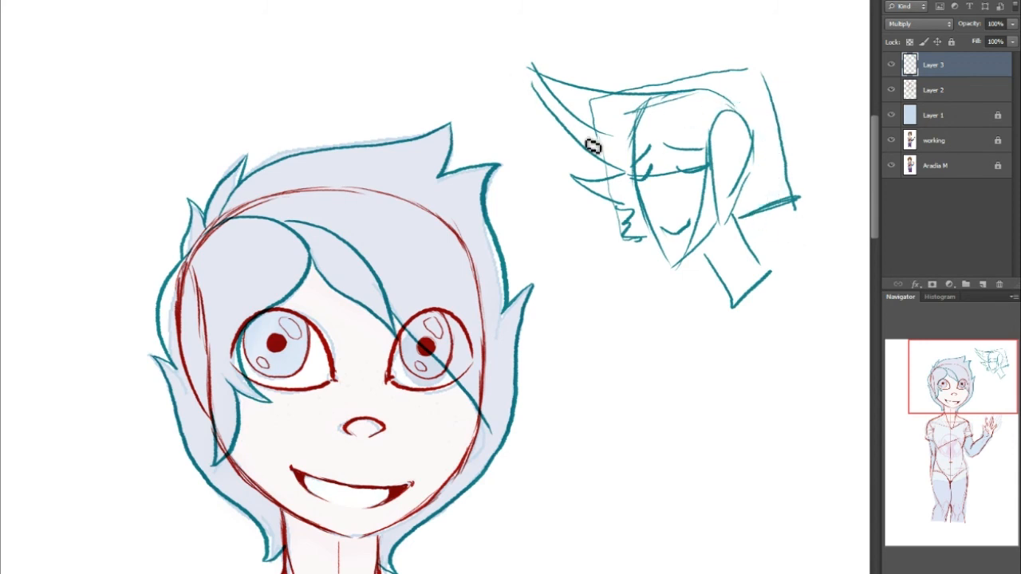
Draw a crown tuft and curved back hair edge on the small head, hatch the area in front of the face, and try hatching the back.
left_click_drag(683, 54, 789, 203)
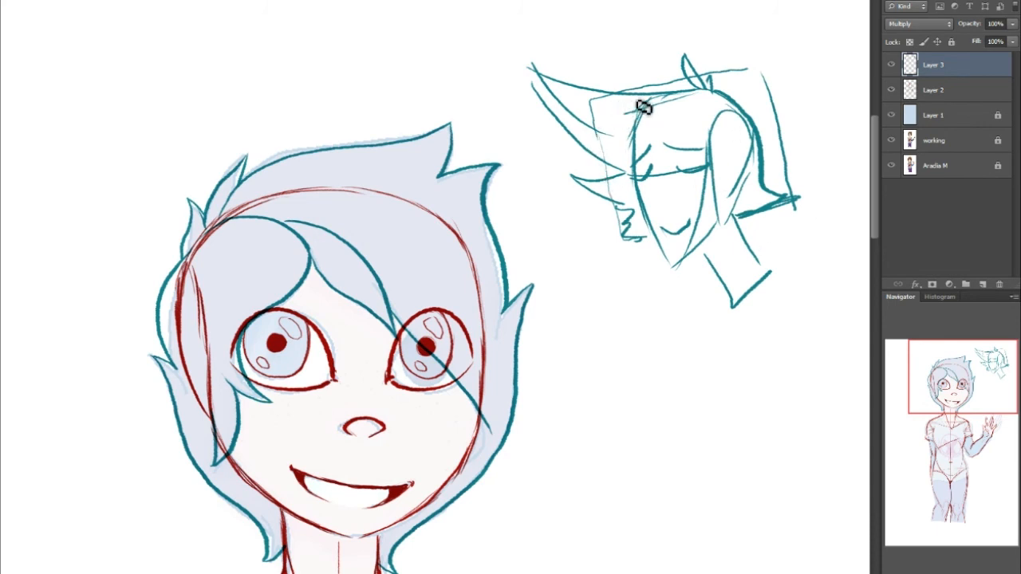
mouse_move(627, 104)
left_mouse_down()
mouse_move(608, 153)
mouse_move(640, 243)
left_mouse_up()
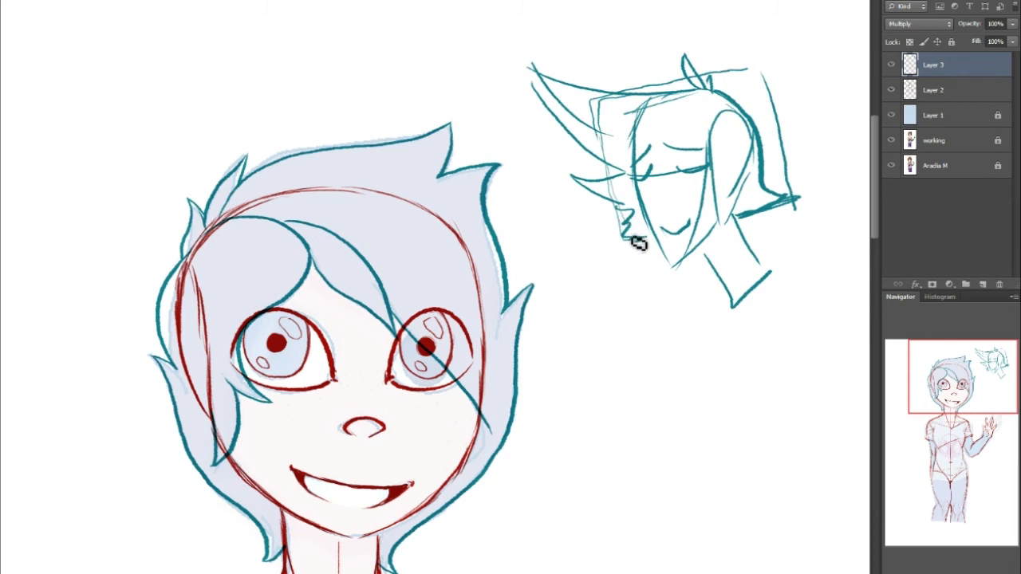
mouse_move(618, 104)
left_mouse_down()
mouse_move(654, 100)
mouse_move(621, 209)
mouse_move(650, 233)
left_mouse_up()
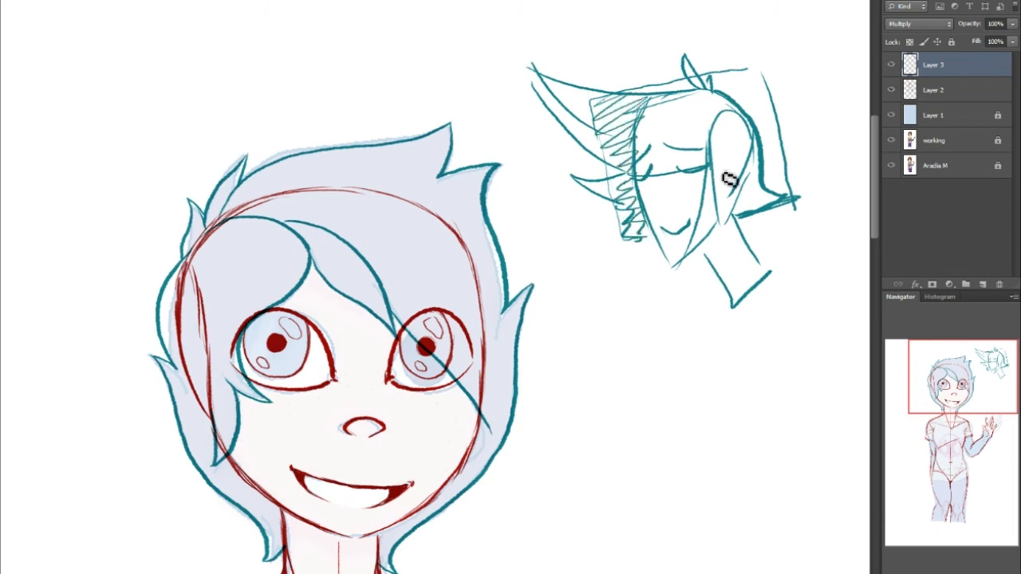
mouse_move(764, 93)
left_mouse_down()
mouse_move(736, 82)
mouse_move(758, 91)
mouse_move(756, 102)
mouse_move(737, 86)
mouse_move(746, 111)
mouse_move(776, 125)
mouse_move(789, 196)
left_mouse_up()
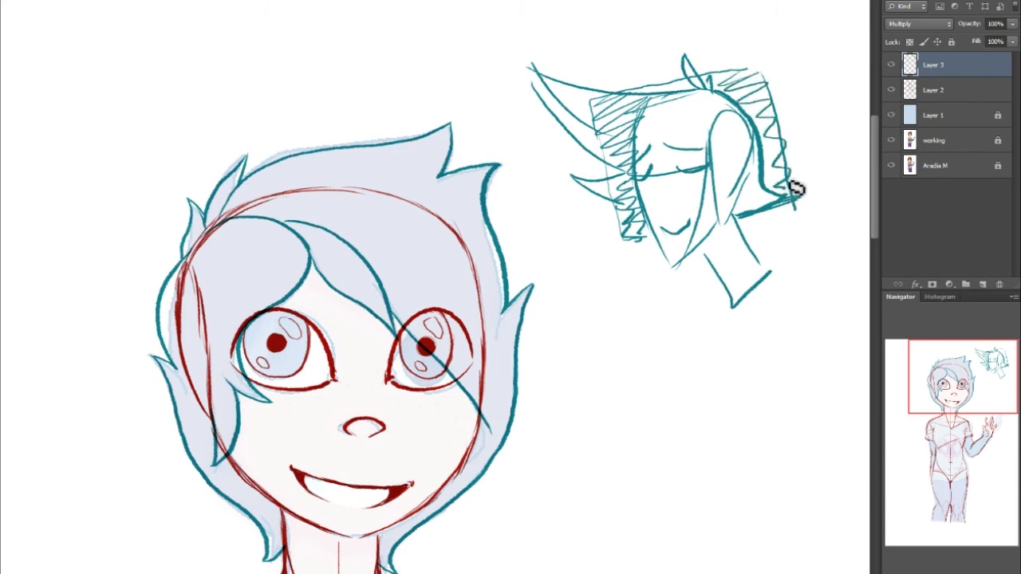
key("ctrl+z")
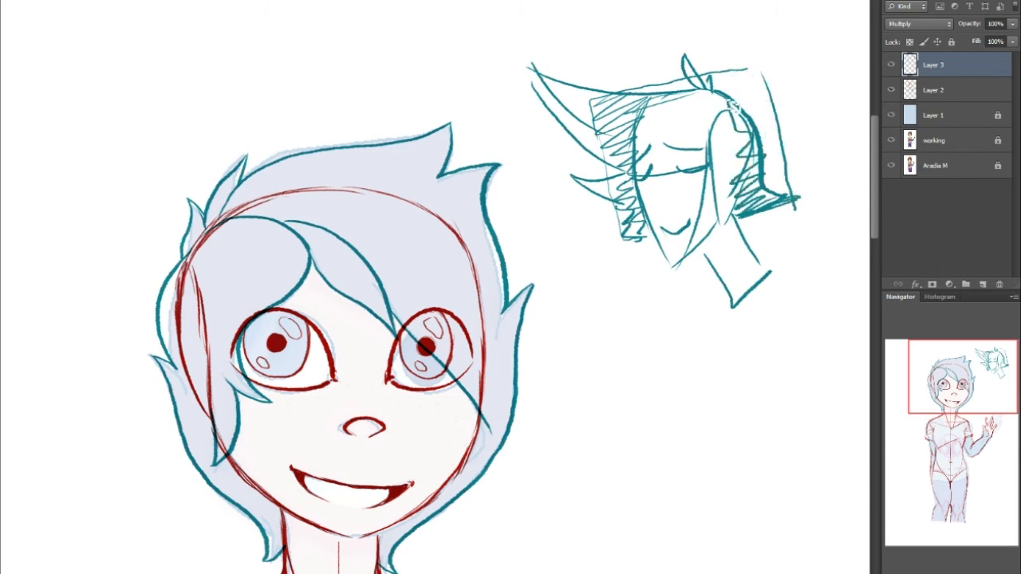
key("ctrl+z")
Thicken the curve around the small head's side section and draw crossing diagonal hair strokes over the face.
left_click_drag(729, 107, 724, 207)
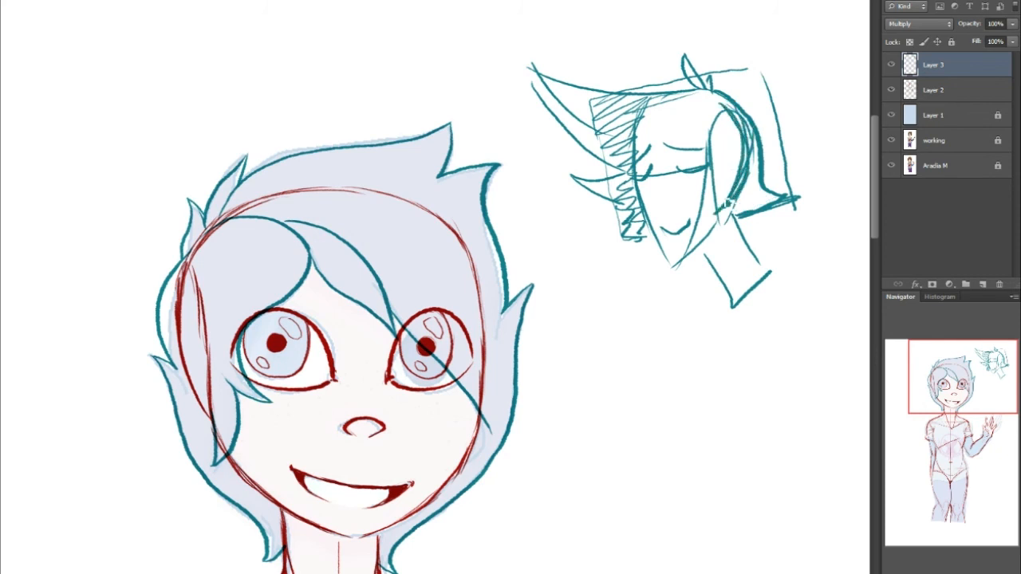
left_click_drag(751, 159, 642, 110)
left_click_drag(724, 106, 674, 209)
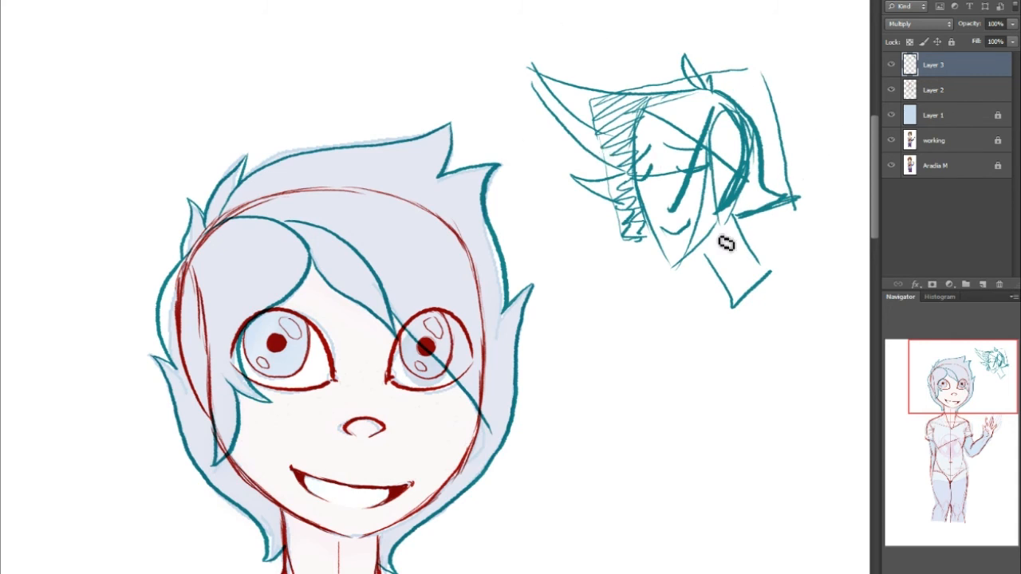
left_click_drag(968, 385, 973, 400)
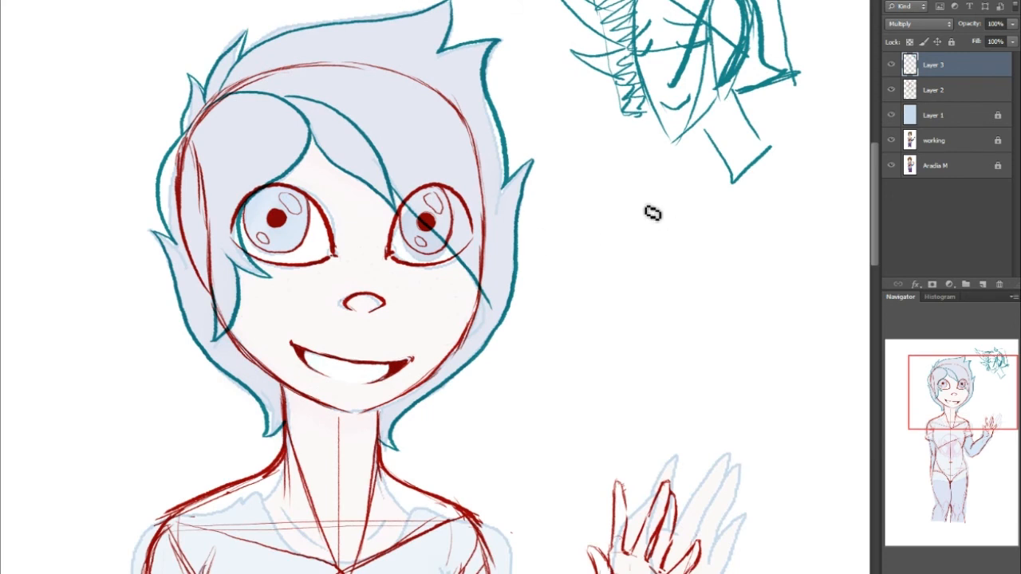
left_click_drag(993, 361, 999, 330)
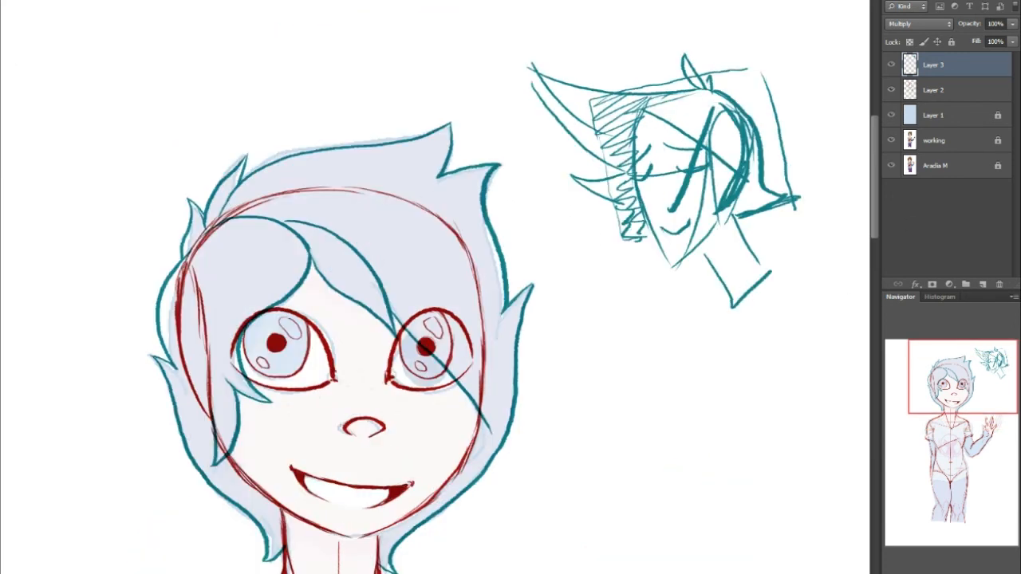
Select the small demonstration head sketch, delete it and clear the selection.
mouse_move(571, 207)
left_mouse_down()
mouse_move(630, 24)
mouse_move(797, 229)
mouse_move(595, 290)
left_mouse_up()
key("Delete")
key("ctrl+d")
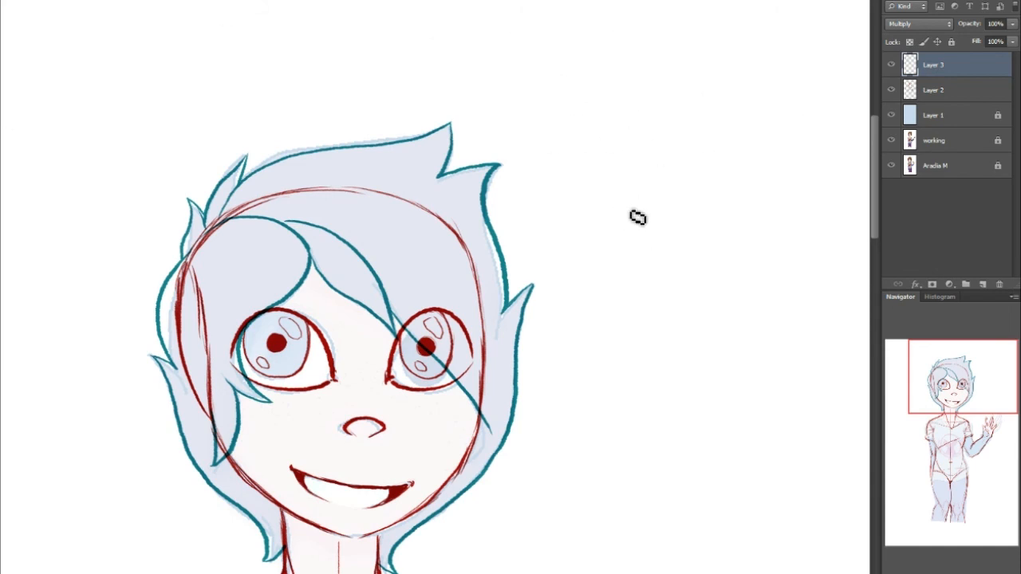
Sketch a small teal head beside the character with round hair shapes on top, circles at both sides and pointed tufts.
left_click_drag(697, 128, 635, 143)
mouse_move(644, 198)
left_mouse_down()
mouse_move(669, 162)
mouse_move(638, 150)
mouse_move(635, 271)
mouse_move(664, 301)
mouse_move(698, 301)
mouse_move(674, 306)
mouse_move(734, 247)
mouse_move(730, 184)
mouse_move(740, 218)
mouse_move(665, 106)
mouse_move(691, 154)
mouse_move(735, 169)
left_mouse_up()
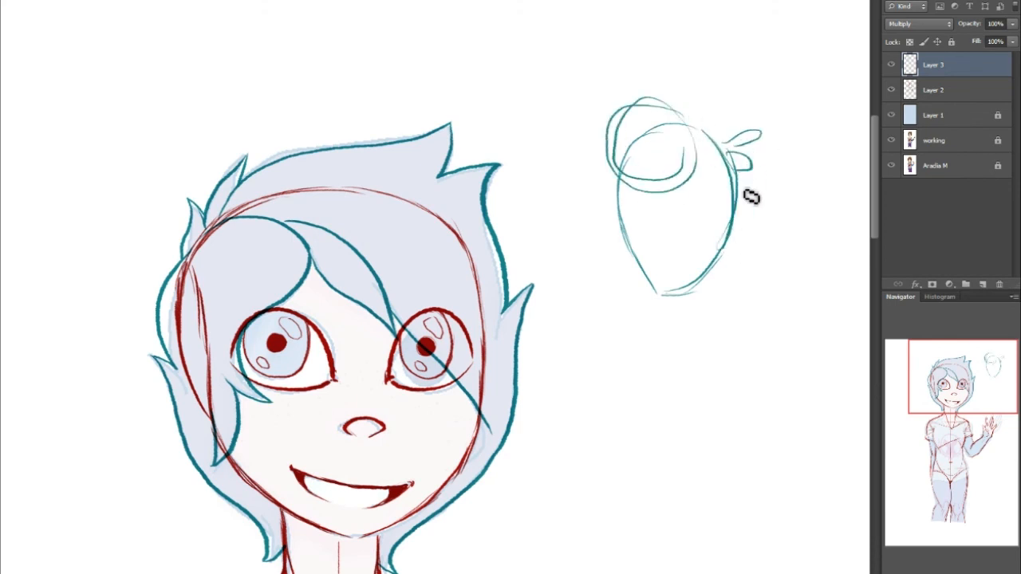
mouse_move(605, 196)
left_mouse_down()
mouse_move(584, 210)
mouse_move(603, 195)
left_mouse_up()
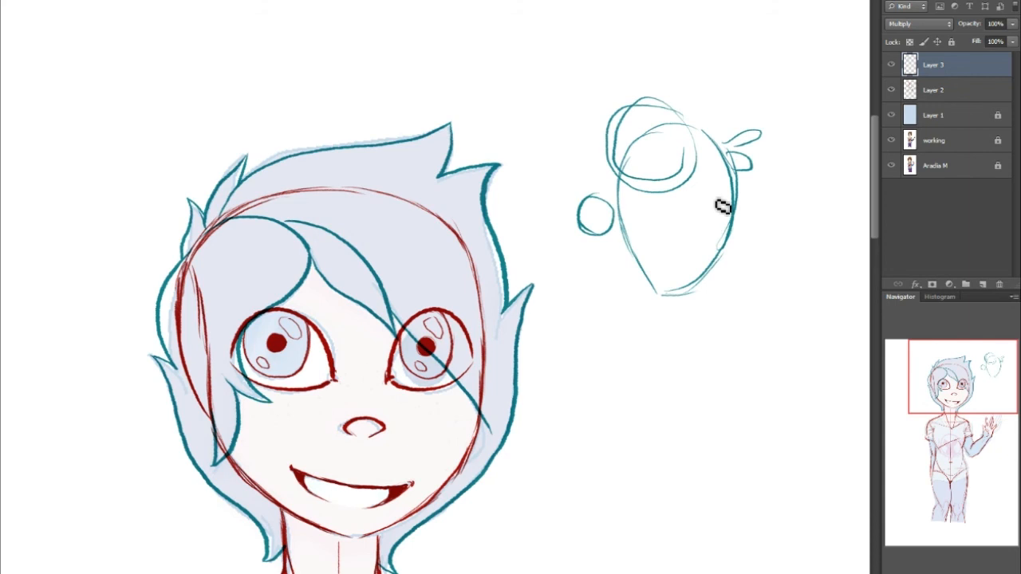
mouse_move(716, 203)
left_mouse_down()
mouse_move(728, 231)
mouse_move(708, 238)
mouse_move(714, 196)
left_mouse_up()
mouse_move(587, 216)
left_mouse_down()
mouse_move(627, 192)
mouse_move(626, 178)
mouse_move(571, 180)
mouse_move(616, 164)
mouse_move(613, 144)
mouse_move(592, 166)
mouse_move(613, 175)
mouse_move(567, 163)
left_mouse_up()
left_click_drag(613, 127, 590, 118)
Add curls around the small head's side circles, forehead strands, an angry brow, a frown and a horizontal line joining the circles.
left_click_drag(588, 239, 601, 245)
left_click_drag(581, 234, 622, 256)
mouse_move(708, 246)
left_mouse_down()
mouse_move(751, 225)
mouse_move(742, 252)
left_mouse_up()
mouse_move(691, 161)
left_mouse_down()
mouse_move(723, 200)
mouse_move(709, 150)
mouse_move(722, 222)
left_mouse_up()
left_click_drag(649, 262, 684, 269)
key("ctrl+z")
mouse_move(623, 206)
left_mouse_down()
mouse_move(650, 212)
mouse_move(696, 190)
mouse_move(657, 210)
left_mouse_up()
left_click_drag(612, 213, 708, 209)
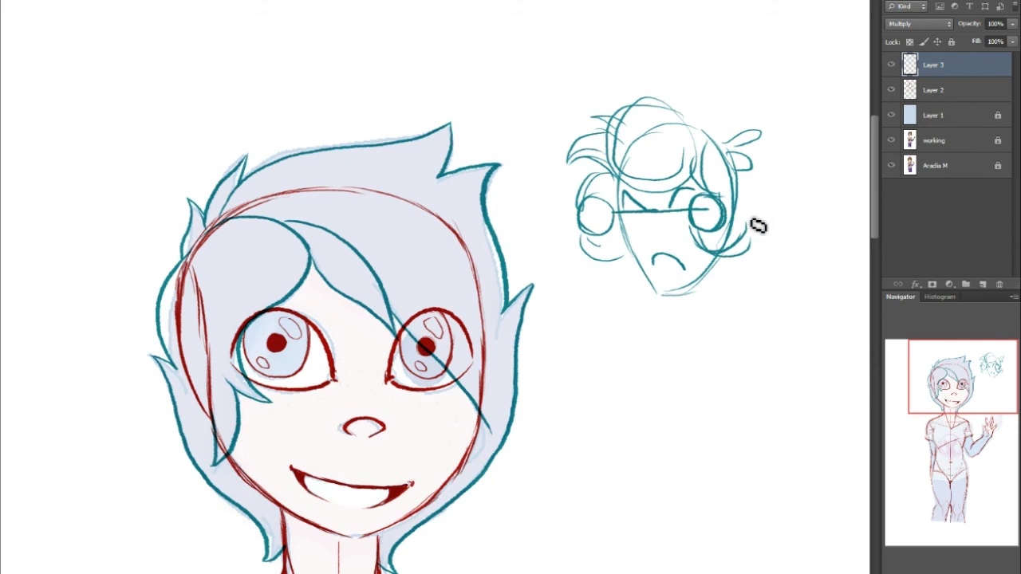
Thicken the long hair edge beside the small face and erase parts of the two side circles.
mouse_move(708, 124)
left_mouse_down()
mouse_move(740, 232)
mouse_move(755, 232)
left_mouse_up()
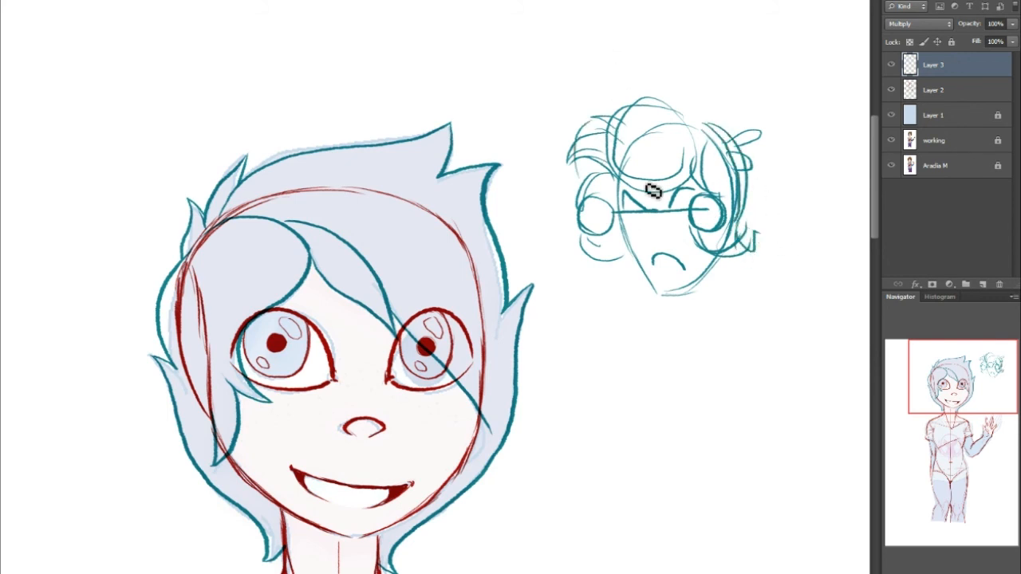
left_click_drag(580, 233, 611, 343)
key("ctrl+z")
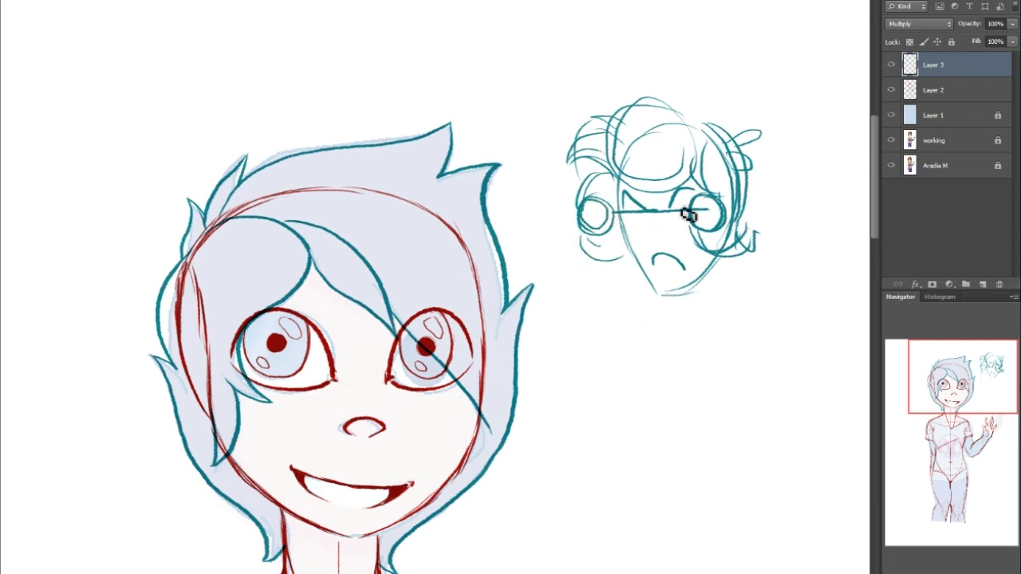
left_click_drag(724, 216, 707, 214)
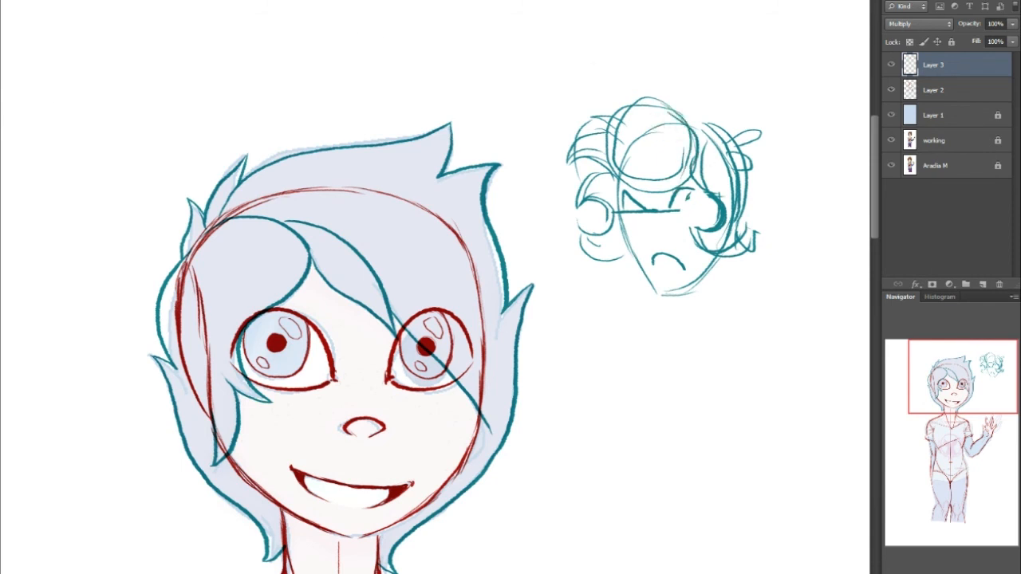
Add a neck and a loose curl below the small head's jaw, and draw a long curved ponytail sweeping outward.
left_click_drag(566, 154, 630, 119)
left_click_drag(679, 301, 714, 329)
left_click_drag(723, 279, 720, 327)
left_click_drag(679, 299, 685, 337)
mouse_move(752, 234)
left_mouse_down()
mouse_move(807, 296)
mouse_move(813, 272)
mouse_move(811, 312)
left_mouse_up()
left_click_drag(772, 244, 809, 304)
left_click_drag(622, 267, 644, 309)
left_click_drag(756, 238, 819, 287)
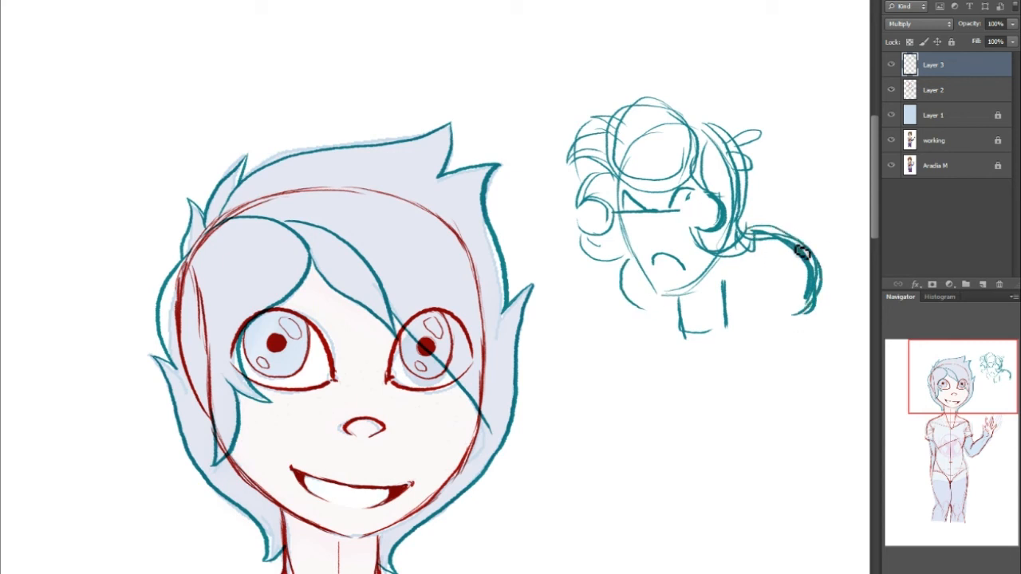
Draw arrows pointing at the small head's hair tuft and ponytail tip, plus two parallel diagonal guide lines across the head.
left_click_drag(762, 236, 824, 277)
mouse_move(534, 69)
left_mouse_down()
mouse_move(575, 114)
mouse_move(581, 97)
left_mouse_up()
left_click_drag(860, 363, 813, 330)
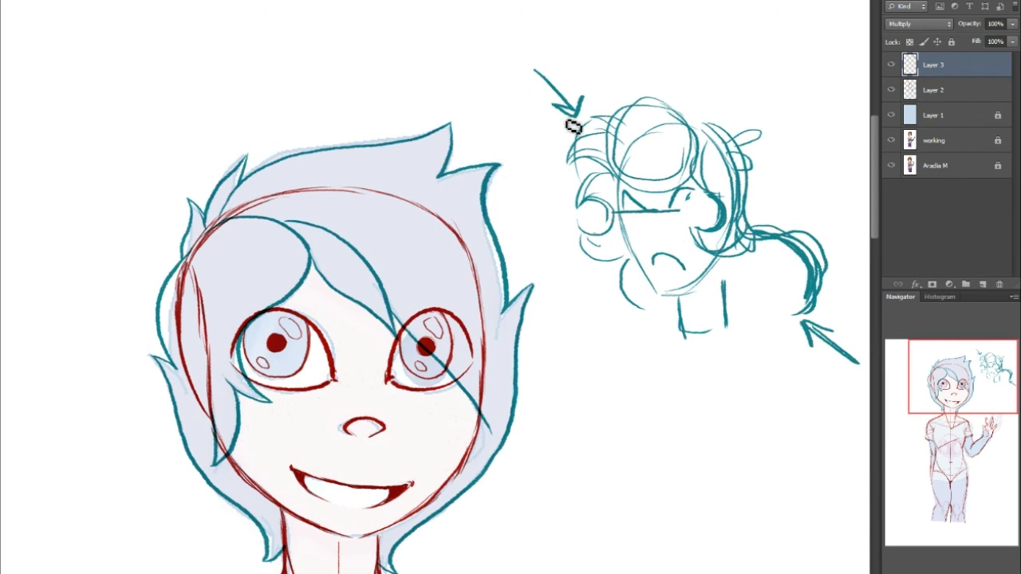
left_click_drag(567, 189, 724, 319)
left_click_drag(638, 86, 774, 198)
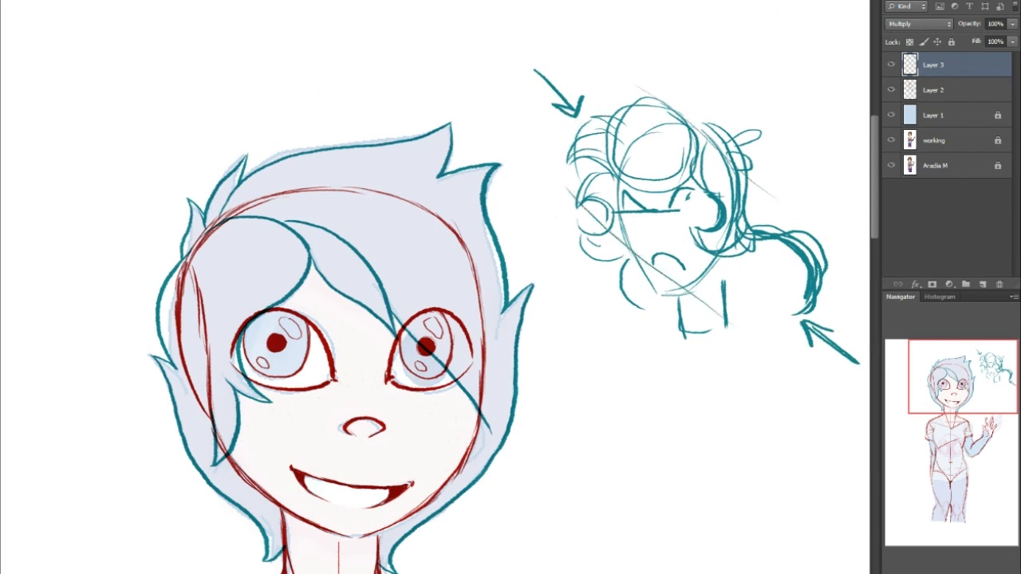
Select the whole small angry head sketch with its arrows, delete it and clear the selection.
mouse_move(559, 260)
left_mouse_down()
mouse_move(855, 102)
mouse_move(653, 357)
left_mouse_up()
key("Delete")
key("ctrl+d")
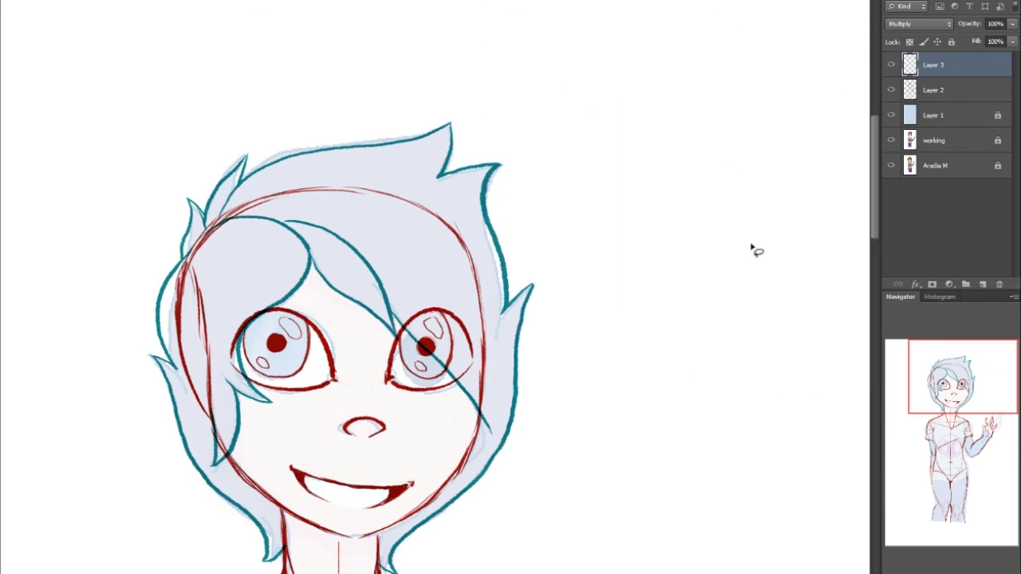
Draw the shirt's curved teal neckline around the base of the neck and curved sleeve seams at both shoulders.
scroll(638, 379, "down", 10)
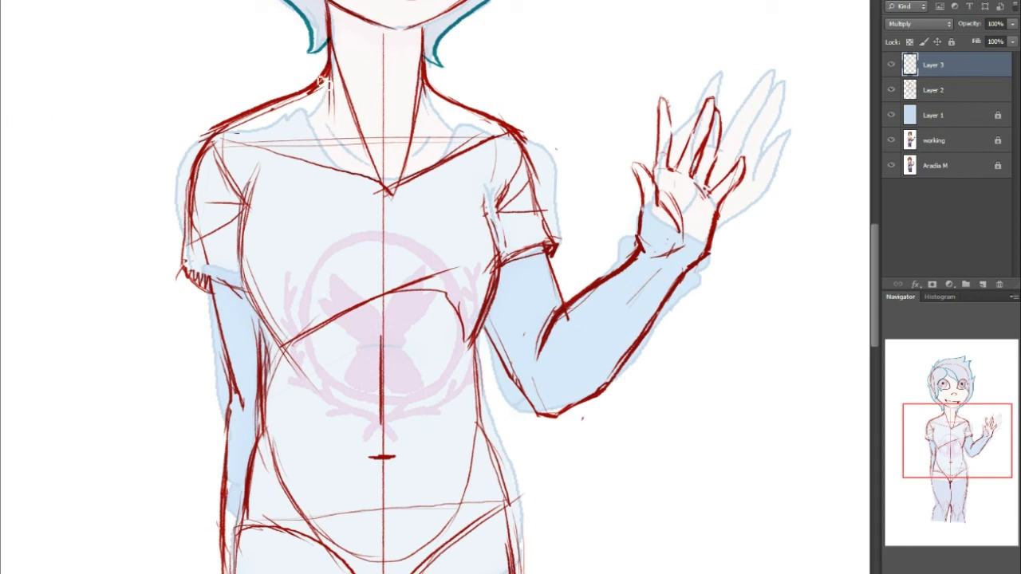
left_click_drag(437, 116, 433, 80)
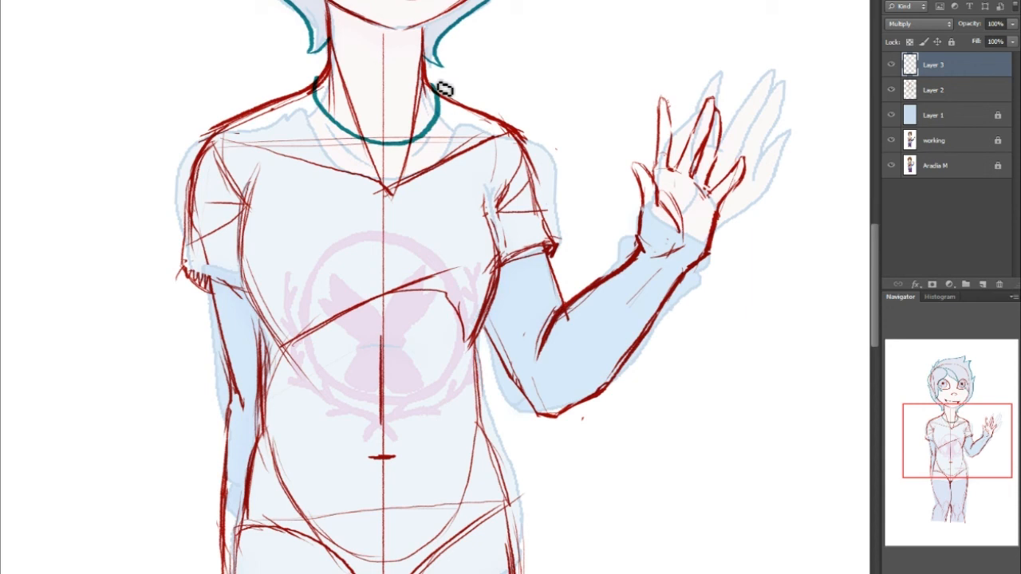
left_click_drag(316, 94, 310, 78)
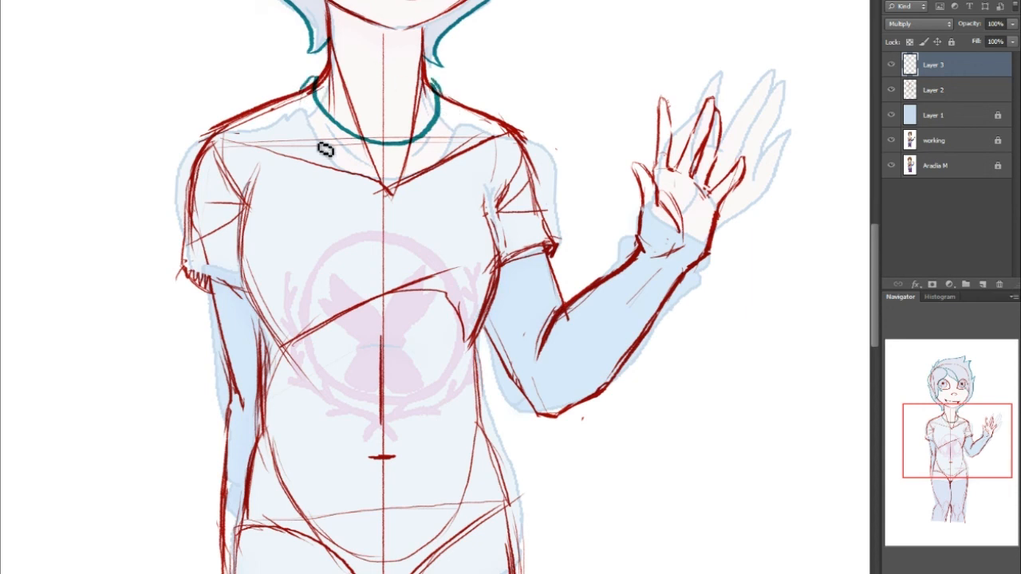
left_click_drag(494, 119, 481, 213)
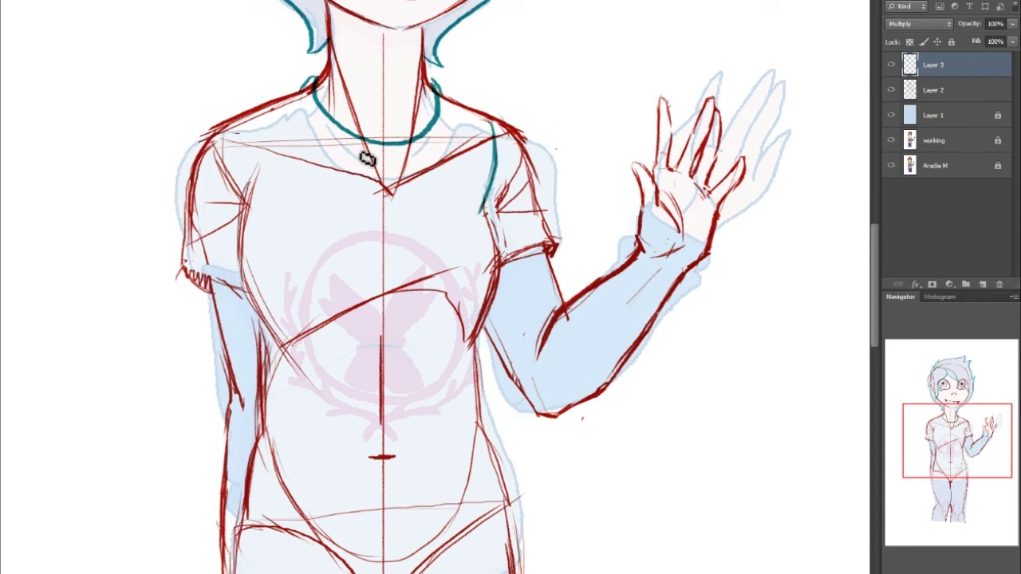
left_click_drag(223, 134, 255, 209)
left_click_drag(475, 190, 501, 263)
Draw curved shirt folds across the waist below the chest and outline both sides of the shirt down to the hips.
left_click_drag(256, 321, 368, 472)
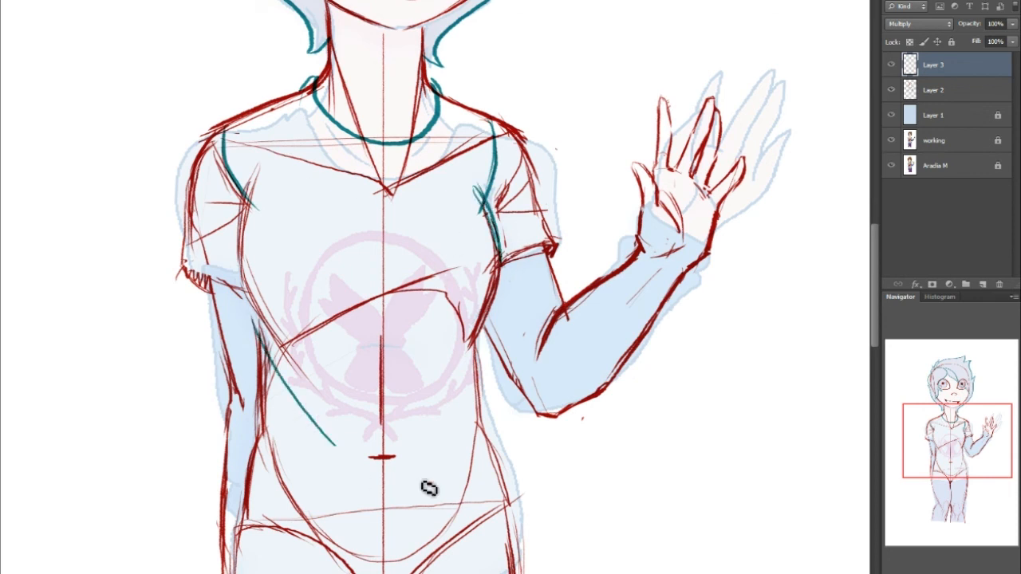
left_click_drag(734, 486, 710, 376)
left_click_drag(228, 214, 452, 316)
left_click_drag(456, 247, 377, 313)
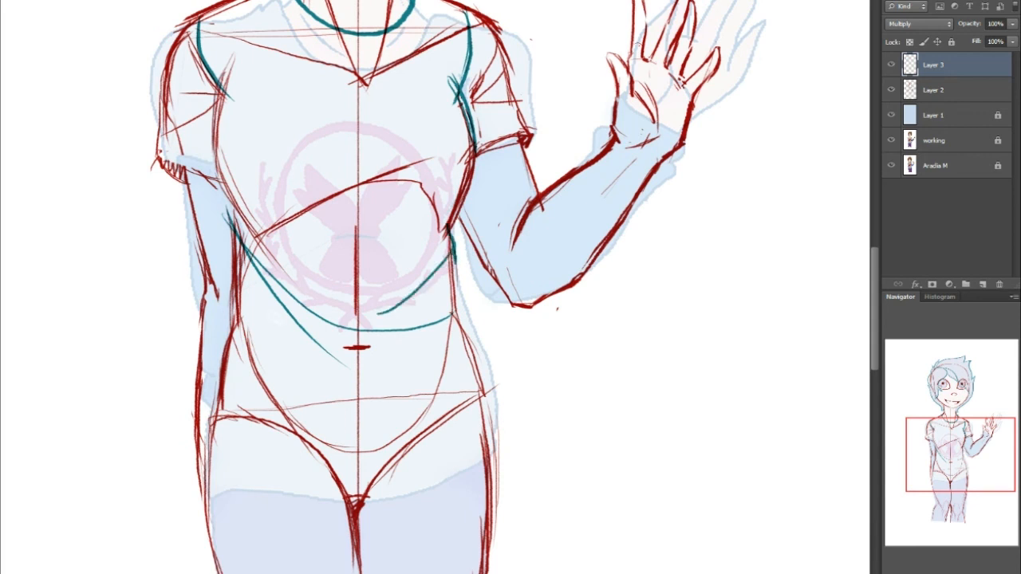
left_click_drag(454, 262, 476, 358)
key("ctrl+z")
left_click_drag(452, 240, 488, 389)
mouse_move(228, 252)
left_mouse_down()
mouse_move(222, 403)
mouse_move(209, 448)
left_mouse_up()
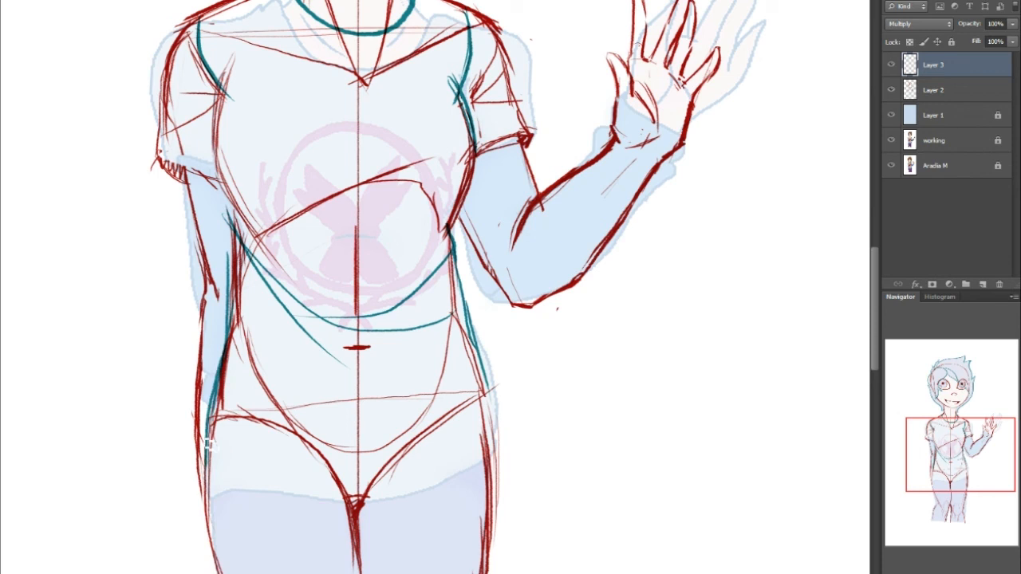
Draw the shirt's curved hem across the upper thighs, redo one half of it and extend the side edge to meet it.
mouse_move(209, 498)
left_mouse_down()
mouse_move(253, 484)
mouse_move(327, 489)
mouse_move(363, 509)
mouse_move(494, 478)
left_mouse_up()
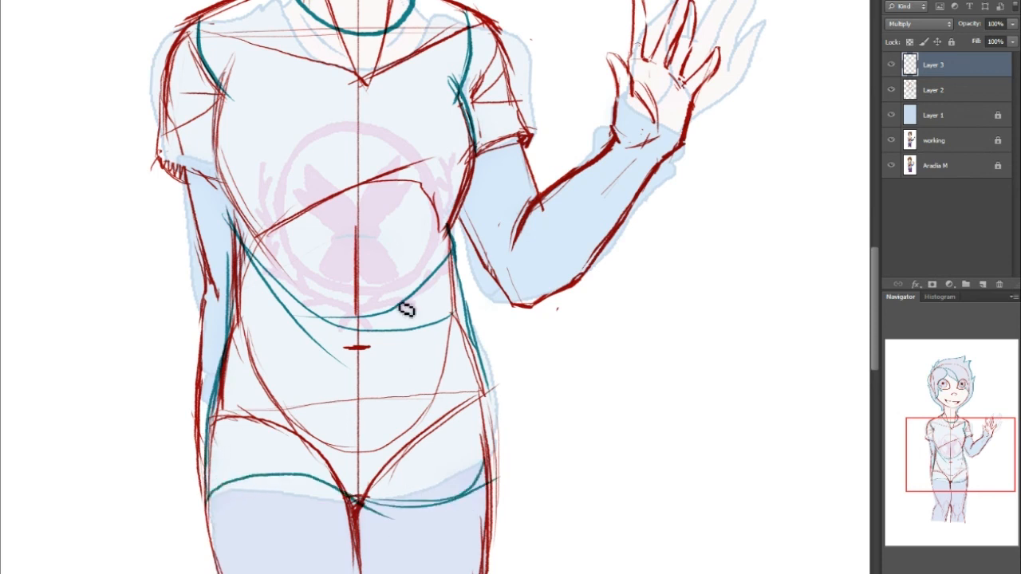
key("ctrl+z")
left_click_drag(352, 499, 506, 477)
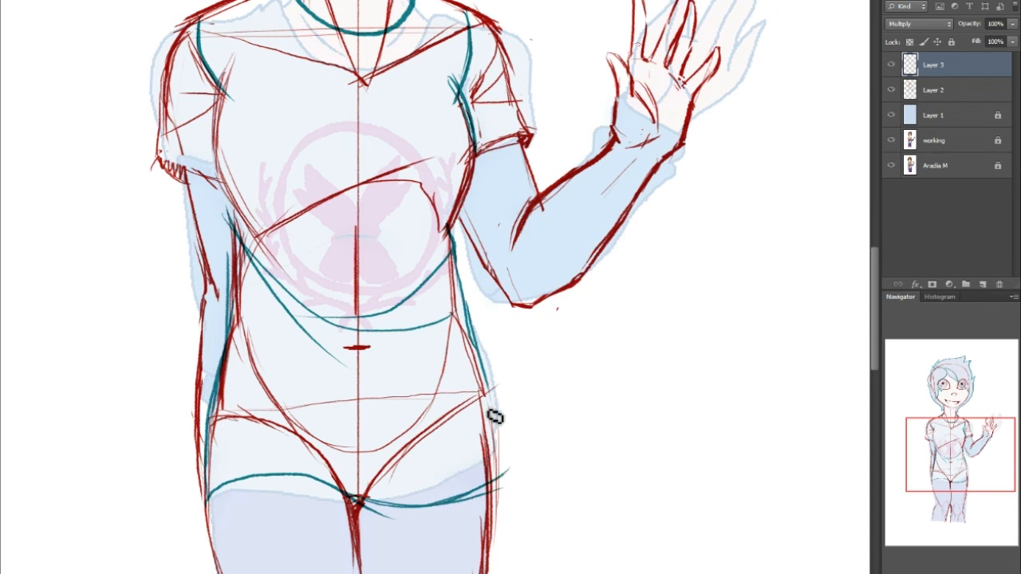
left_click_drag(486, 386, 498, 476)
left_click_drag(206, 510, 495, 459)
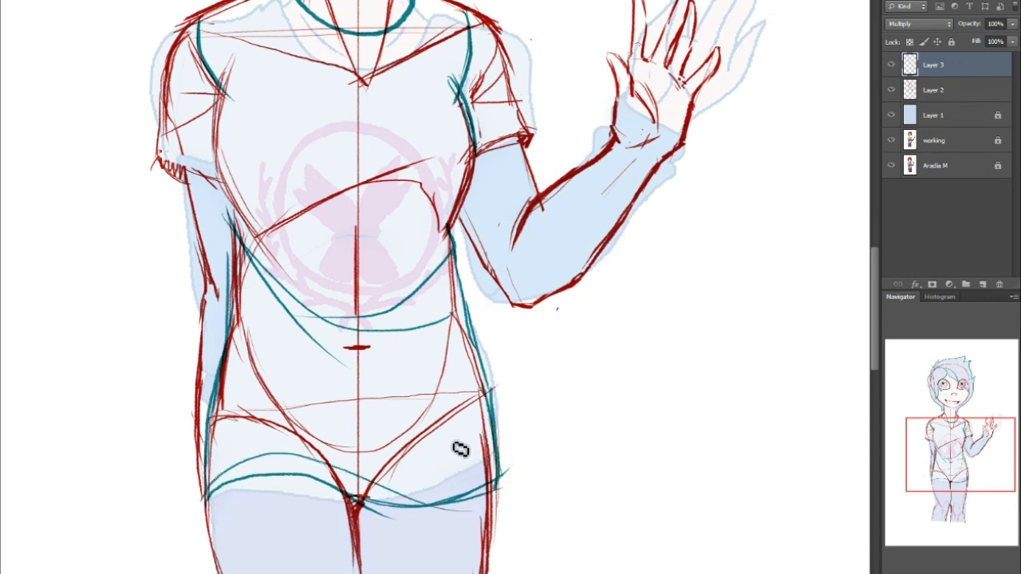
Outline a loose long sleeve on the raised forearm with elbow folds, a bunched cuff at the wrist and a curved fold.
left_click_drag(940, 451, 932, 425)
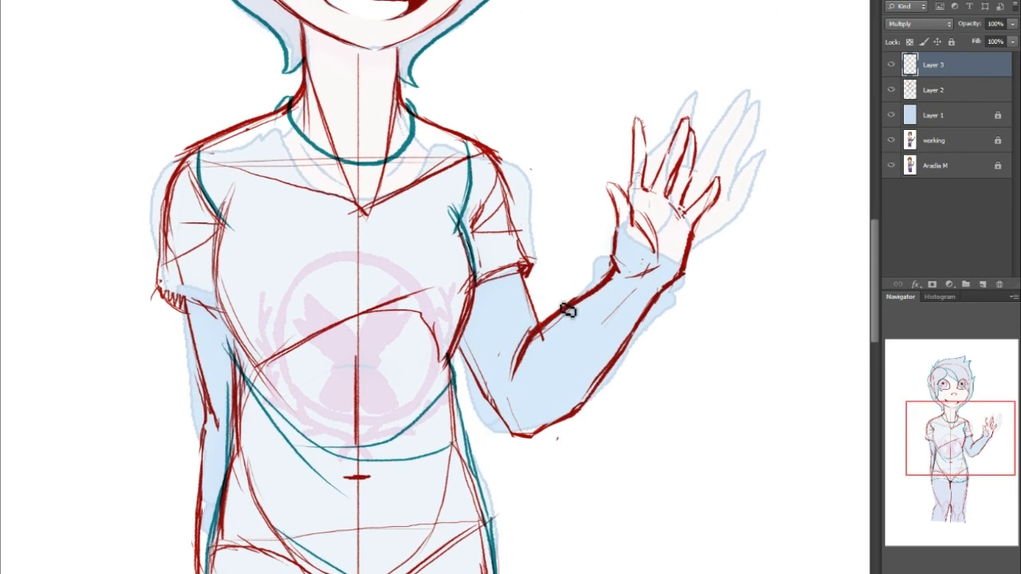
left_click_drag(536, 318, 520, 403)
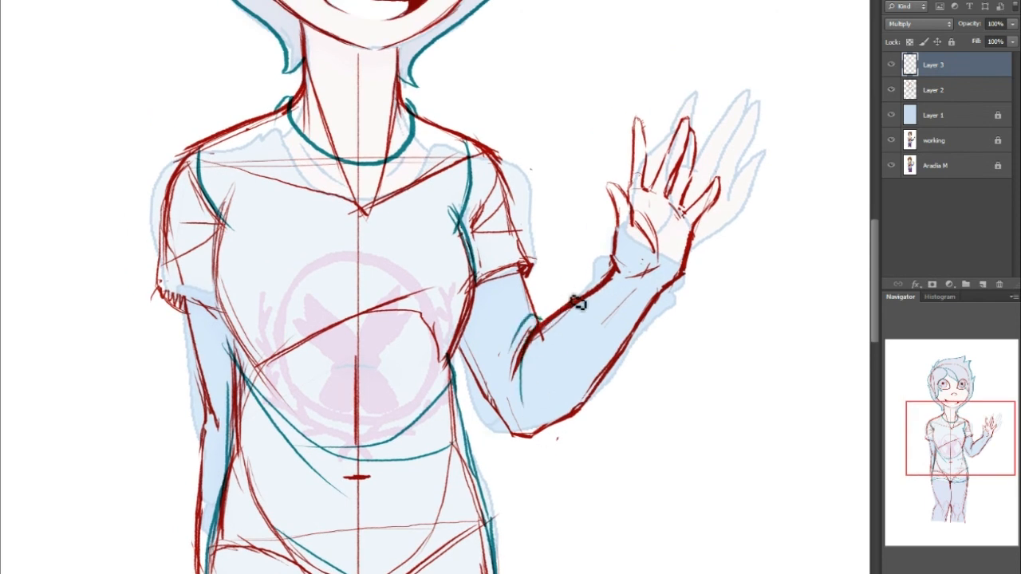
mouse_move(545, 313)
left_mouse_down()
mouse_move(594, 277)
mouse_move(606, 241)
mouse_move(685, 276)
mouse_move(652, 322)
left_mouse_up()
mouse_move(610, 267)
left_mouse_down()
mouse_move(631, 304)
mouse_move(660, 309)
left_mouse_up()
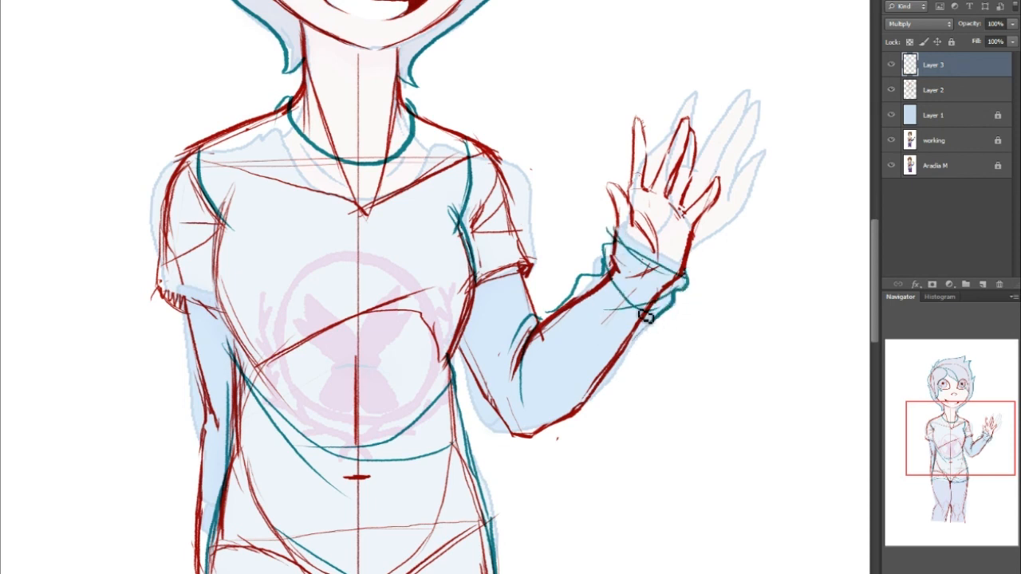
left_click_drag(574, 307, 595, 351)
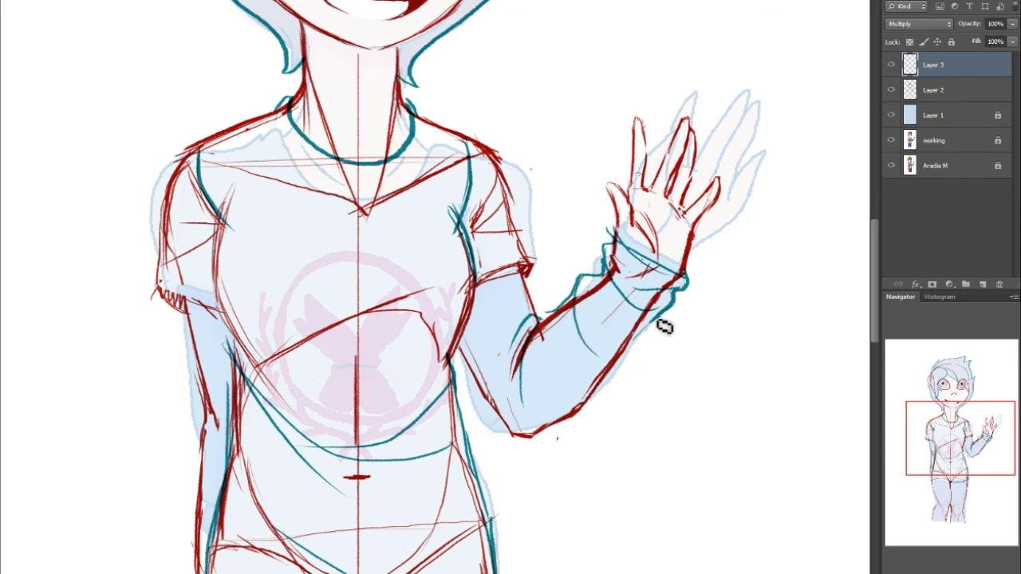
Draw the hem and outer edge of the short sleeve on the lowered arm.
left_click_drag(957, 426, 936, 445)
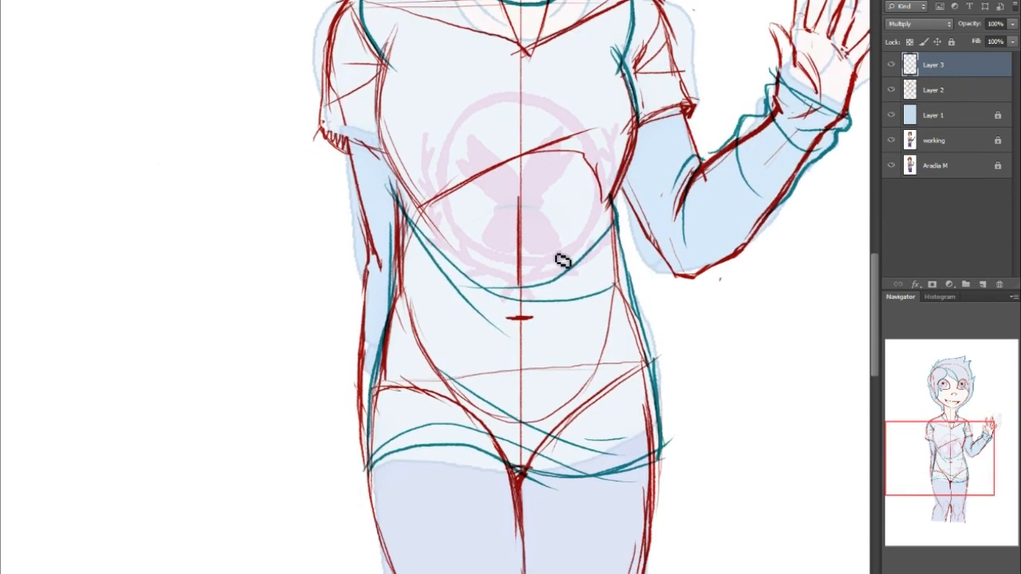
mouse_move(329, 138)
left_mouse_down()
mouse_move(387, 152)
mouse_move(377, 153)
left_mouse_up()
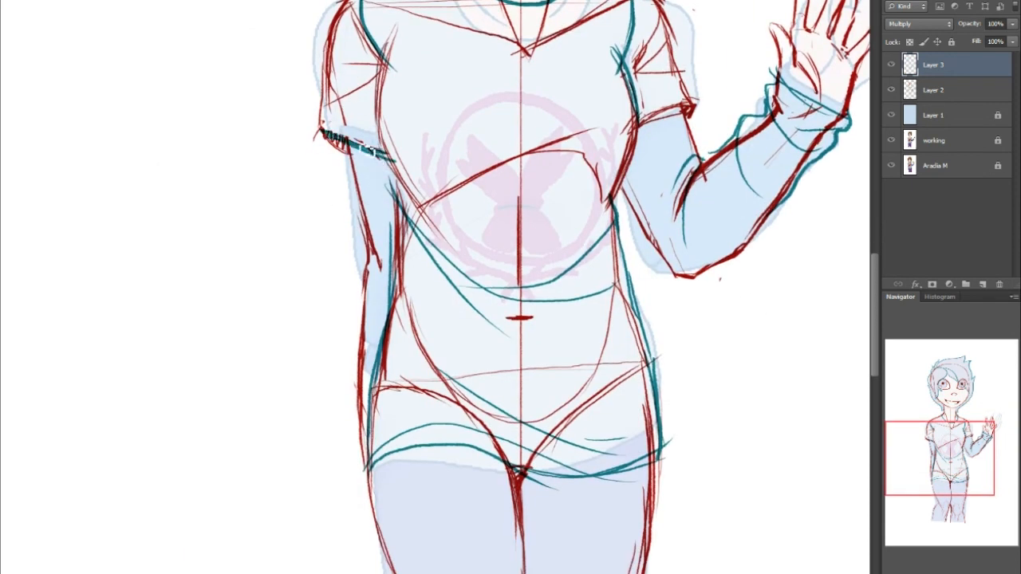
left_click_drag(327, 65, 322, 136)
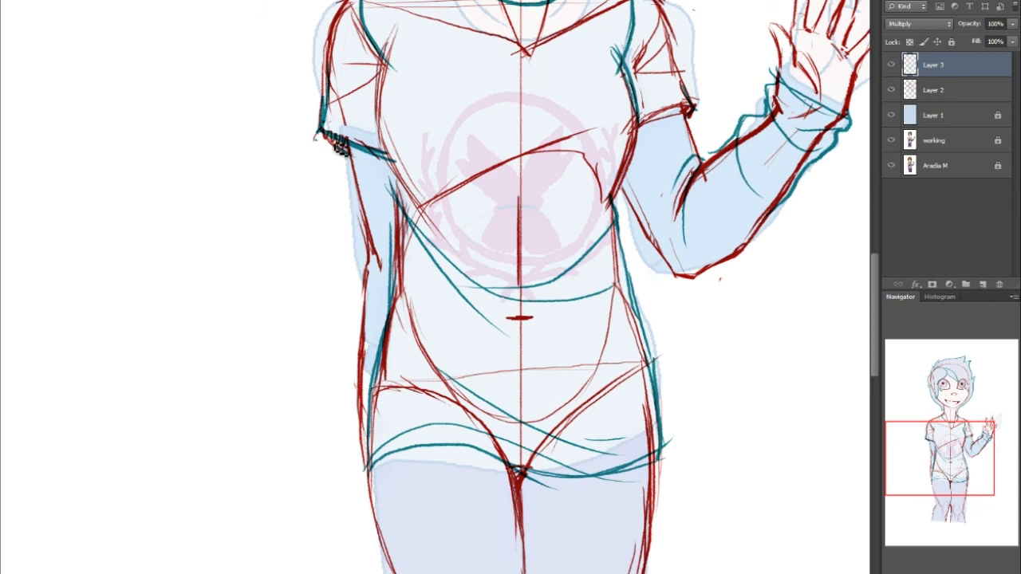
Merge Layer 2 and Layer 3 into one Multiply layer and erase the hatching below the lowered arm's short sleeve hem.
left_click(937, 93, "shift")
key("ctrl+e")
left_click_drag(340, 152, 345, 154)
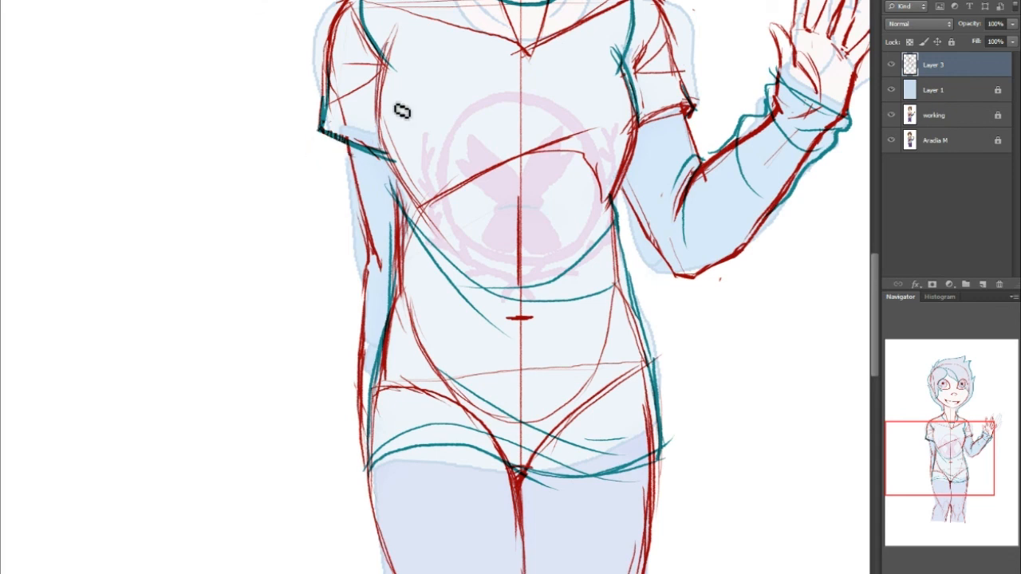
left_click(901, 24)
left_click(915, 79)
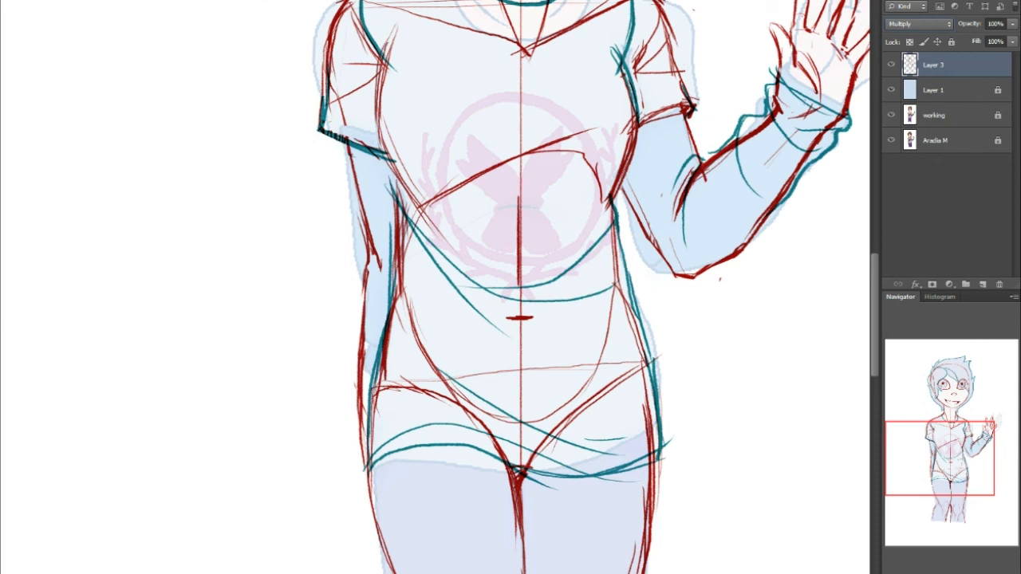
Draw the bent leg's trouser outline in teal, with inner thigh line, knee folds, flared lower edge and bottom hem.
left_click_drag(959, 460, 977, 499)
mouse_move(249, 276)
left_mouse_down()
mouse_move(262, 296)
mouse_move(264, 337)
mouse_move(276, 335)
mouse_move(299, 371)
mouse_move(353, 398)
left_mouse_up()
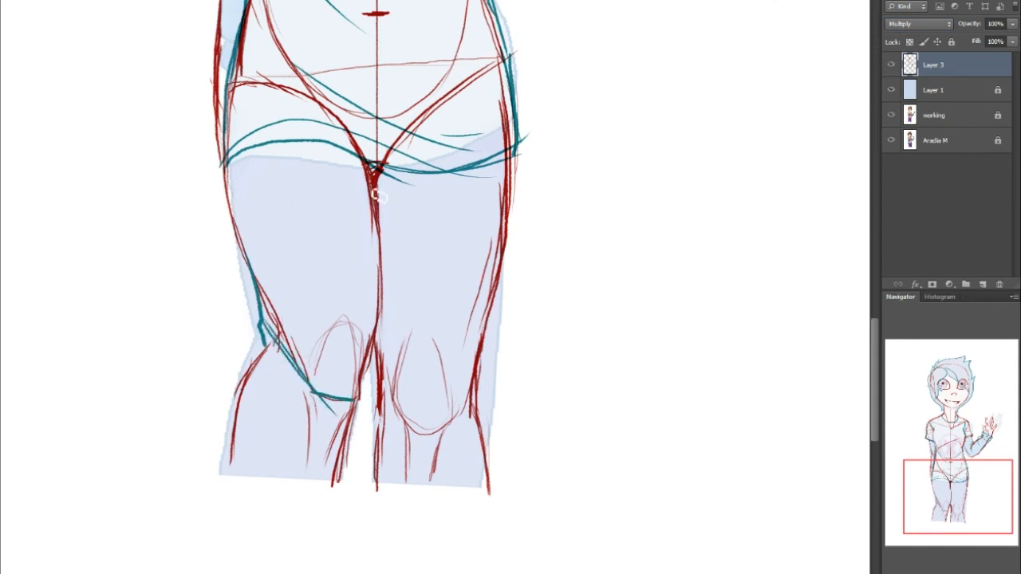
left_click_drag(379, 215, 363, 364)
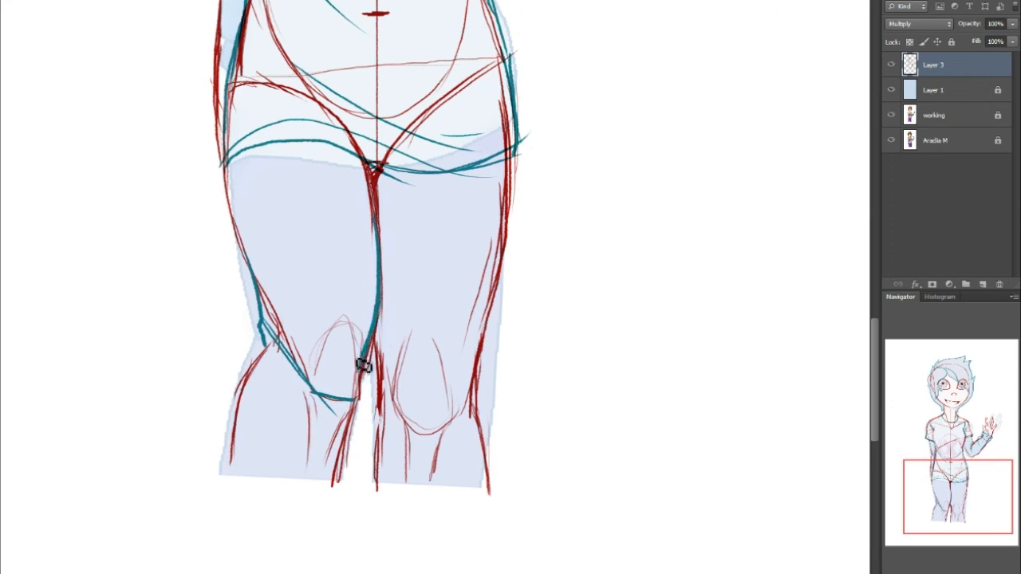
mouse_move(257, 346)
left_mouse_down()
mouse_move(274, 429)
mouse_move(320, 472)
left_mouse_up()
left_click_drag(305, 430, 347, 416)
left_click_drag(258, 362, 215, 446)
mouse_move(246, 383)
left_mouse_down()
mouse_move(226, 464)
mouse_move(331, 482)
left_mouse_up()
Draw the straight leg's knee fold and outer trouser edge, and partly erase the overlapping lines at the bent leg's knee.
mouse_move(385, 405)
left_mouse_down()
mouse_move(432, 446)
mouse_move(476, 399)
left_mouse_up()
left_click_drag(490, 321, 480, 398)
left_click_drag(492, 308, 486, 472)
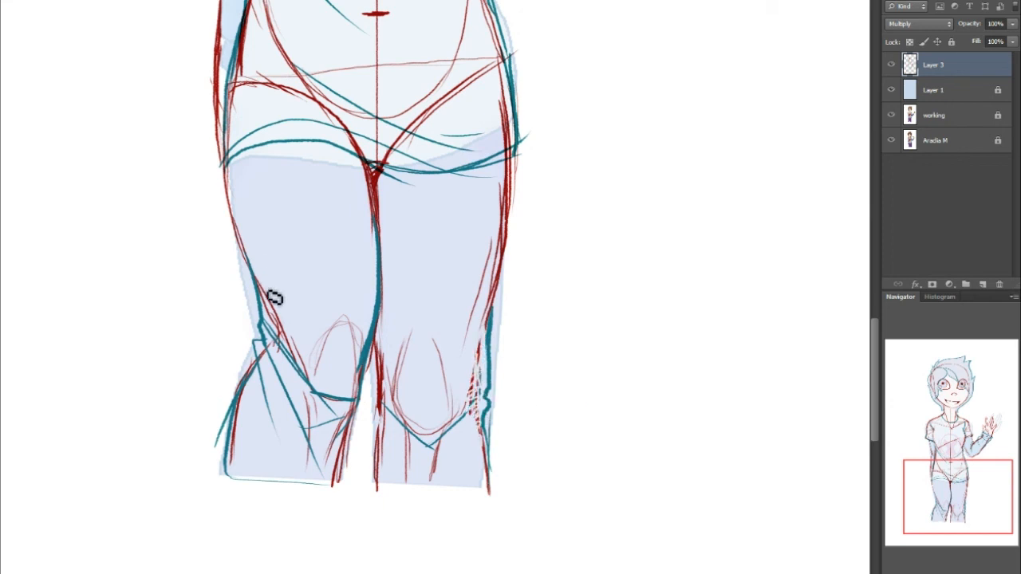
mouse_move(273, 318)
left_mouse_down()
mouse_move(296, 383)
mouse_move(320, 378)
mouse_move(280, 324)
left_mouse_up()
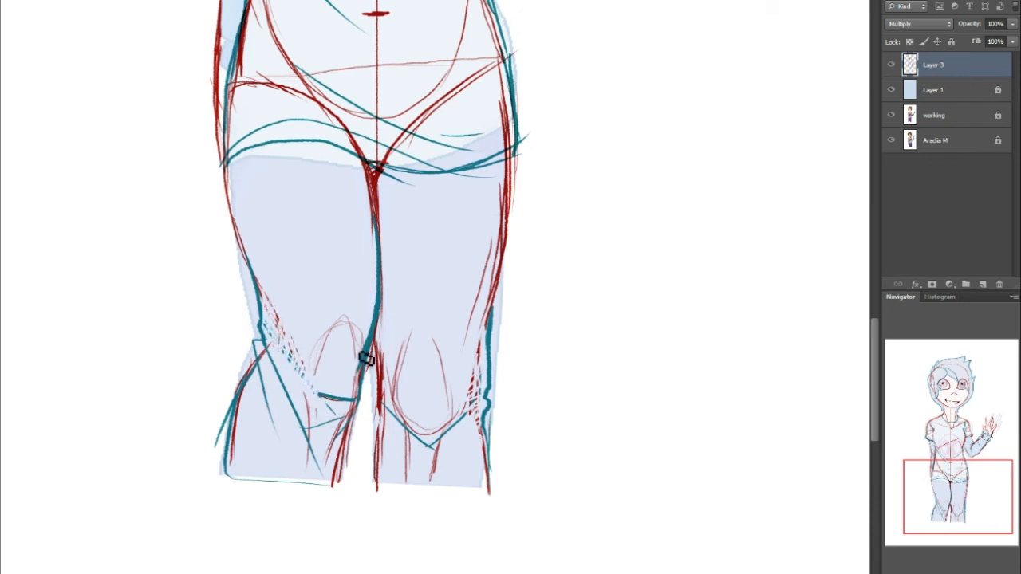
Recolour the neck and collarbone construction lines on Layer 3 in orange, keeping its transparent pixels locked.
left_click_drag(959, 483, 956, 436)
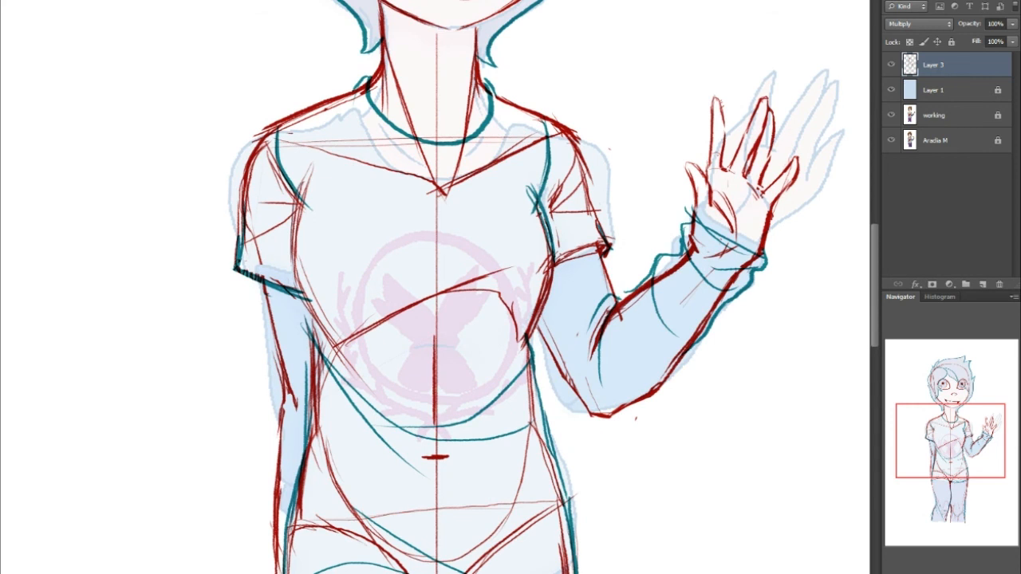
mouse_move(967, 413)
left_mouse_down()
mouse_move(968, 354)
mouse_move(968, 373)
left_mouse_up()
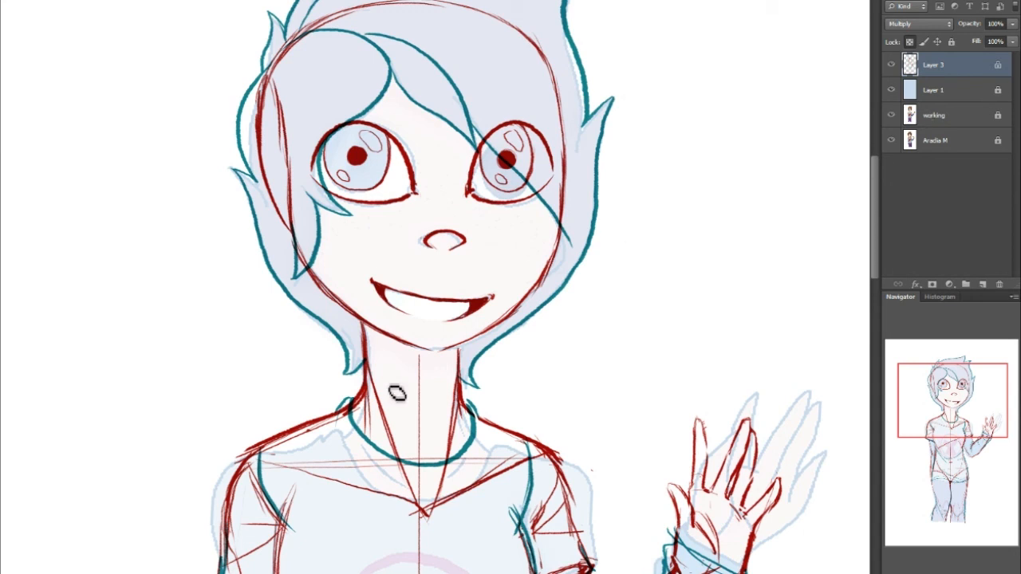
mouse_move(380, 392)
left_mouse_down()
mouse_move(393, 453)
mouse_move(444, 388)
mouse_move(438, 370)
mouse_move(416, 367)
mouse_move(417, 451)
left_mouse_up()
mouse_move(274, 468)
left_mouse_down()
mouse_move(441, 515)
mouse_move(499, 470)
mouse_move(540, 458)
left_mouse_up()
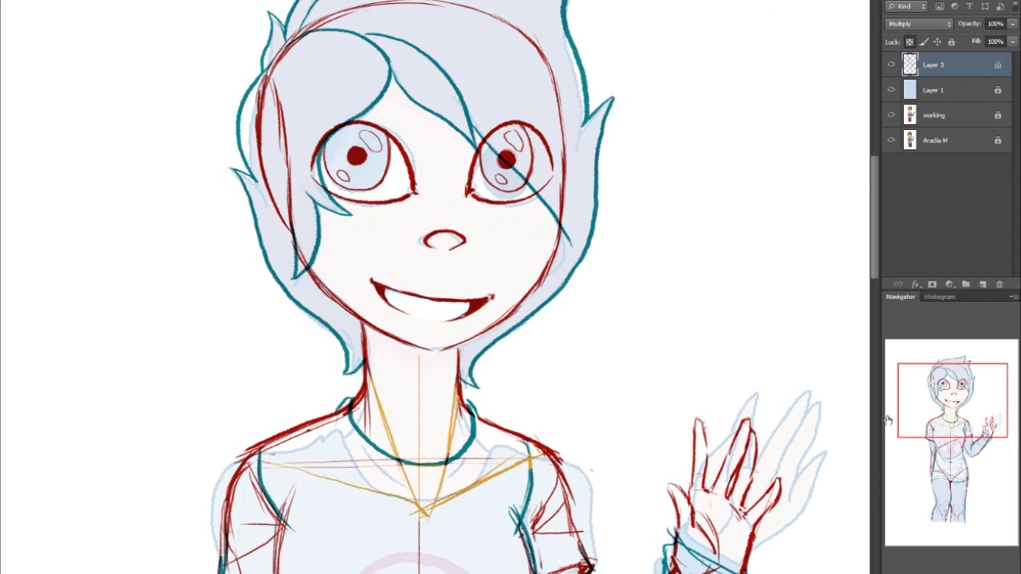
Recolour the construction lines inside both shoulders and short sleeves in orange.
left_click_drag(927, 399, 917, 417)
mouse_move(597, 366)
left_mouse_down()
mouse_move(598, 425)
mouse_move(583, 374)
mouse_move(582, 464)
mouse_move(607, 465)
left_mouse_up()
left_click_drag(616, 339, 617, 376)
left_click_drag(603, 320, 631, 377)
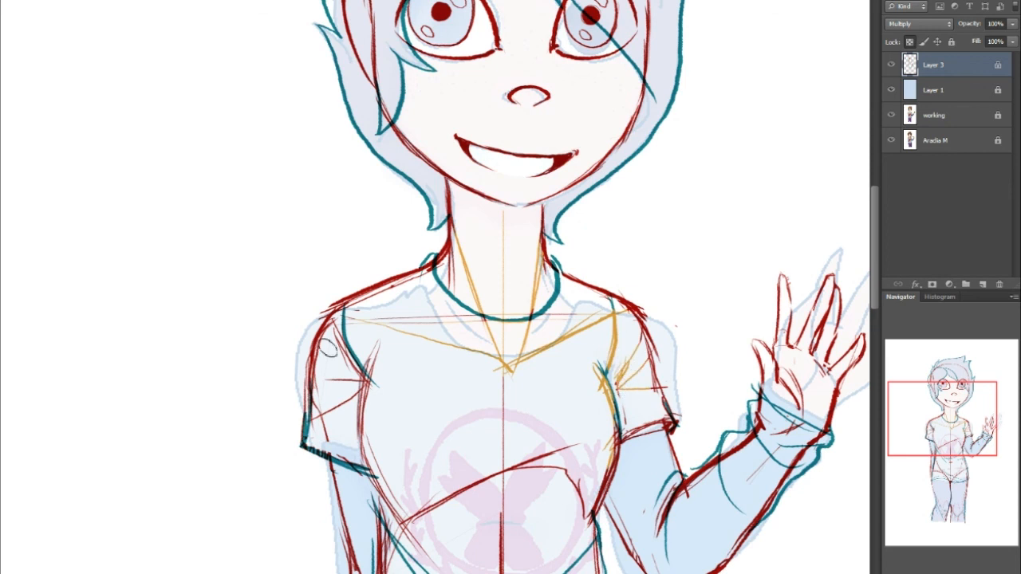
mouse_move(355, 315)
left_mouse_down()
mouse_move(333, 344)
mouse_move(351, 326)
mouse_move(339, 397)
mouse_move(325, 427)
left_mouse_up()
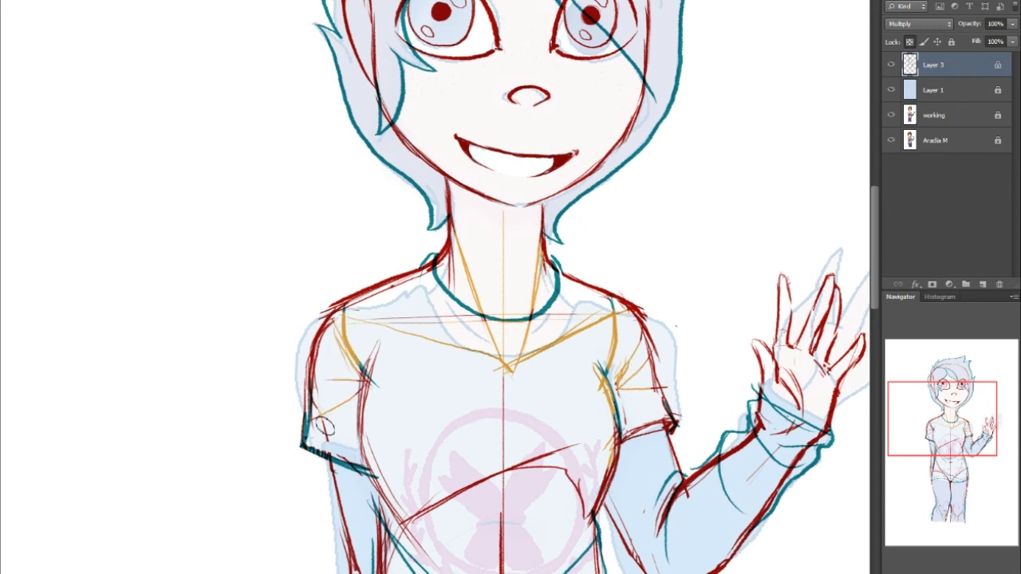
left_click_drag(930, 396, 935, 410)
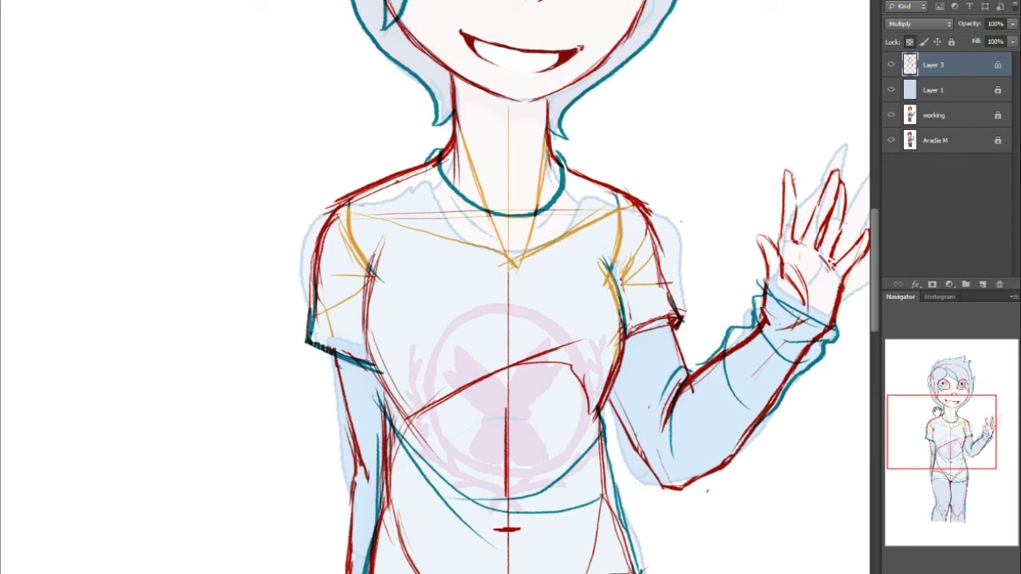
left_click(1, 327)
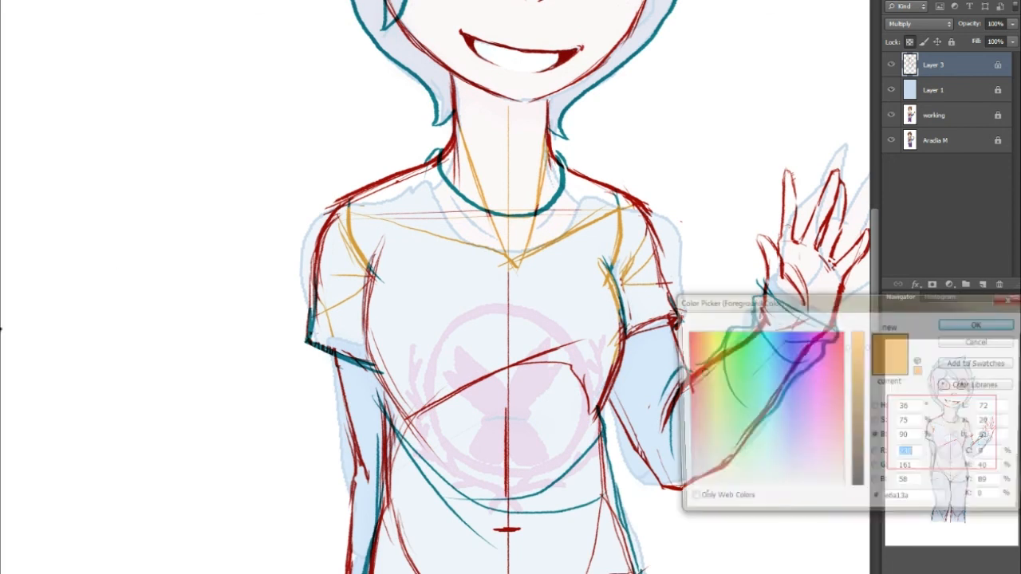
left_click(980, 323)
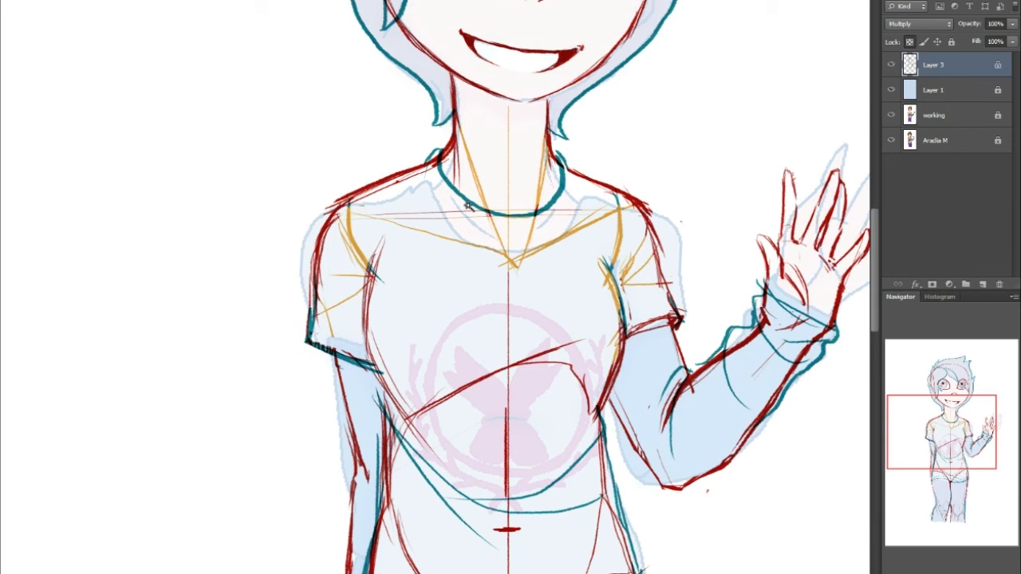
left_click(511, 261)
key("alt+BackSpace")
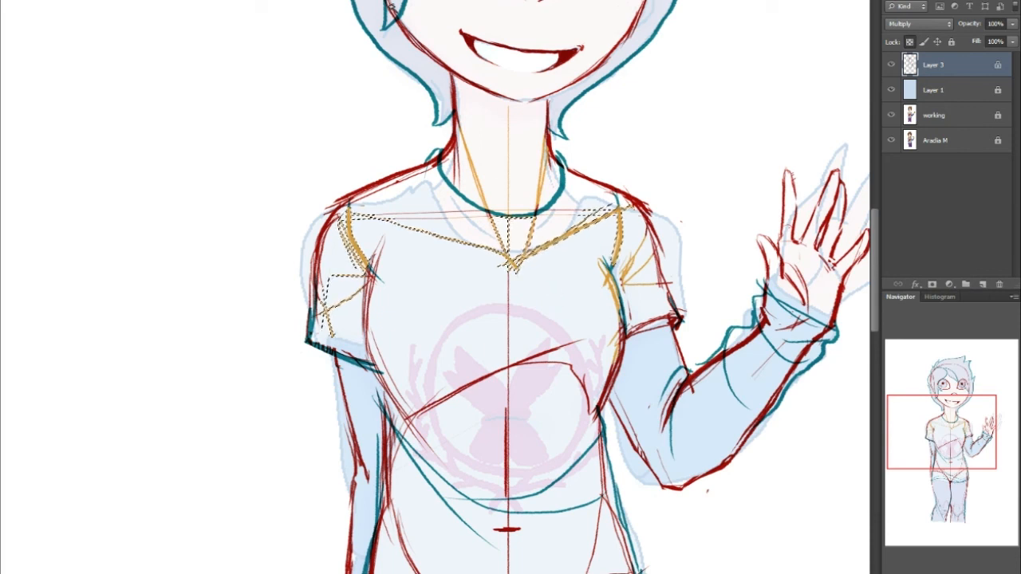
key("ctrl+d")
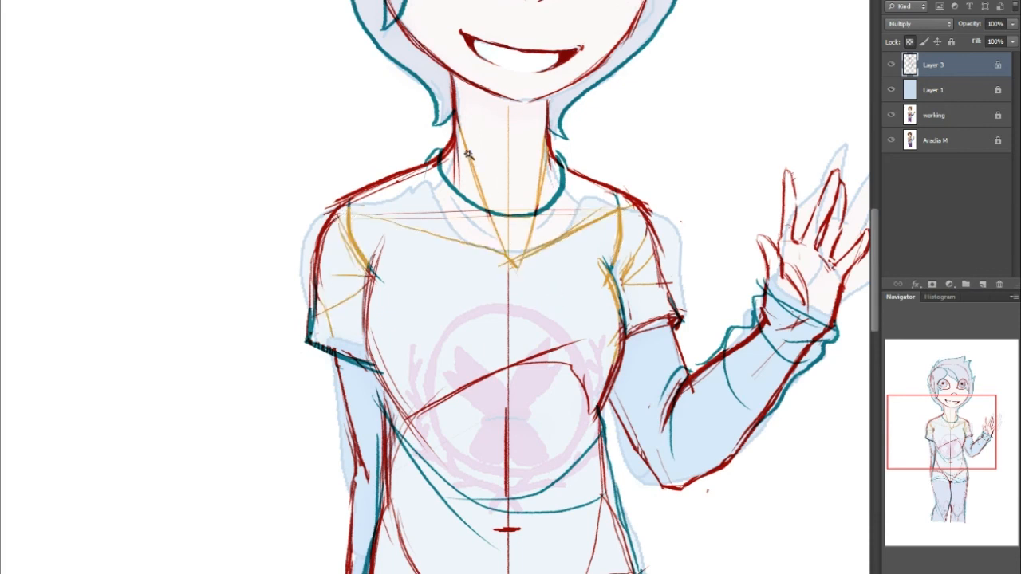
Select the orange construction lines and adjust their Hue/Saturation to saturation +82 and lightness +51.
left_click(491, 184)
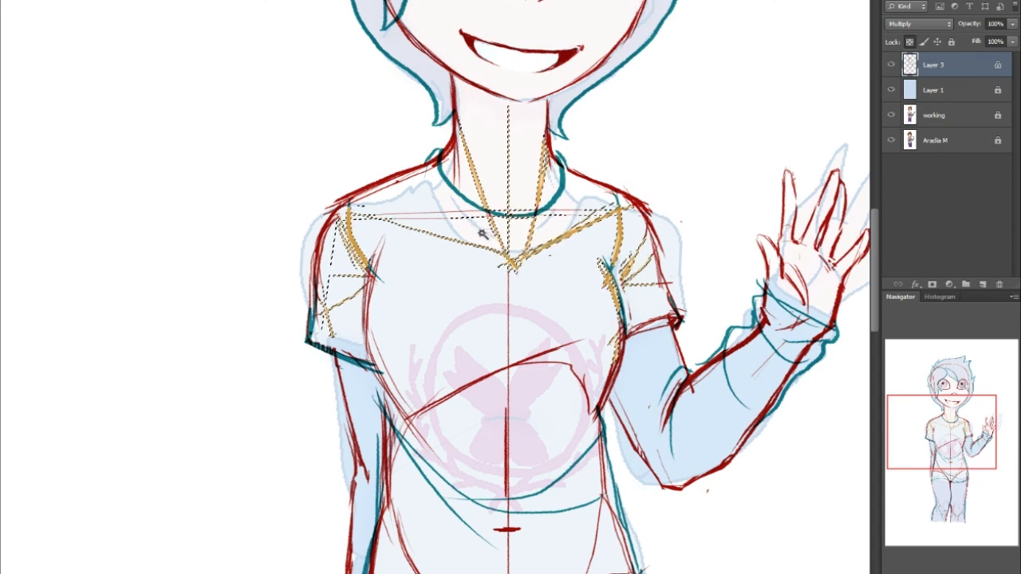
key("ctrl+u")
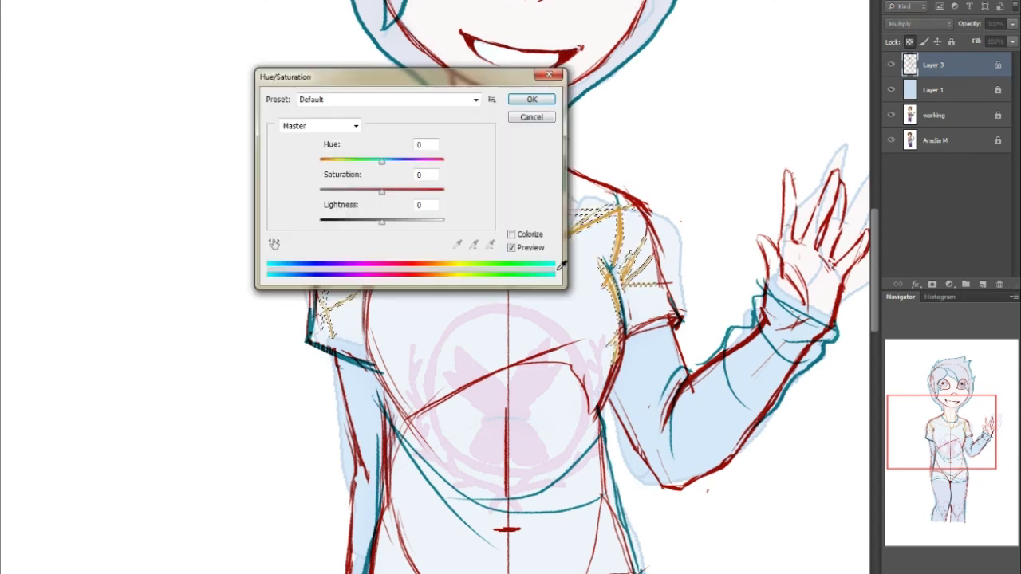
left_click_drag(382, 221, 413, 222)
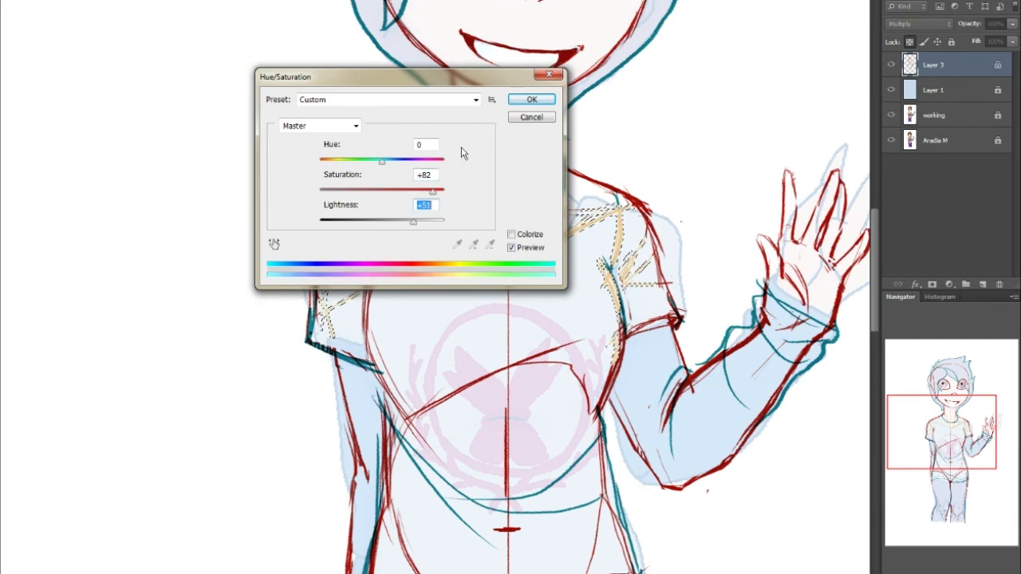
left_click(530, 100)
key("ctrl+d")
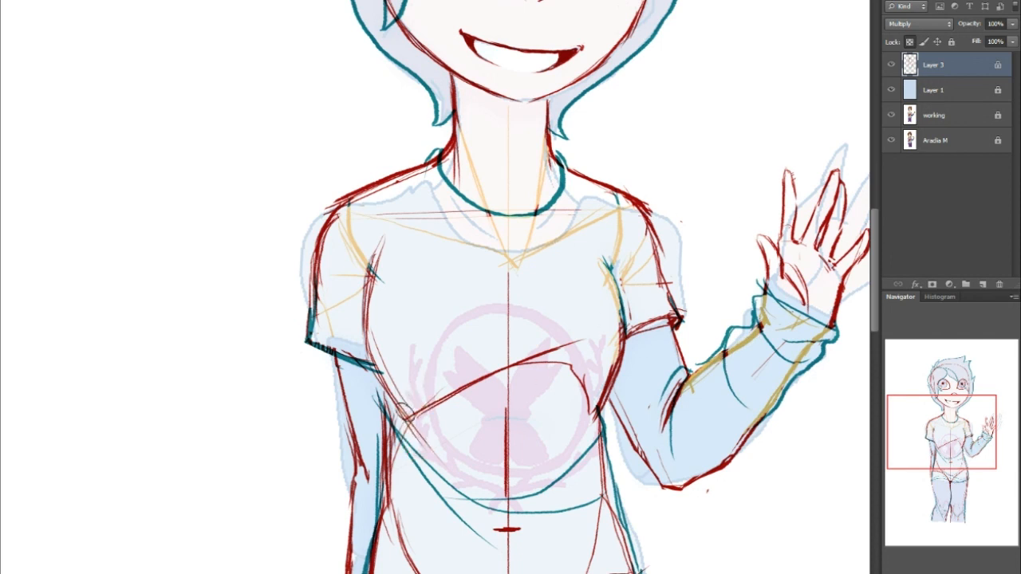
Recolour the torso's vertical centre line and the navel mark in golden orange.
left_click_drag(419, 382, 394, 431)
left_click_drag(513, 379, 494, 481)
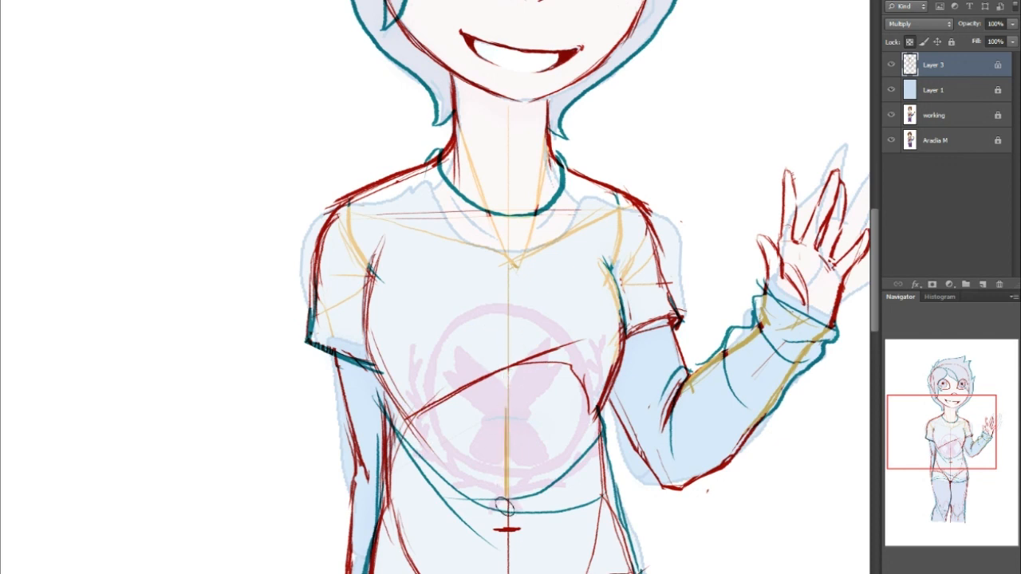
scroll(791, 387, "down", 3)
left_click_drag(519, 331, 518, 423)
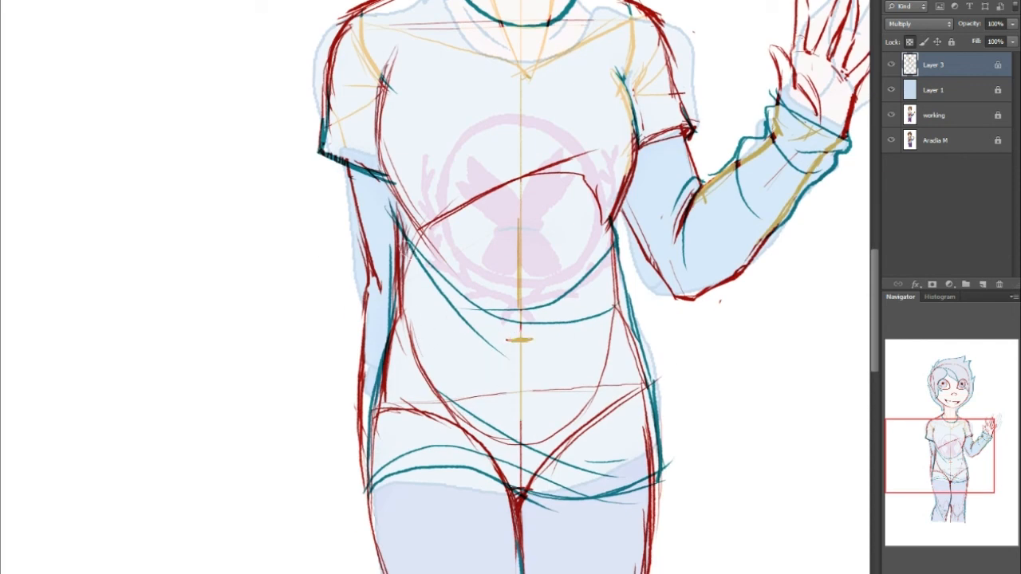
Recolour the waist, hip and pelvis construction lines in golden orange, and the shirt's side lines at the chest in teal.
left_click_drag(406, 252, 416, 354)
left_click_drag(402, 272, 386, 409)
key("ctrl+z")
mouse_move(391, 365)
left_mouse_down()
mouse_move(387, 416)
mouse_move(395, 430)
mouse_move(455, 413)
mouse_move(453, 396)
mouse_move(442, 420)
mouse_move(518, 459)
mouse_move(537, 484)
mouse_move(476, 463)
mouse_move(529, 482)
mouse_move(556, 469)
mouse_move(511, 456)
mouse_move(562, 436)
left_mouse_up()
mouse_move(536, 391)
left_mouse_down()
mouse_move(573, 418)
mouse_move(618, 381)
mouse_move(614, 329)
left_mouse_up()
left_click_drag(629, 417, 632, 403)
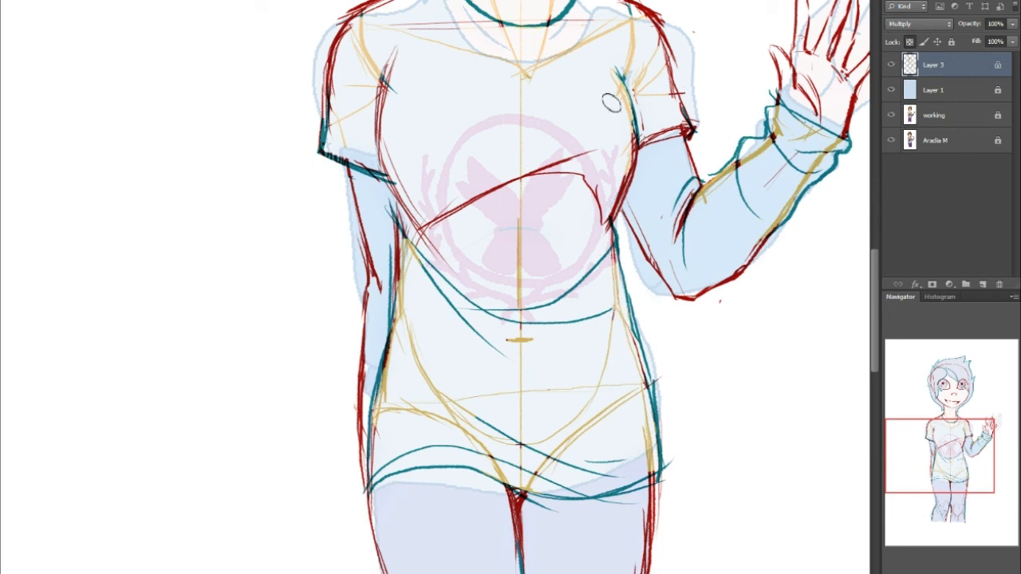
left_click_drag(619, 86, 620, 105)
left_click_drag(386, 74, 391, 177)
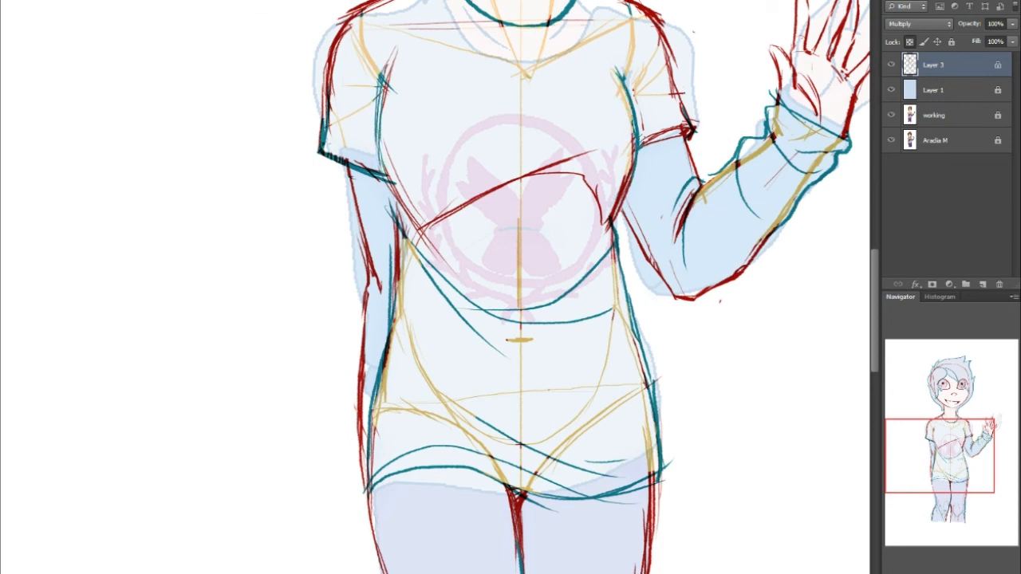
left_click_drag(949, 453, 953, 495)
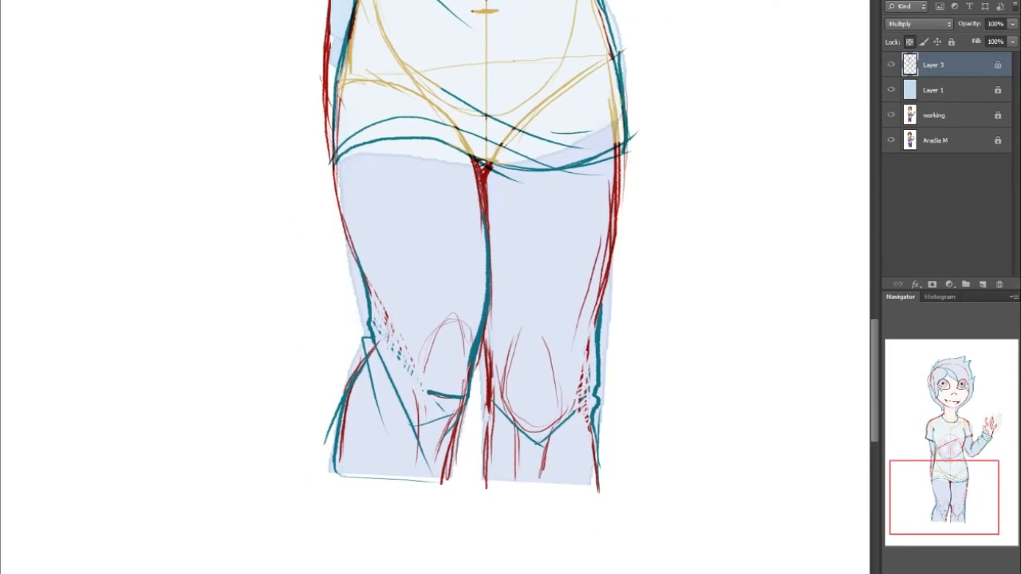
left_click_drag(381, 288, 386, 302)
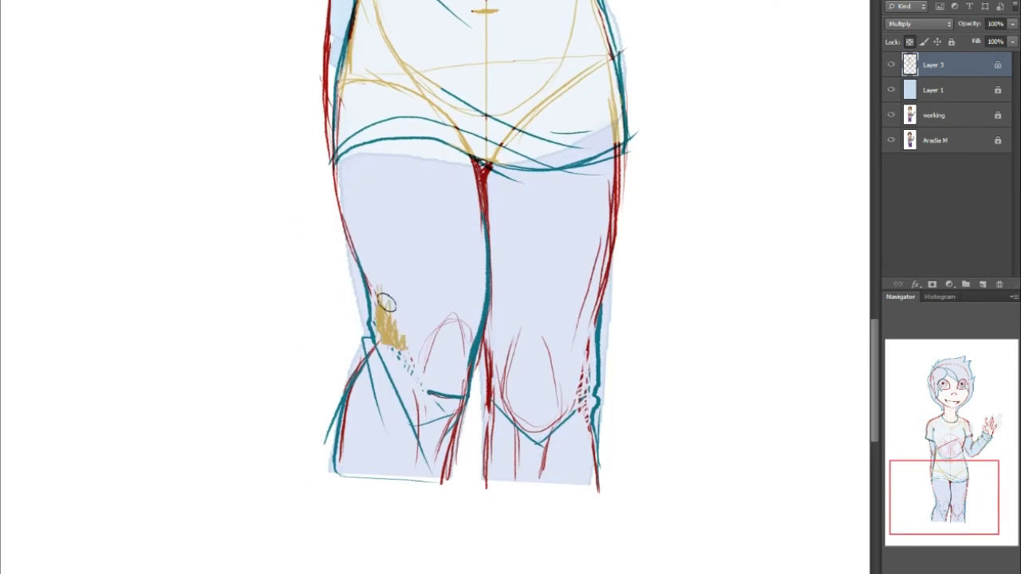
key("ctrl+z")
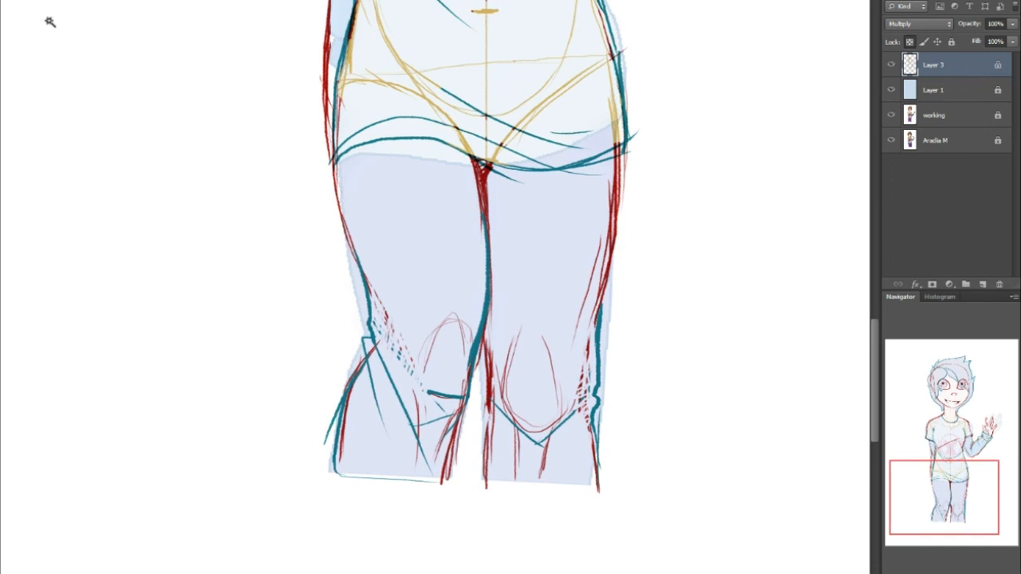
left_click(412, 326)
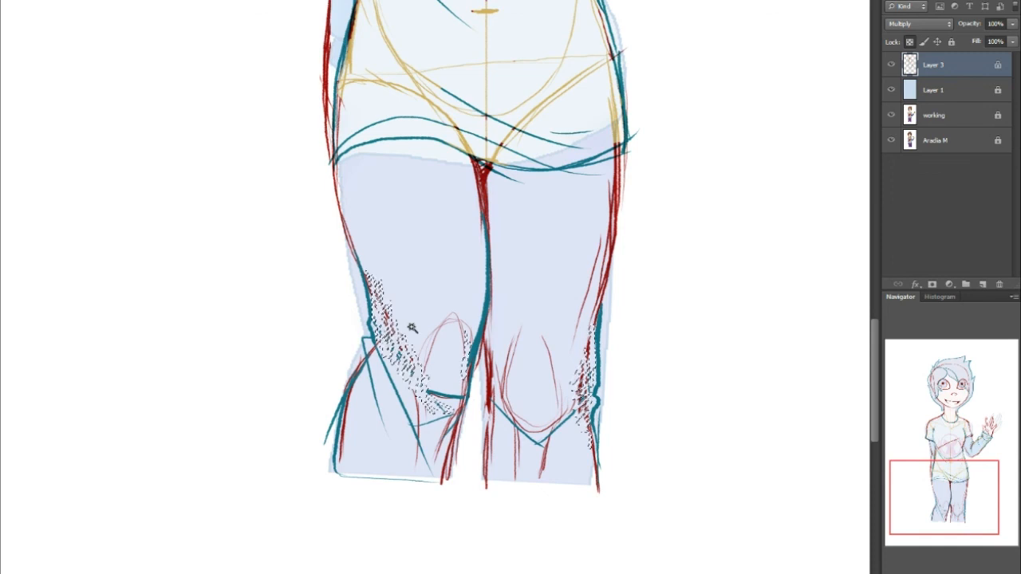
key("ctrl+d")
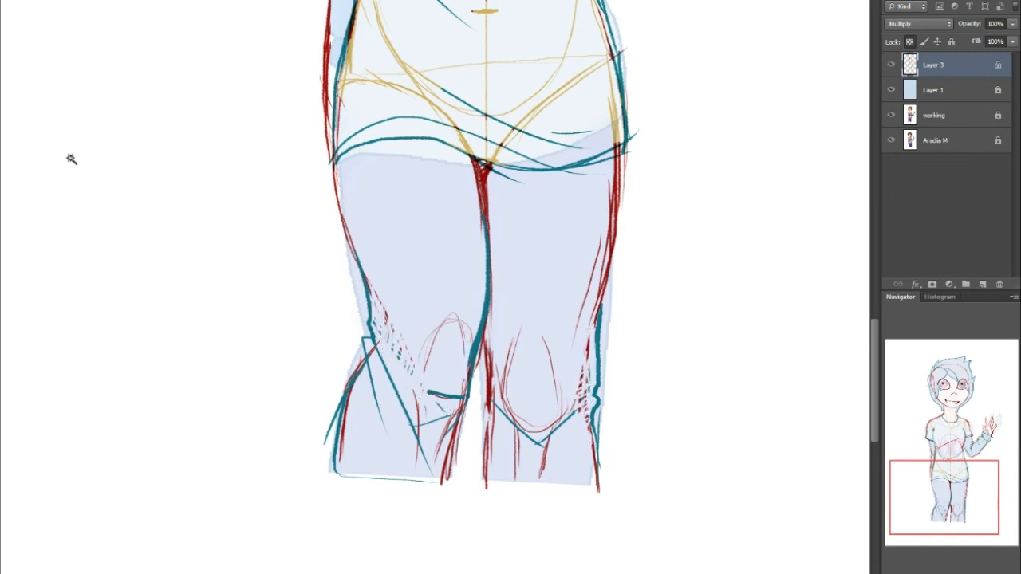
Recolour the knee hatching, kneecap shapes, inner leg construction lines and the bent leg's outer flare stroke in golden orange.
mouse_move(384, 333)
left_mouse_down()
mouse_move(406, 380)
mouse_move(441, 349)
left_mouse_up()
mouse_move(408, 401)
left_mouse_down()
mouse_move(427, 445)
mouse_move(434, 402)
mouse_move(440, 429)
mouse_move(448, 396)
mouse_move(443, 373)
mouse_move(422, 405)
mouse_move(424, 444)
mouse_move(418, 397)
mouse_move(440, 421)
mouse_move(432, 467)
left_mouse_up()
mouse_move(512, 389)
left_mouse_down()
mouse_move(504, 340)
mouse_move(518, 419)
mouse_move(530, 430)
mouse_move(545, 325)
mouse_move(539, 405)
mouse_move(510, 445)
mouse_move(510, 462)
mouse_move(510, 437)
mouse_move(544, 467)
mouse_move(525, 494)
left_mouse_up()
mouse_move(588, 231)
left_mouse_down()
mouse_move(604, 174)
mouse_move(580, 280)
mouse_move(596, 177)
mouse_move(592, 228)
left_mouse_up()
left_click_drag(567, 326, 577, 397)
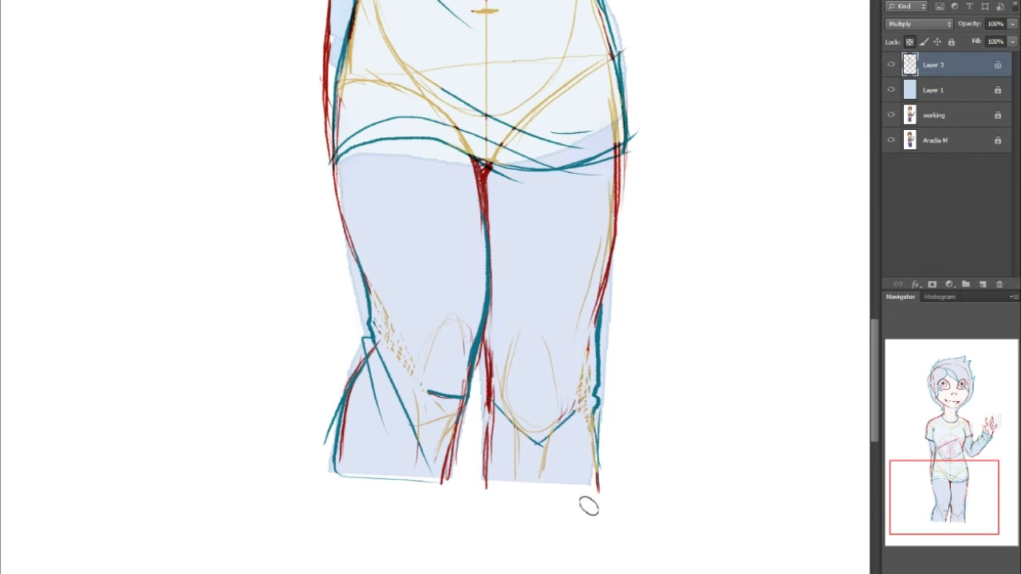
left_click(966, 452)
mouse_move(979, 448)
left_mouse_down()
mouse_move(975, 483)
mouse_move(962, 494)
left_mouse_up()
left_click_drag(308, 490, 314, 445)
mouse_move(933, 447)
left_mouse_down()
mouse_move(914, 388)
mouse_move(927, 431)
mouse_move(962, 405)
left_mouse_up()
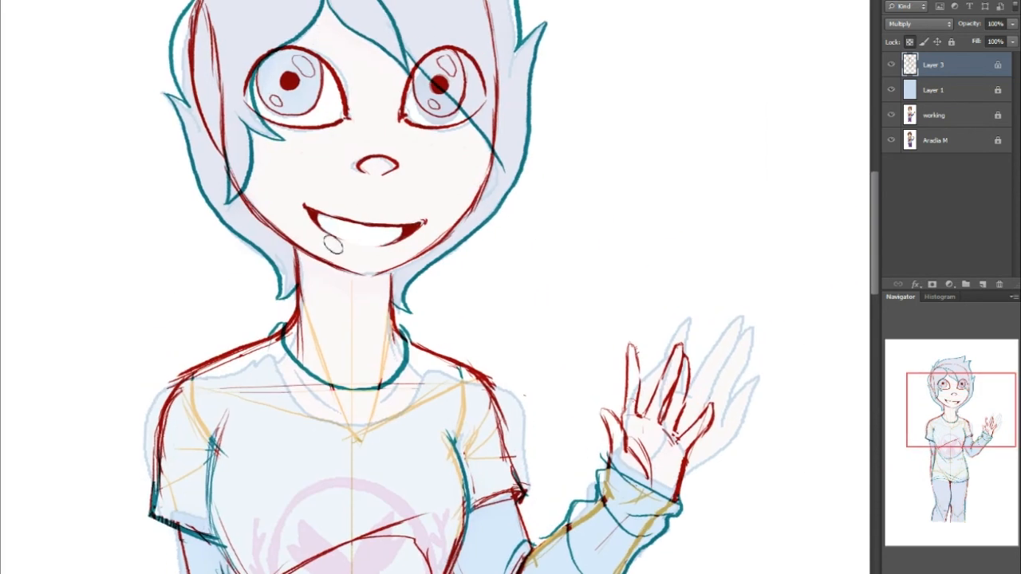
mouse_move(974, 413)
left_mouse_down()
mouse_move(956, 457)
mouse_move(960, 428)
left_mouse_up()
scroll(665, 308, "down", 5)
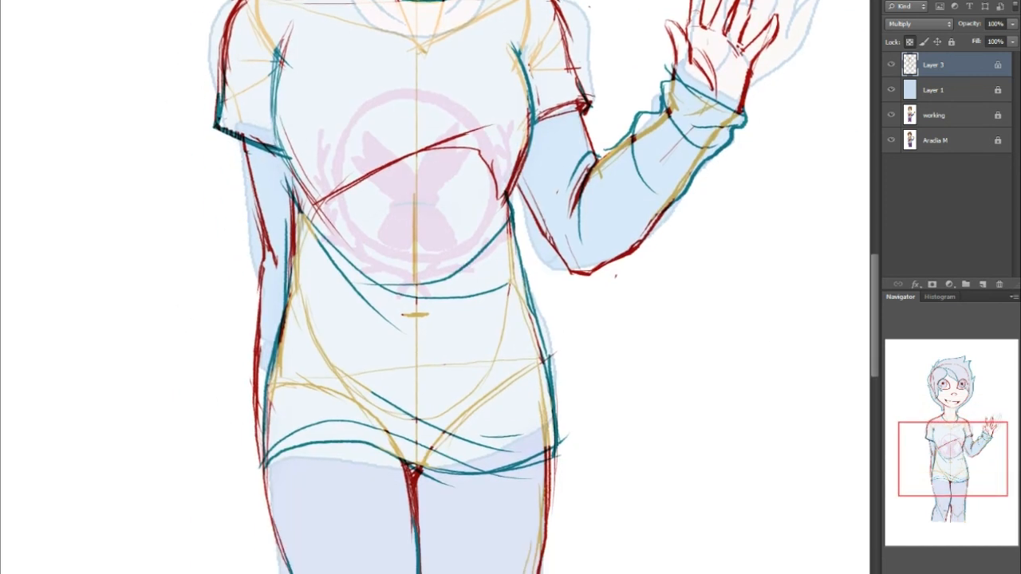
mouse_move(960, 451)
left_mouse_down()
mouse_move(960, 461)
mouse_move(921, 385)
mouse_move(958, 443)
mouse_move(948, 458)
mouse_move(954, 445)
left_mouse_up()
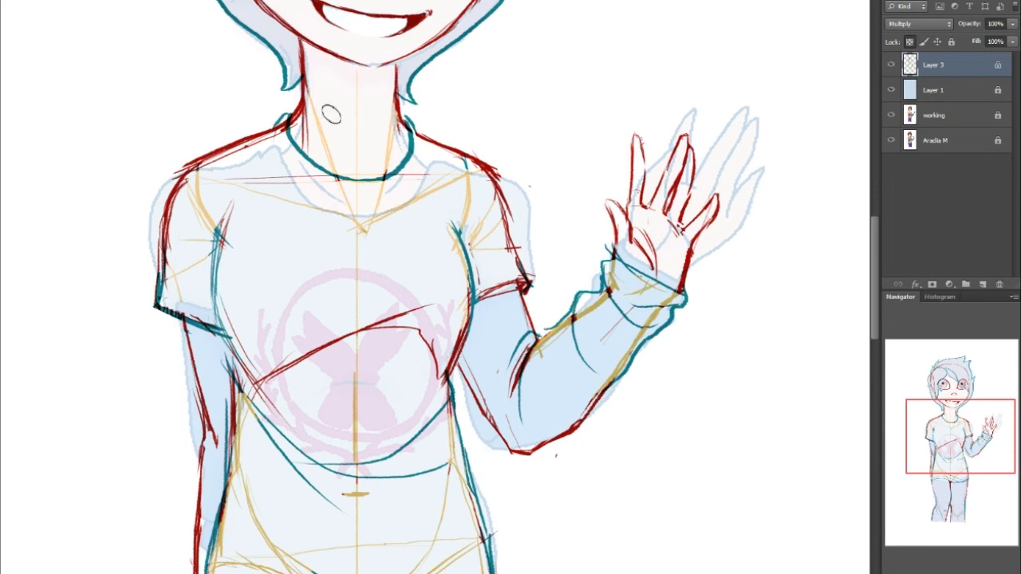
Recolour the skull outline, the side of the face under the hair and the fringe-covered part of the eye in golden orange.
left_click_drag(920, 441, 905, 417)
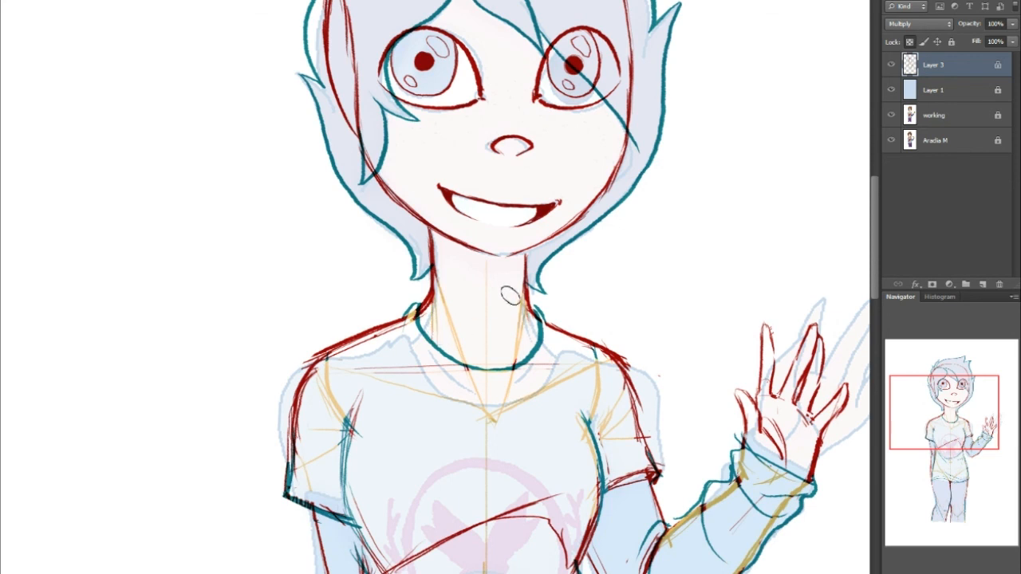
left_click_drag(965, 418, 960, 393)
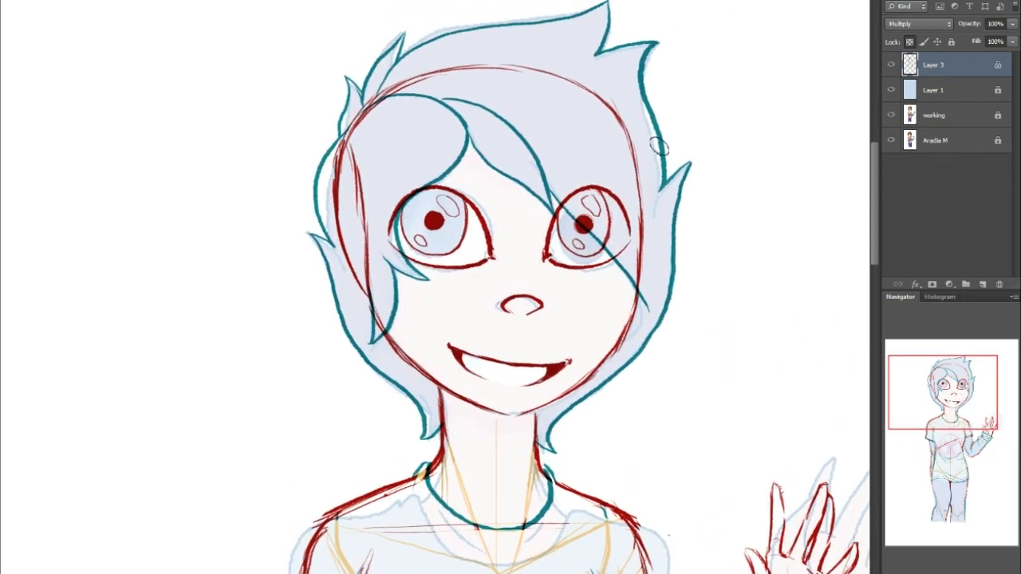
mouse_move(372, 116)
left_mouse_down()
mouse_move(345, 140)
mouse_move(349, 201)
left_mouse_up()
key("ctrl+z")
mouse_move(368, 121)
left_mouse_down()
mouse_move(338, 217)
mouse_move(350, 178)
mouse_move(341, 239)
left_mouse_up()
mouse_move(352, 180)
left_mouse_down()
mouse_move(352, 257)
mouse_move(354, 244)
mouse_move(366, 270)
left_mouse_up()
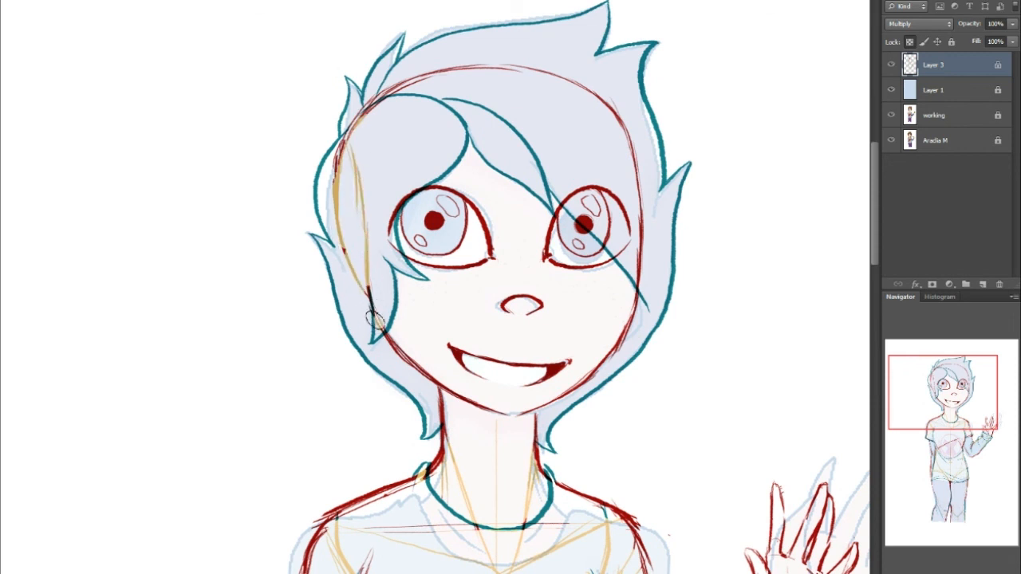
left_click_drag(344, 250, 345, 270)
mouse_move(334, 180)
left_mouse_down()
mouse_move(353, 131)
mouse_move(412, 85)
mouse_move(474, 72)
mouse_move(564, 75)
mouse_move(623, 142)
mouse_move(613, 203)
mouse_move(587, 191)
mouse_move(569, 205)
mouse_move(611, 241)
mouse_move(624, 208)
mouse_move(645, 277)
left_mouse_up()
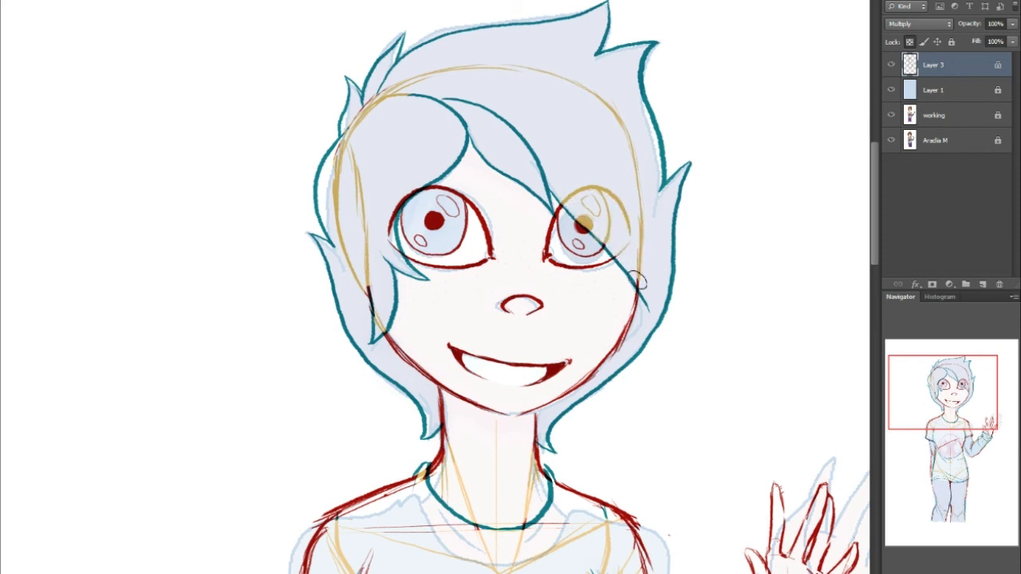
Flip the whole image horizontally and show more of the figure at a smaller view scale.
mouse_move(963, 439)
left_mouse_down()
mouse_move(968, 450)
mouse_move(958, 456)
left_mouse_up()
mouse_move(976, 395)
left_mouse_down()
mouse_move(982, 427)
mouse_move(985, 391)
left_mouse_up()
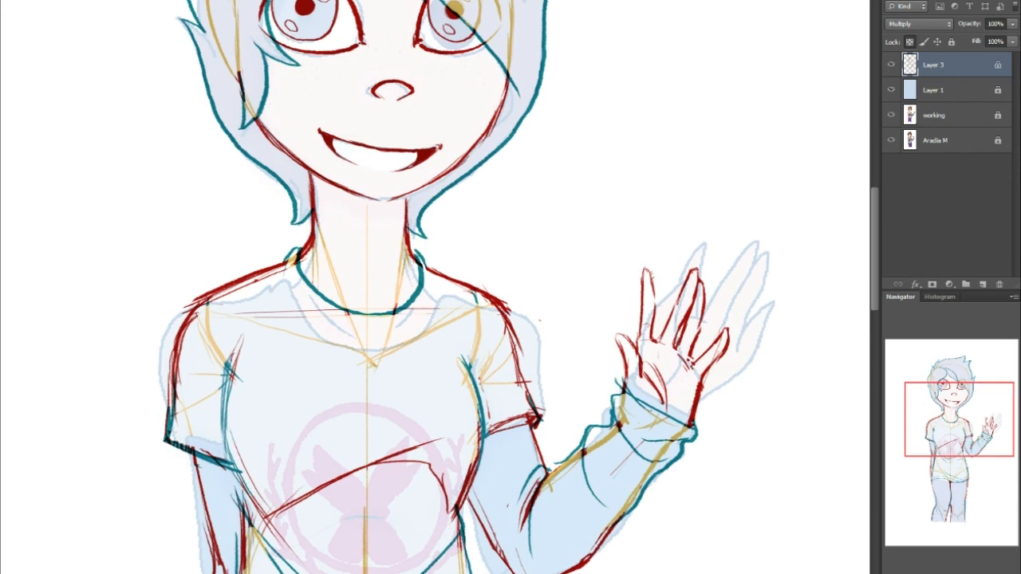
left_click_drag(969, 415, 993, 503)
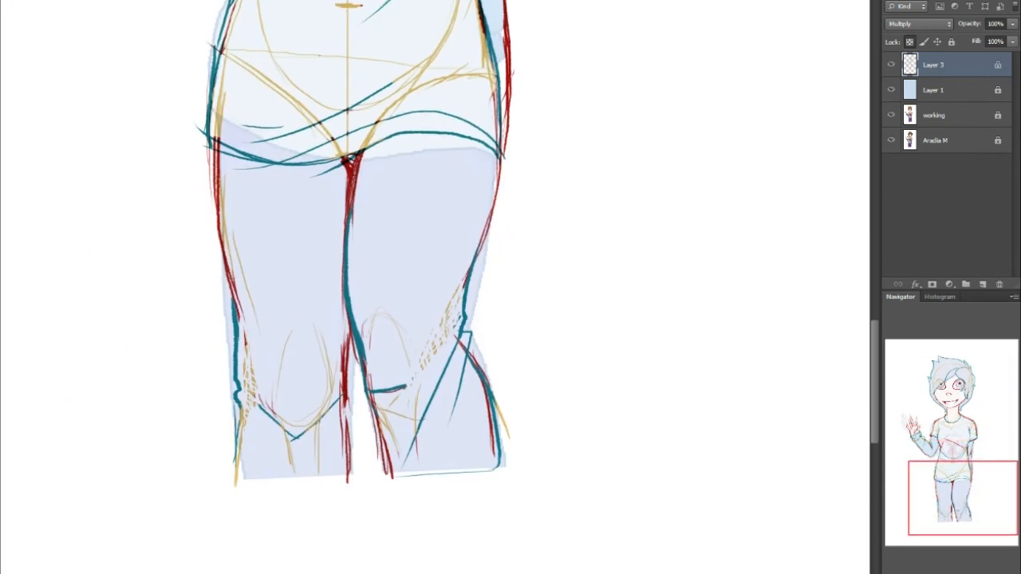
key("ctrl+minus")
key("ctrl+minus")
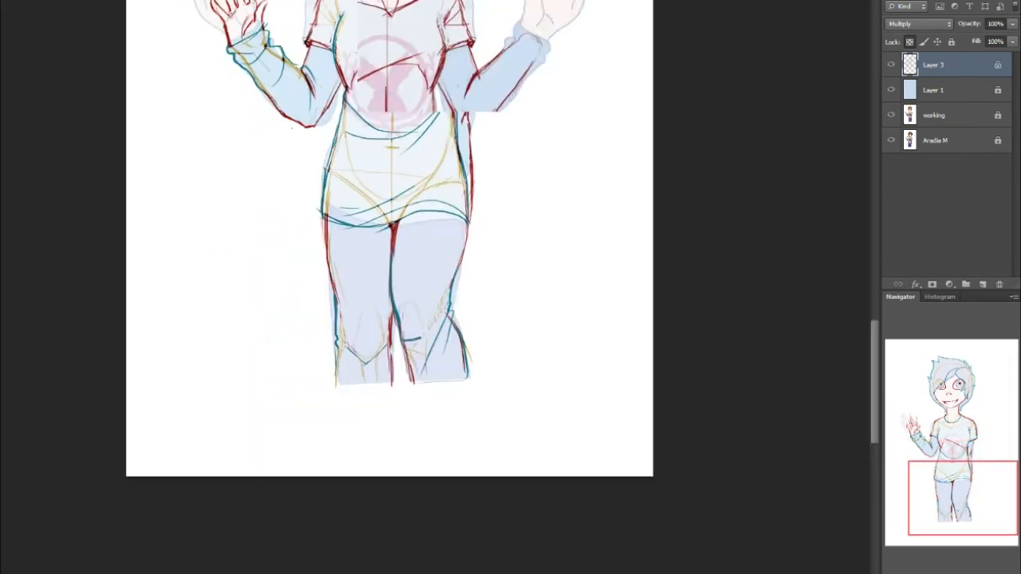
Duplicate the working layer and move the layer named working above Layer 1, directly beneath Layer 3.
left_click_drag(911, 475, 941, 426)
left_click_drag(957, 114, 983, 284)
left_click_drag(950, 134, 971, 70)
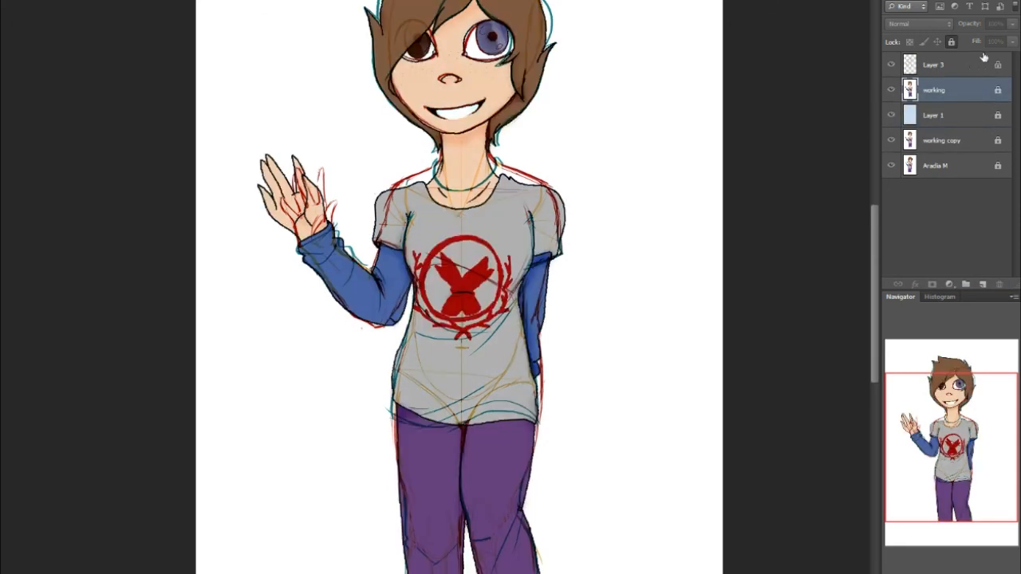
Unlock the working layer and apply the Paint Daubs artistic filter to it to dissolve the black outlines.
left_click(952, 41)
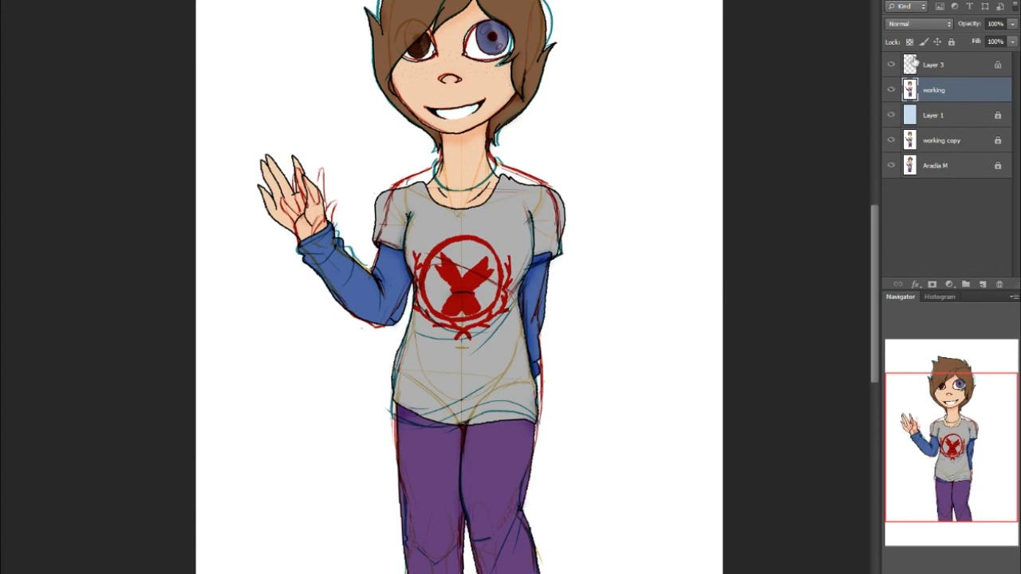
left_click(173, 0)
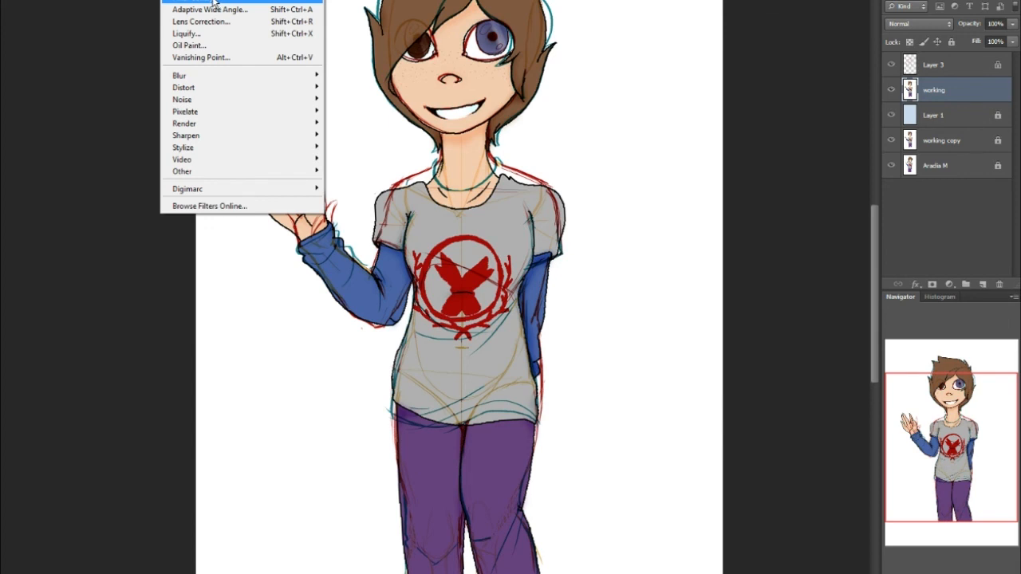
left_click(219, 22)
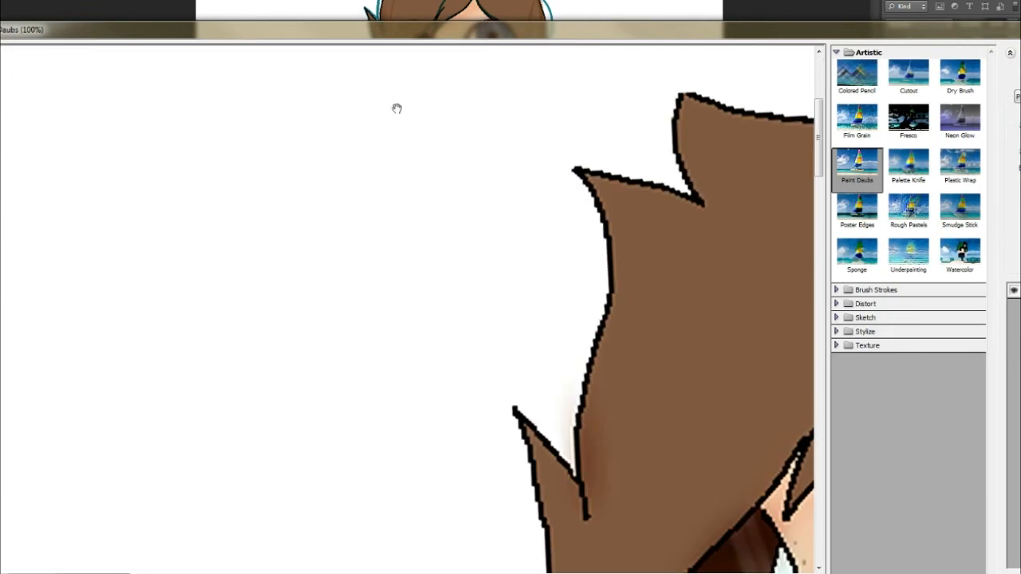
left_click_drag(732, 395, 194, 120)
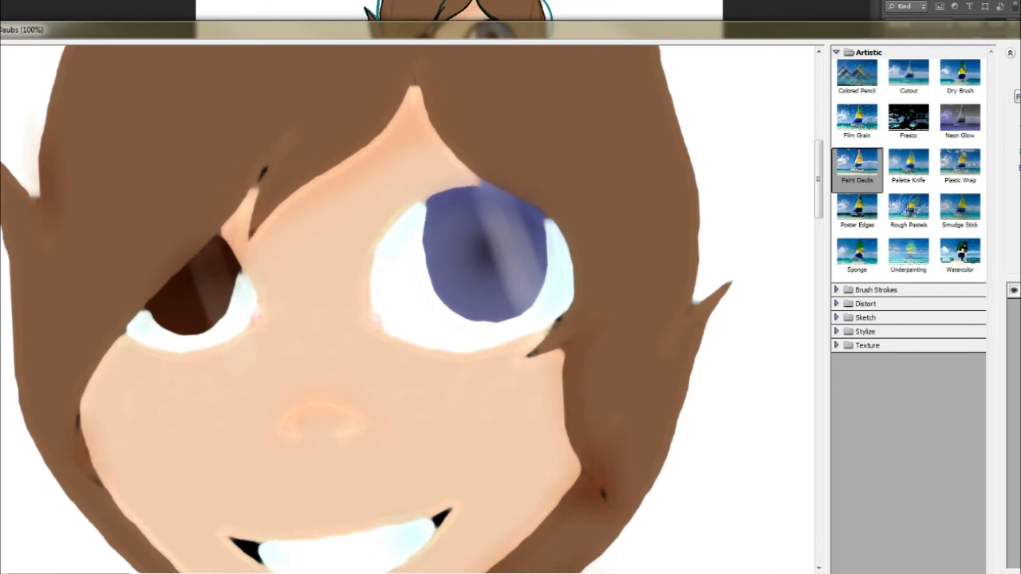
key("Return")
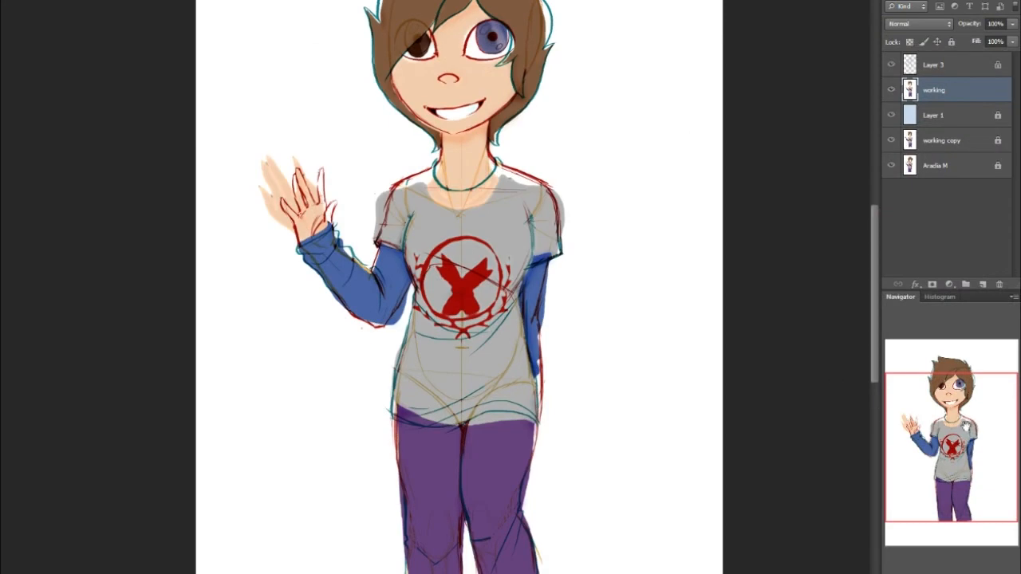
On the working layer, paint out in white the old colour spilling past the red outlines of the waving hand, elbow and shirt sleeves.
left_click_drag(966, 427, 986, 402)
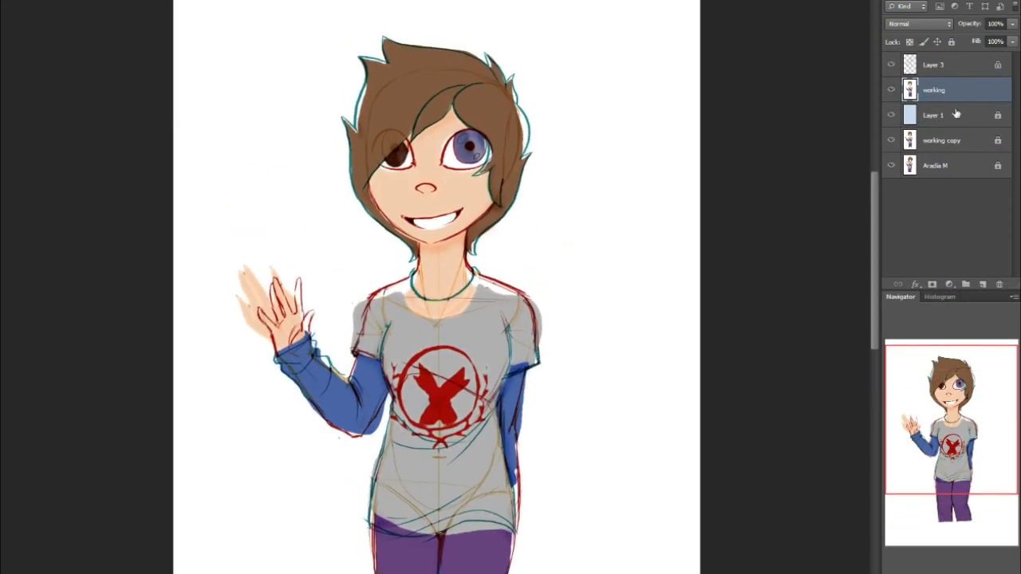
left_click_drag(977, 405, 976, 442)
left_click(952, 59)
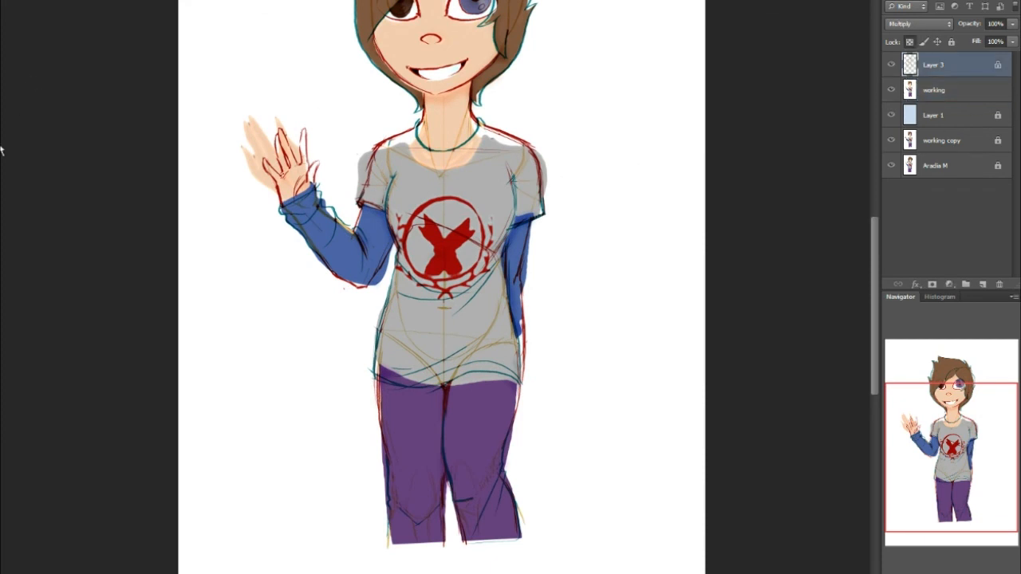
left_click(947, 94)
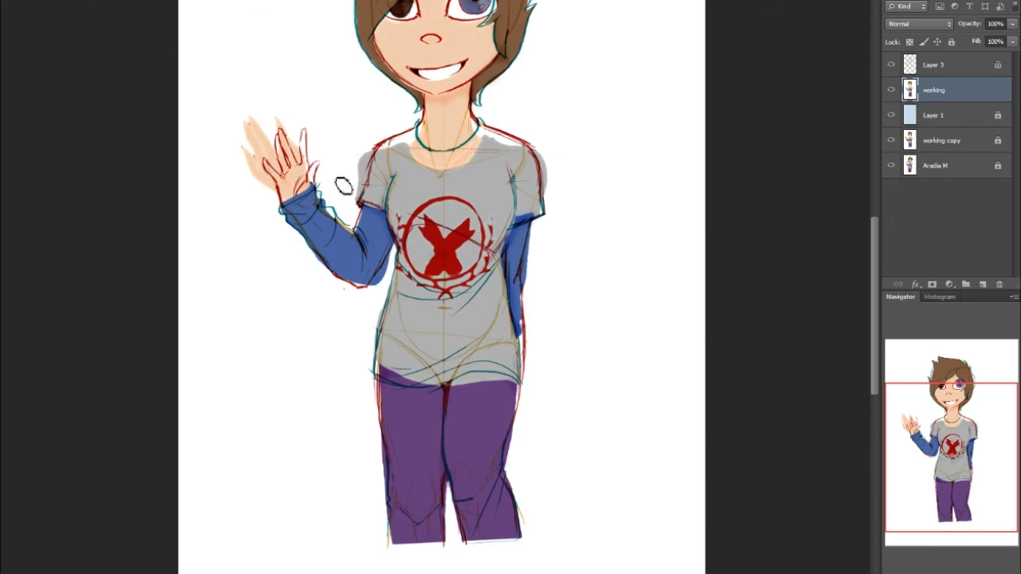
mouse_move(263, 188)
left_mouse_down()
mouse_move(251, 164)
mouse_move(270, 189)
mouse_move(260, 156)
mouse_move(276, 172)
mouse_move(253, 130)
mouse_move(248, 164)
mouse_move(287, 163)
mouse_move(276, 130)
mouse_move(292, 135)
left_mouse_up()
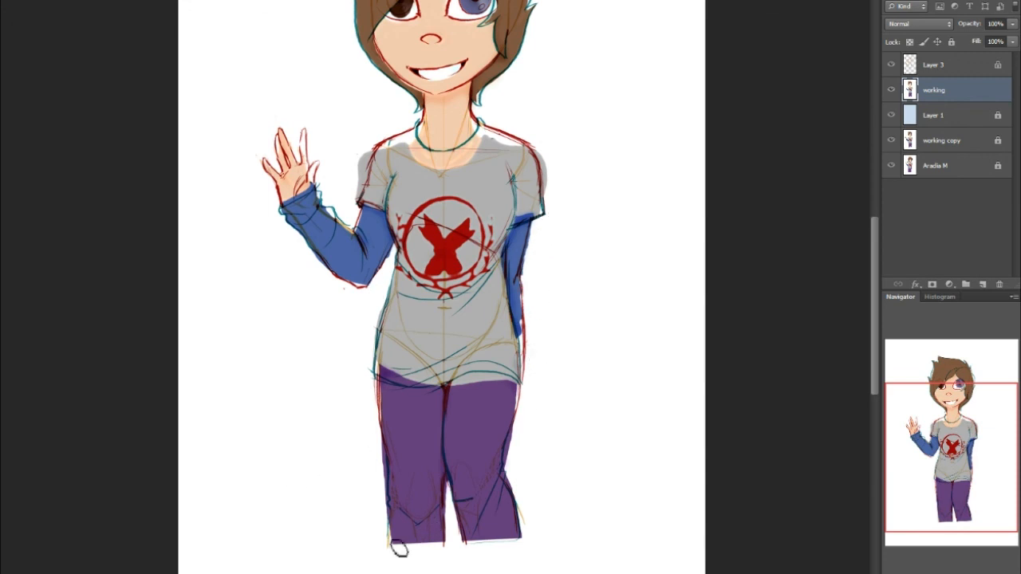
left_click_drag(544, 160, 554, 190)
left_click_drag(369, 139, 353, 212)
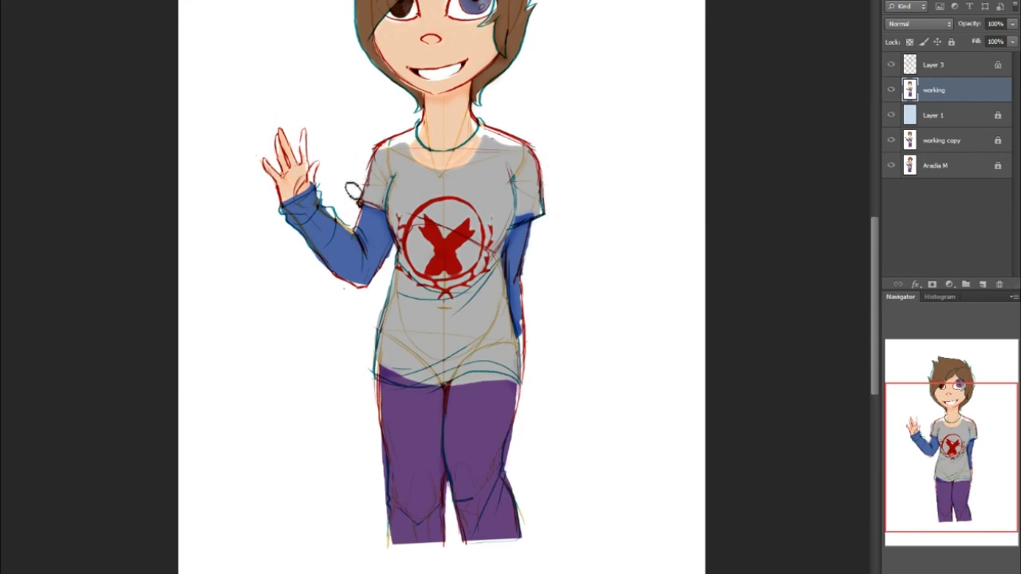
Fill the shirt in grey up to the teal collar and shoulder lines, and clean up the grey and purple along the redrawn hem.
left_click_drag(949, 417, 936, 385)
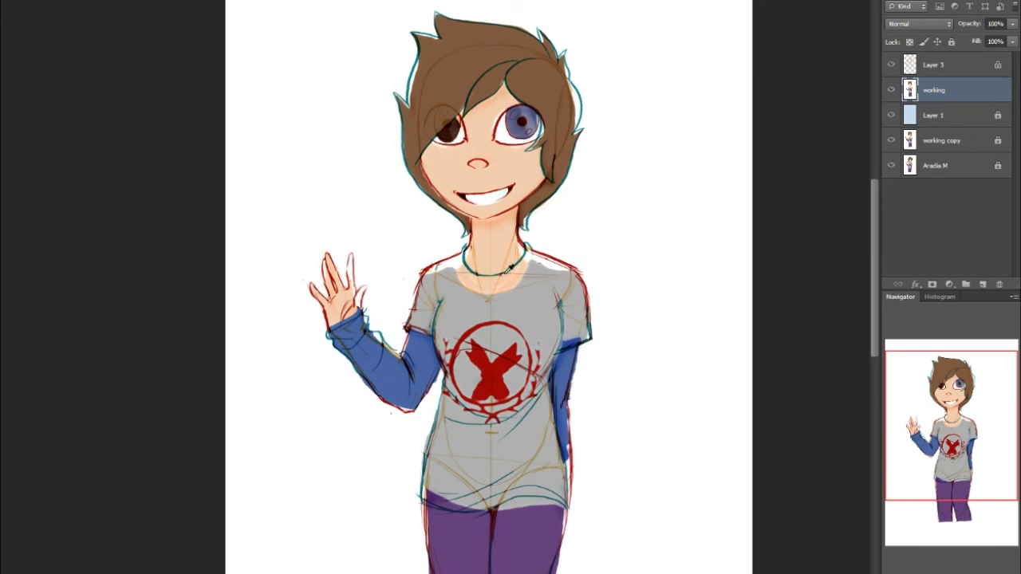
left_click_drag(439, 149, 432, 158)
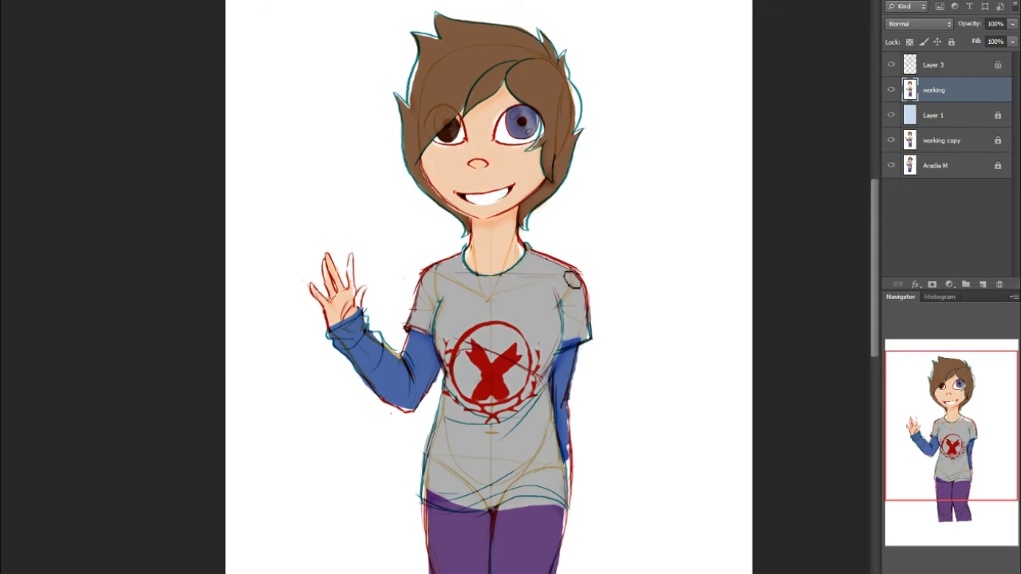
left_click_drag(956, 450, 948, 487)
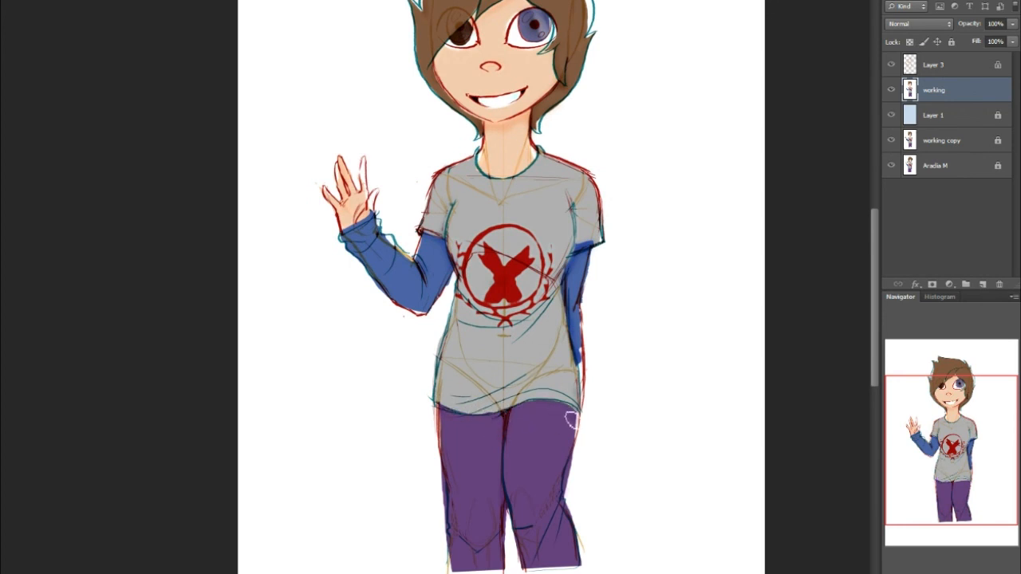
Extend the blue of the lowered arm to its red outline and fill the waving arm's sleeve and cuff out to the teal lines.
left_click_drag(577, 331, 578, 336)
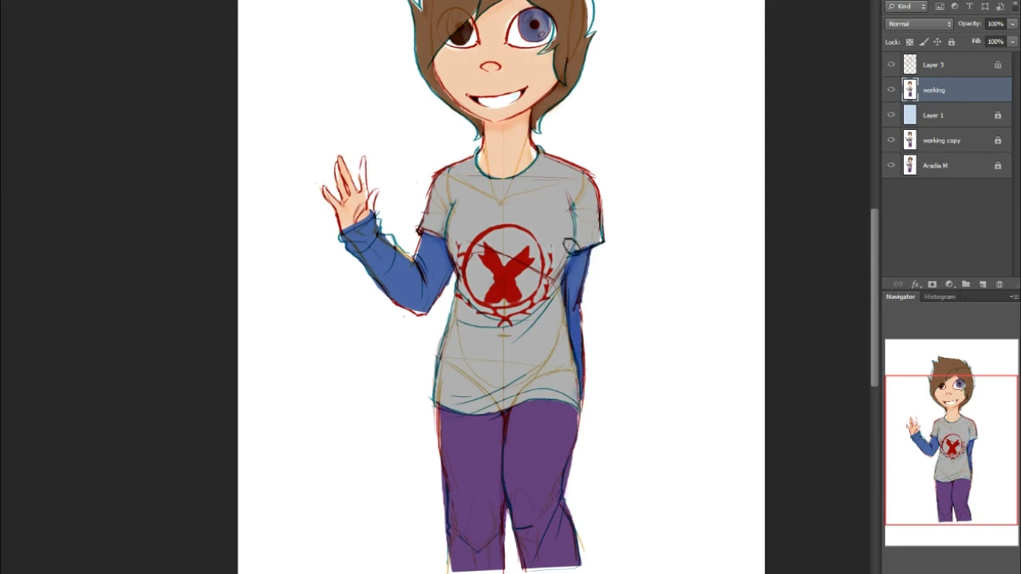
left_click_drag(562, 285, 564, 343)
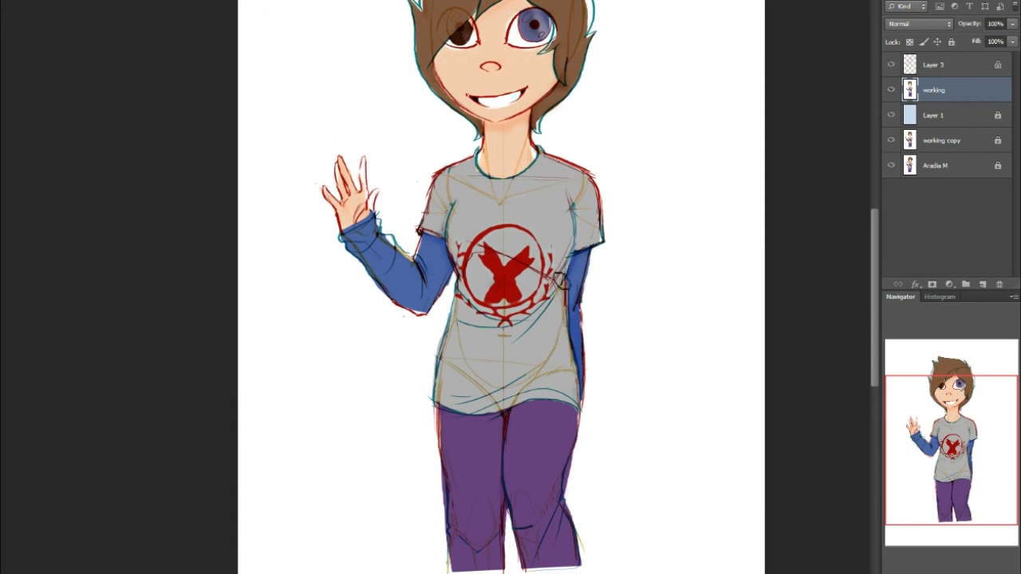
left_click(578, 289, "alt")
left_click(410, 271, "alt")
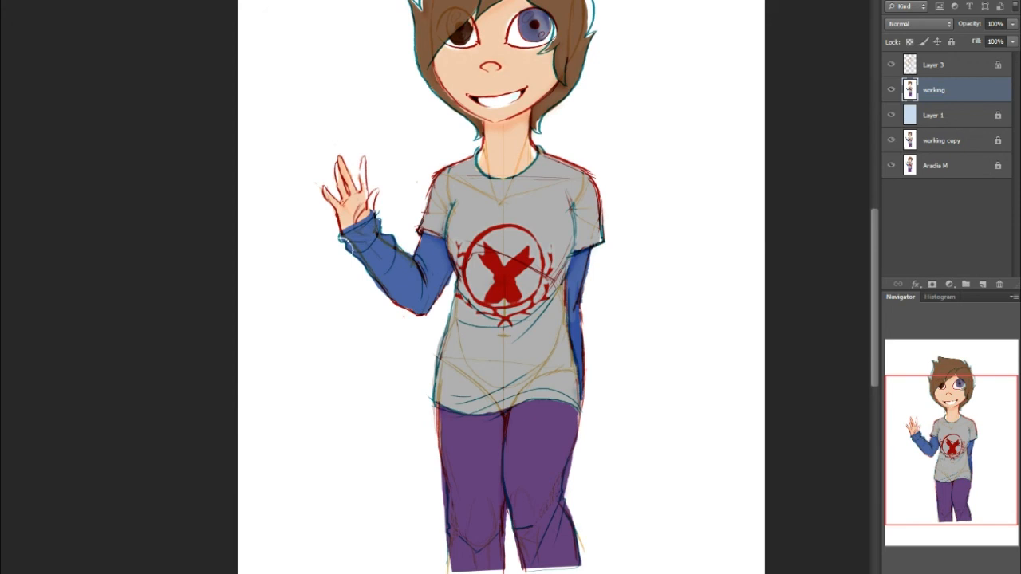
left_click(339, 216, "alt")
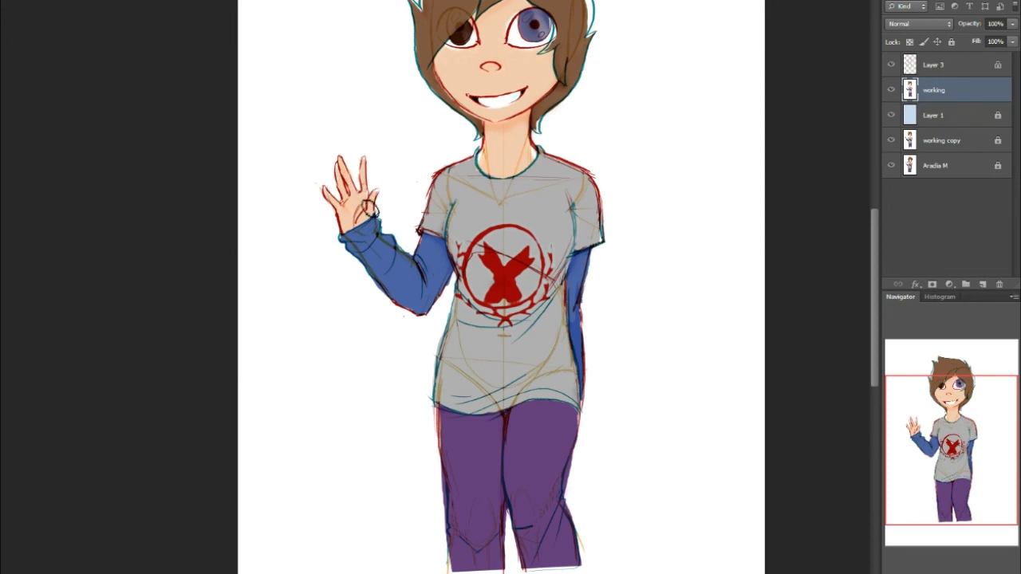
Touch up the trouser edges and fill the neck with skin tone down to the teal collar.
left_click_drag(986, 466, 974, 475)
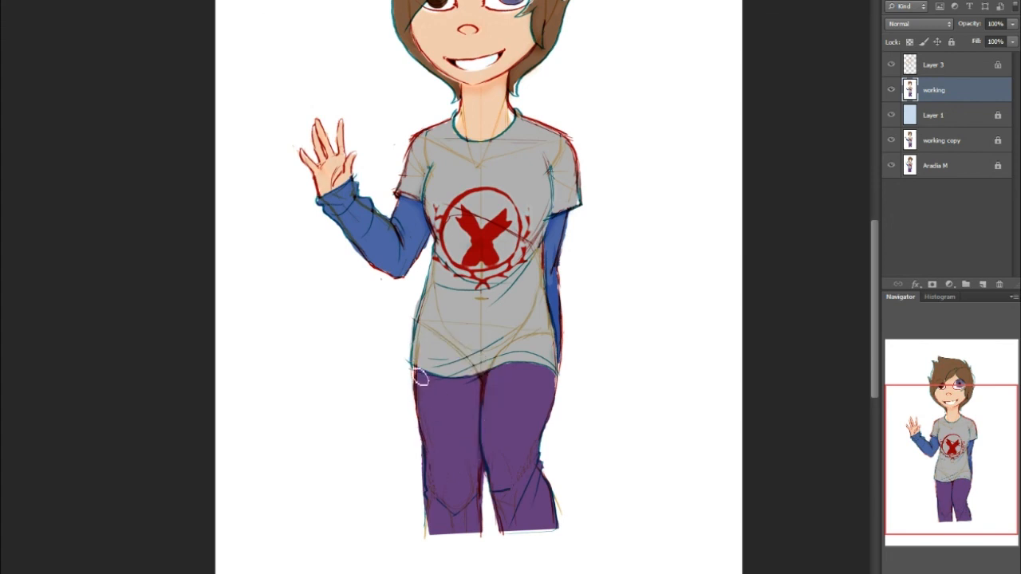
scroll(479, 319, "up", 5)
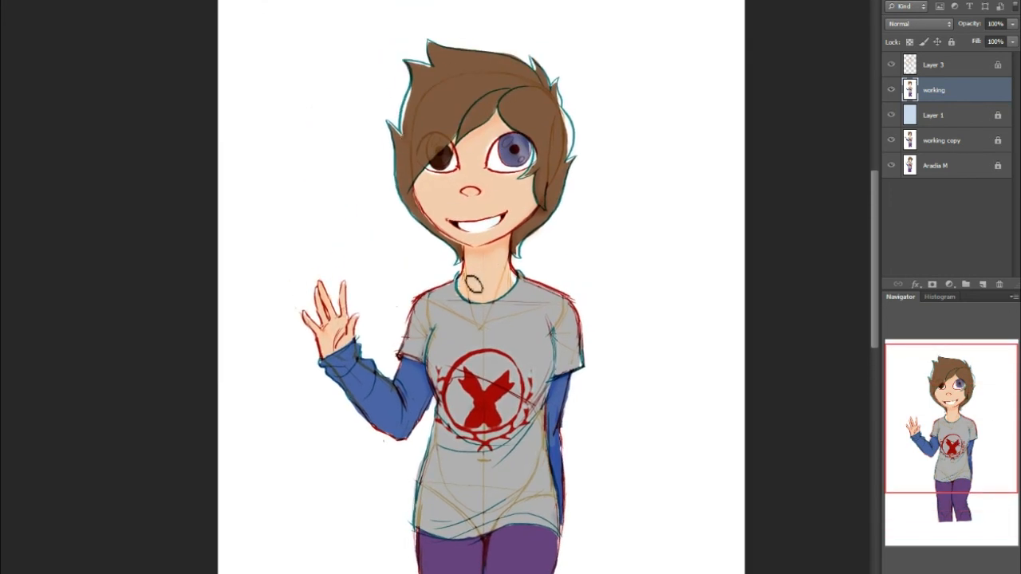
key("ctrl+z")
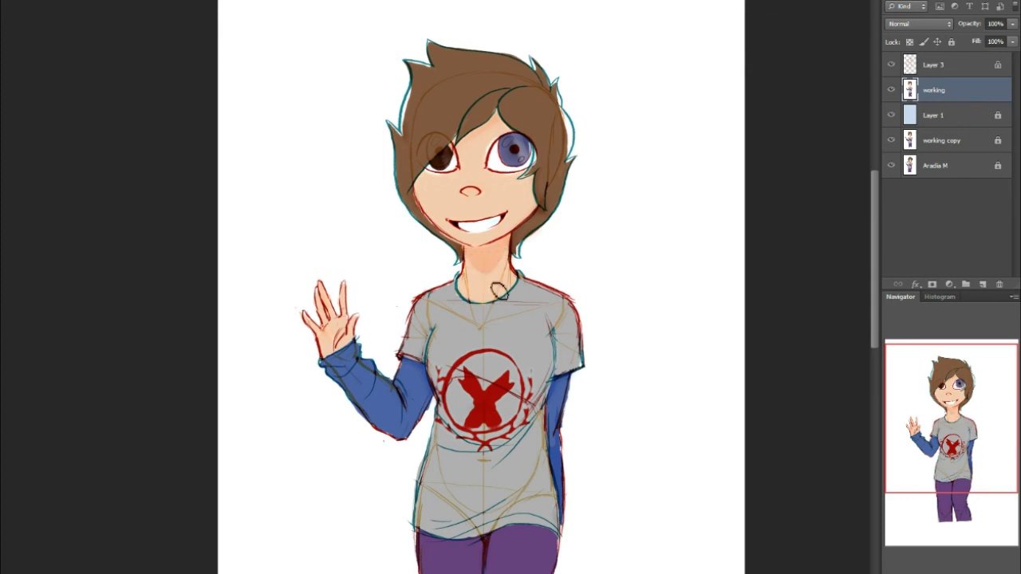
Fill the hair in brown out to the teal outline and clean up the colour around the fringe-covered eye and the lower hair tips.
left_click(431, 125, "alt")
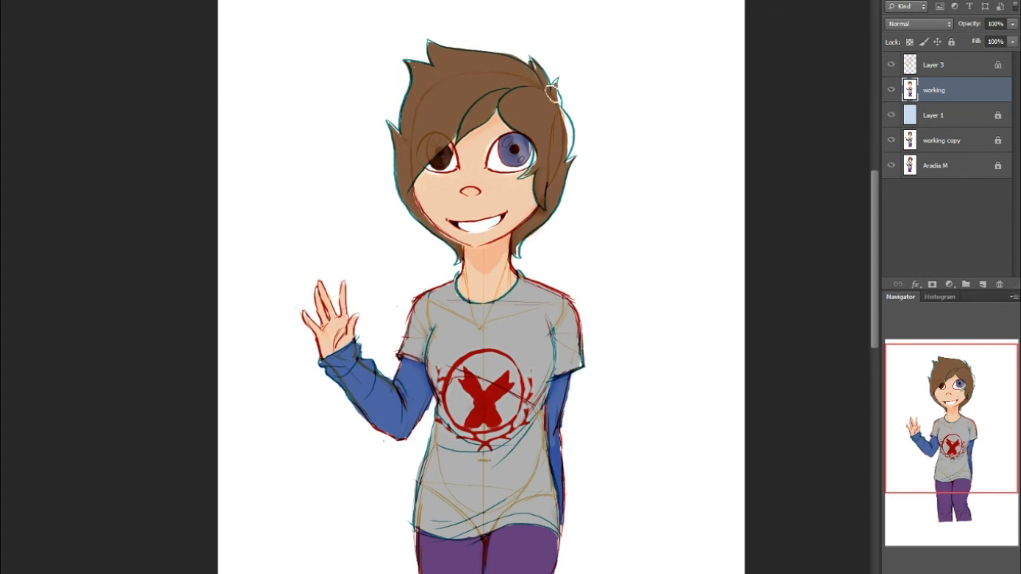
mouse_move(556, 87)
left_mouse_down()
mouse_move(560, 96)
mouse_move(570, 139)
mouse_move(565, 119)
mouse_move(563, 158)
mouse_move(568, 126)
left_mouse_up()
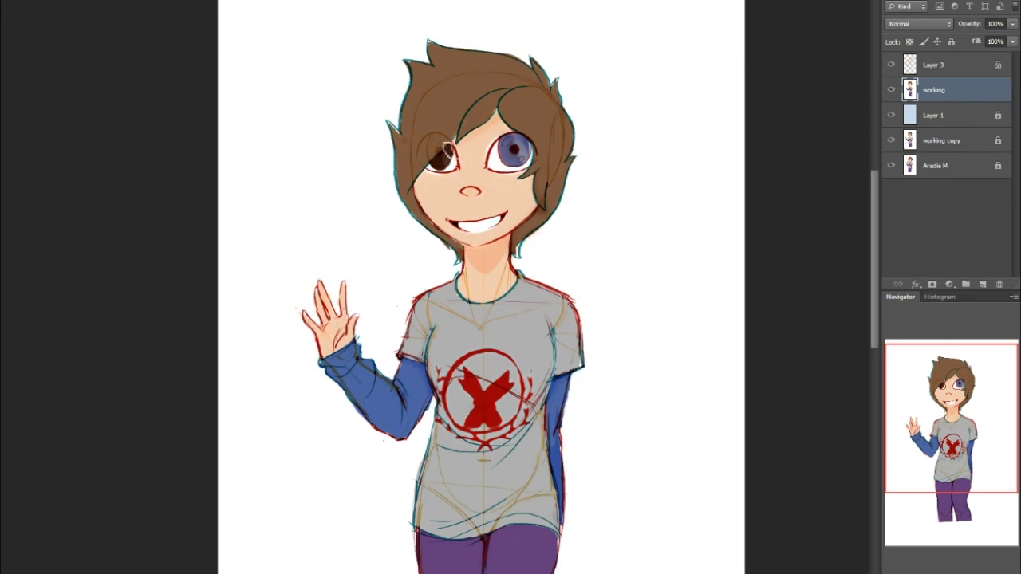
left_click(452, 153, "alt")
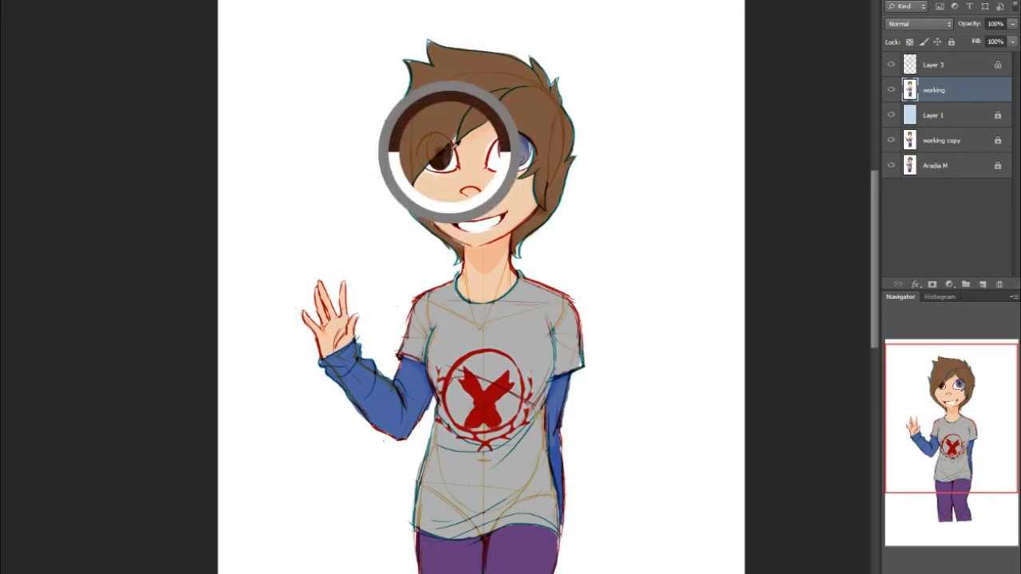
left_click_drag(450, 149, 459, 147)
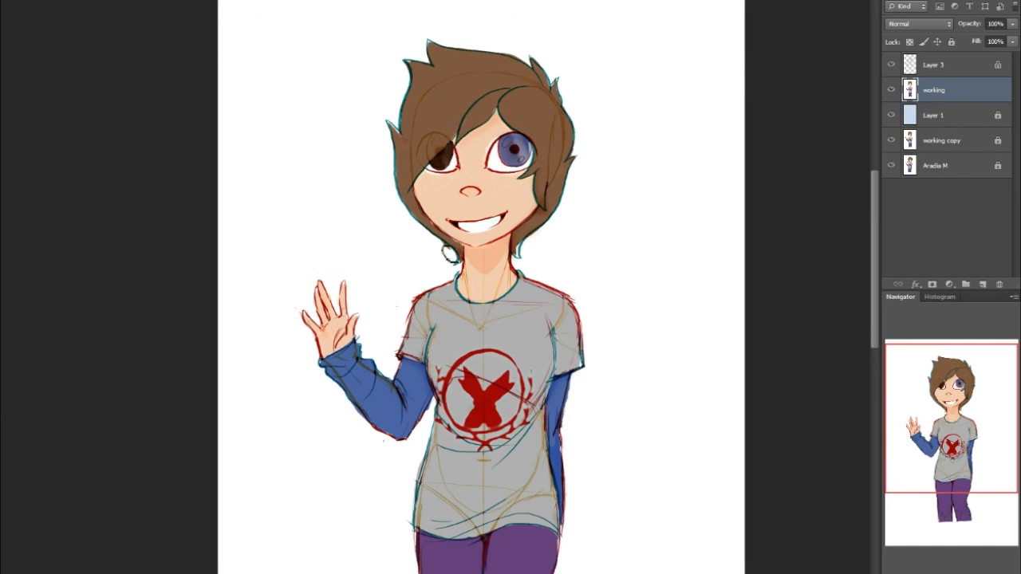
left_click(526, 231)
Create a new layer above the working layer, paint both irises bright red and set the layer's blend mode to Hue.
left_click_drag(899, 441, 896, 436)
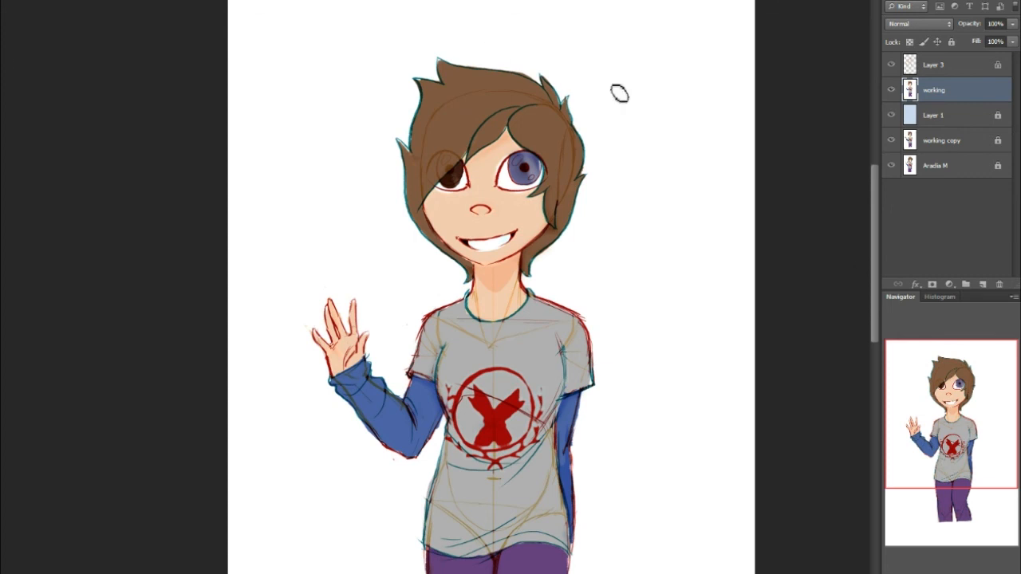
left_click(982, 283)
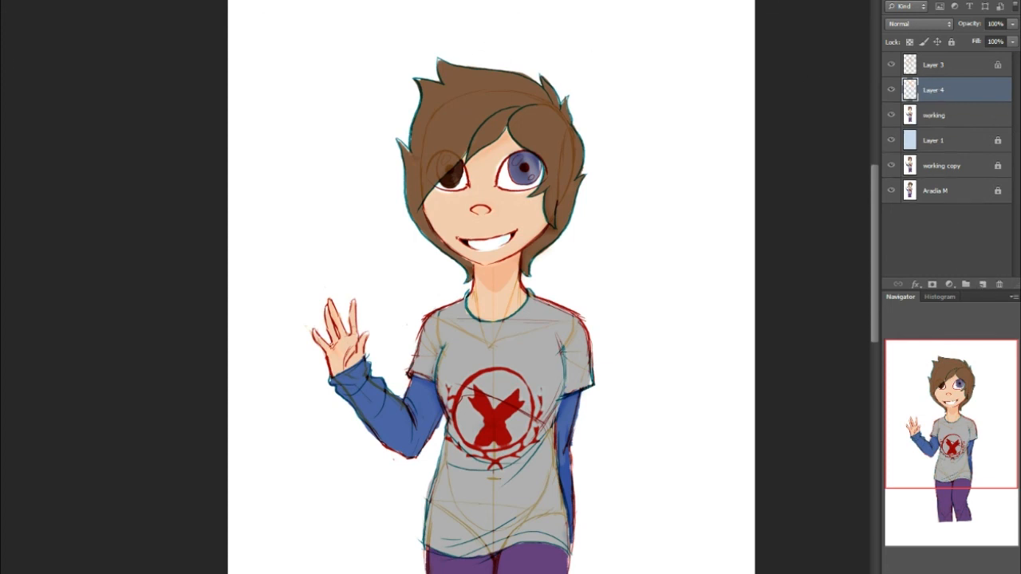
mouse_move(518, 163)
left_mouse_down()
mouse_move(531, 185)
mouse_move(516, 168)
mouse_move(538, 163)
left_mouse_up()
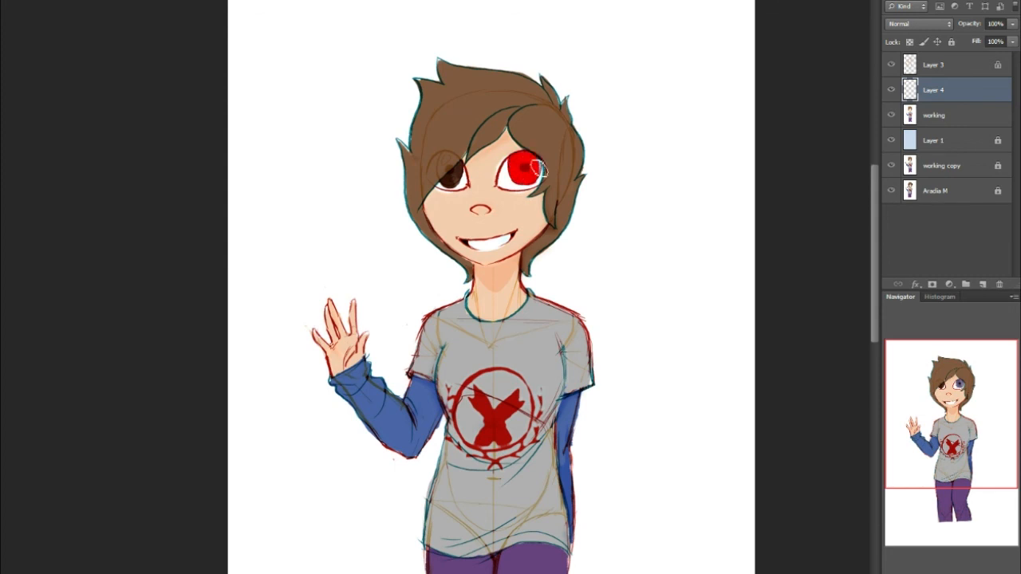
left_click_drag(457, 173, 460, 169)
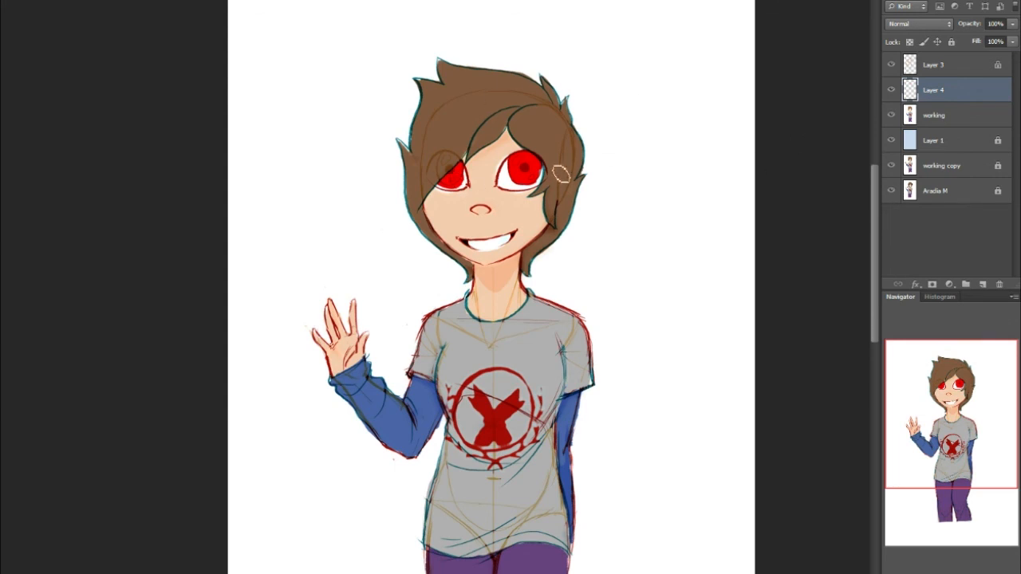
left_click(914, 28)
left_click(917, 321)
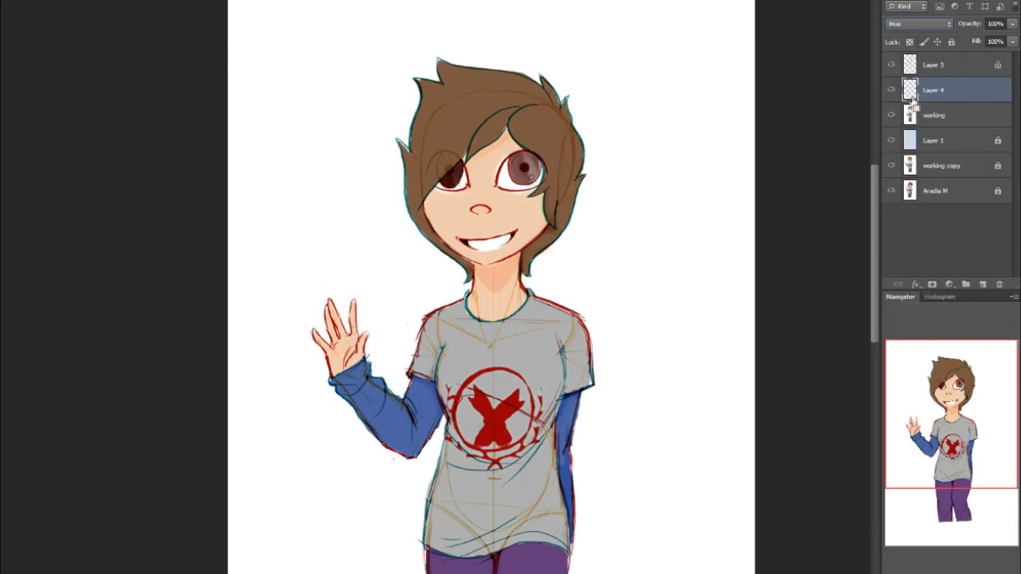
key("ctrl+u")
left_click_drag(483, 74, 220, 208)
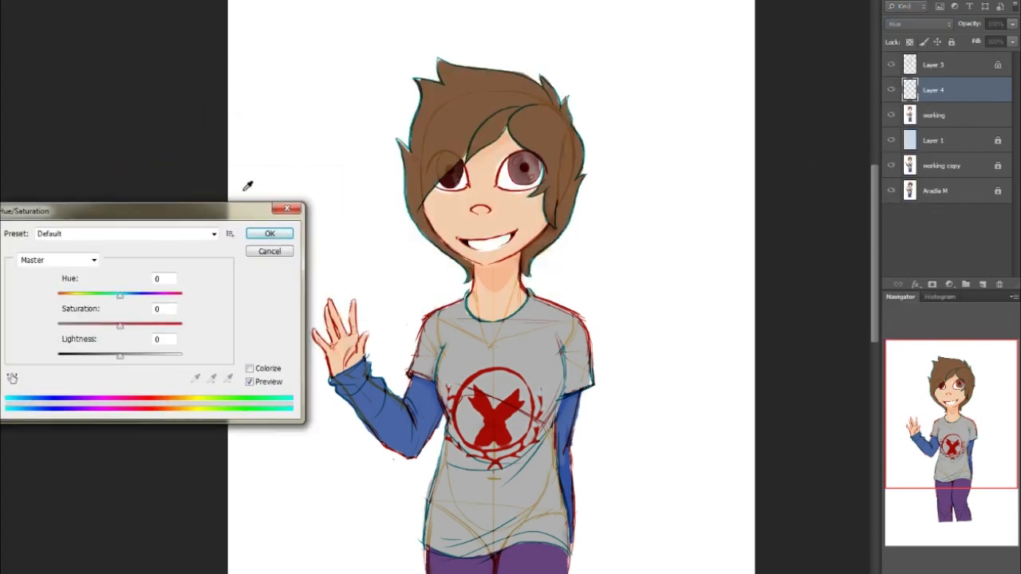
left_click(281, 232)
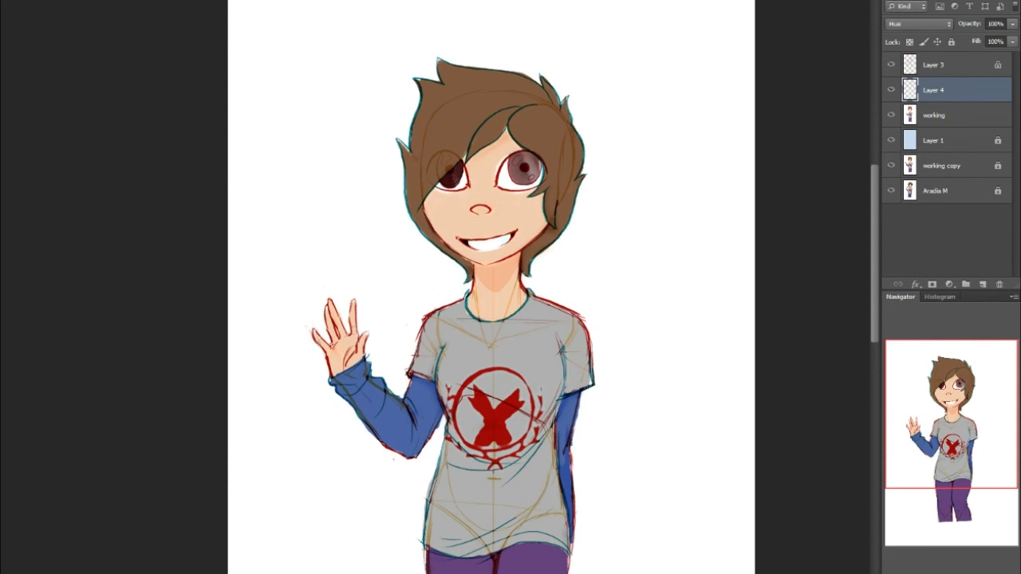
Select the area around the fully visible eye, shift its paint's hue to -103 and raise the saturation and lightness.
left_click_drag(485, 134, 587, 211)
key("ctrl+u")
left_click_drag(120, 295, 81, 294)
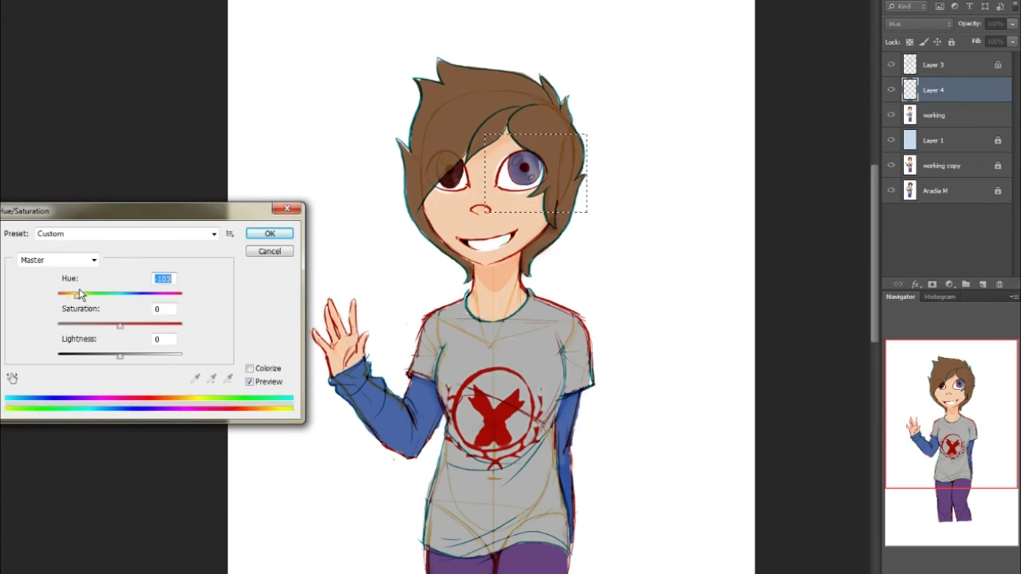
left_click_drag(121, 325, 183, 326)
left_click_drag(126, 360, 147, 354)
left_click(269, 234)
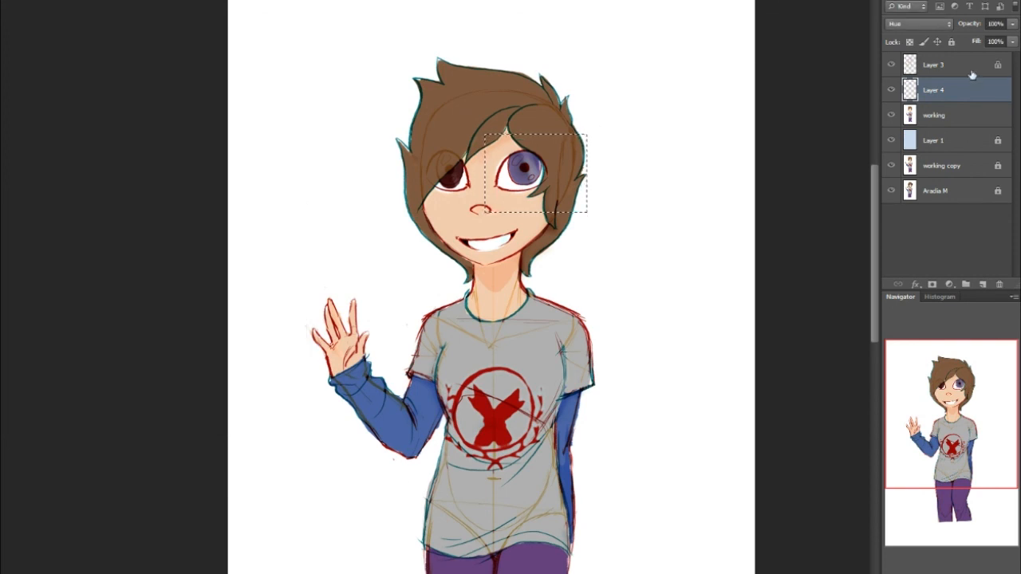
Change the iris colour layer's blend mode to Saturation.
left_click(918, 23)
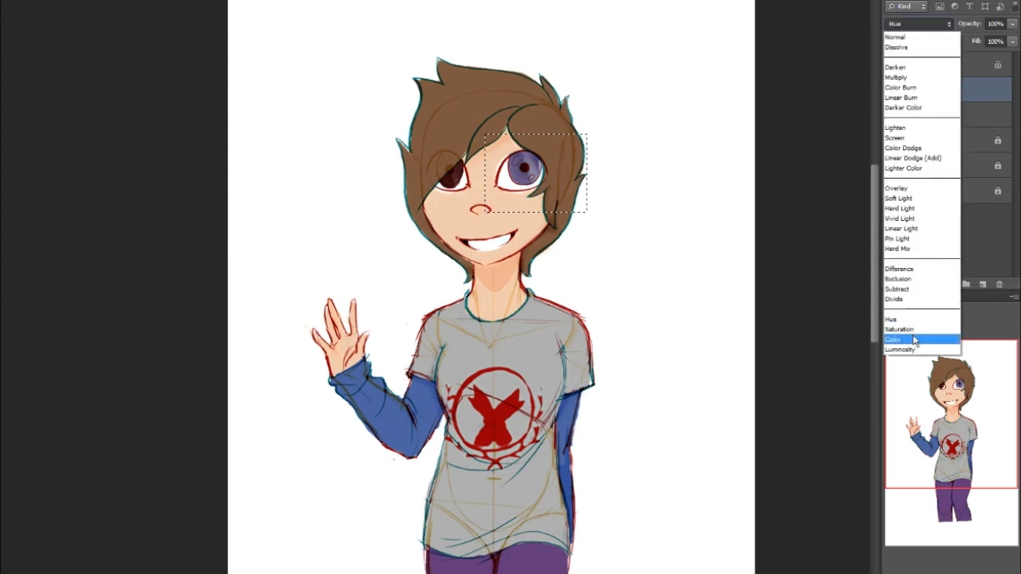
left_click(914, 331)
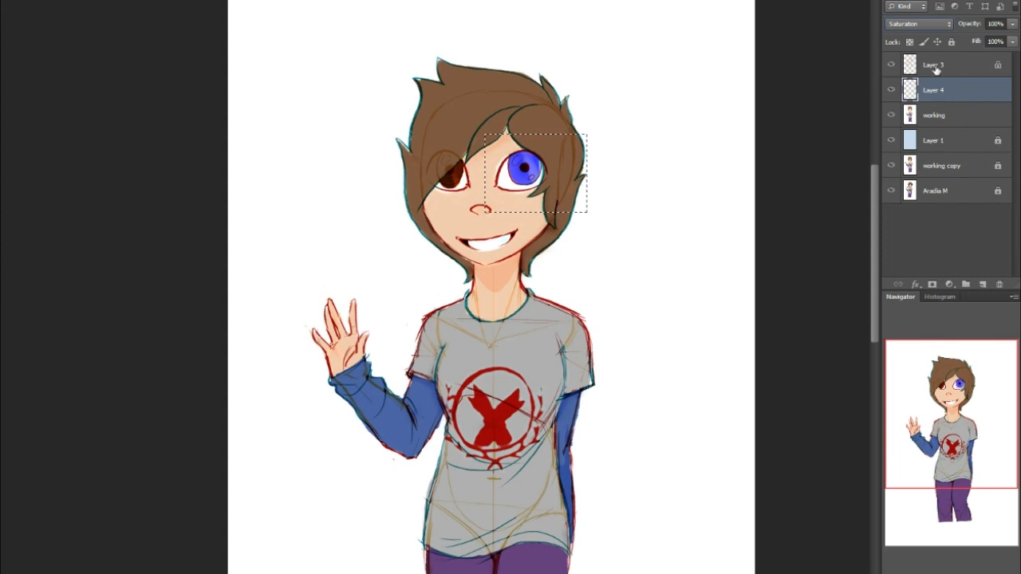
Clear the selection around the eye and reduce the iris colour layer's fill to 50%.
key("ctrl+d")
left_click(1011, 41)
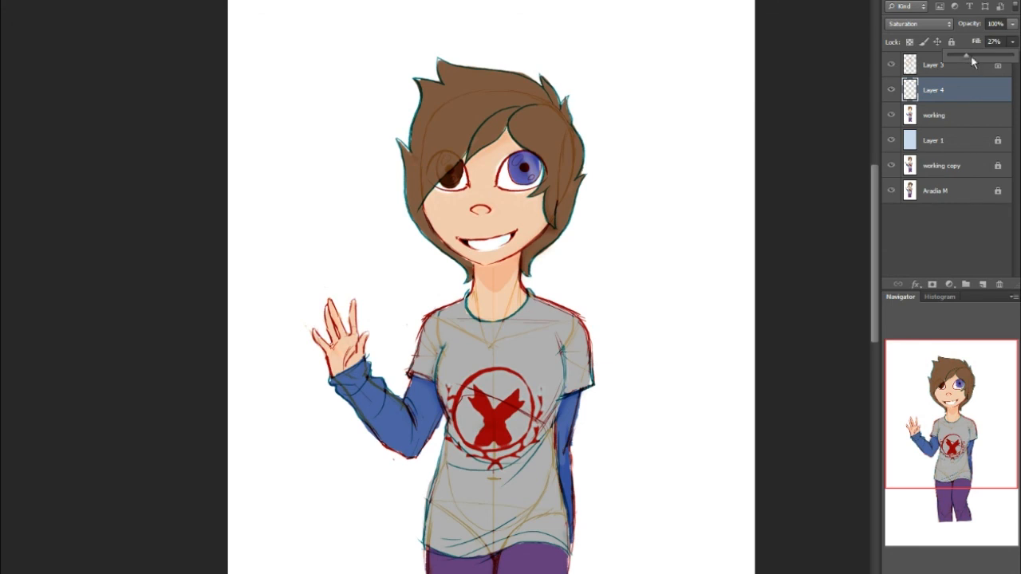
left_click_drag(794, 287, 825, 287)
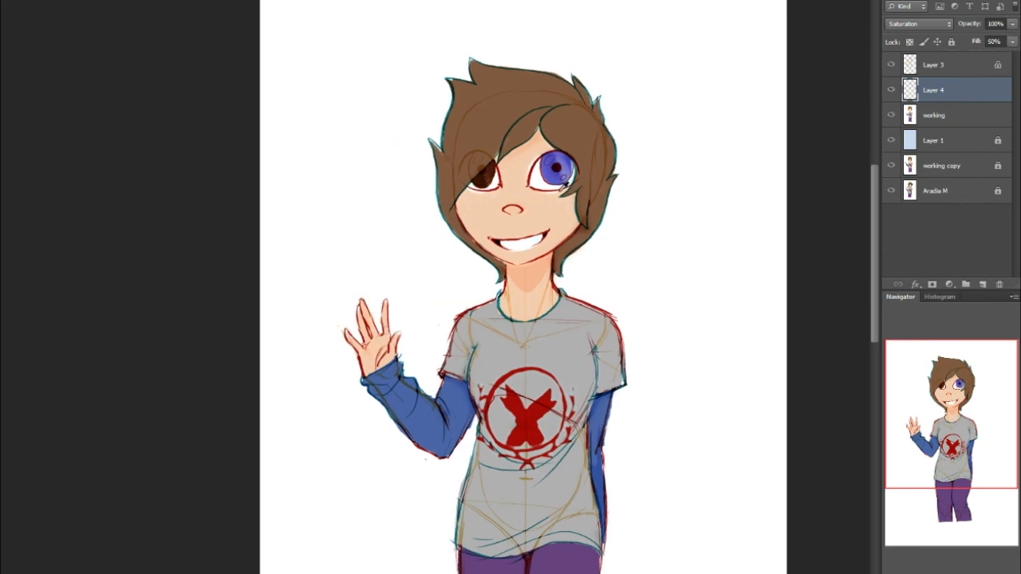
Paint white highlights in the blue iris on the working layer and merge the iris colour layer down into it.
left_click(934, 115)
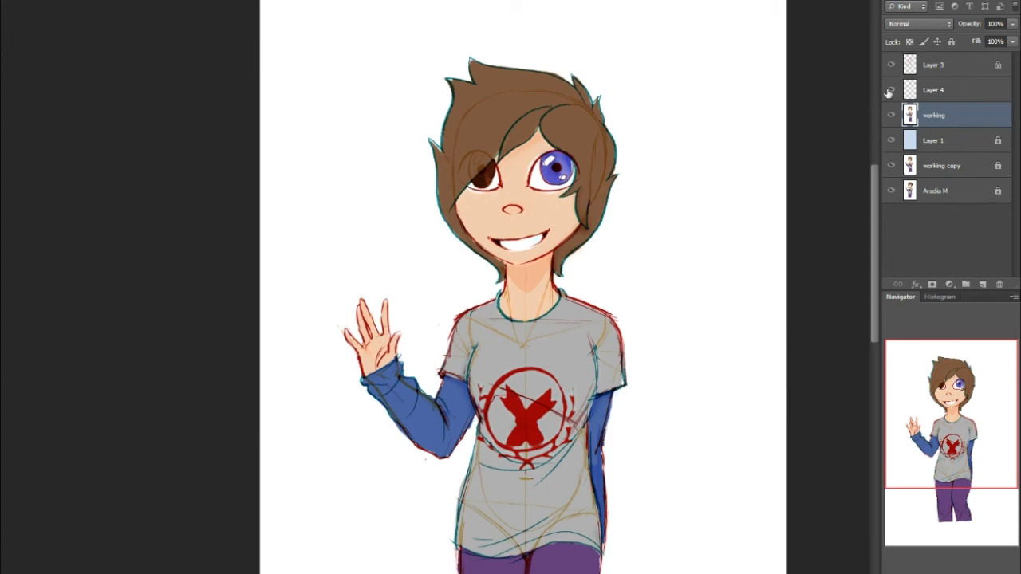
left_click(933, 89)
key("ctrl+e")
Paint the fringe-covered eye's white up to its iris outline and add a white highlight and a soft lighter patch inside the brown iris.
left_click(542, 172, "alt")
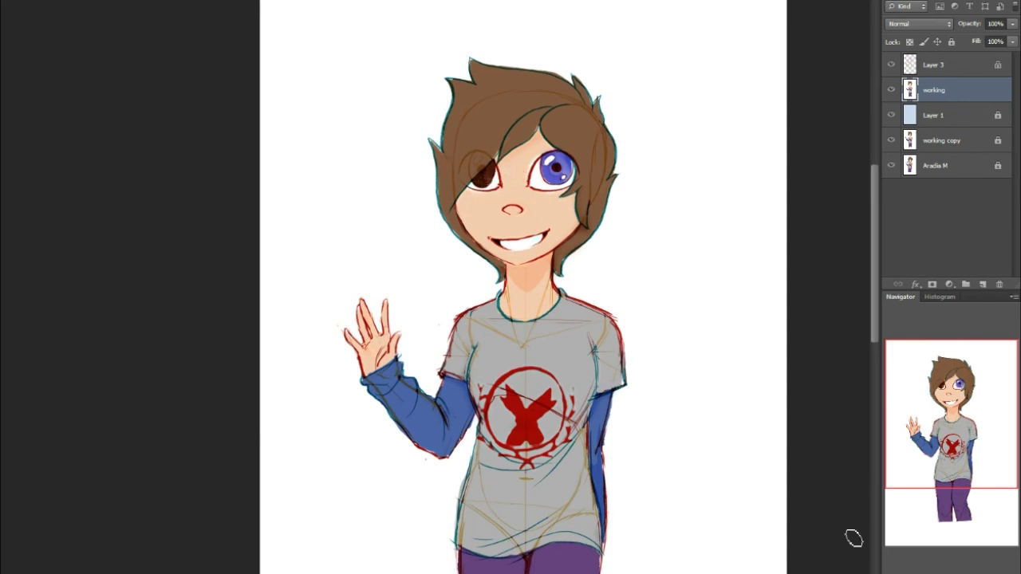
key("ctrl+1")
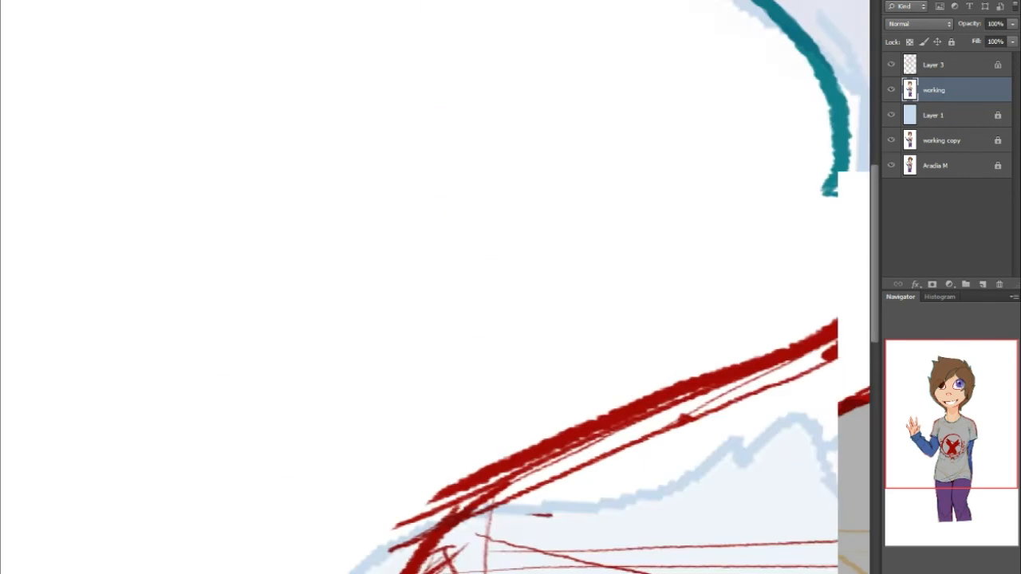
left_click_drag(951, 417, 951, 386)
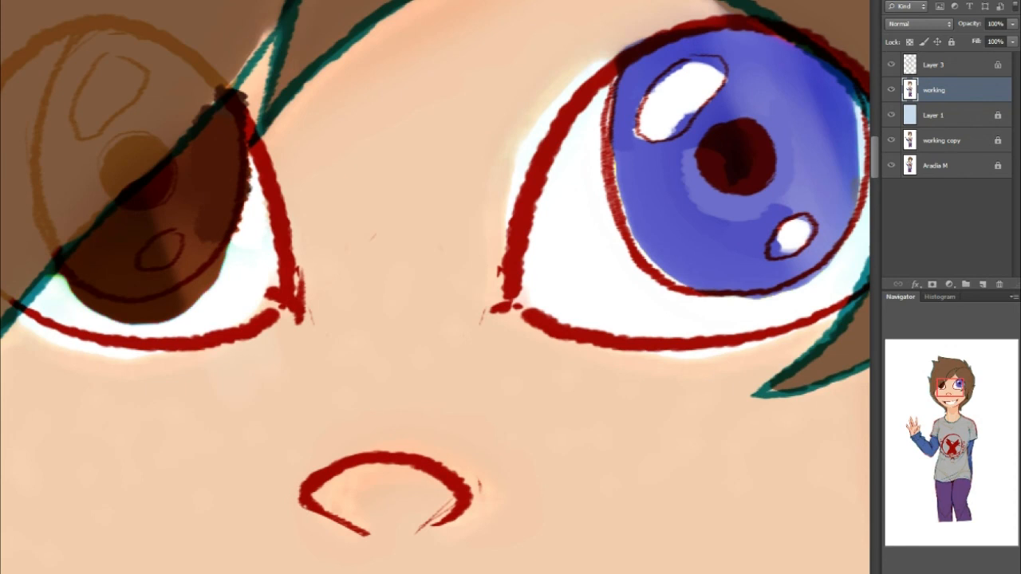
mouse_move(48, 289)
left_mouse_down()
mouse_move(132, 319)
mouse_move(180, 311)
mouse_move(237, 236)
left_mouse_up()
left_click_drag(150, 252, 166, 240)
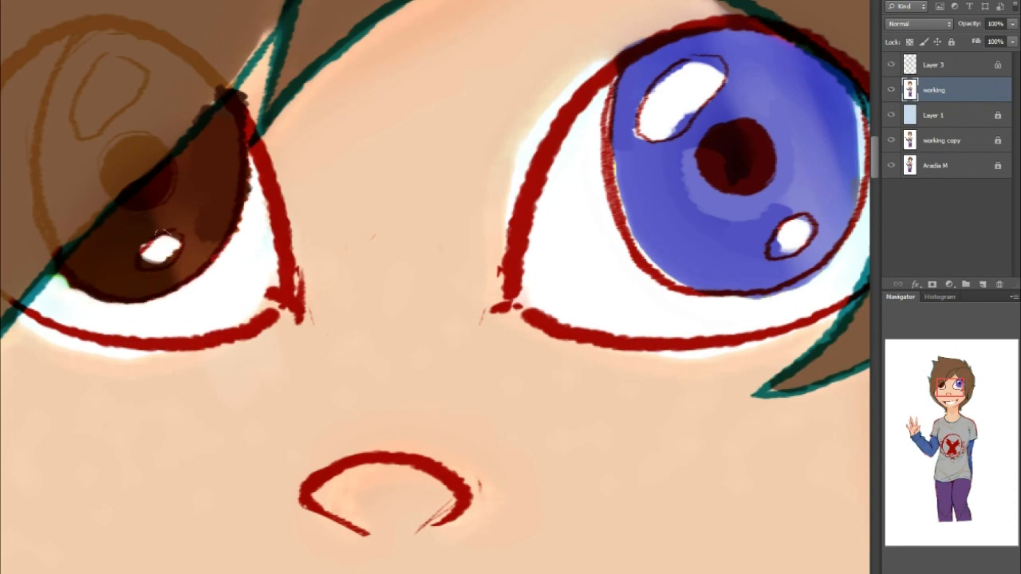
key("ctrl+z")
mouse_move(143, 252)
left_mouse_down()
mouse_move(150, 263)
mouse_move(164, 233)
mouse_move(175, 251)
mouse_move(140, 241)
left_mouse_up()
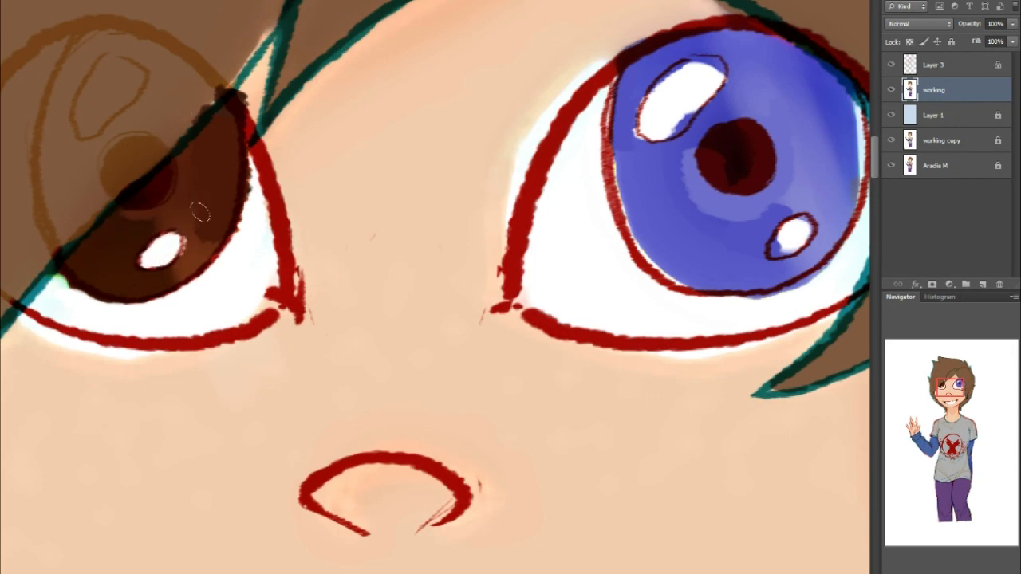
mouse_move(100, 240)
left_mouse_down()
mouse_move(86, 236)
mouse_move(124, 243)
mouse_move(94, 256)
left_mouse_up()
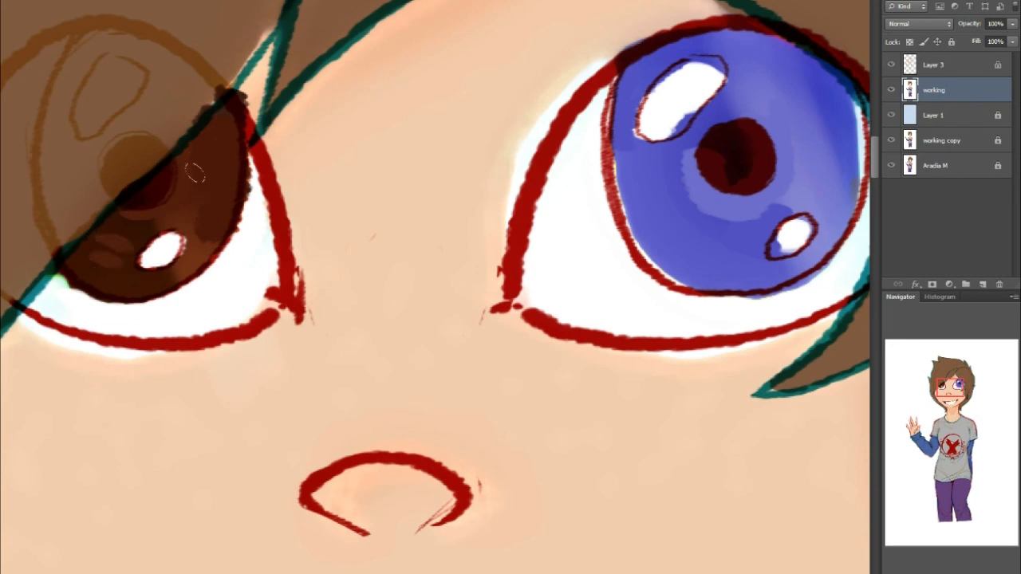
Fill the blue eye's pupil with even dark maroon and paint both of its highlights white up to their outlines.
left_click(740, 238, "alt")
left_click_drag(744, 152, 723, 174)
left_click(692, 72, "alt")
mouse_move(692, 72)
left_mouse_down()
mouse_move(651, 95)
mouse_move(707, 66)
mouse_move(647, 124)
left_mouse_up()
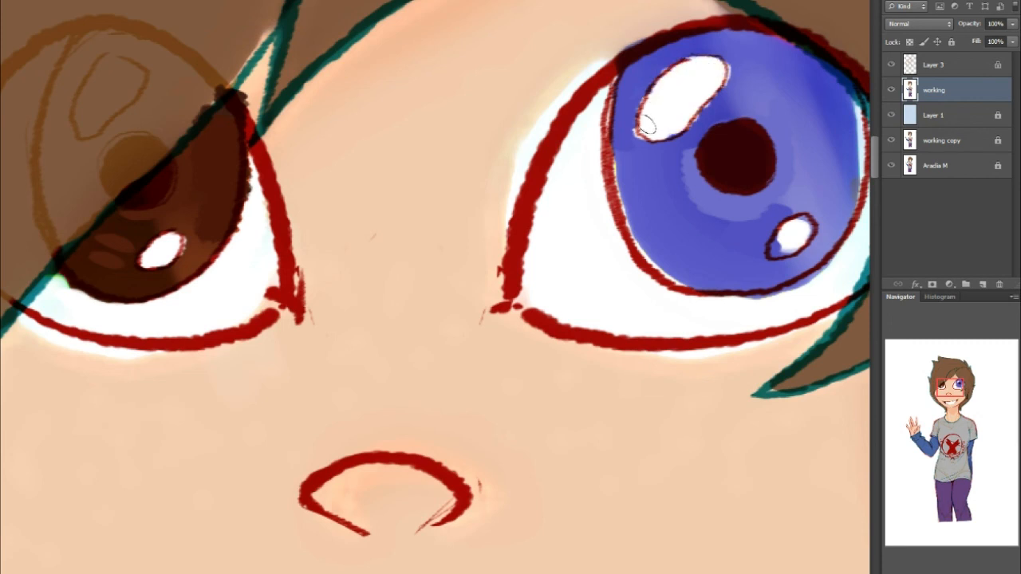
mouse_move(783, 239)
left_mouse_down()
mouse_move(776, 246)
mouse_move(791, 232)
left_mouse_up()
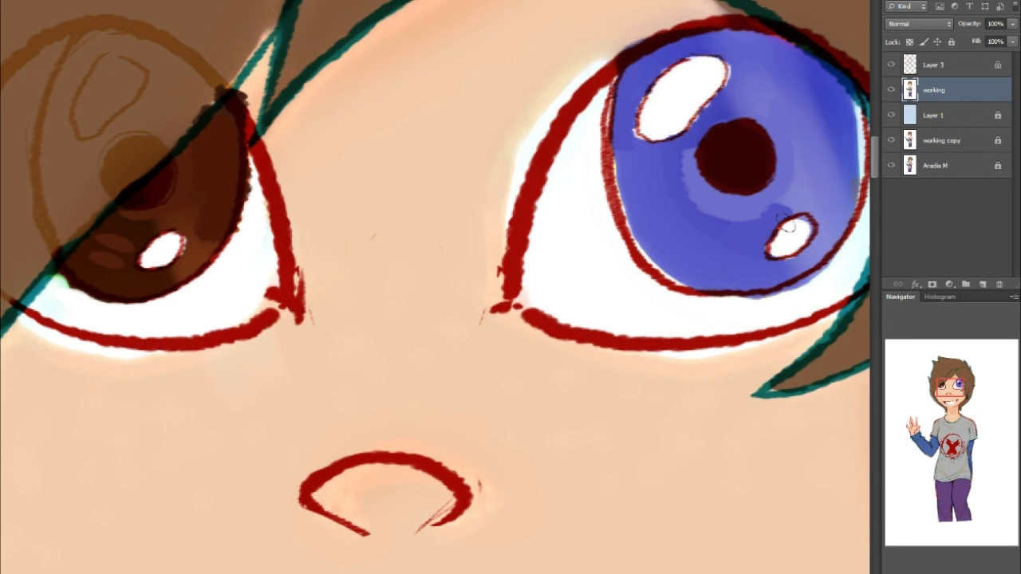
Cover the white spill outside the blue eye's upper and lower lid lines with sampled skin colour.
left_click_drag(952, 385, 956, 386)
left_click(321, 118, "alt")
left_click_drag(348, 145, 464, 34)
left_click_drag(332, 178, 360, 96)
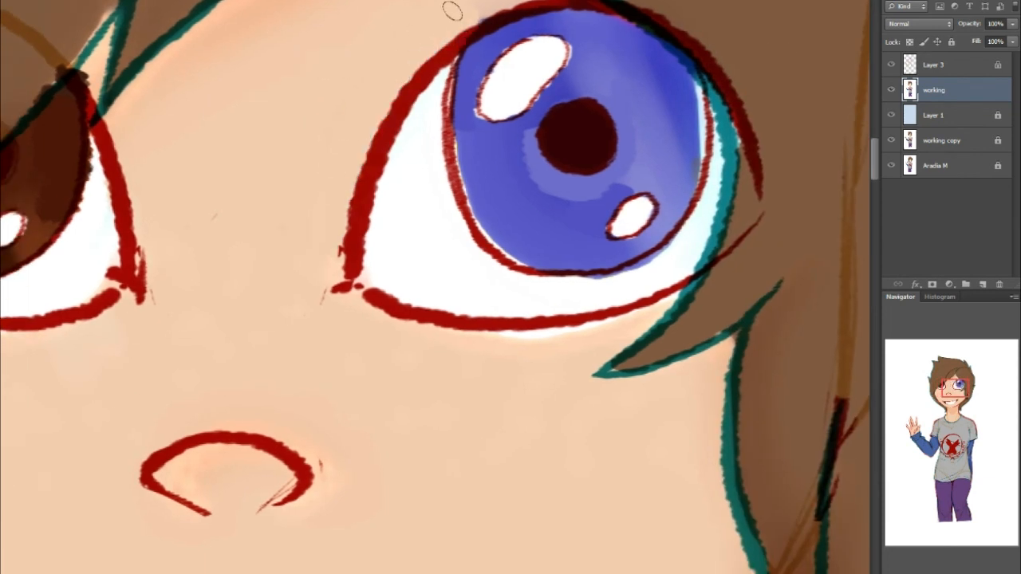
mouse_move(632, 319)
left_mouse_down()
mouse_move(544, 349)
mouse_move(596, 328)
mouse_move(479, 343)
mouse_move(574, 331)
left_mouse_up()
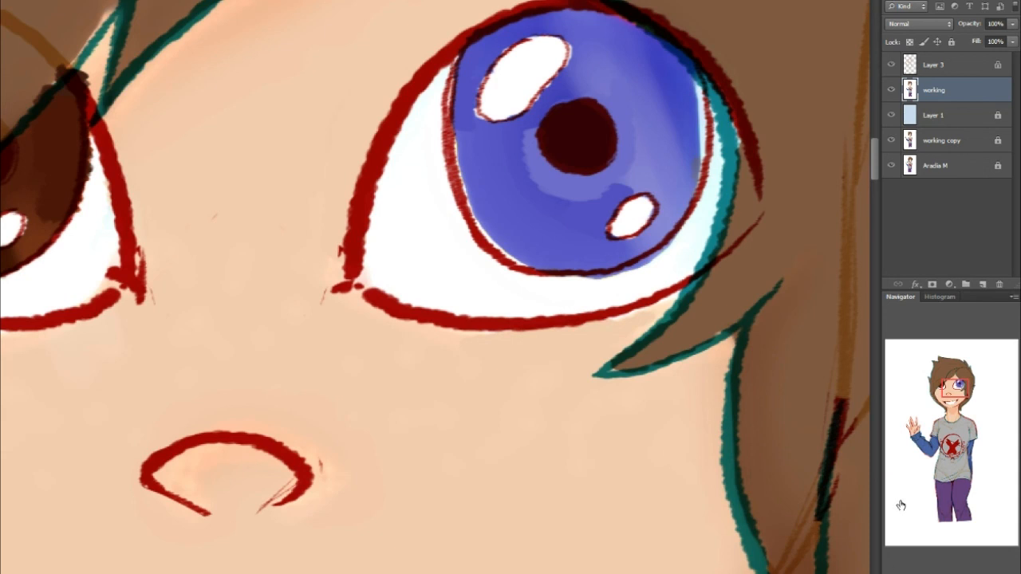
Examine the recoloured figure as a whole, from the hair down to the legs.
key("ctrl+minus")
key("ctrl+minus")
key("ctrl+minus")
key("ctrl+minus")
key("ctrl+minus")
mouse_move(958, 385)
left_mouse_down()
mouse_move(943, 465)
mouse_move(943, 453)
left_mouse_up()
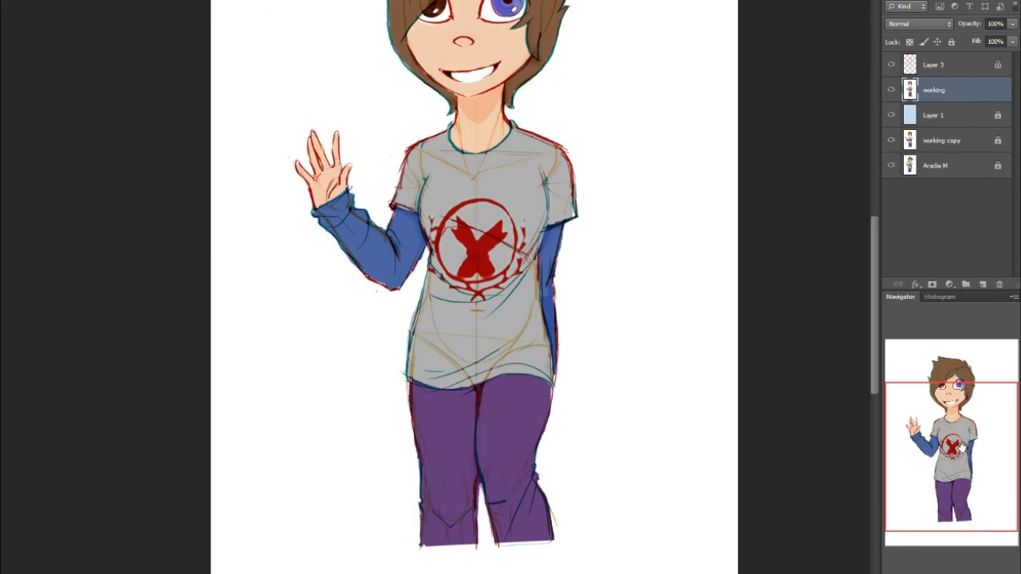
left_click_drag(555, 290, 591, 394)
left_click(412, 372, "alt")
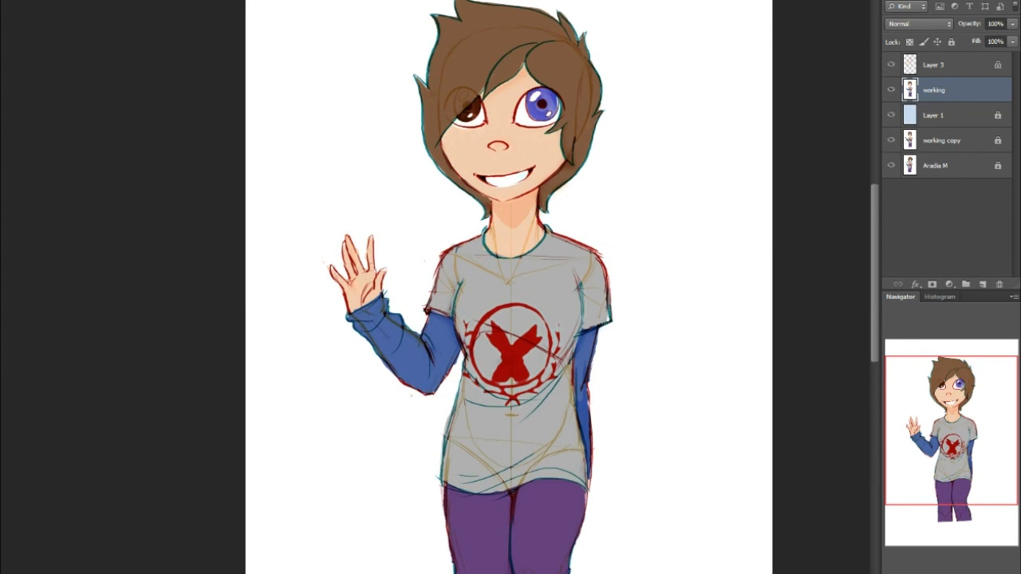
Create a layer group named MINE, move all layers above the original drawing into it and collapse the group.
left_click(962, 71, "shift")
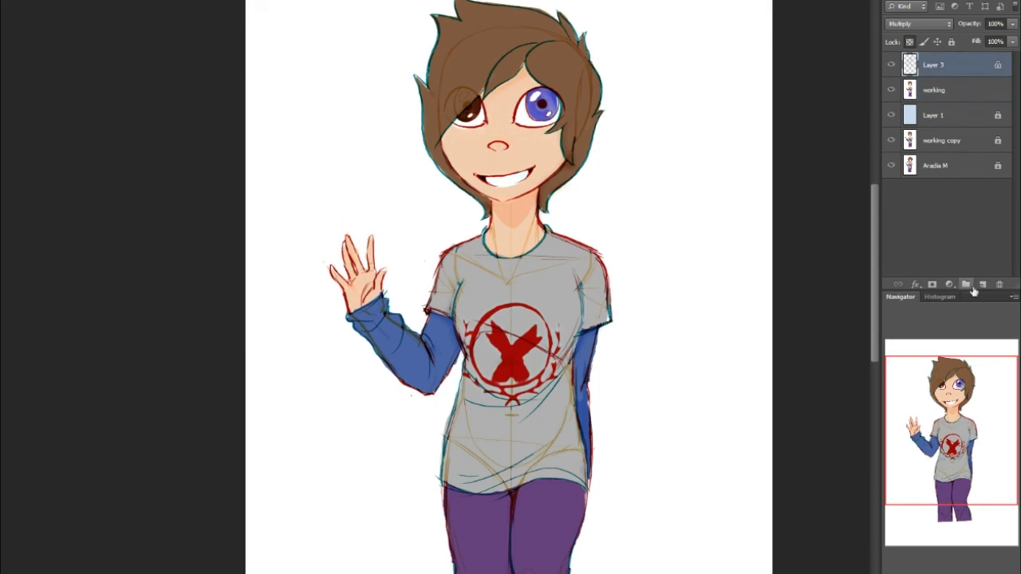
left_click(966, 285)
double_click(938, 60)
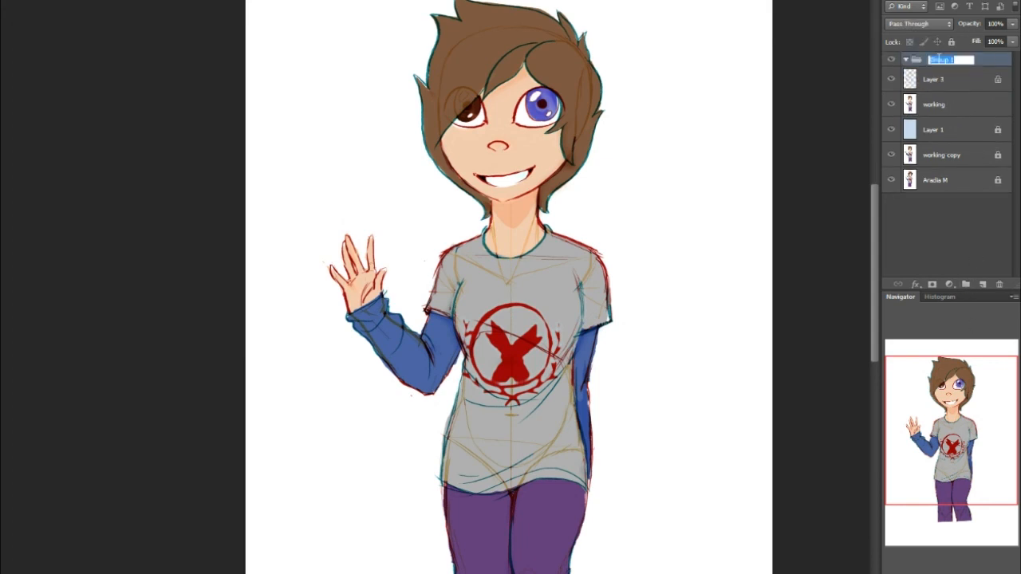
type("MEME")
key("Return")
left_click(930, 160, "shift")
left_click_drag(944, 95, 921, 65)
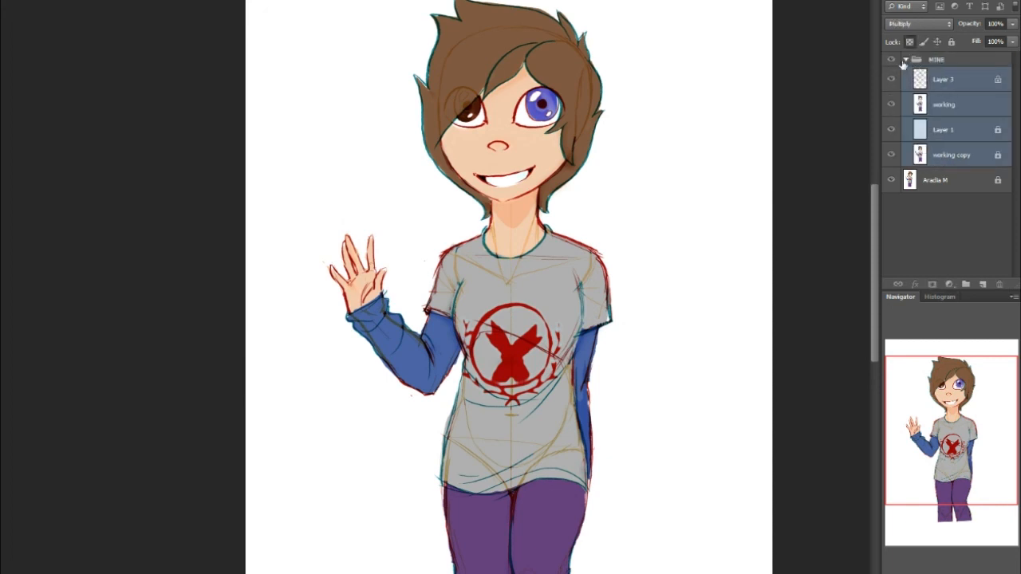
left_click(906, 60)
Compare the redrawn figure with the original drawing by repeatedly hiding and showing the MINE group.
left_click(892, 59)
left_click(892, 60)
left_click(892, 60)
left_click(892, 60)
left_click(892, 60)
left_click(891, 59)
left_click(892, 60)
left_click(892, 60)
left_click(892, 60)
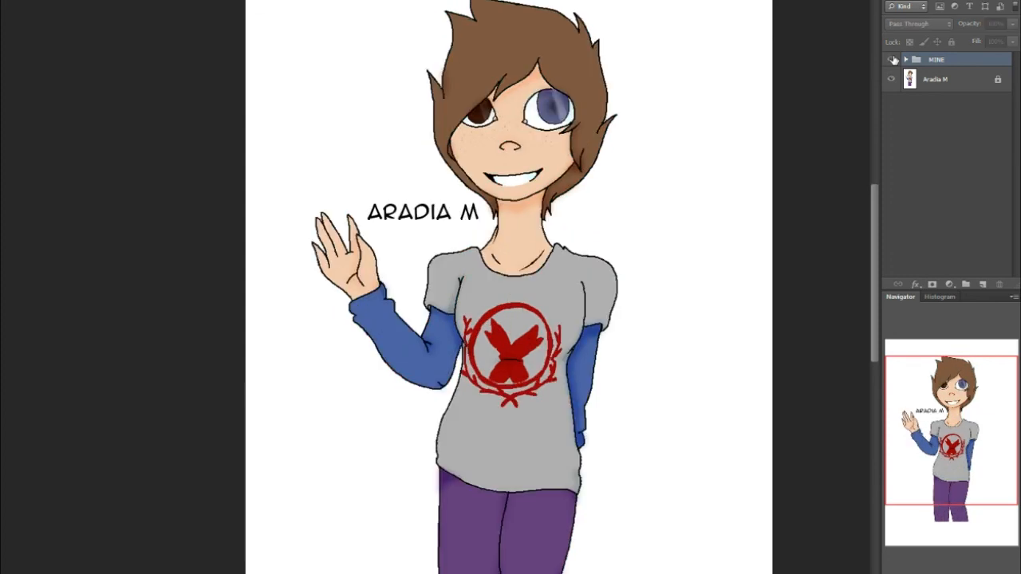
left_click(892, 60)
left_click(892, 60)
left_click(892, 60)
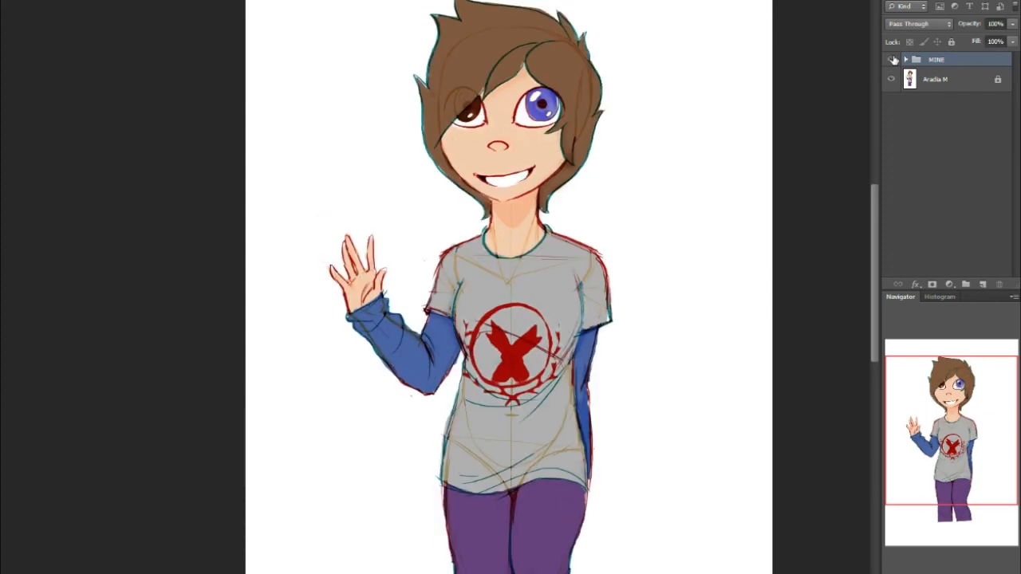
left_click(891, 59)
left_click(892, 59)
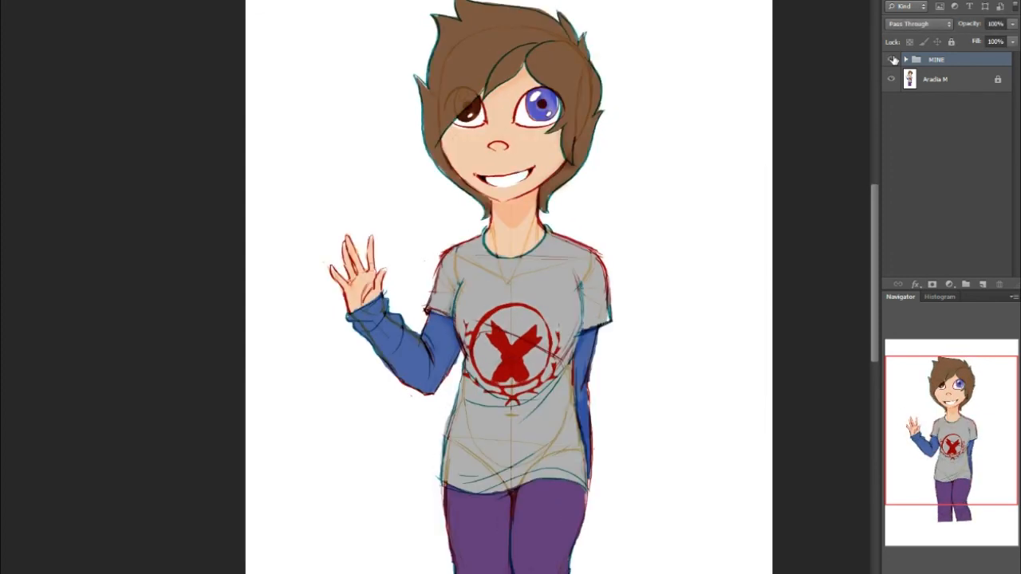
left_click(893, 59)
left_click(893, 60)
left_click(893, 60)
left_click(893, 59)
left_click(893, 60)
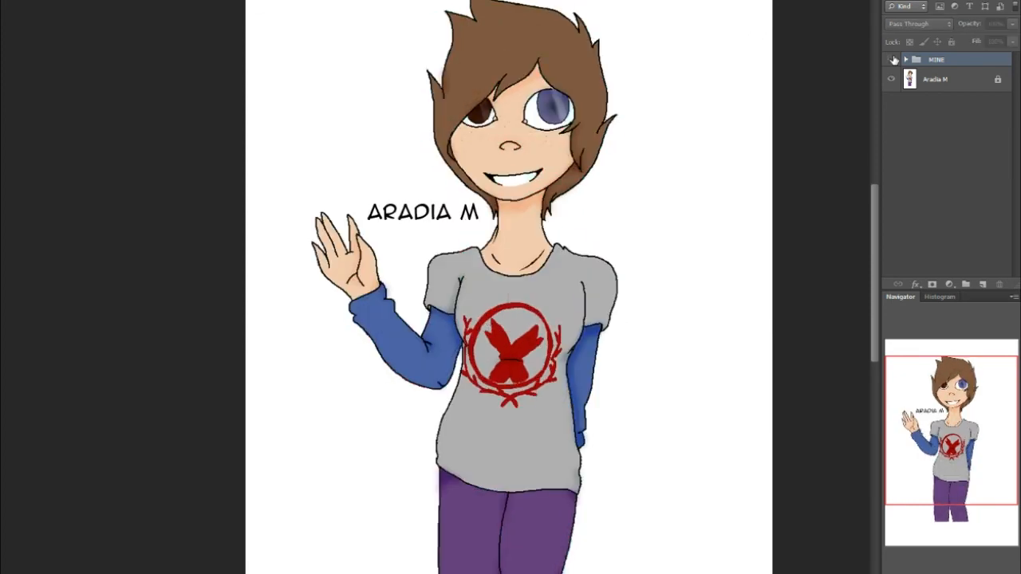
left_click(893, 60)
left_click(892, 59)
left_click(892, 60)
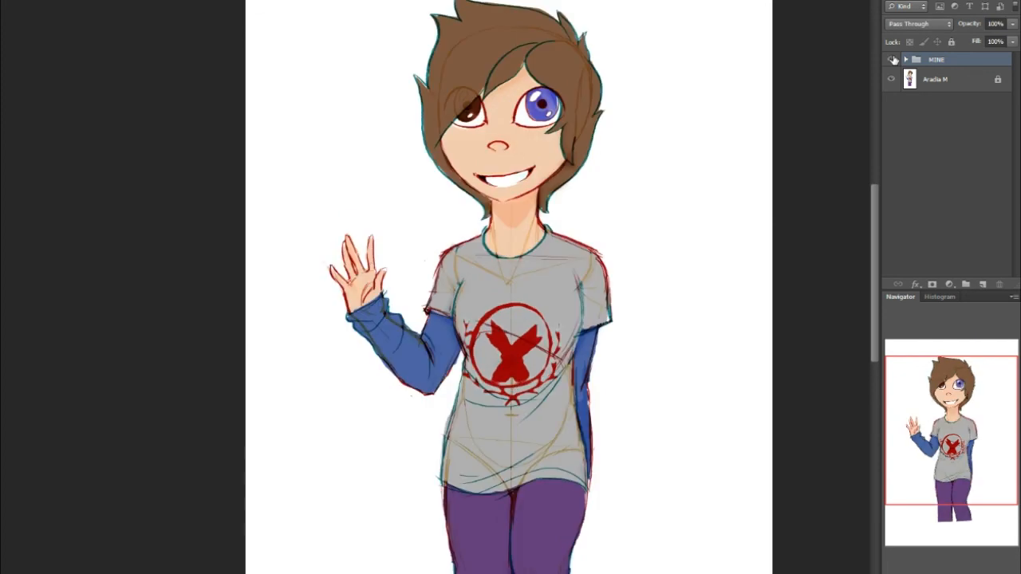
Compare the torso and legs of the redraw with the original by toggling the MINE group's visibility.
left_click_drag(963, 492, 972, 508)
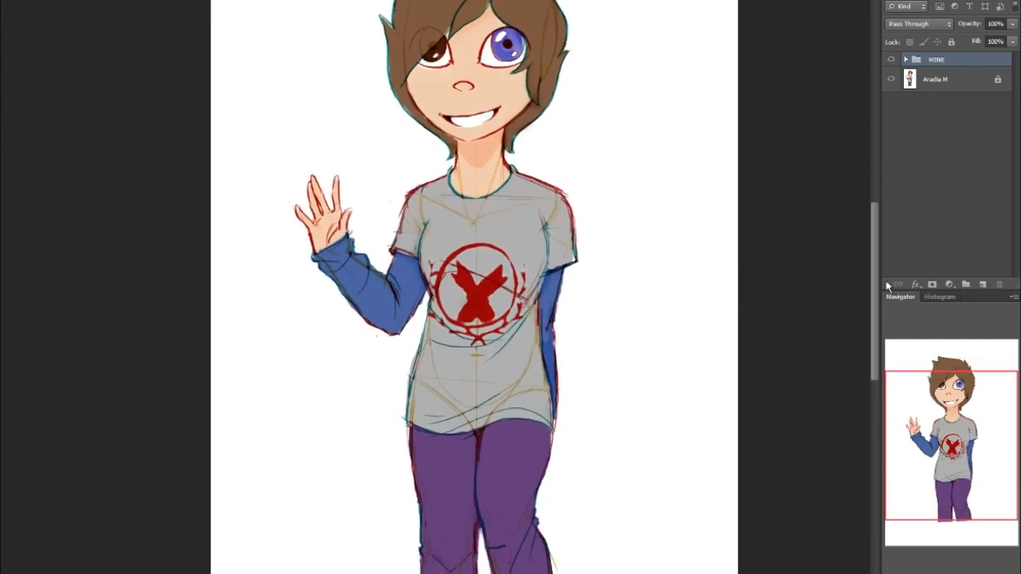
left_click(893, 62)
left_click(893, 62)
left_click(893, 63)
left_click(893, 63)
left_click(893, 63)
left_click(893, 63)
Compare the head, raised hand and shirt against the original by toggling the MINE group, and leave the group hidden.
left_click_drag(889, 514, 890, 448)
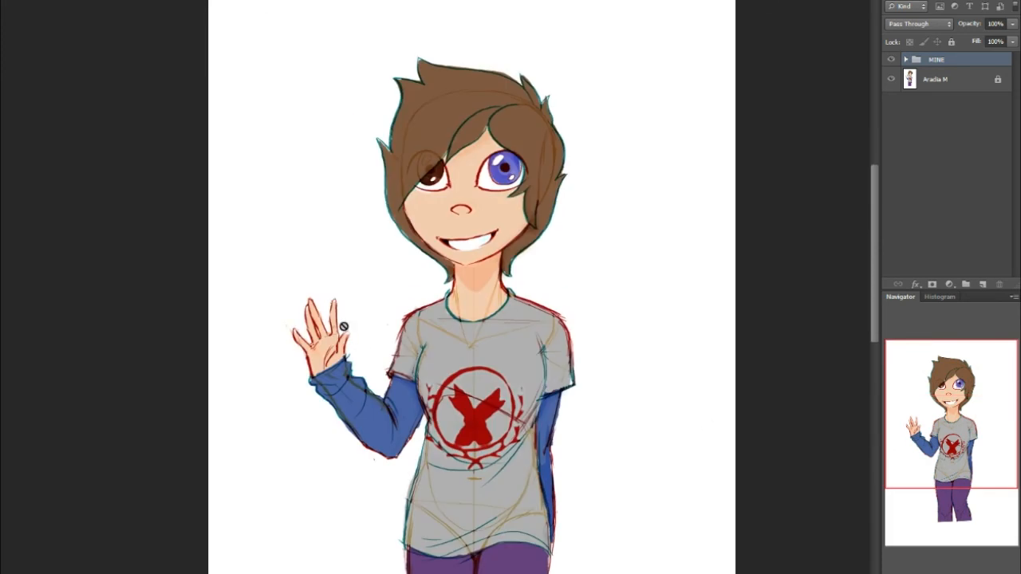
left_click(892, 62)
left_click(891, 62)
left_click(892, 62)
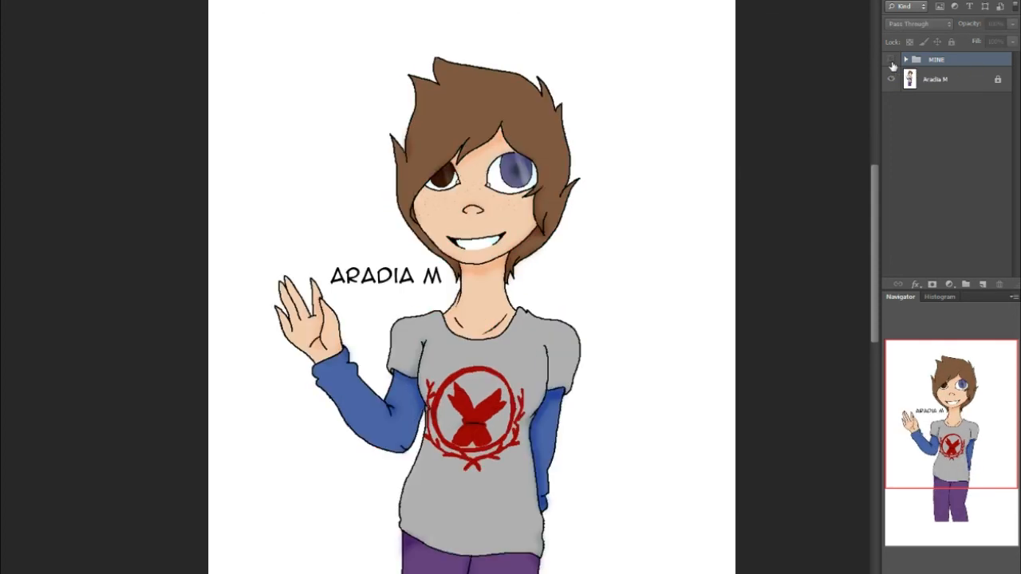
left_click(892, 62)
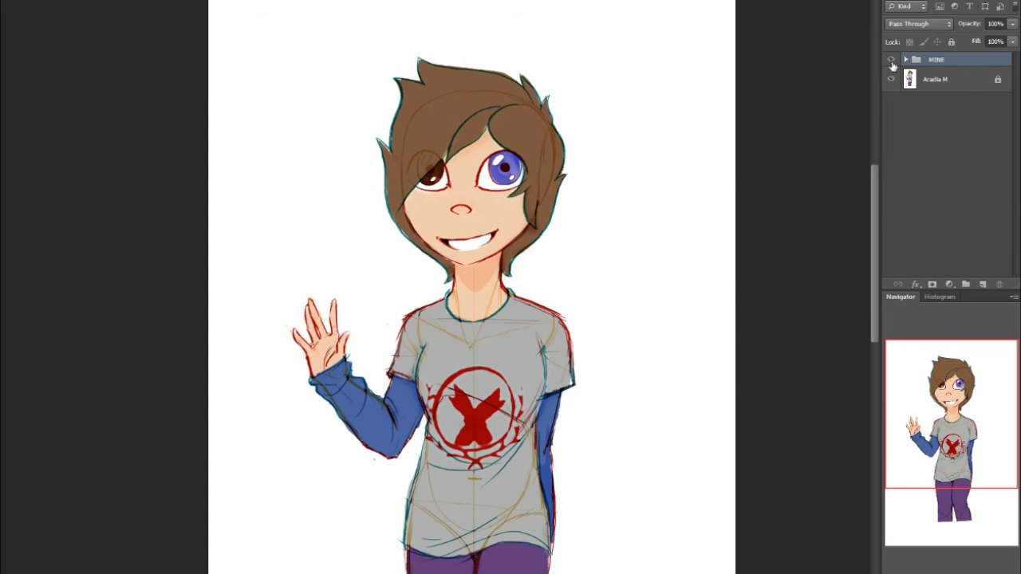
left_click(891, 62)
left_click(892, 62)
left_click(892, 63)
left_click(892, 63)
left_click(891, 62)
left_click(891, 63)
left_click(892, 63)
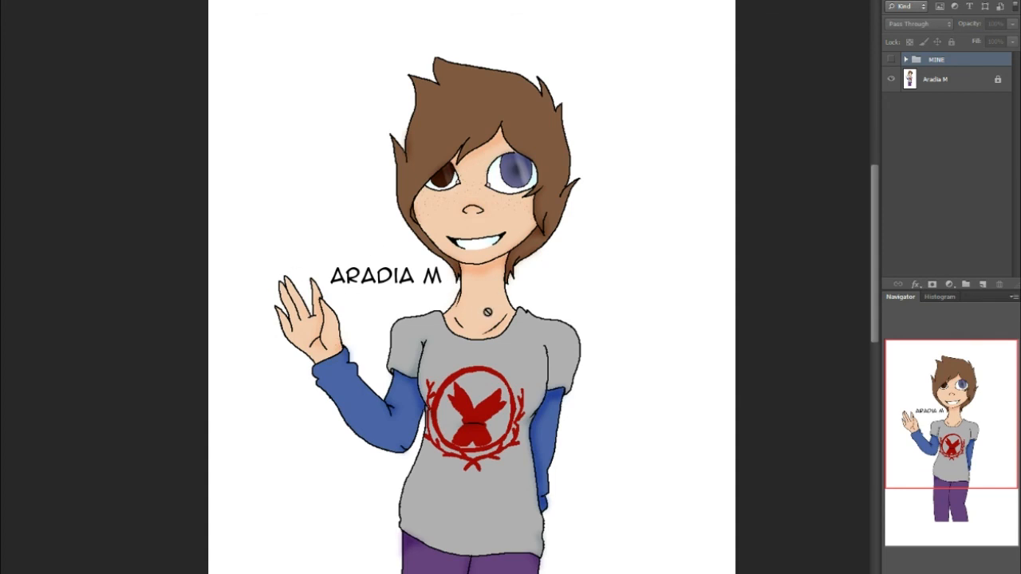
left_click_drag(931, 482, 905, 495)
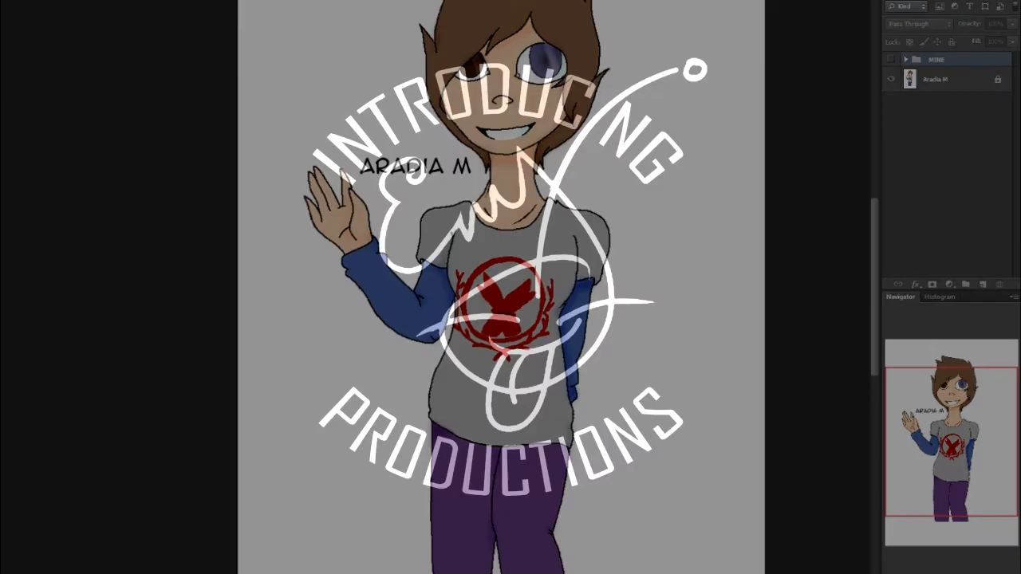